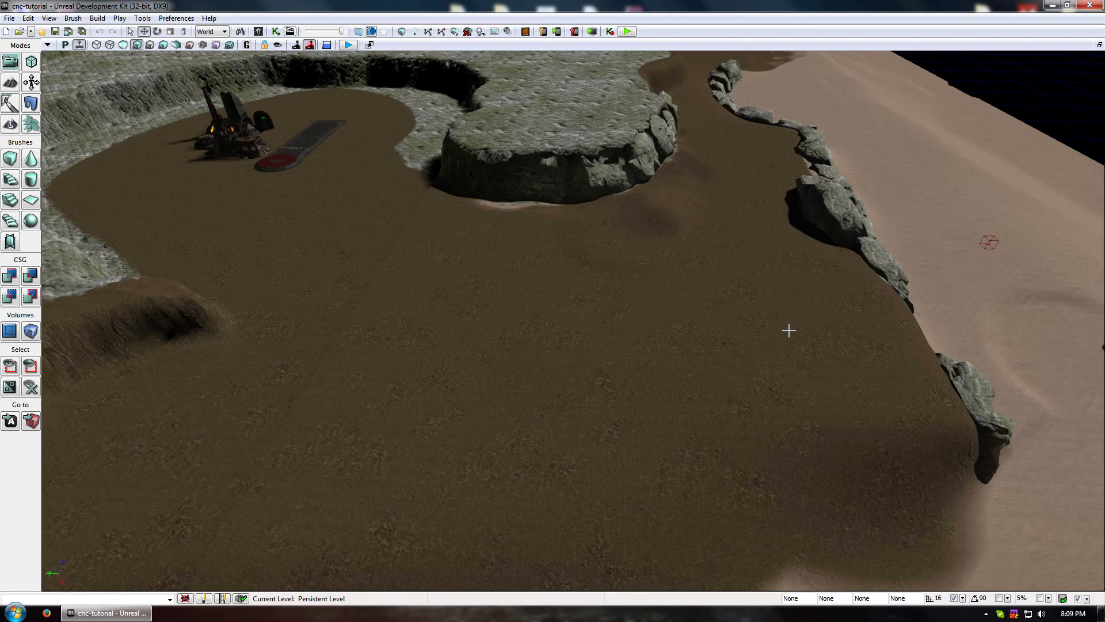
Inspect the terrain, cliff and rock border of the level in the perspective viewport.
key("w")
mouse_move(706, 322)
right_mouse_down()
mouse_move(754, 357)
mouse_move(706, 322)
right_mouse_up()
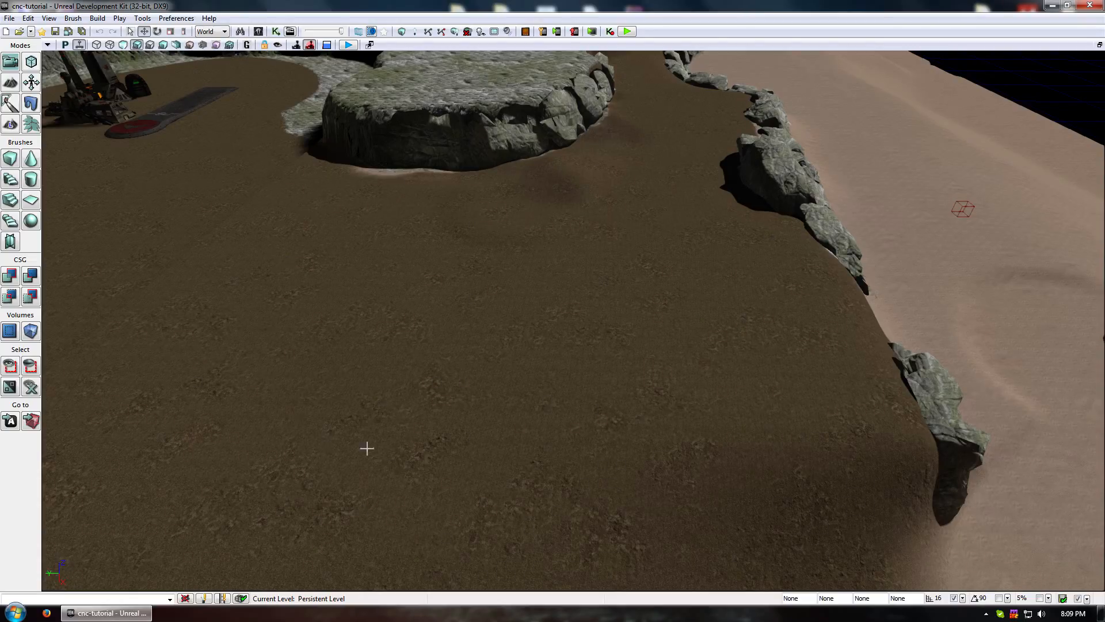
mouse_move(611, 403)
right_mouse_down()
mouse_move(615, 357)
mouse_move(611, 403)
right_mouse_up()
key("w")
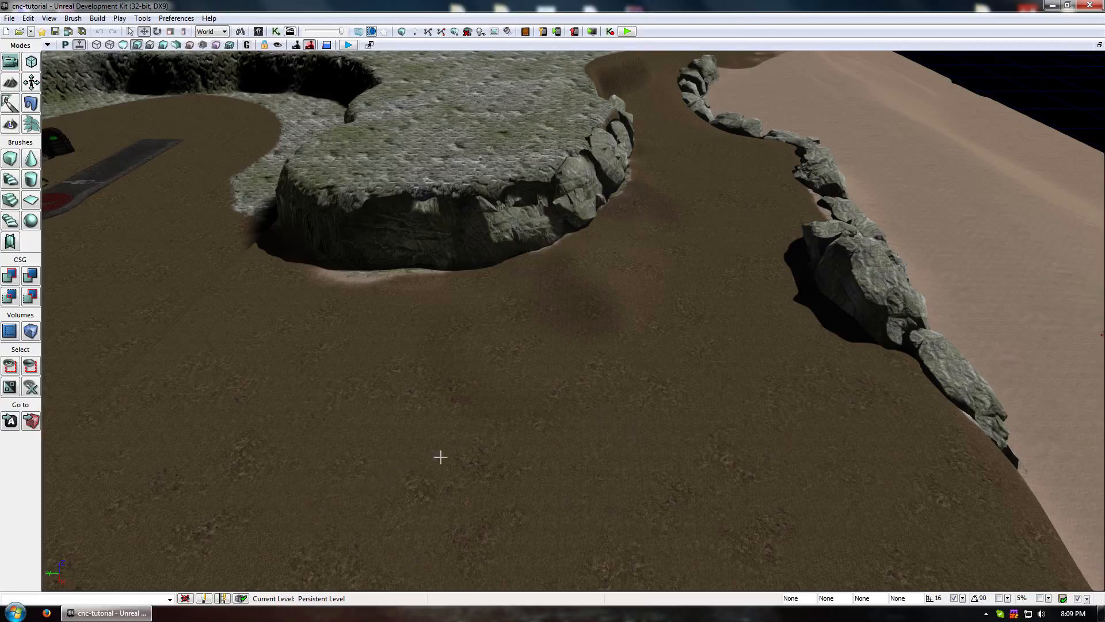
key("s")
right_click_drag(440, 457, 414, 457)
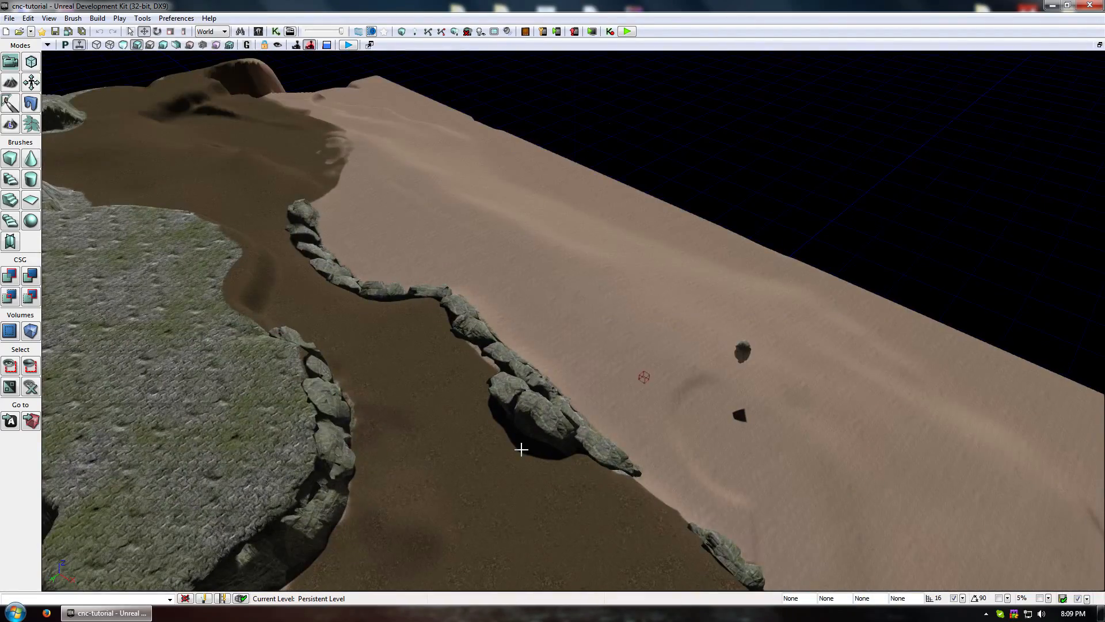
left_click_drag(521, 450, 330, 362)
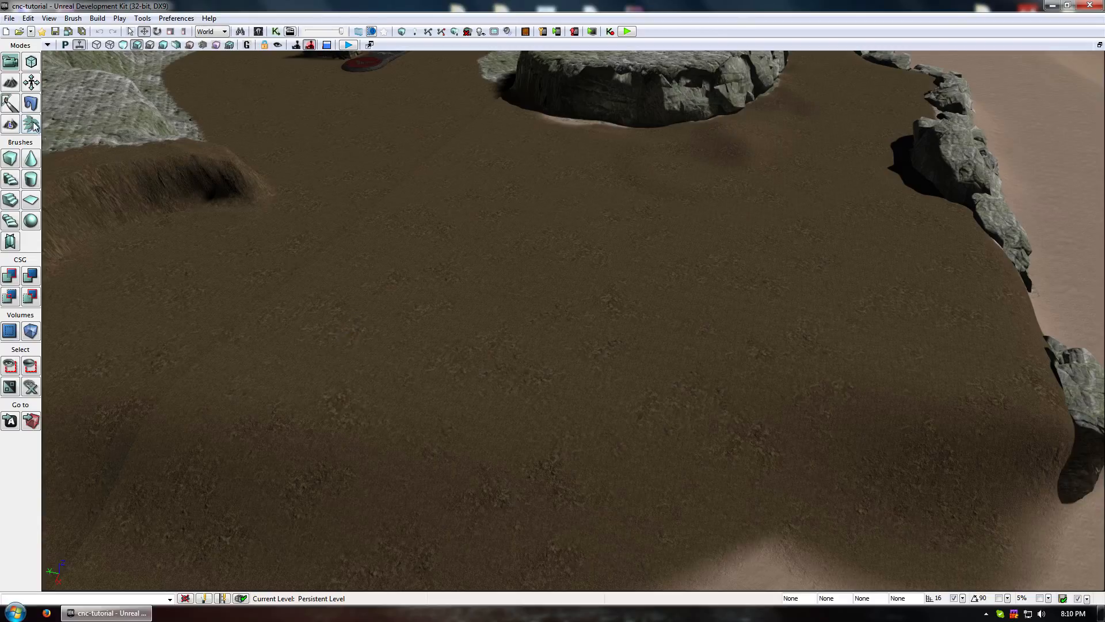
Open the landscape's properties and open its Landscape_mat1 material in the Material Editor.
double_click(148, 172)
left_click(284, 183)
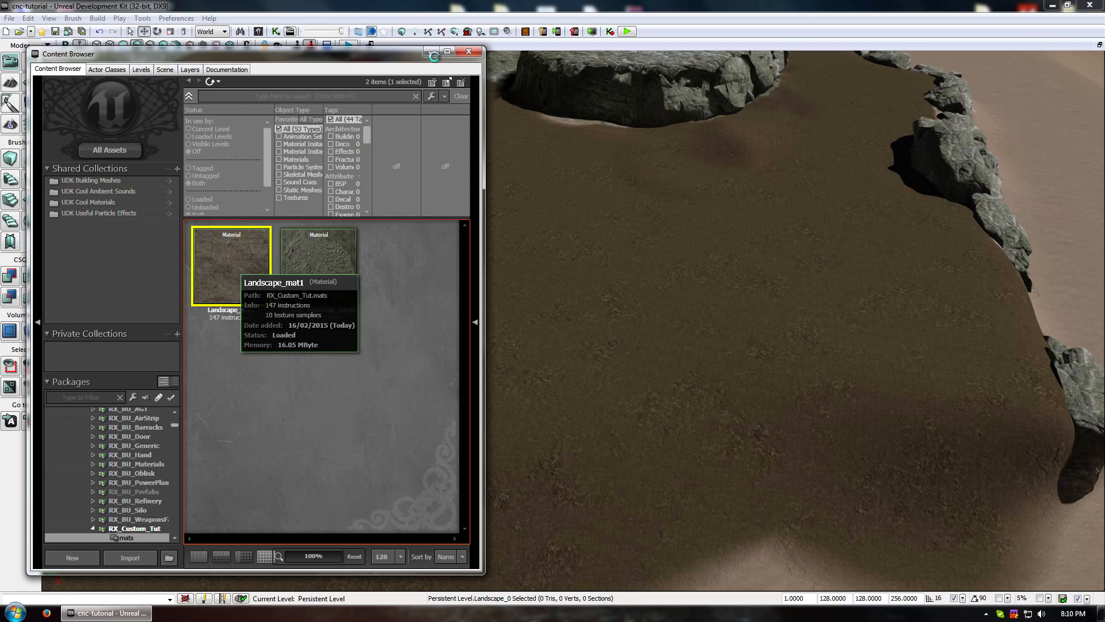
scroll(361, 282, "down", 5)
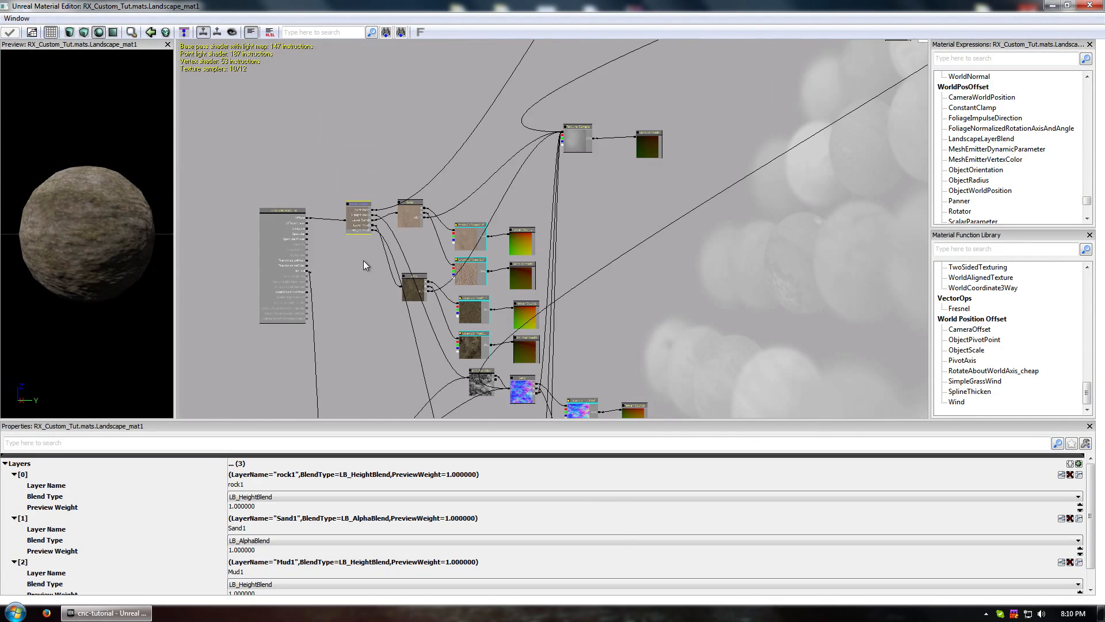
scroll(484, 292, "down", 1)
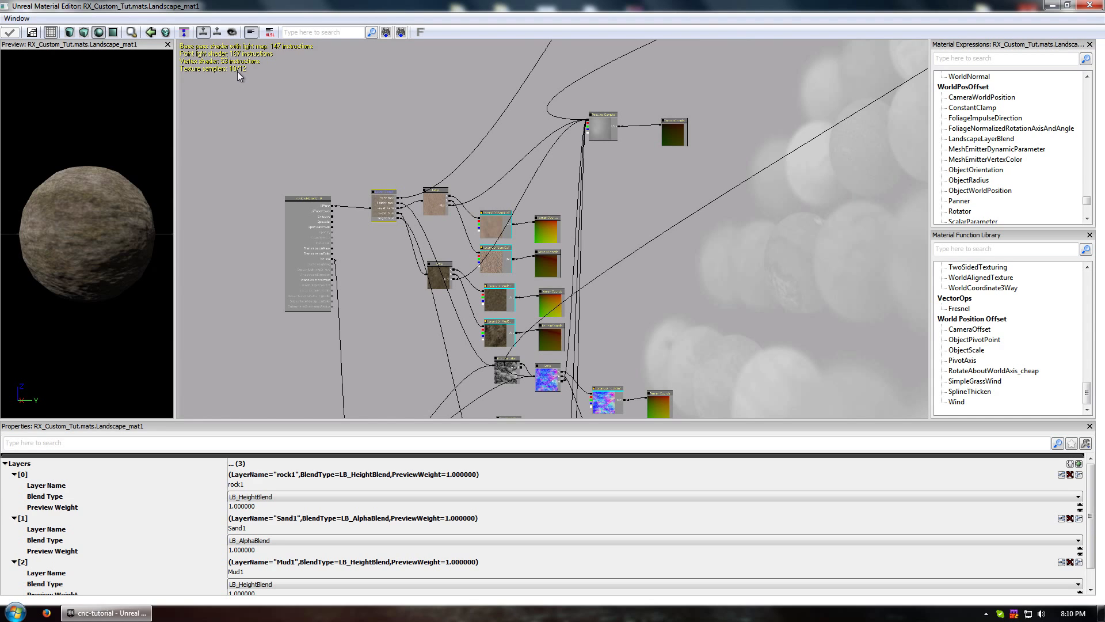
Examine the Landscape_mat1 node network from the layer blend through the sand and mud textures to the rock branch.
left_click_drag(391, 95, 378, 77)
mouse_move(717, 325)
left_mouse_down()
mouse_move(664, 224)
mouse_move(673, 76)
mouse_move(723, 309)
left_mouse_up()
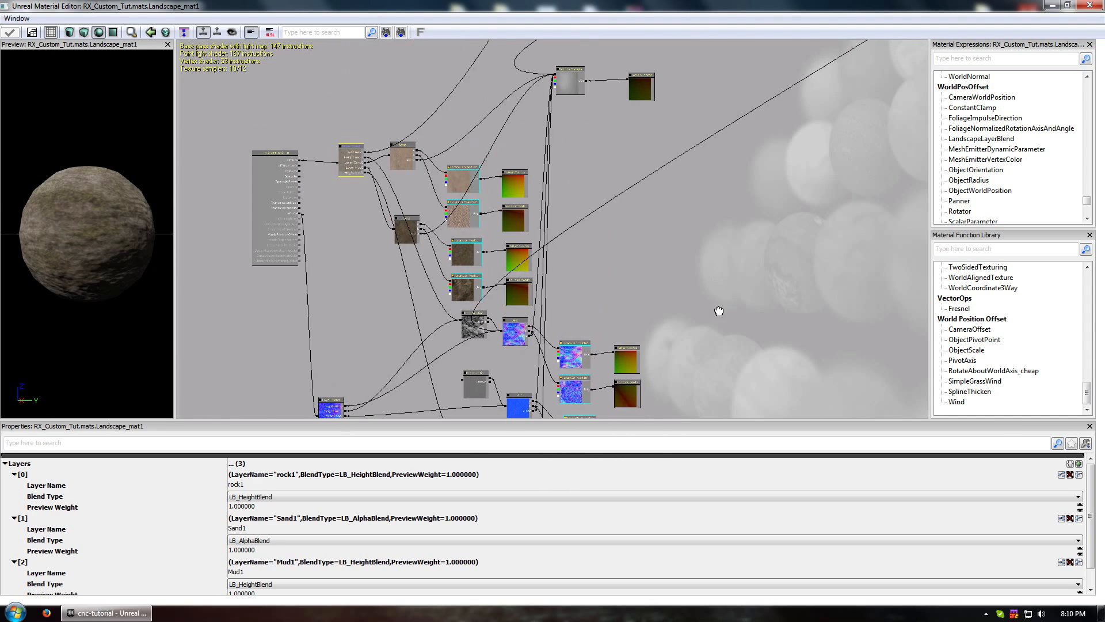
scroll(611, 291, "up", 2)
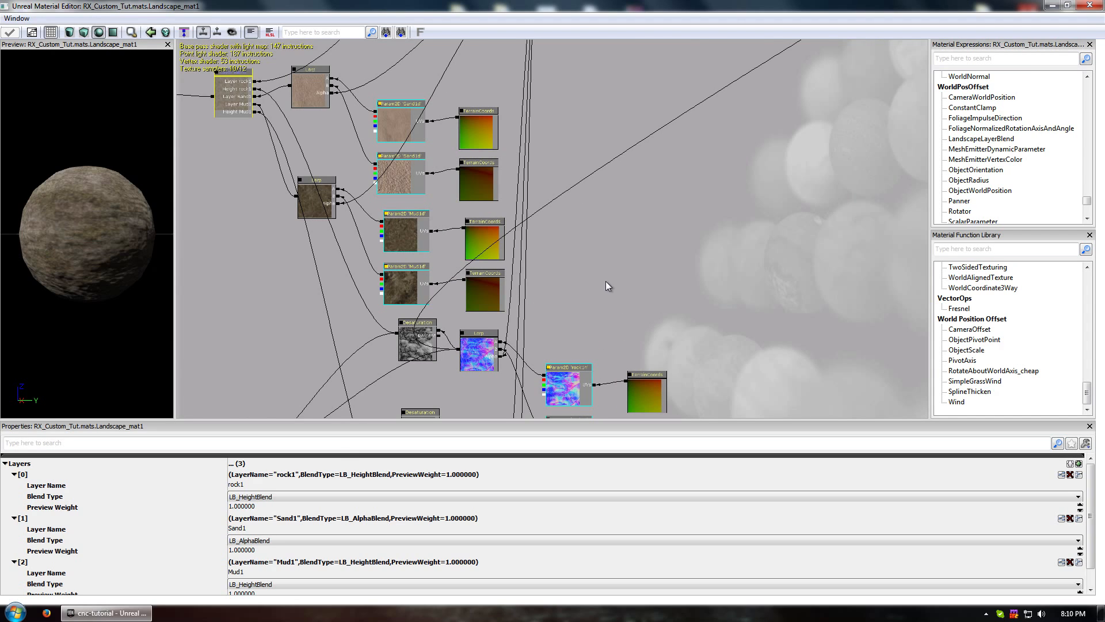
left_click_drag(633, 253, 666, 298)
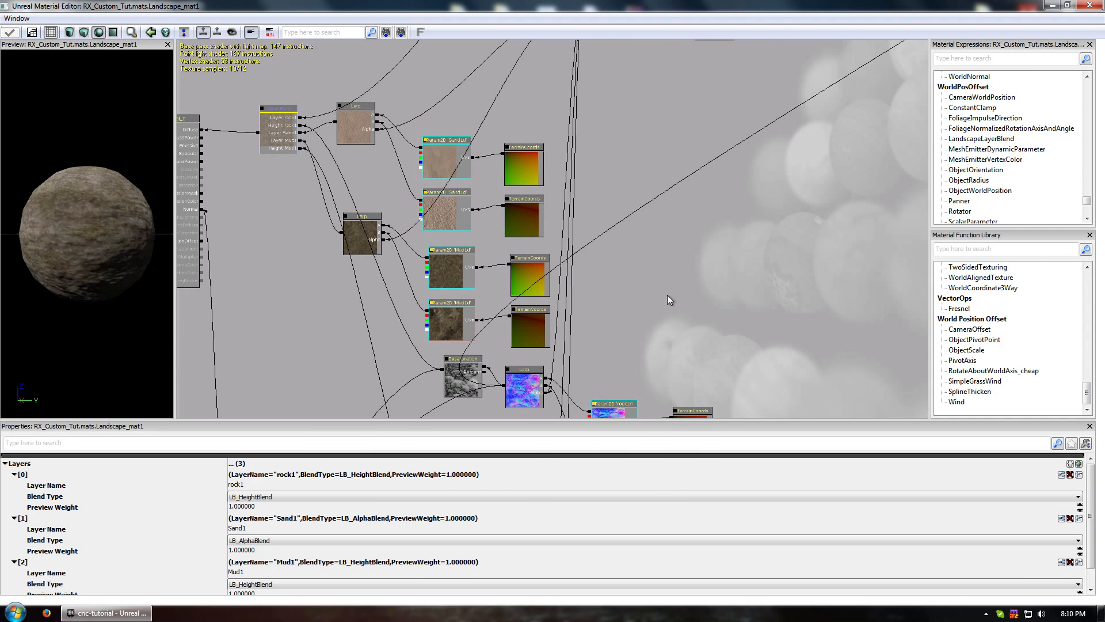
left_click_drag(678, 303, 729, 363)
left_click_drag(624, 153, 611, 371)
scroll(612, 369, "down", 4)
left_click_drag(695, 296, 252, 358)
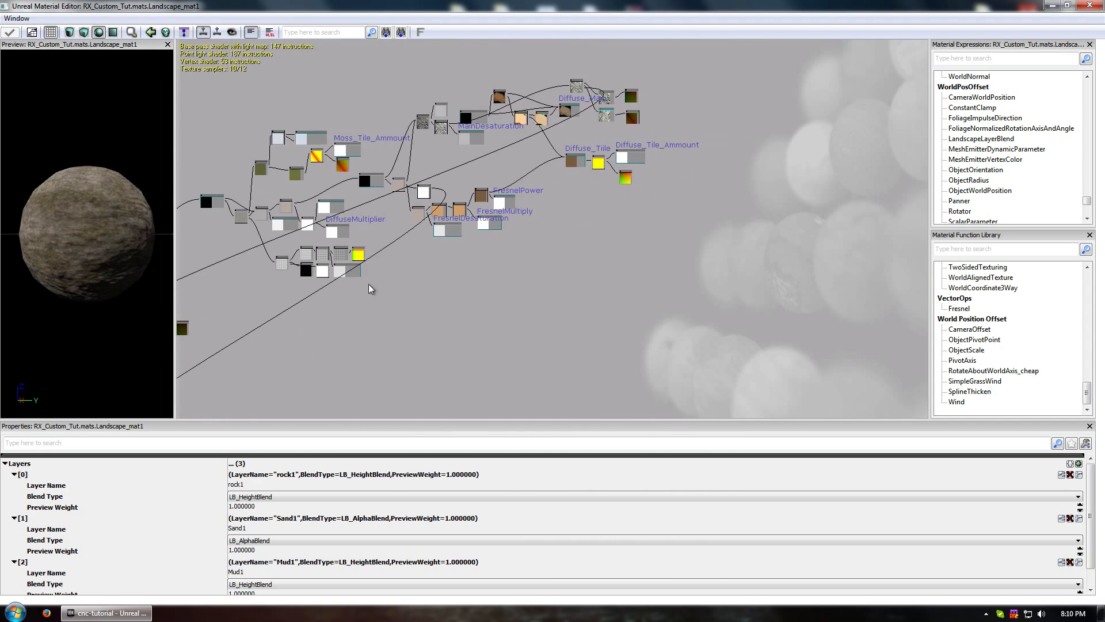
Examine the moss nodes of the rock layer around the DisableMoss switch and its Lerp.
left_click_drag(388, 249, 499, 295)
scroll(425, 332, "up", 2)
scroll(451, 329, "up", 1)
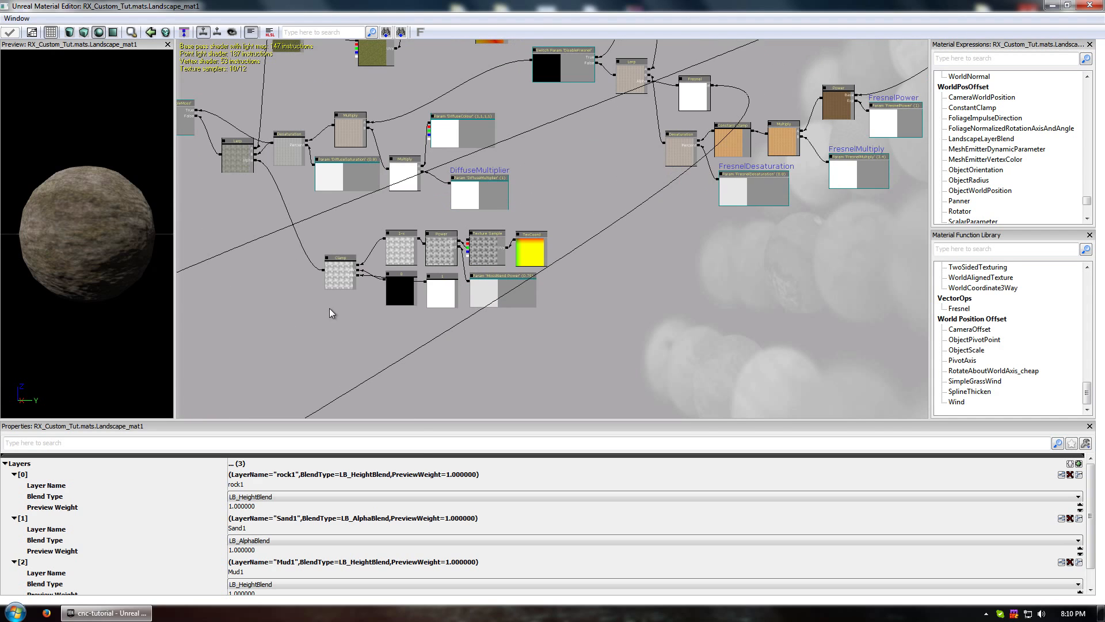
left_click_drag(329, 308, 505, 354)
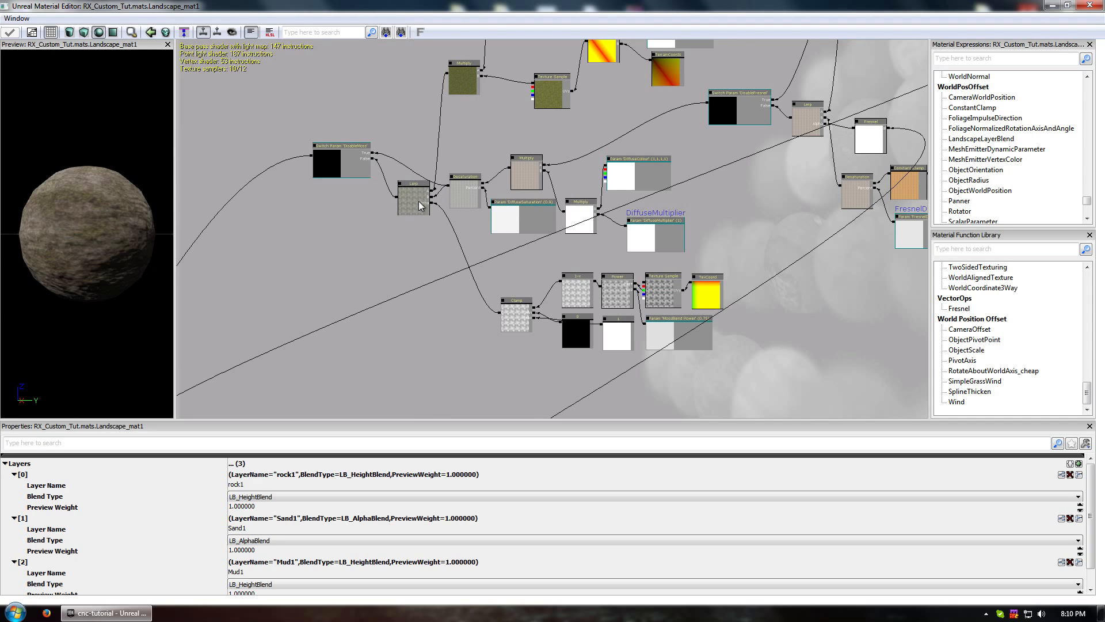
left_click_drag(417, 134, 415, 180)
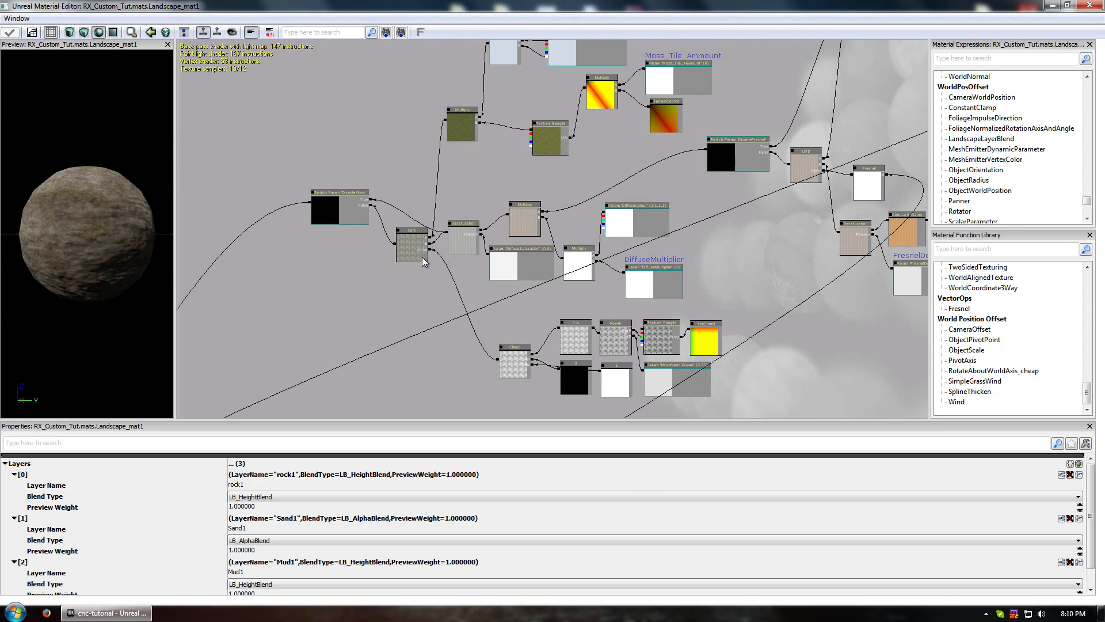
left_click_drag(520, 206, 686, 297)
left_click_drag(245, 291, 377, 298)
scroll(376, 298, "up", 5)
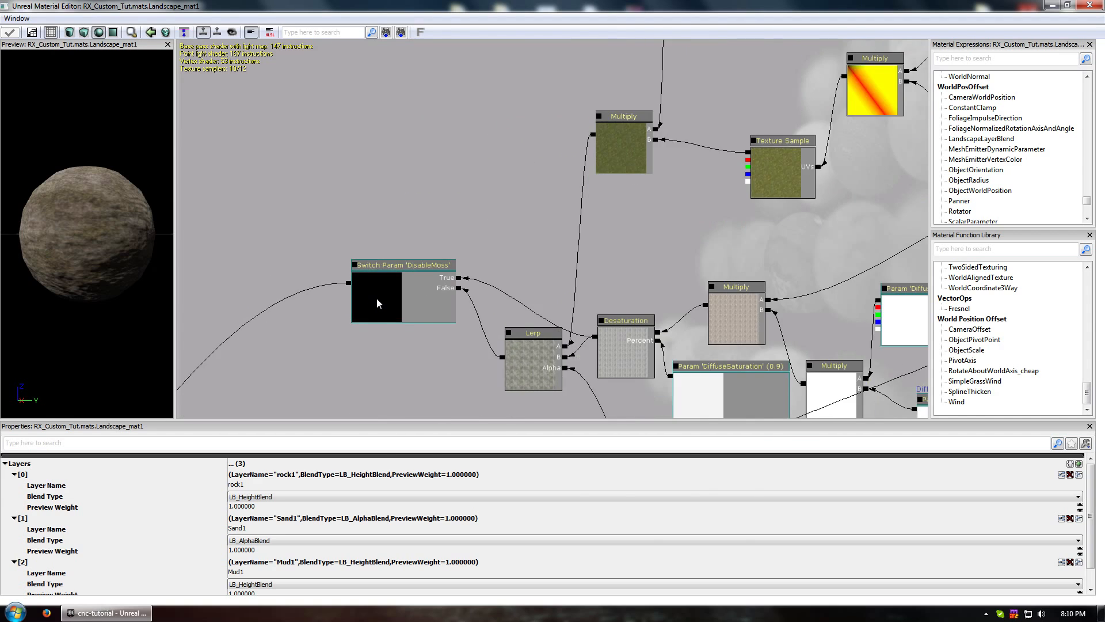
scroll(378, 299, "down", 4)
left_click_drag(453, 262, 382, 292)
scroll(347, 244, "down", 1)
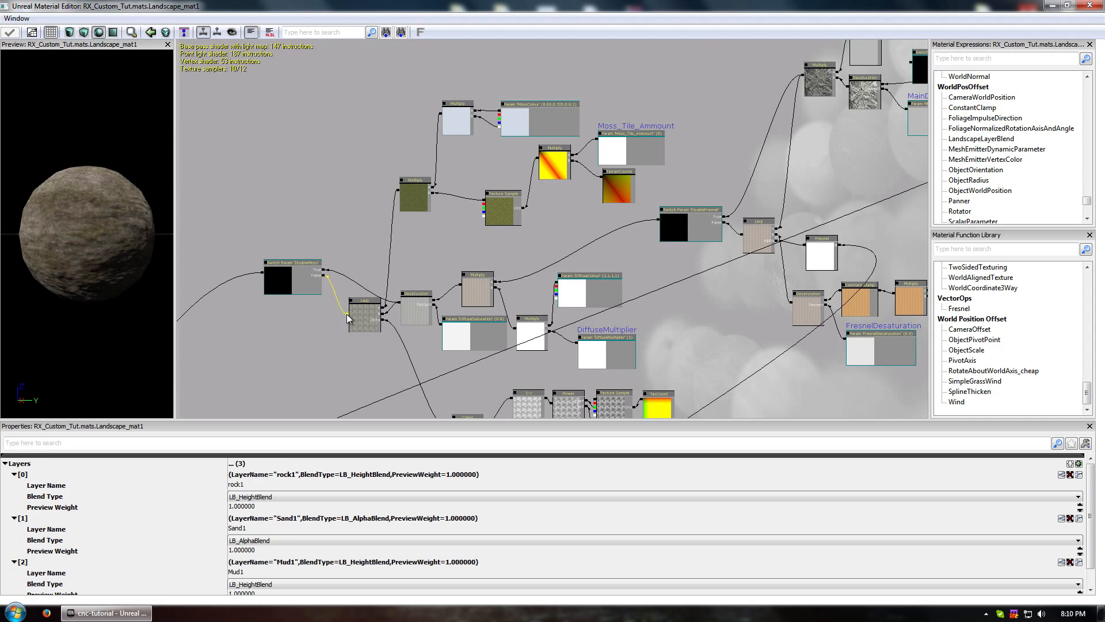
Connect the Layer rock1 input directly to the moss Lerp and delete the DisableMoss switch parameter.
left_click(292, 288)
left_click_drag(241, 382, 326, 364)
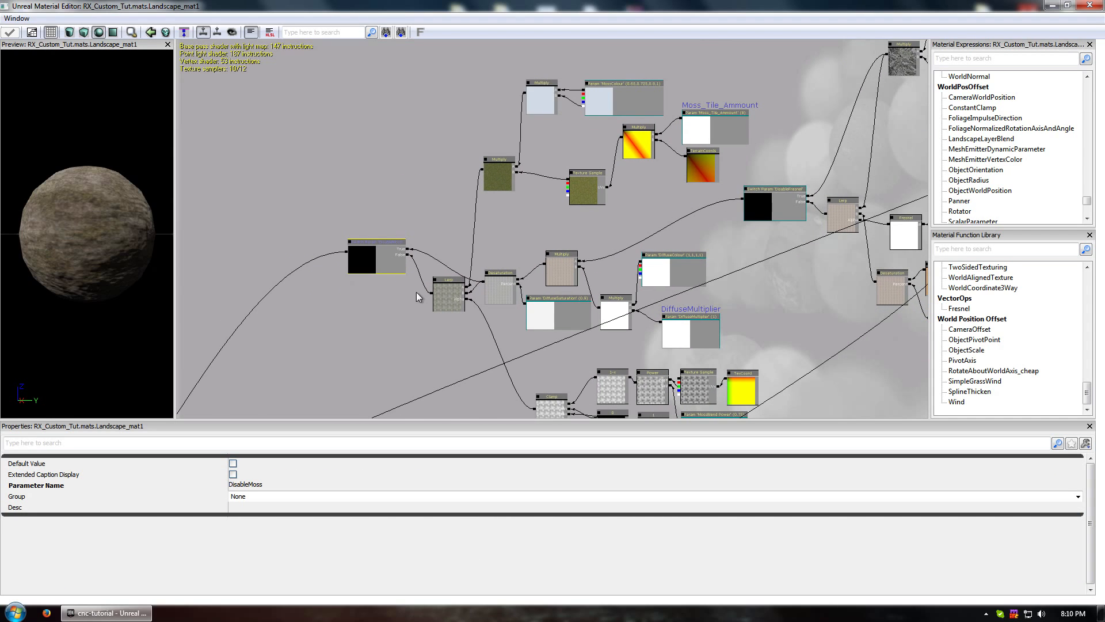
left_click_drag(431, 296, 273, 360)
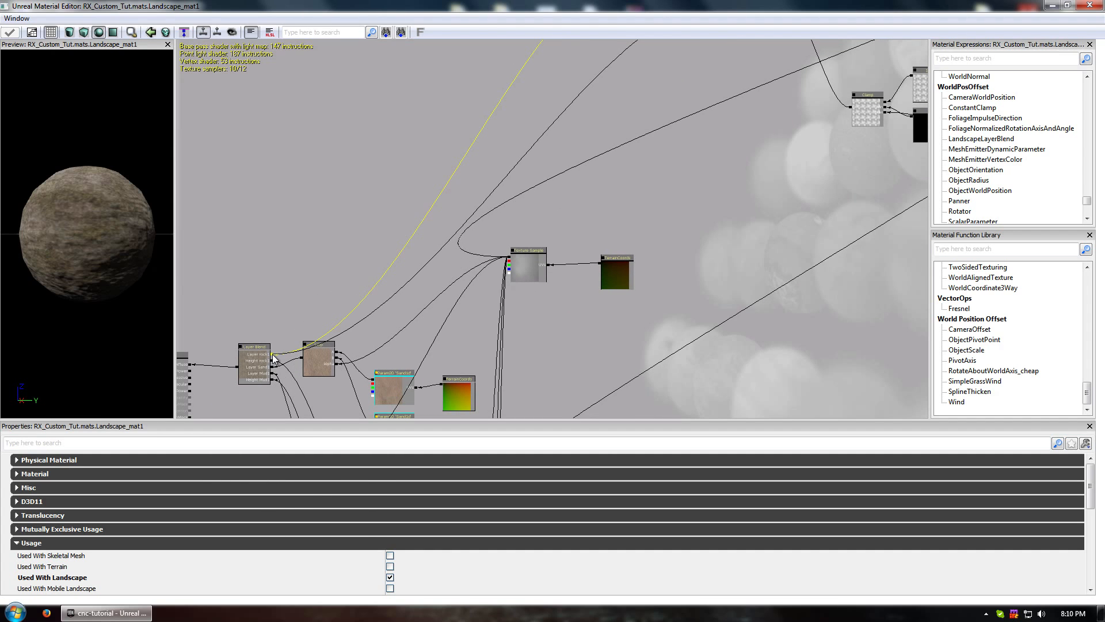
left_click_drag(580, 93, 259, 246)
left_click(282, 223)
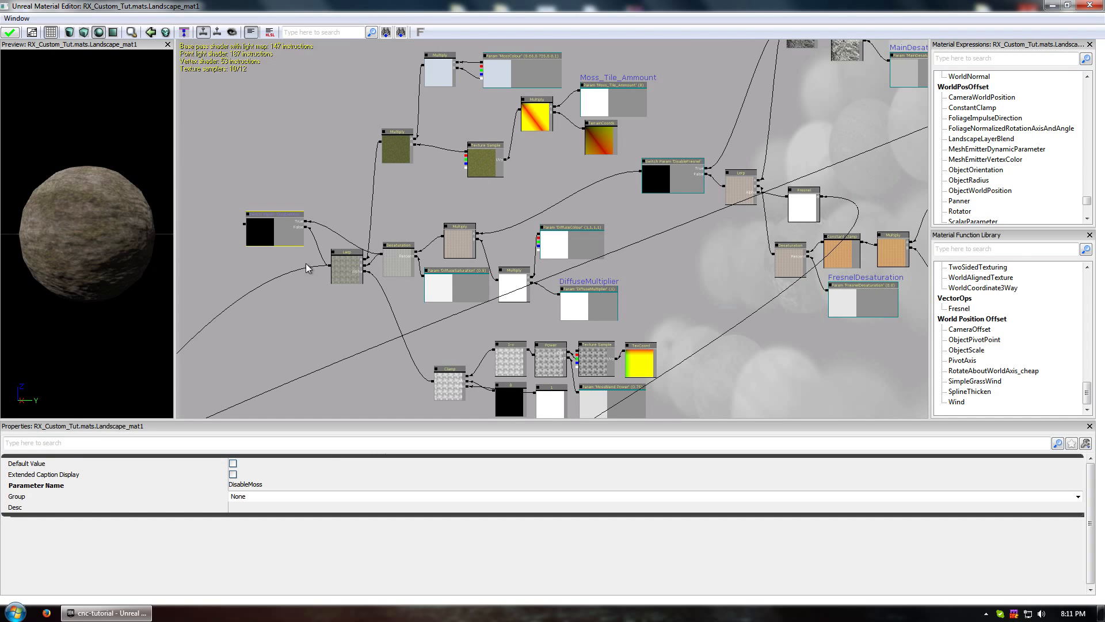
key("Delete")
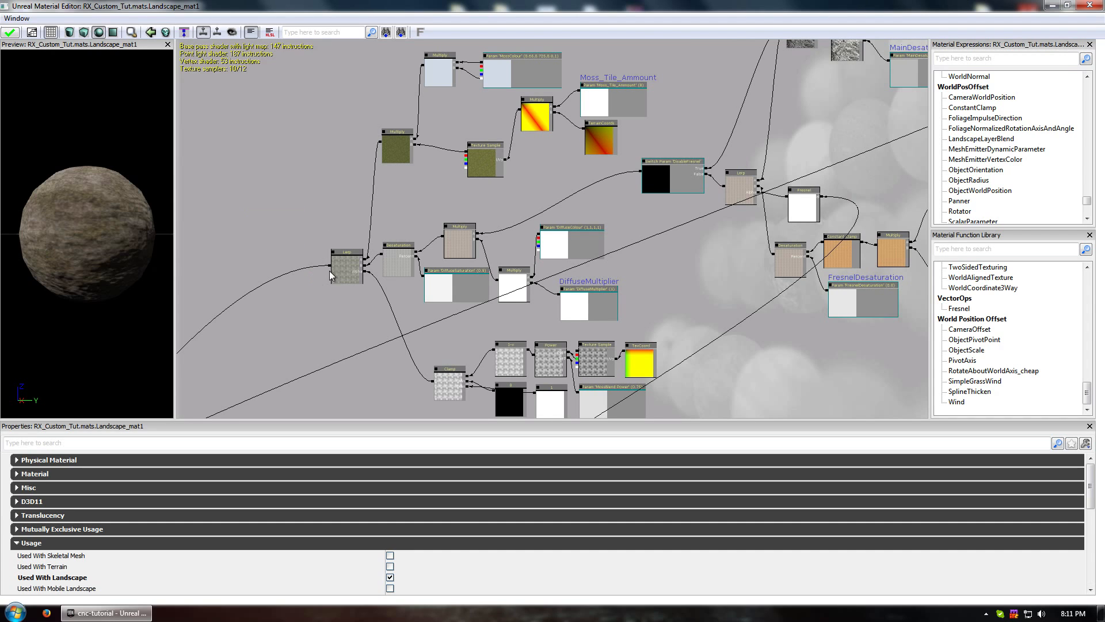
Connect the moss Lerp's Alpha to the shared Texture Sample that drives the Alpha of the other layers' Lerps.
left_click_drag(316, 204, 265, 226)
left_click_drag(308, 317, 395, 160)
scroll(582, 276, "down", 2)
scroll(368, 177, "down", 2)
scroll(417, 209, "up", 3)
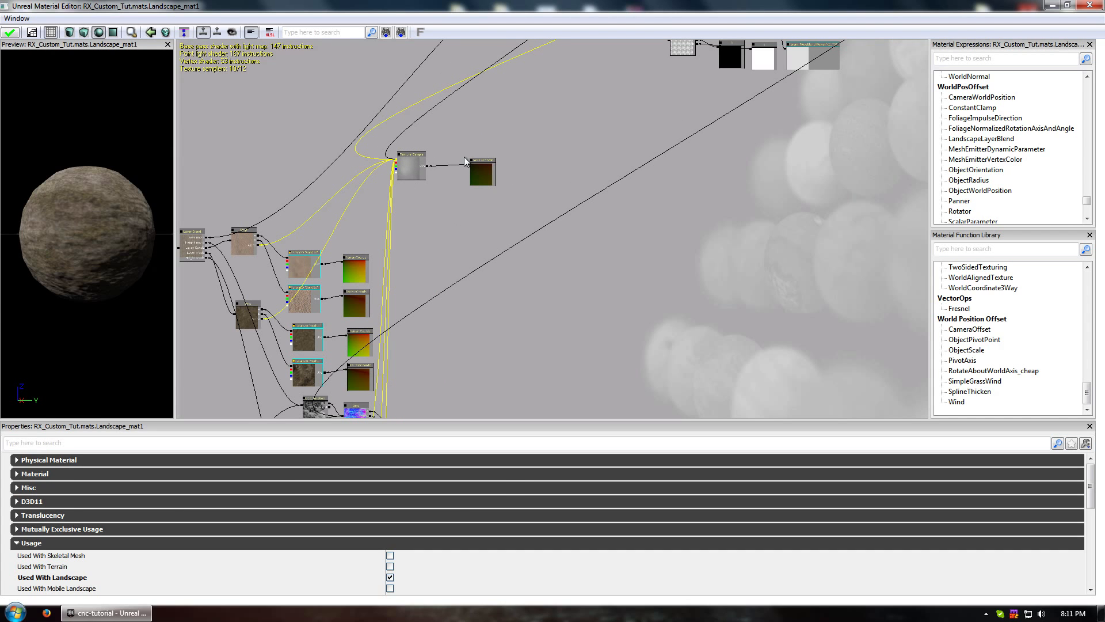
left_click_drag(631, 82, 408, 298)
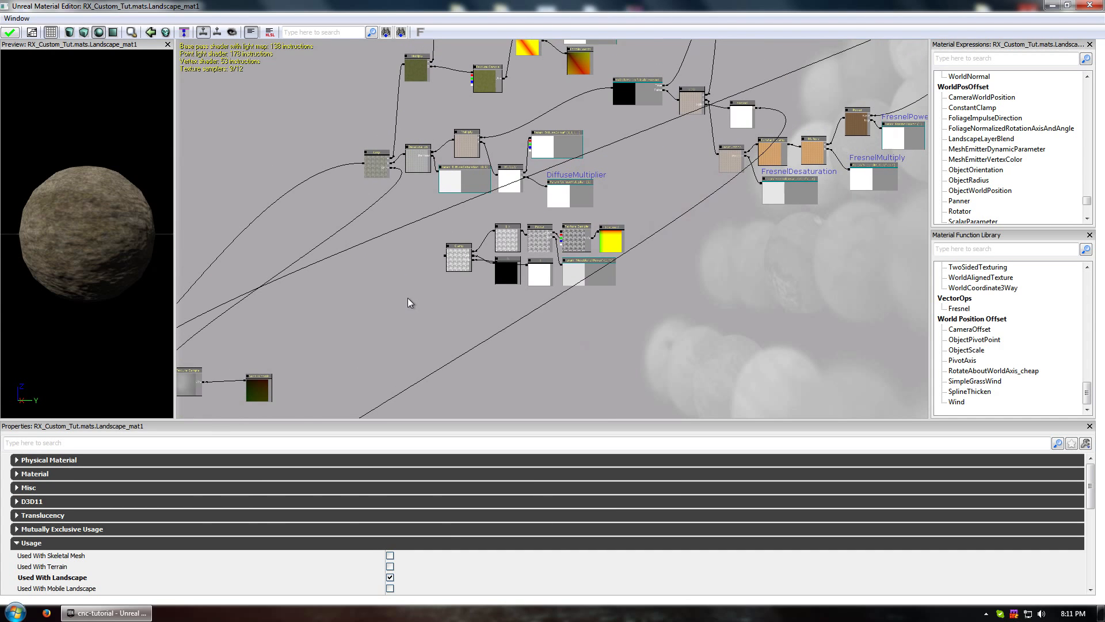
Delete the disconnected moss blend mask nodes, from the Clamp through its Power, Texture Sample and TexCoord.
left_click_drag(657, 217, 407, 334, "ctrl+alt")
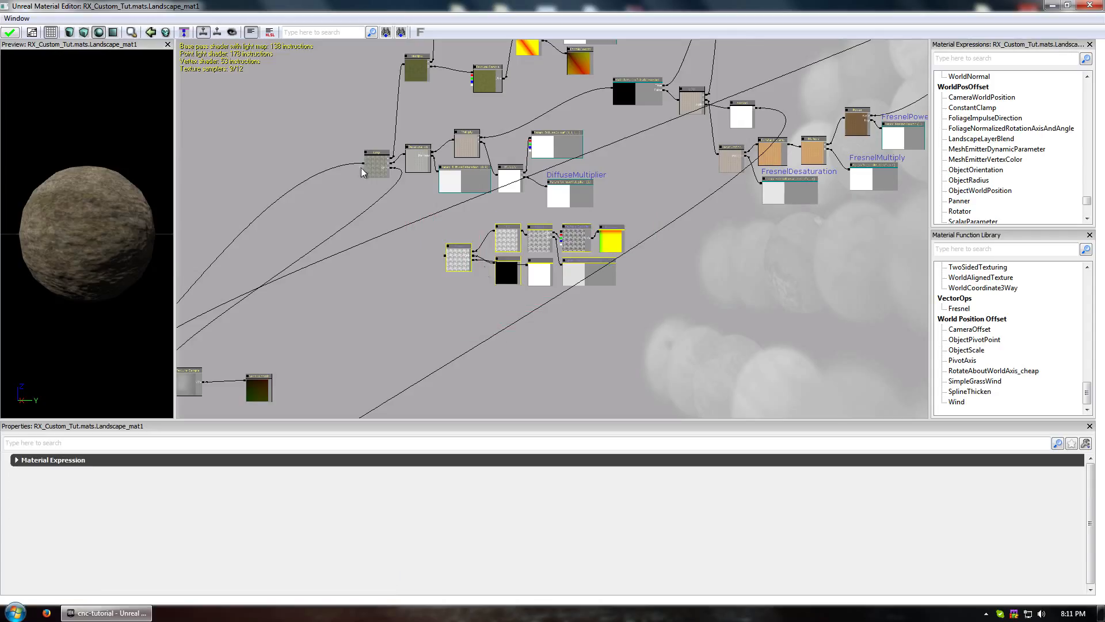
left_click(489, 208)
left_click_drag(696, 214, 403, 303)
Review the sand and mud texture samples and the rock, sand and mud normal map branches of the graph.
left_click_drag(678, 223, 852, 167)
left_click_drag(406, 377, 811, 242)
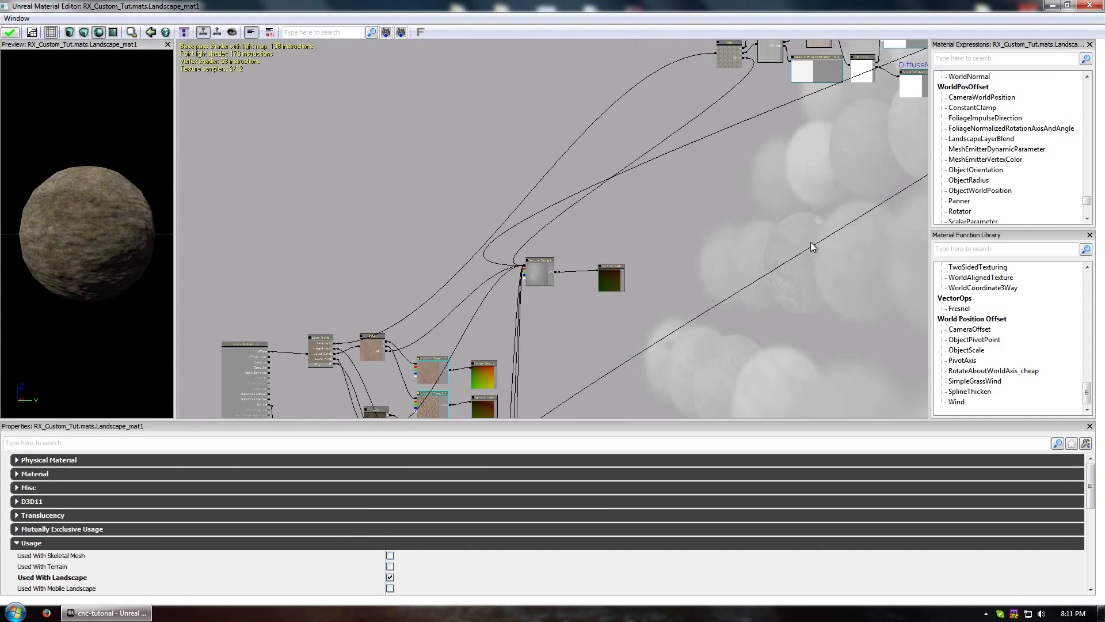
left_click_drag(686, 281, 747, 95)
scroll(529, 183, "up", 6)
left_click_drag(515, 285, 591, 224)
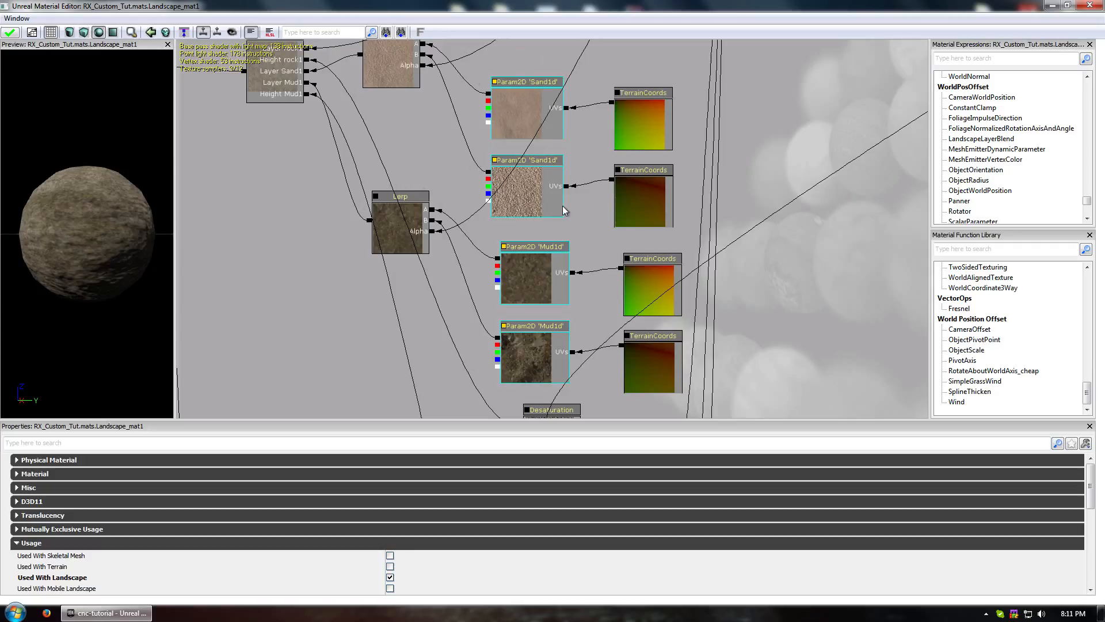
left_click_drag(583, 243, 536, 115)
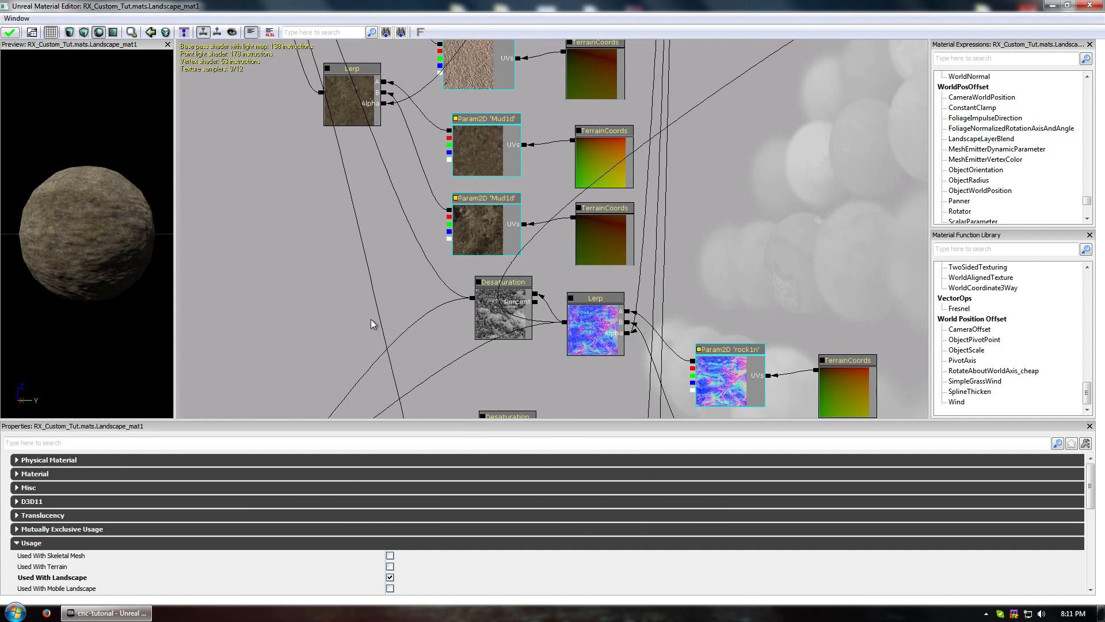
left_click_drag(371, 324, 302, 80)
scroll(340, 197, "down", 2)
left_click_drag(492, 278, 446, 244)
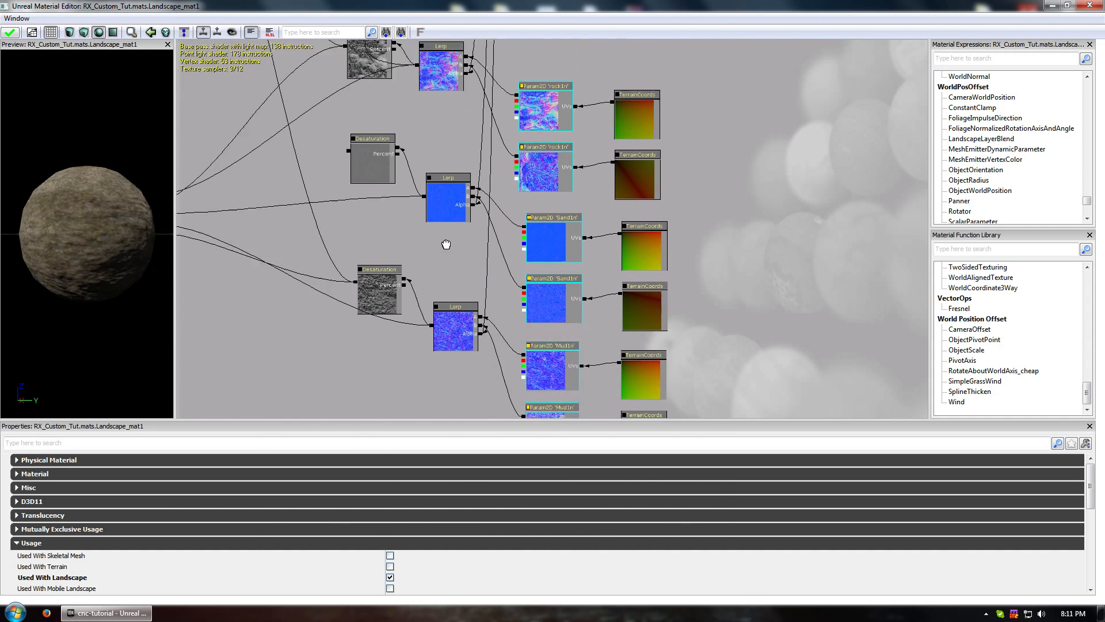
Connect the main Desaturation node directly to the rock diffuse Lerp and remove the unused Diffuse_Main expressions.
left_click_drag(313, 110, 575, 414)
left_click_drag(718, 239, 501, 316)
scroll(501, 316, "down", 3)
left_click_drag(720, 213, 440, 344)
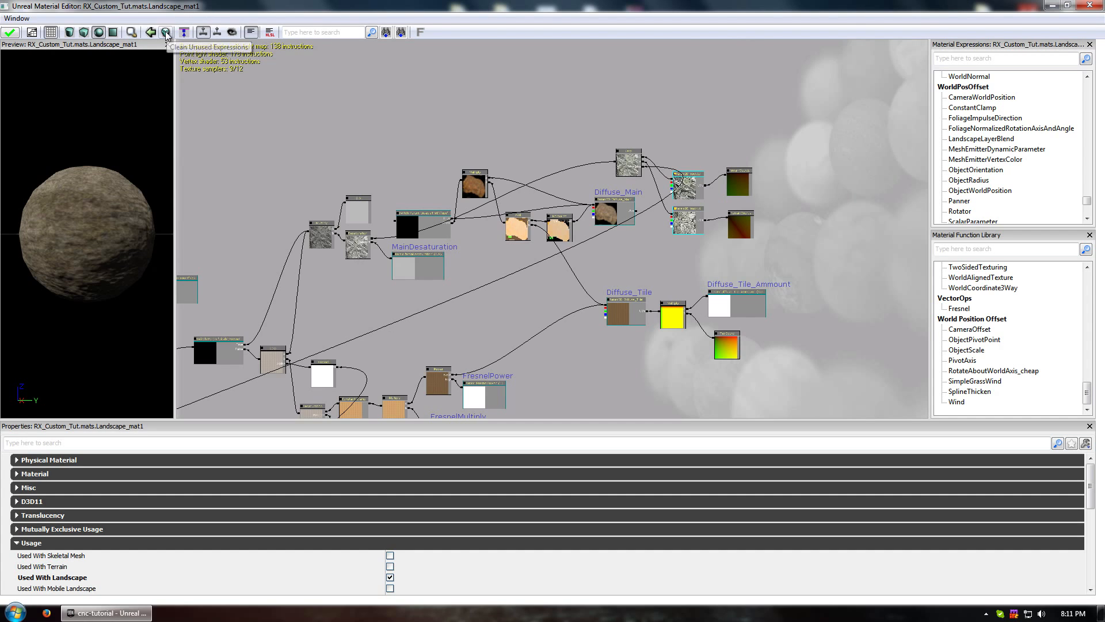
left_click_drag(507, 320, 454, 273)
scroll(693, 352, "up", 5)
left_click_drag(623, 269, 773, 371)
scroll(502, 330, "down", 3)
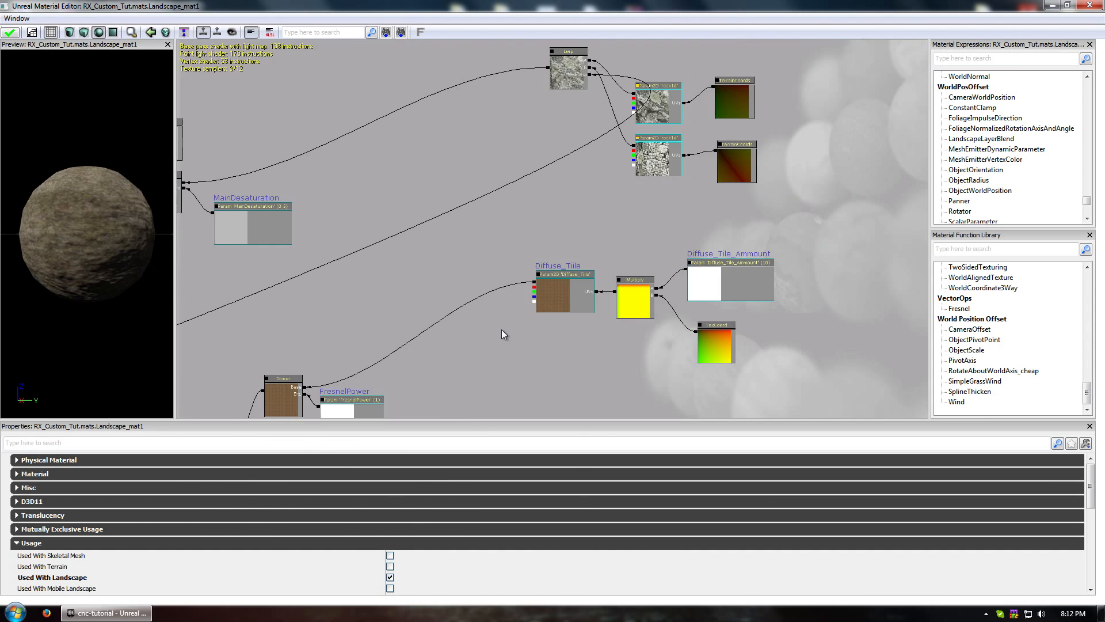
Connect the Base input of the FresnelPower Power node to the second rock diffuse texture instead of Diffuse_Tile.
left_click_drag(445, 309, 523, 282)
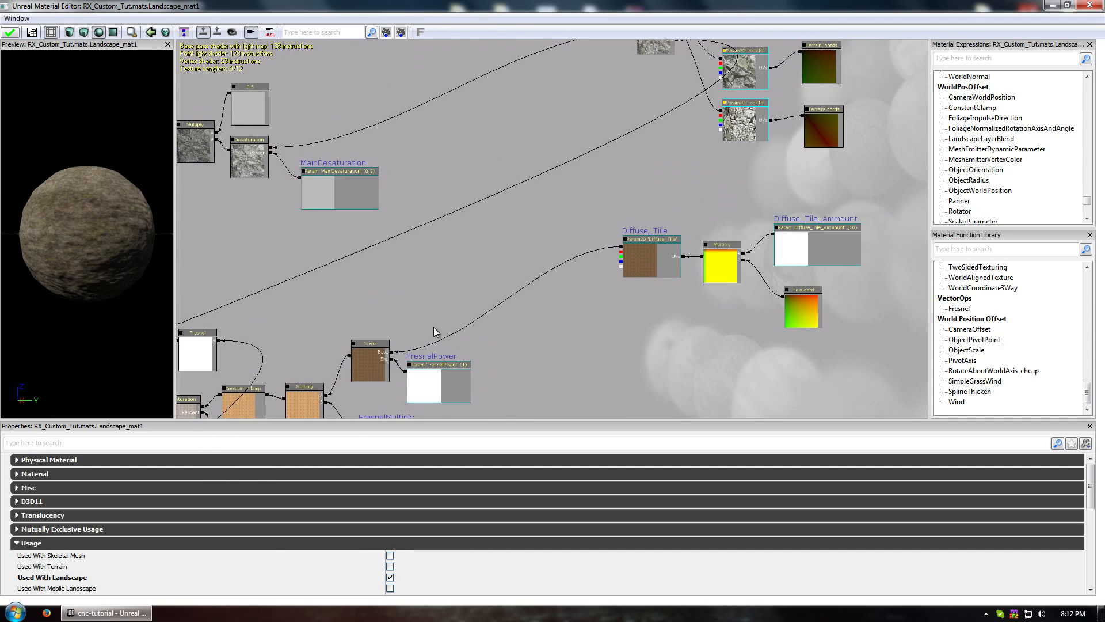
left_click_drag(392, 352, 717, 109)
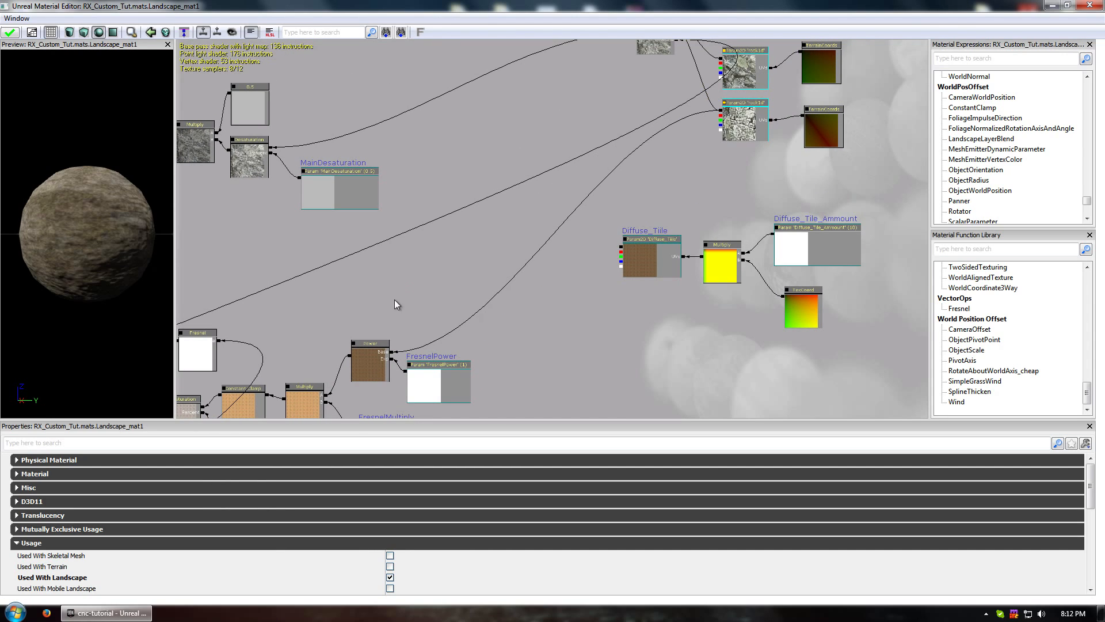
left_click_drag(343, 309, 504, 214)
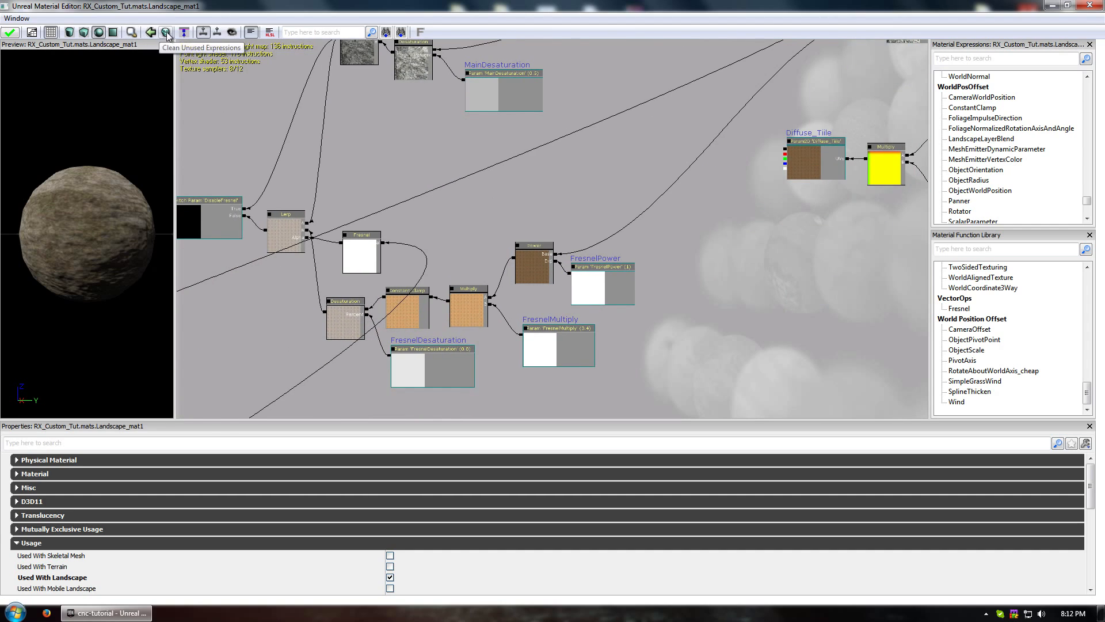
left_click_drag(341, 218, 463, 253)
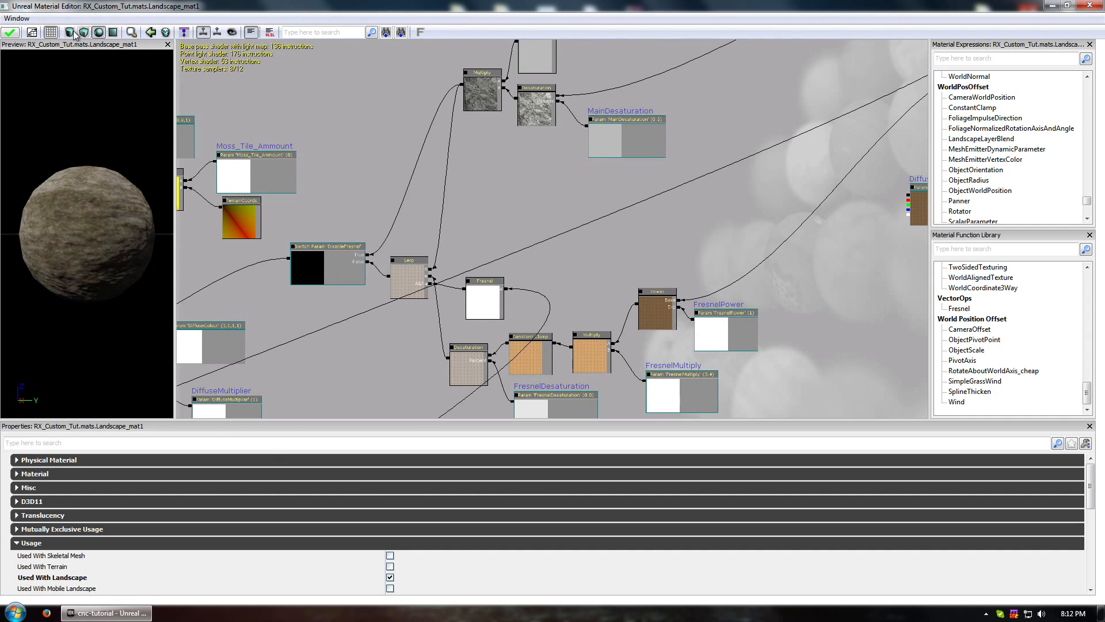
Uncover the level viewport by moving the Material Editor aside and closing the Content Browser, and view the rock up close.
left_click_drag(141, 6, 778, 73)
left_click(469, 53)
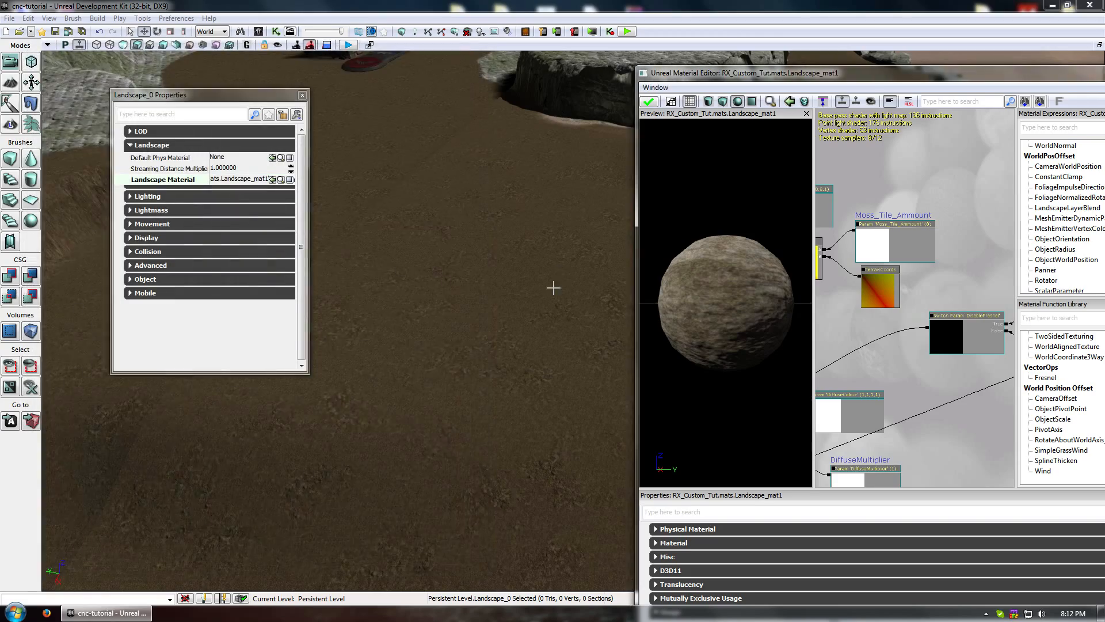
right_click_drag(553, 288, 374, 287)
mouse_move(572, 325)
right_mouse_down()
mouse_move(573, 340)
mouse_move(553, 328)
mouse_move(558, 351)
mouse_move(579, 346)
right_mouse_up()
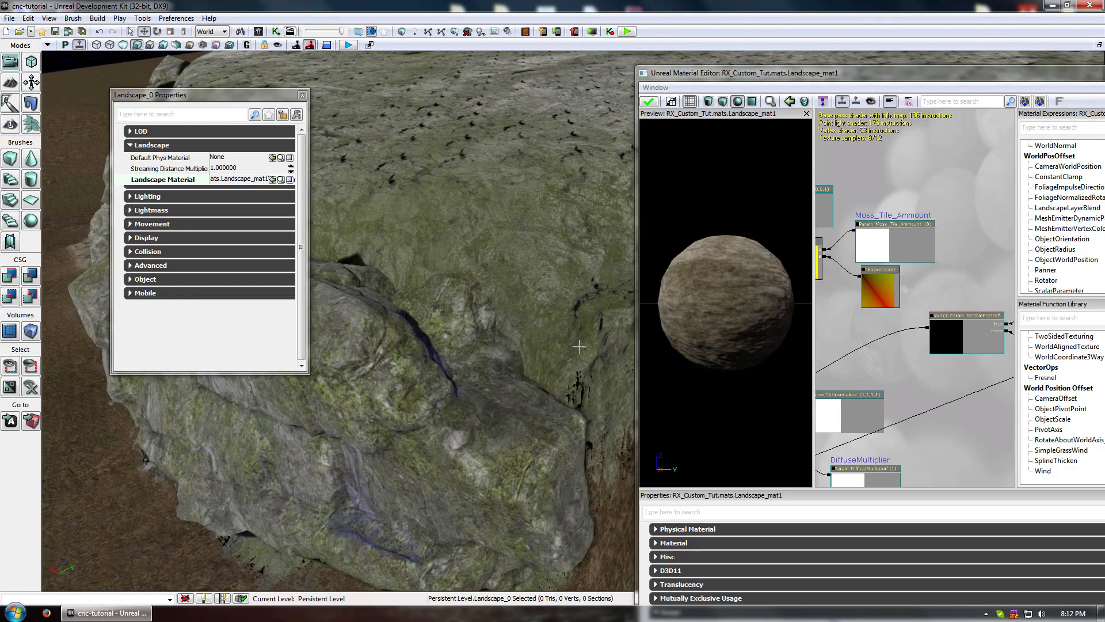
Apply the changes to Landscape_mat1 and view the landscape rock in the level viewport.
left_click(650, 102)
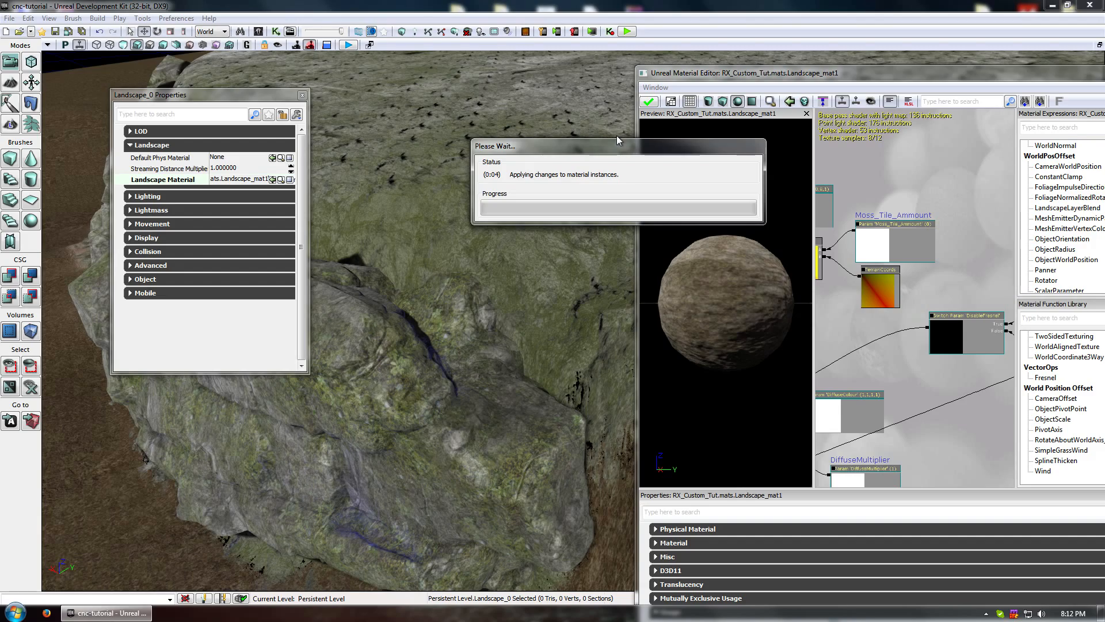
left_click_drag(426, 208, 486, 341)
left_click_drag(486, 396, 469, 426)
left_click_drag(469, 345, 469, 461)
left_click_drag(470, 403, 457, 460)
Maximize the Material Editor and review the Fresnel, moss and diffuse branches feeding the rock layer.
left_click_drag(874, 71, 662, 1)
left_click_drag(537, 181, 671, 155)
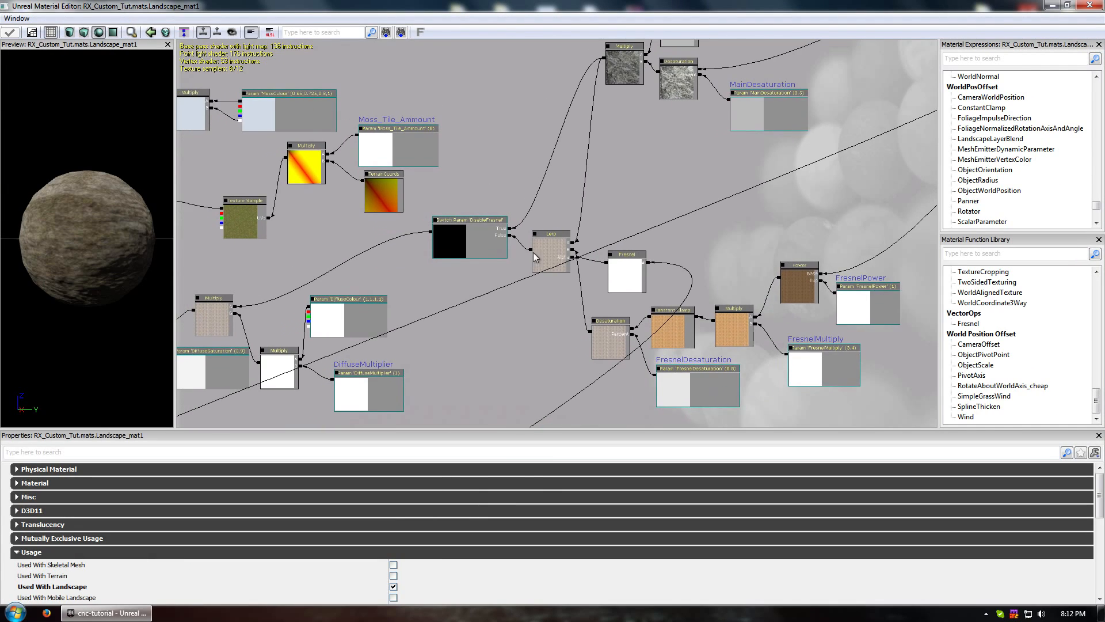
left_click_drag(461, 319, 537, 356)
scroll(426, 237, "down", 1)
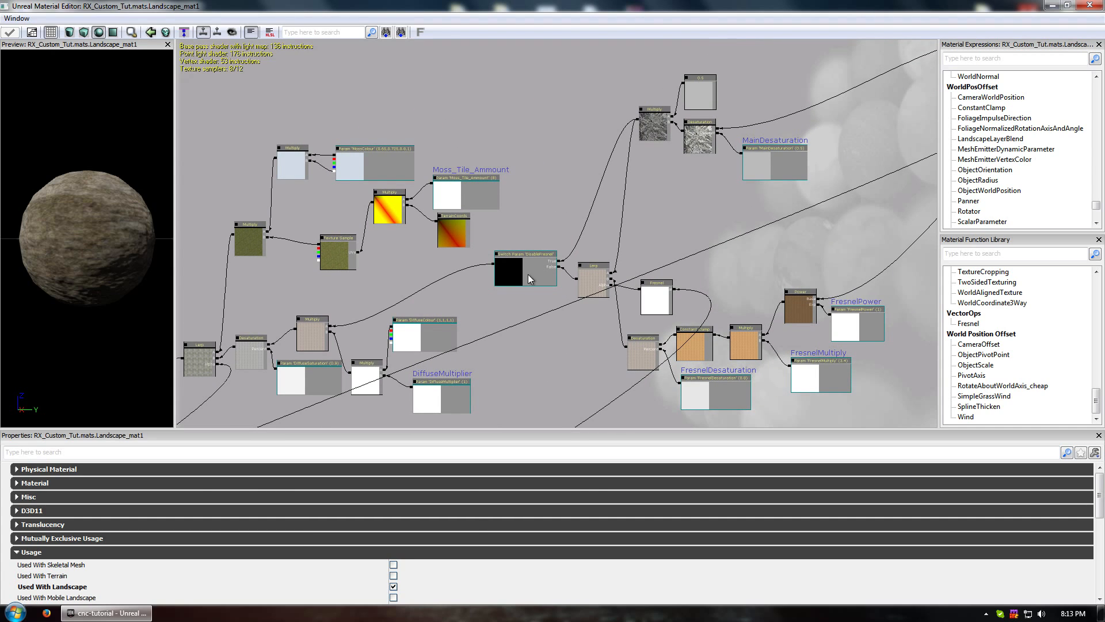
left_click_drag(500, 309, 563, 309)
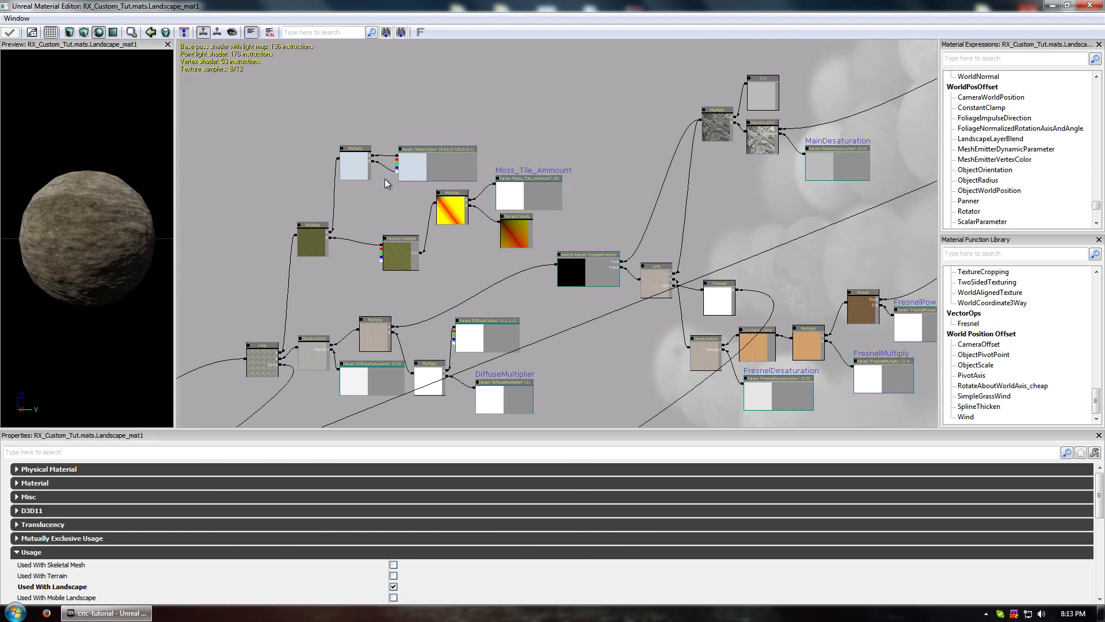
left_click_drag(331, 285, 420, 144)
left_click_drag(516, 280, 756, 119)
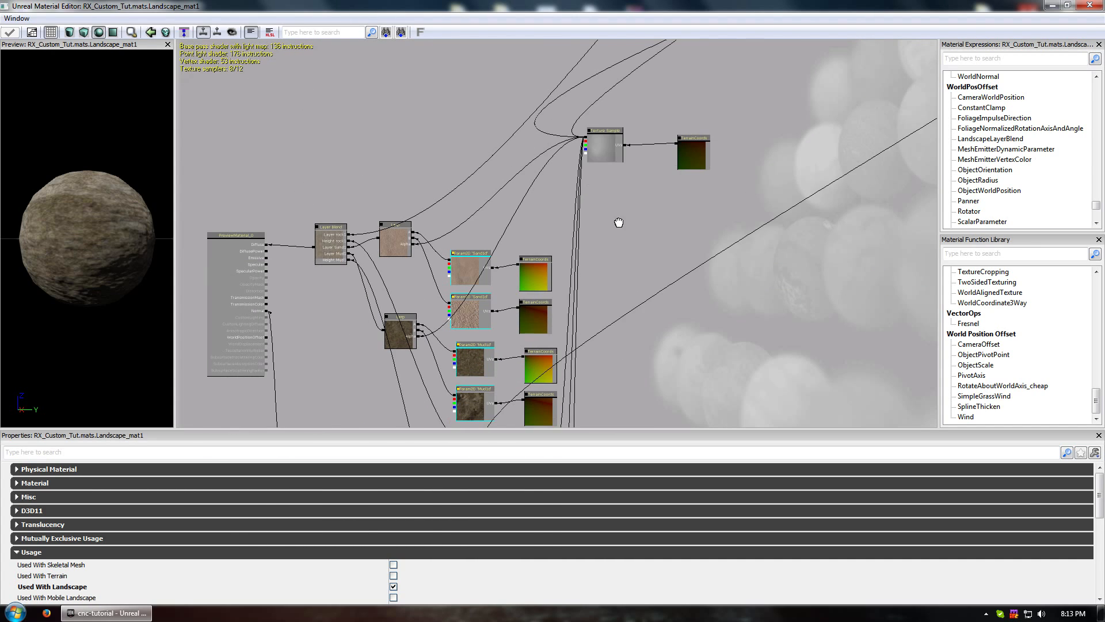
Move the shared grey Texture Sample and its TerrainCoords node farther from the layer branches, and shrink the Properties area to enlarge the graph.
left_click_drag(618, 222, 507, 217)
left_click(568, 136)
left_click(546, 164, "ctrl")
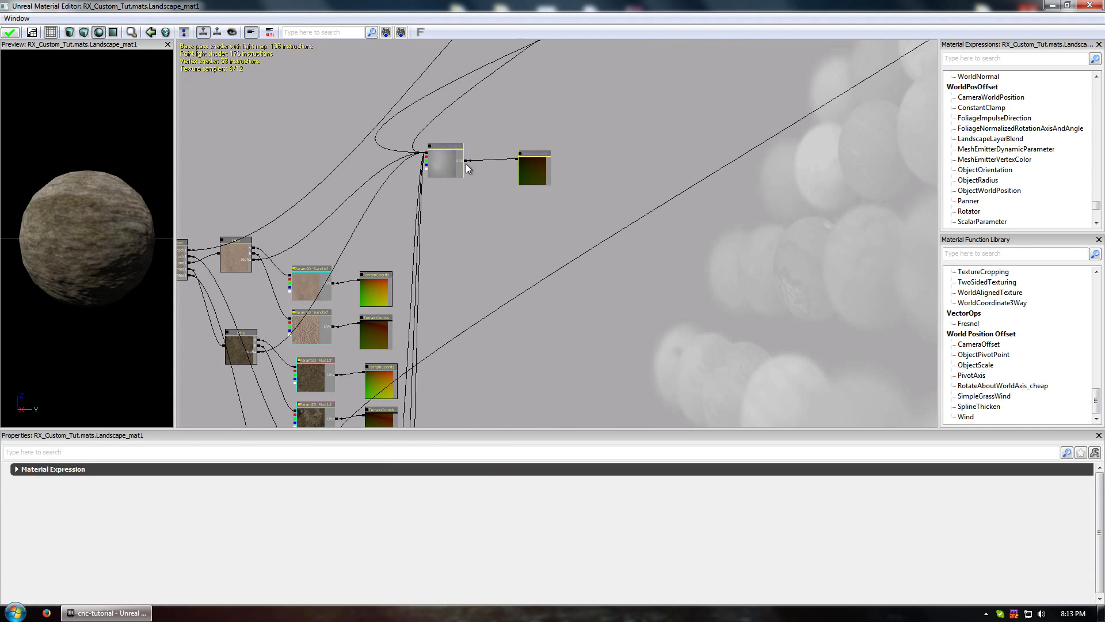
left_click_drag(451, 164, 838, 248, "ctrl")
left_click(667, 180)
left_click_drag(714, 222, 426, 243)
left_click_drag(385, 316, 421, 265)
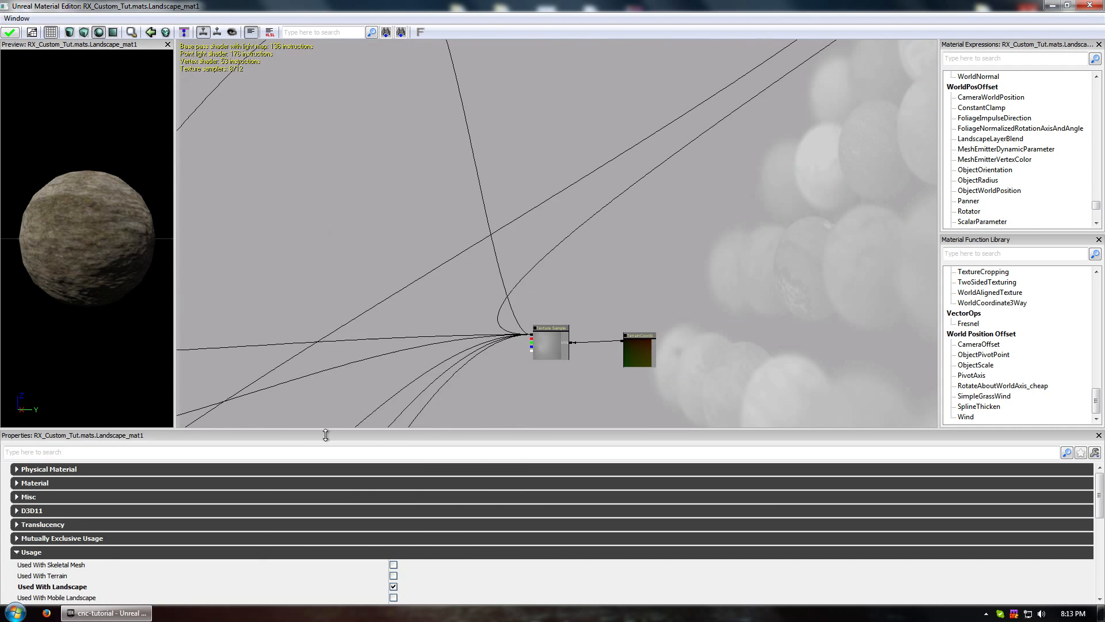
double_click(326, 435)
left_click_drag(496, 187, 374, 607)
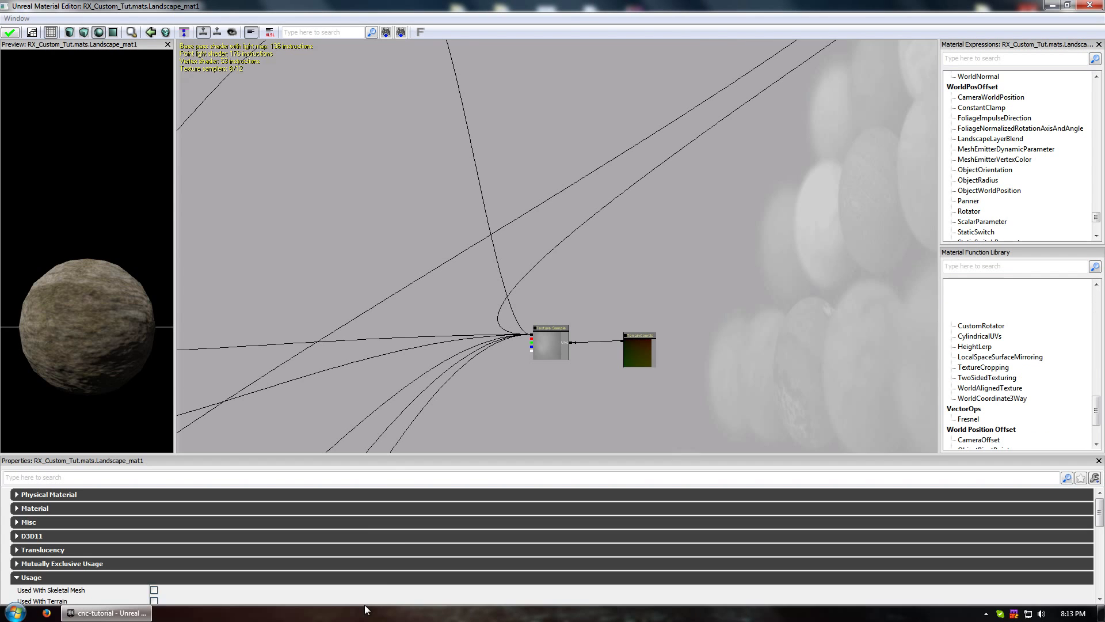
Select the first rock1n normal map parameter and locate its texture in the Content Browser.
left_click_drag(412, 327, 492, 234)
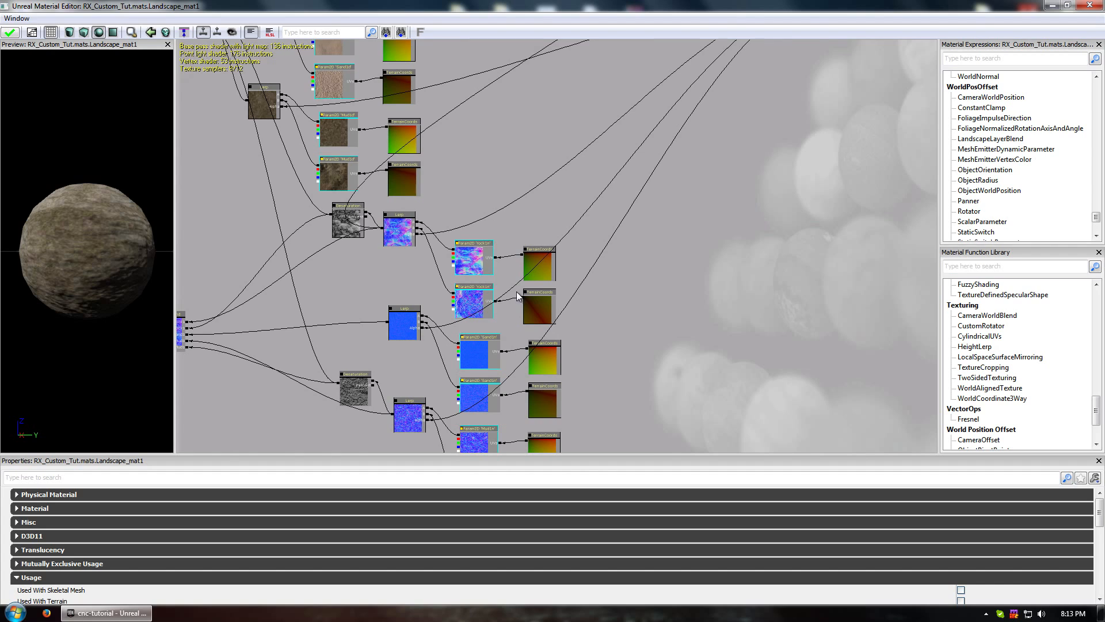
scroll(400, 250, "up", 4)
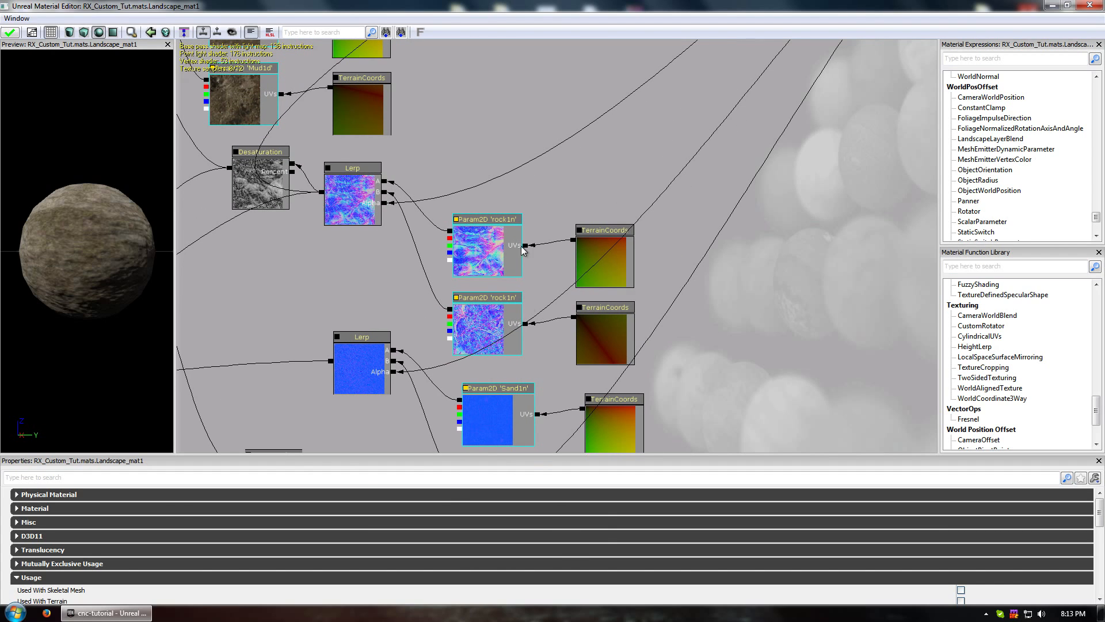
left_click(476, 228)
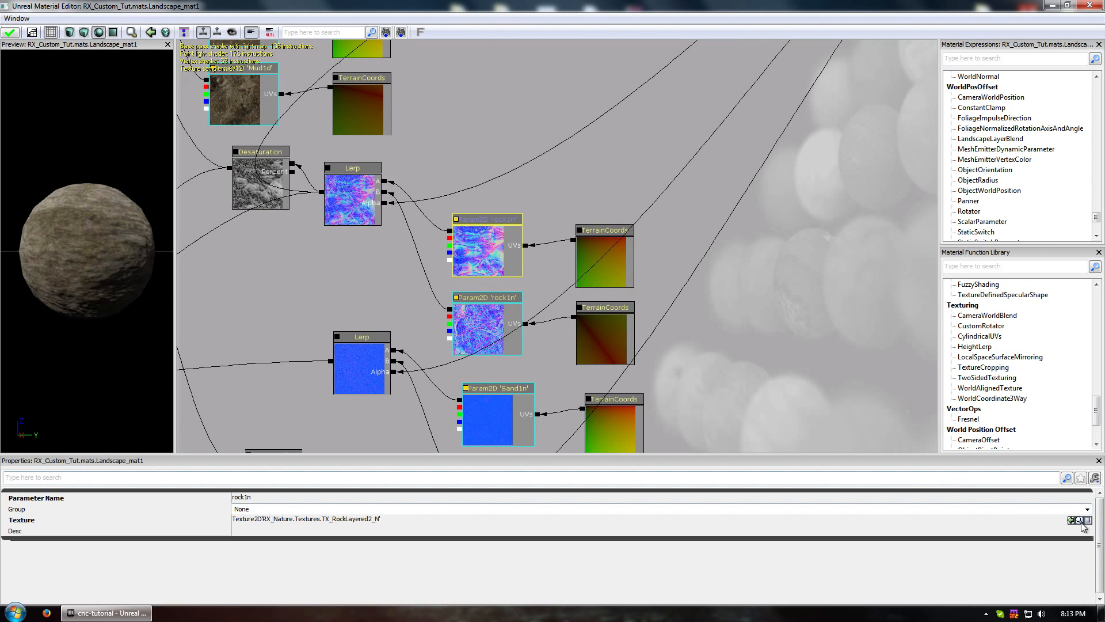
left_click(1067, 521)
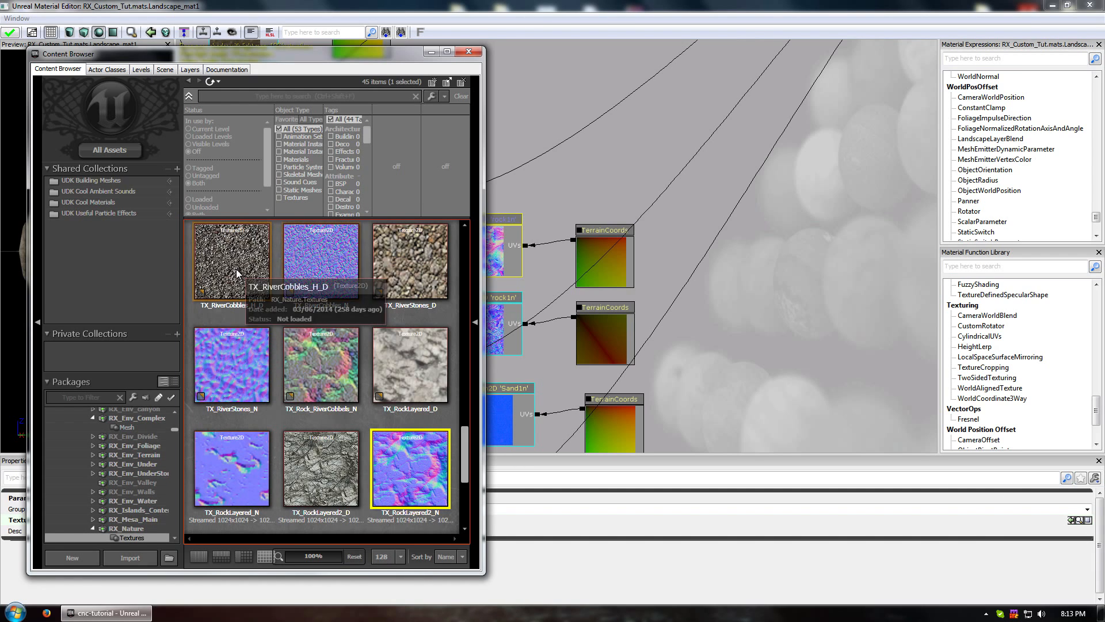
Search all assets for "rock" with the results limited to textures.
scroll(368, 411, "down", 5)
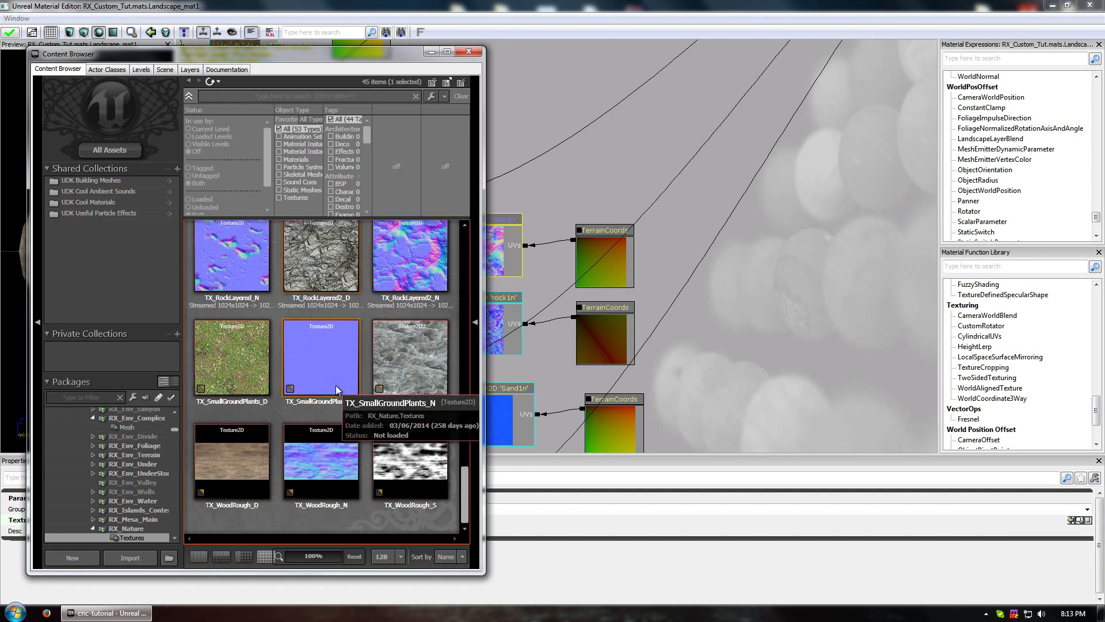
scroll(365, 403, "up", 3)
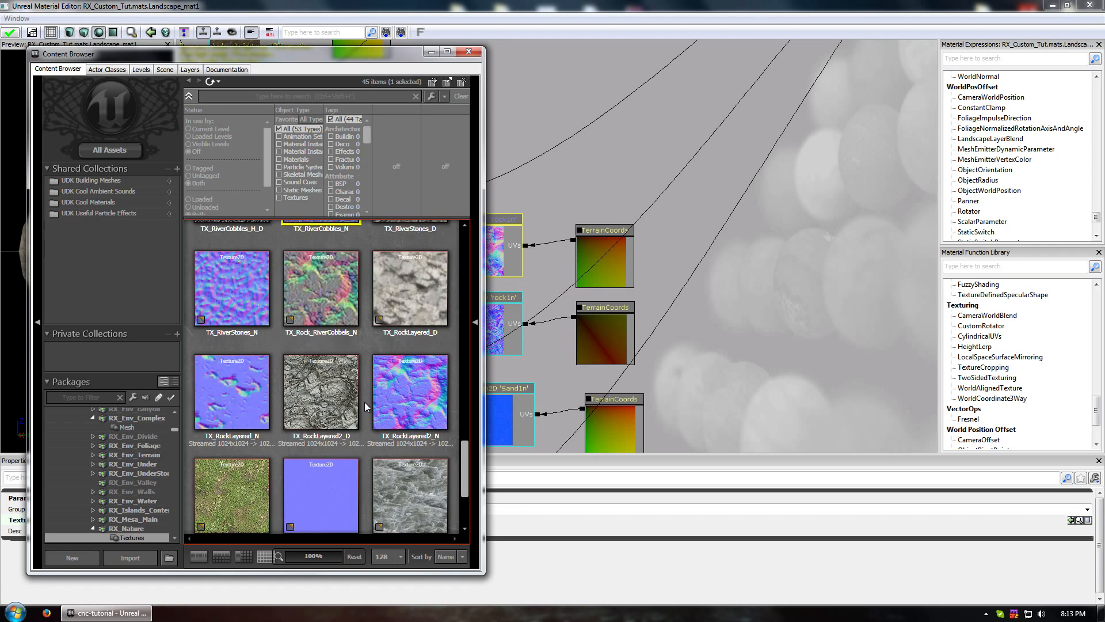
scroll(368, 399, "up", 5)
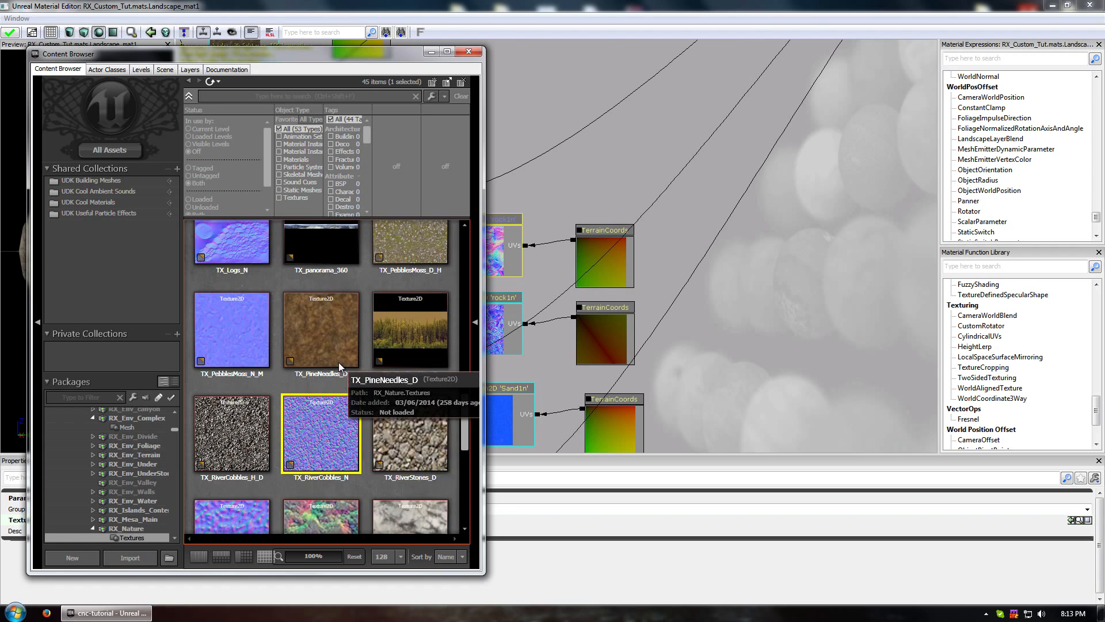
scroll(393, 375, "up", 4)
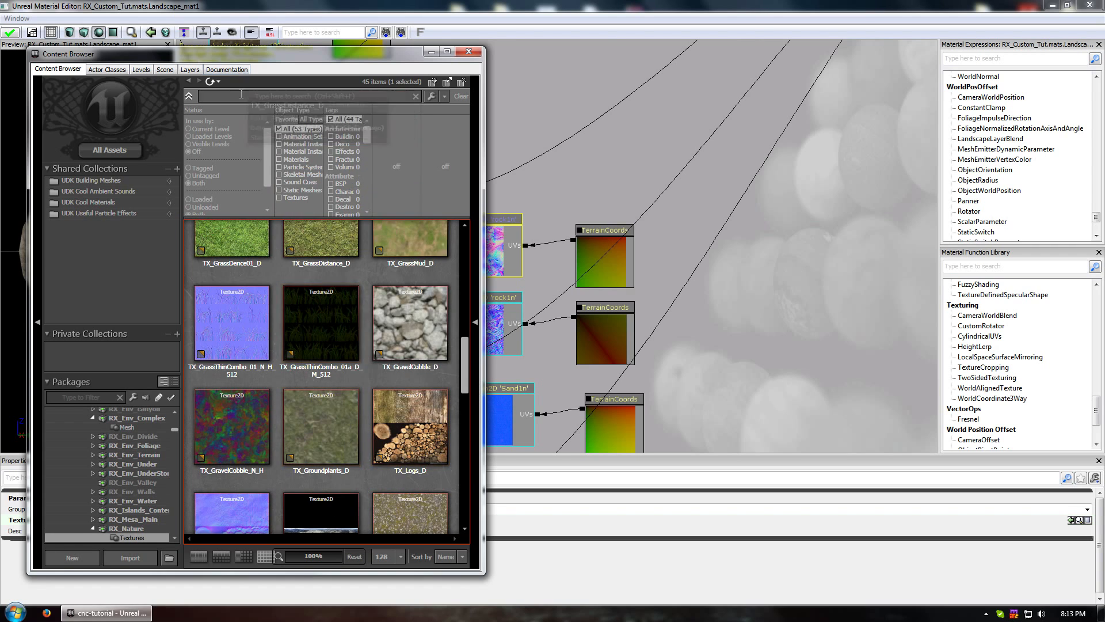
left_click(242, 97)
type("rock")
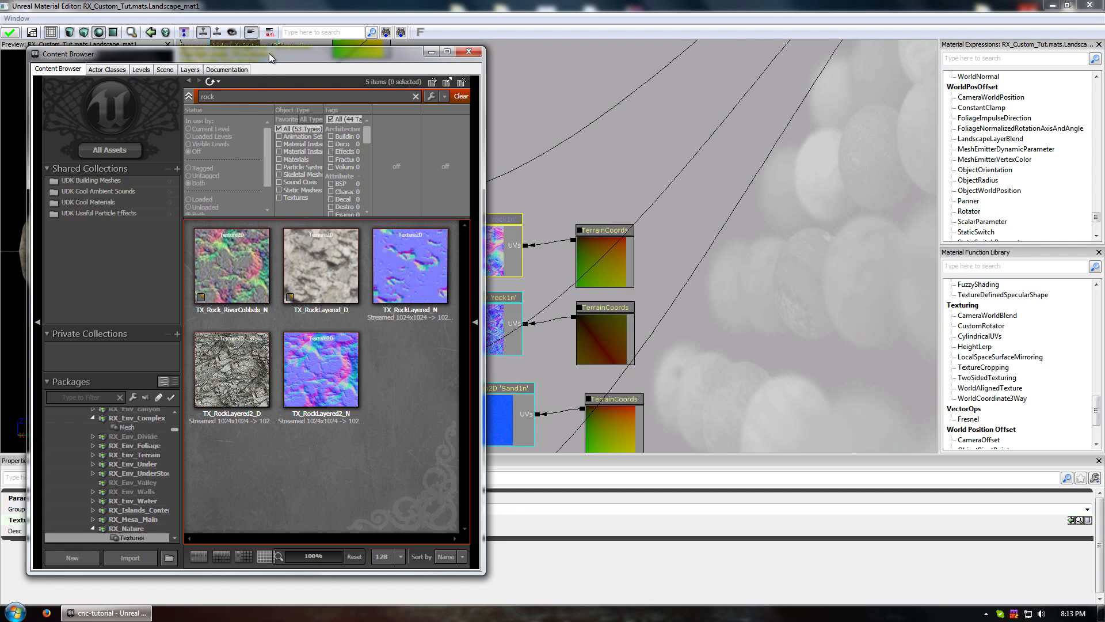
left_click(279, 197)
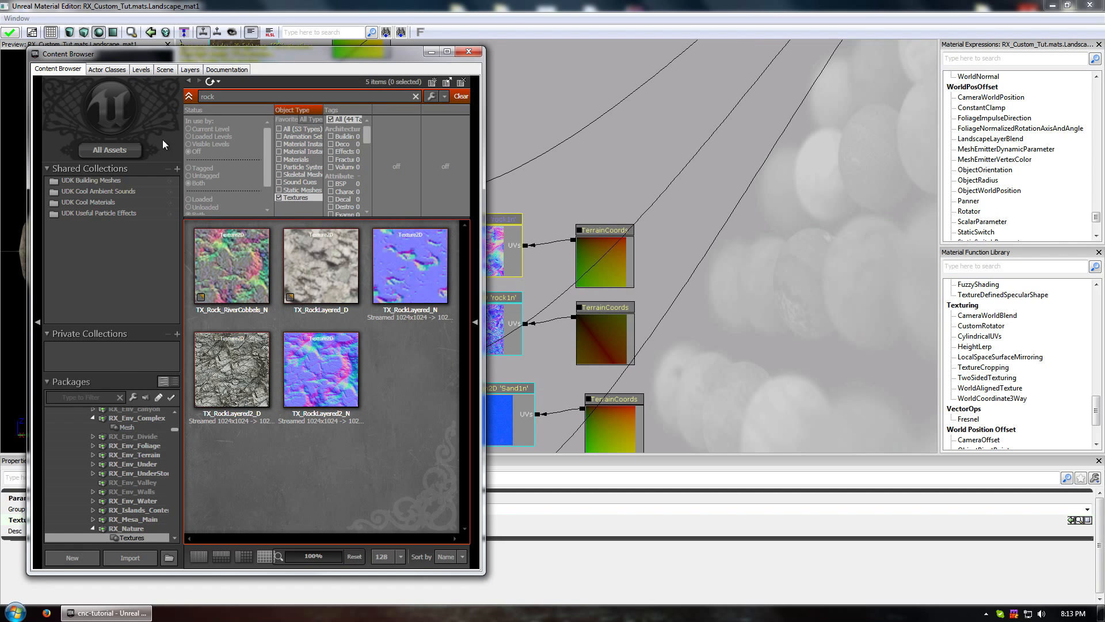
left_click(217, 368)
Assign the T_UN_Cave_Rock_Big_Wall_N texture to the rock1n normal map parameter.
scroll(312, 370, "down", 14)
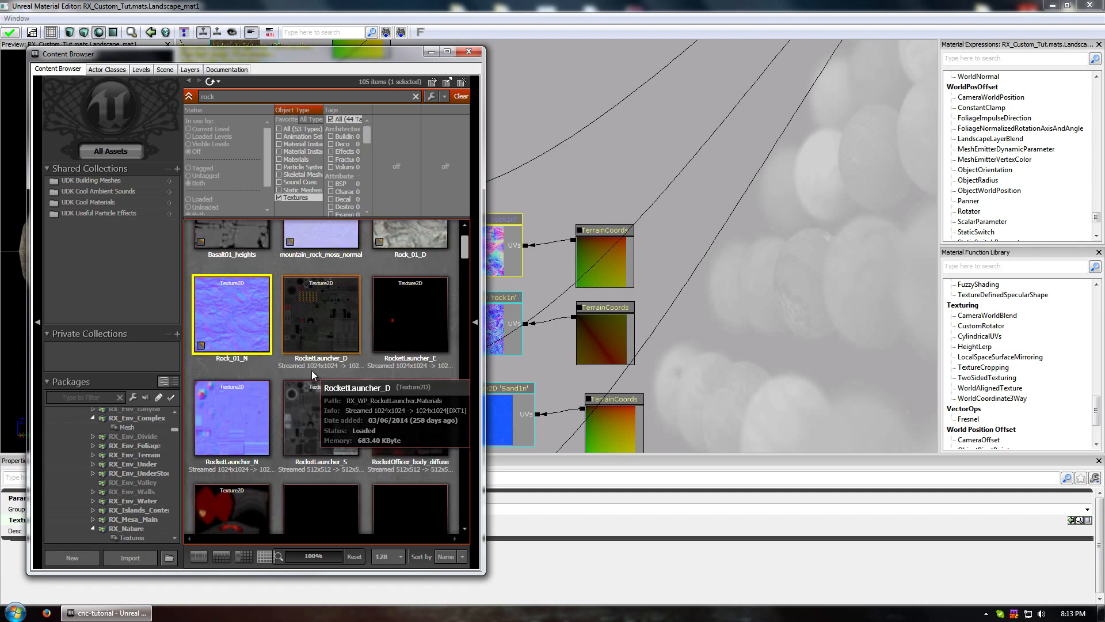
scroll(403, 443, "down", 10)
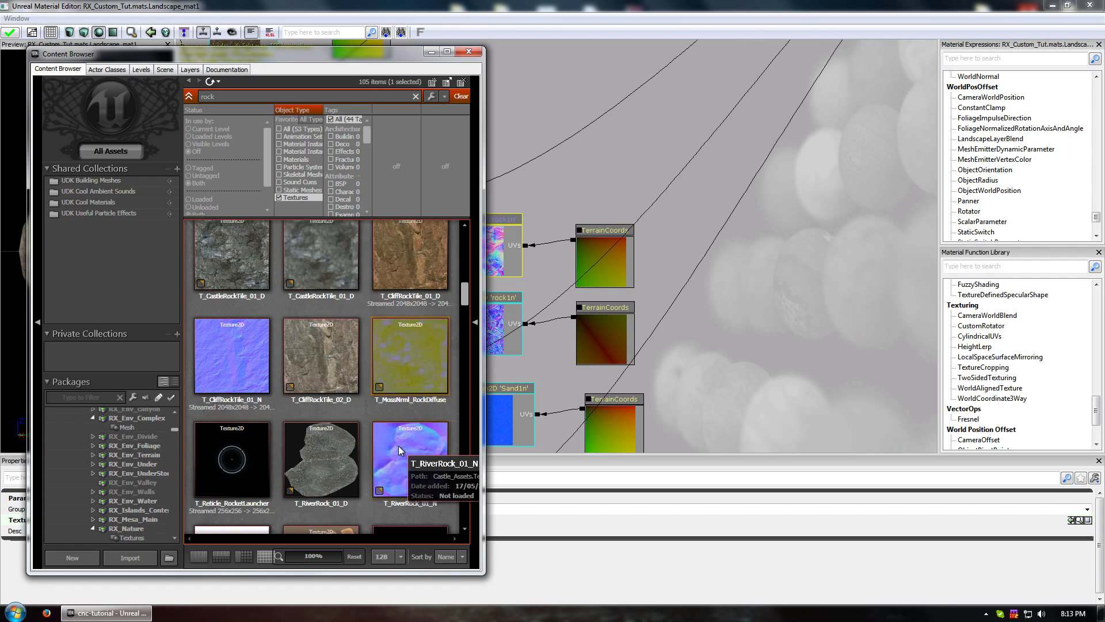
scroll(369, 389, "down", 12)
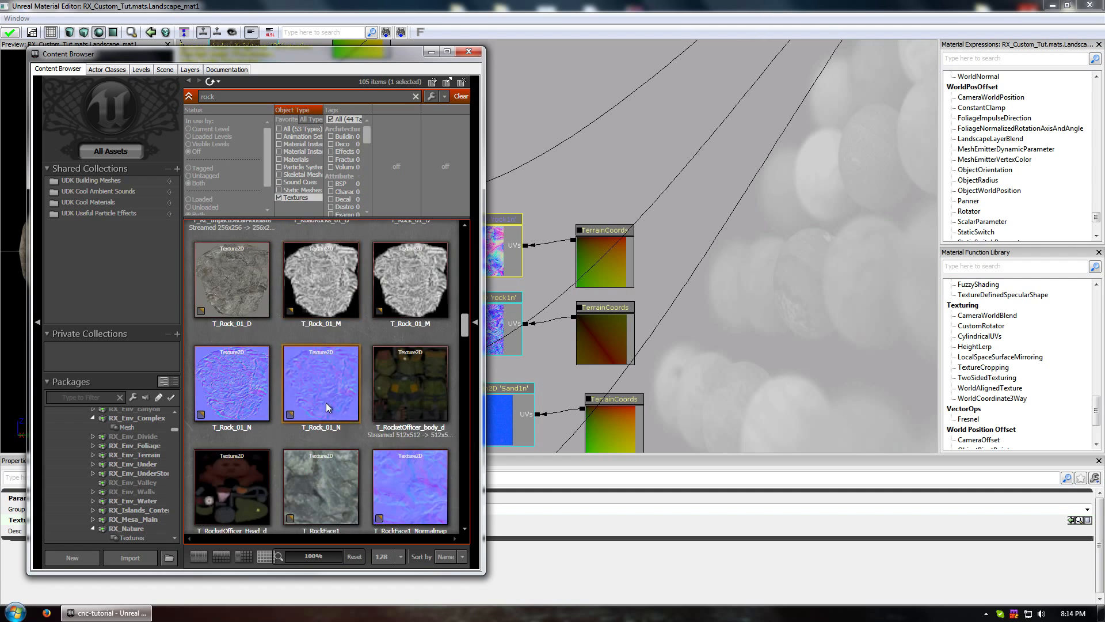
scroll(407, 380, "down", 15)
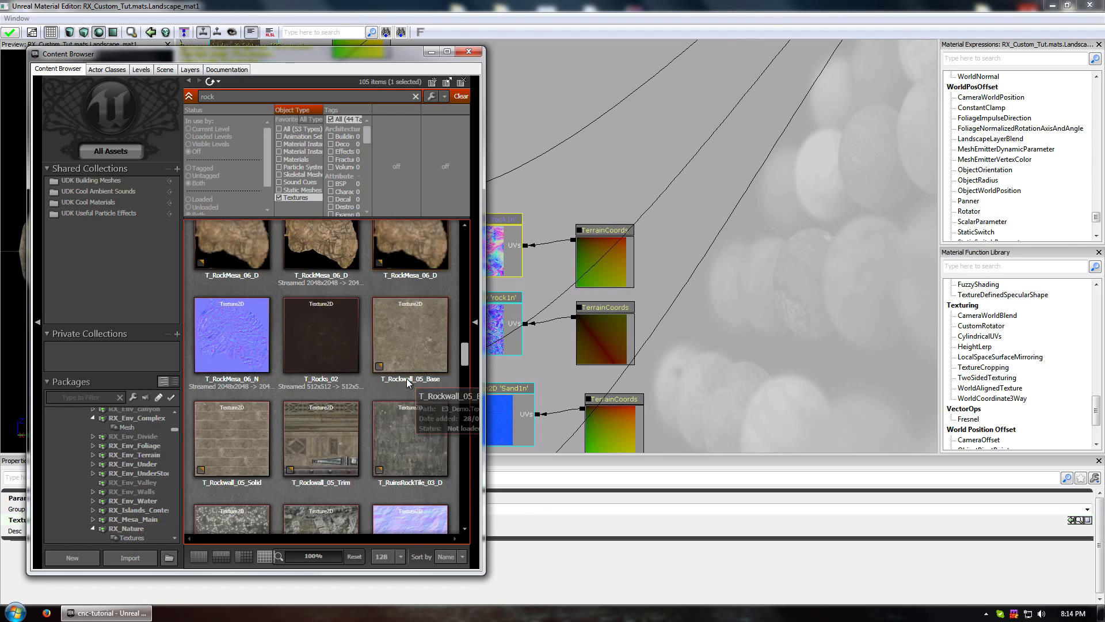
left_click(407, 381)
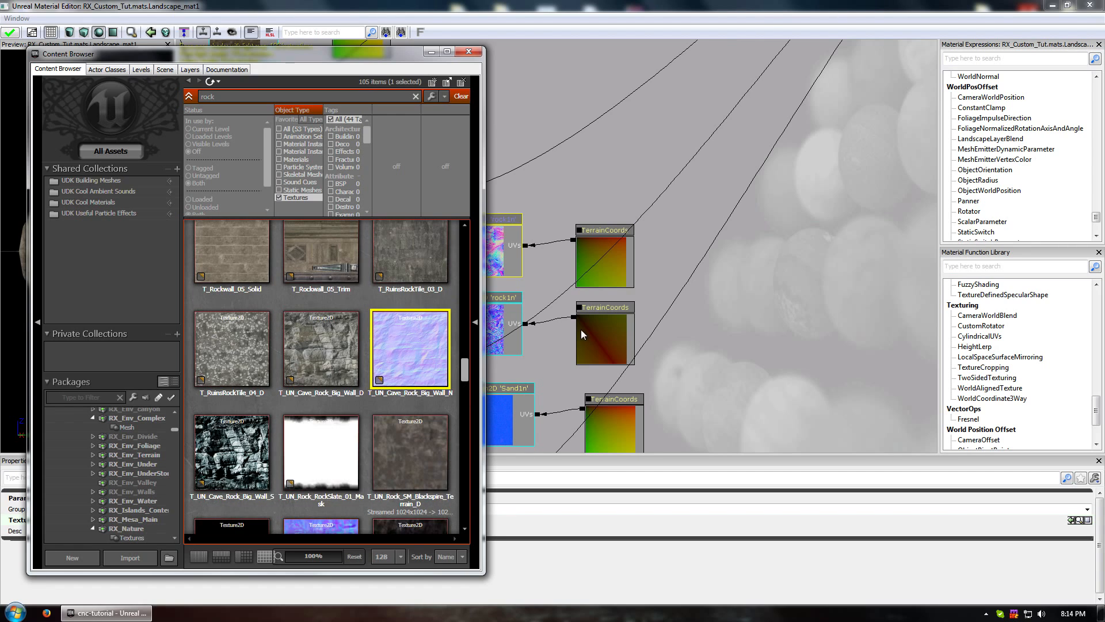
left_click(507, 236)
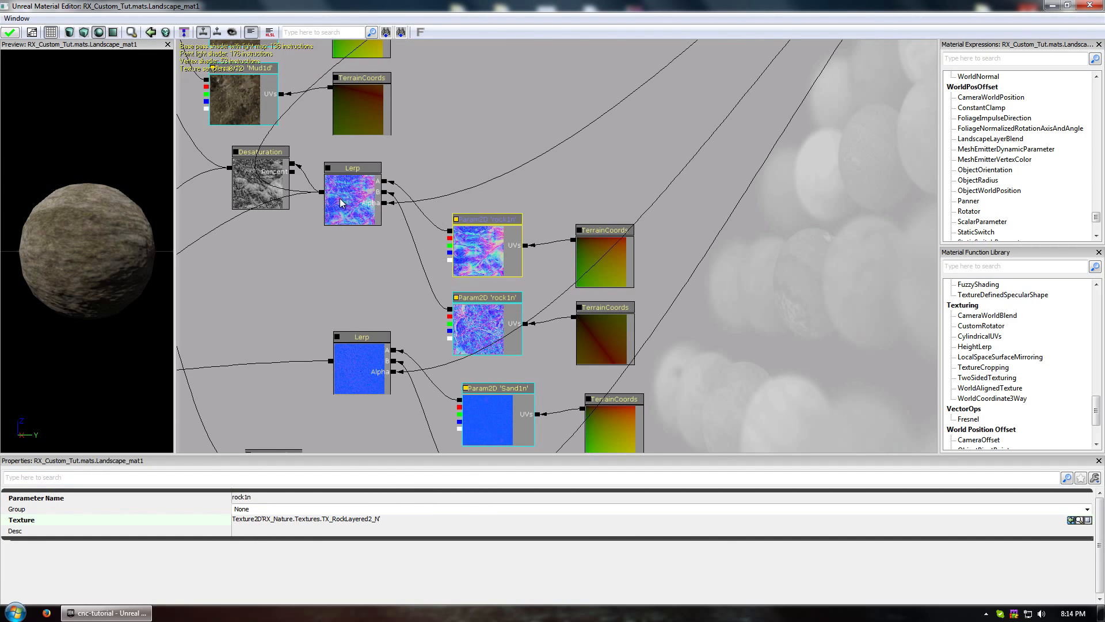
left_click(1071, 520)
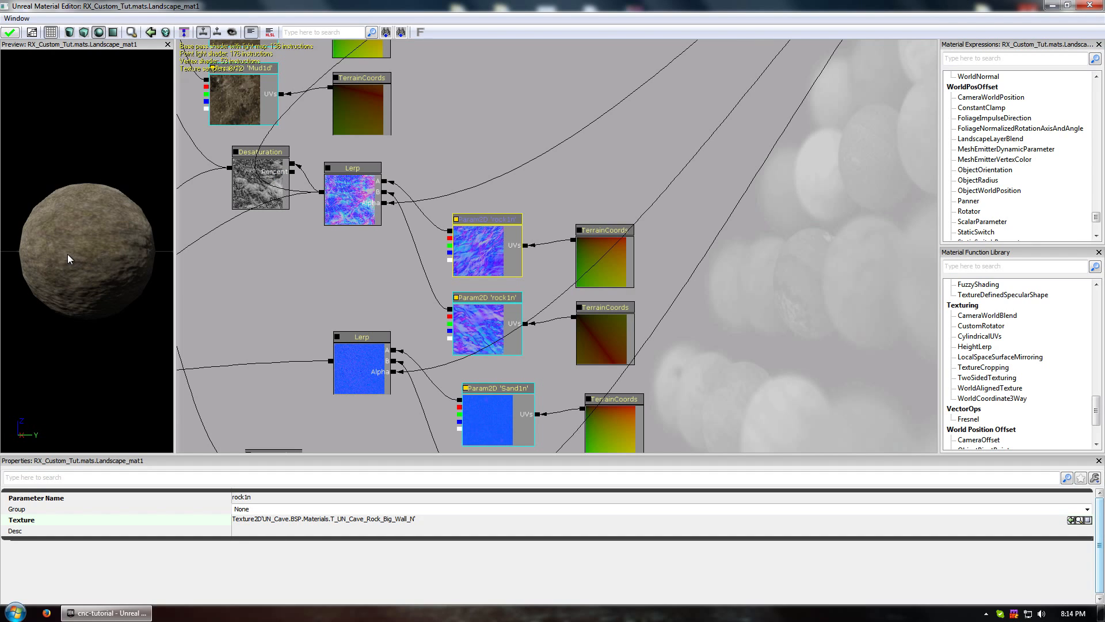
Apply the new rock normal map to the landscape and clear the Content Browser and Landscape_0 properties away to view the rock.
mouse_move(67, 254)
left_mouse_down()
mouse_move(84, 256)
mouse_move(67, 254)
left_mouse_up()
mouse_move(316, 311)
left_mouse_down()
mouse_move(341, 300)
mouse_move(310, 321)
left_mouse_up()
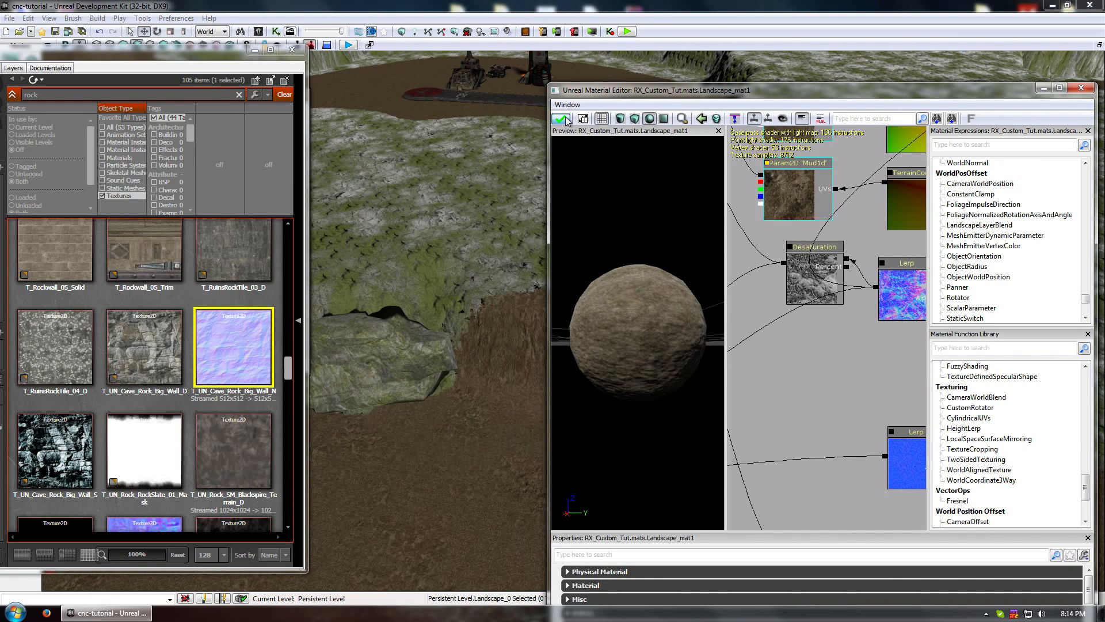
left_click(561, 118)
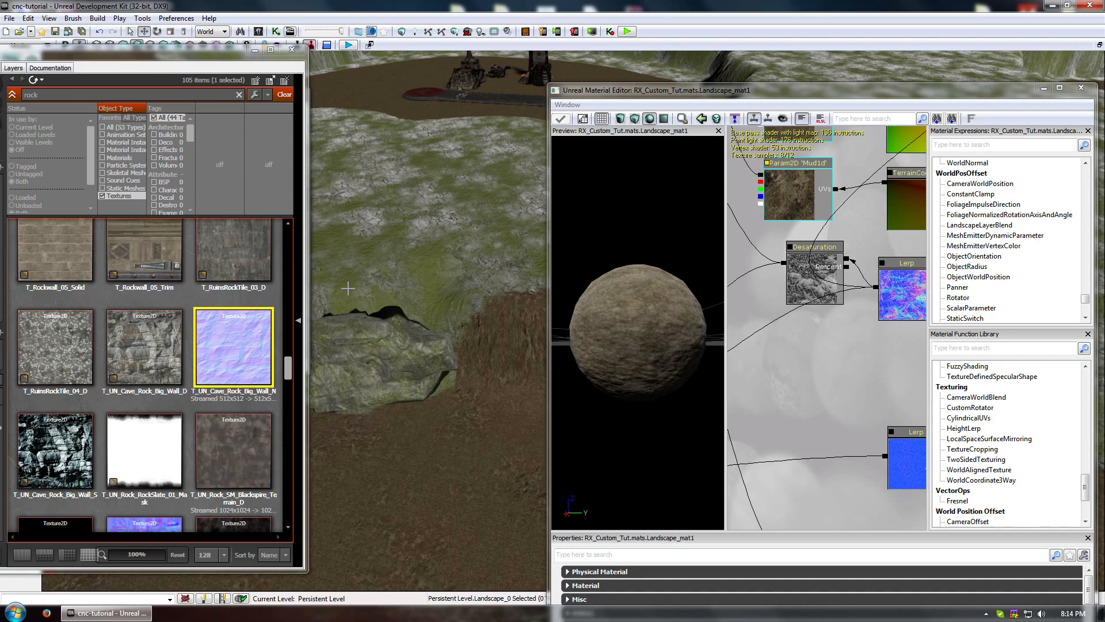
left_click(292, 49)
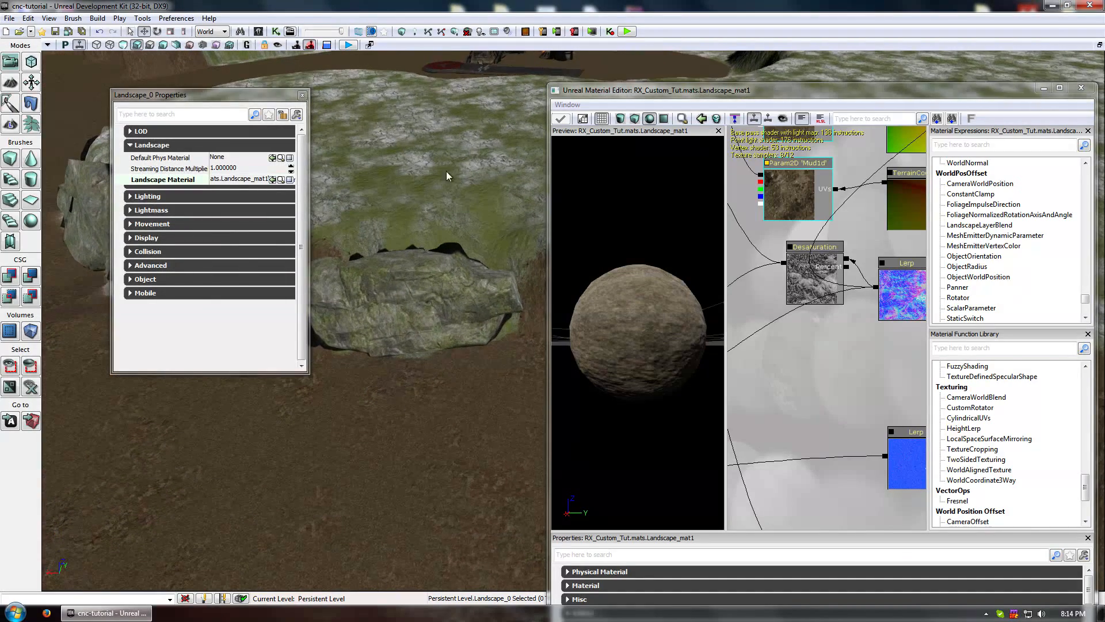
left_click(302, 95)
left_click_drag(837, 95, 425, 94)
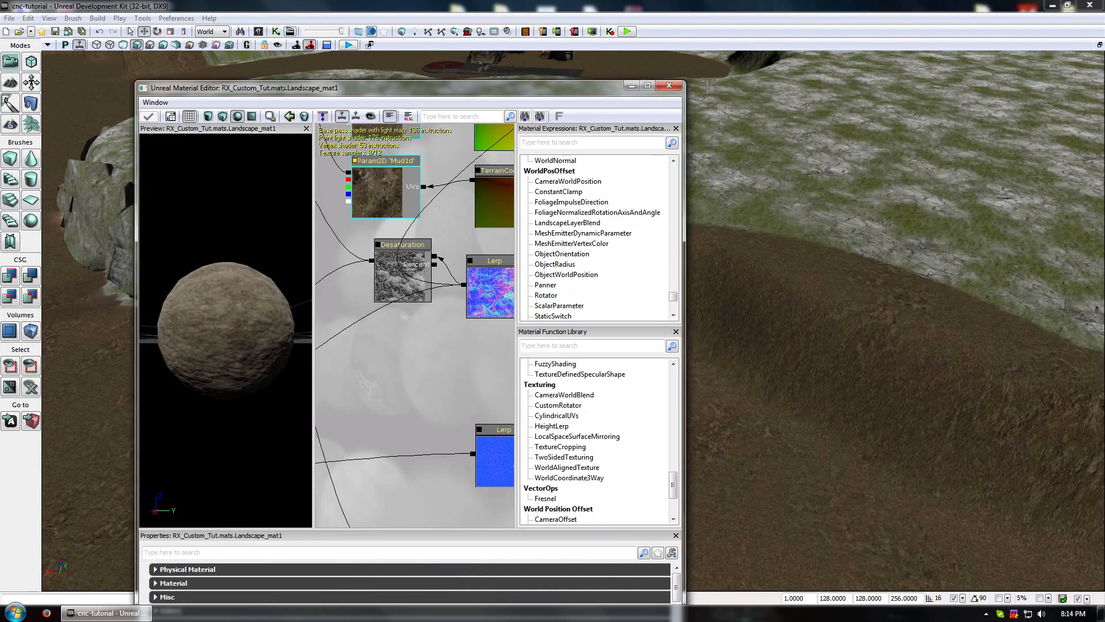
Select the diffuse and normal layer blend nodes together and review their Layers settings in the maximized Material Editor.
scroll(485, 343, "down", 5)
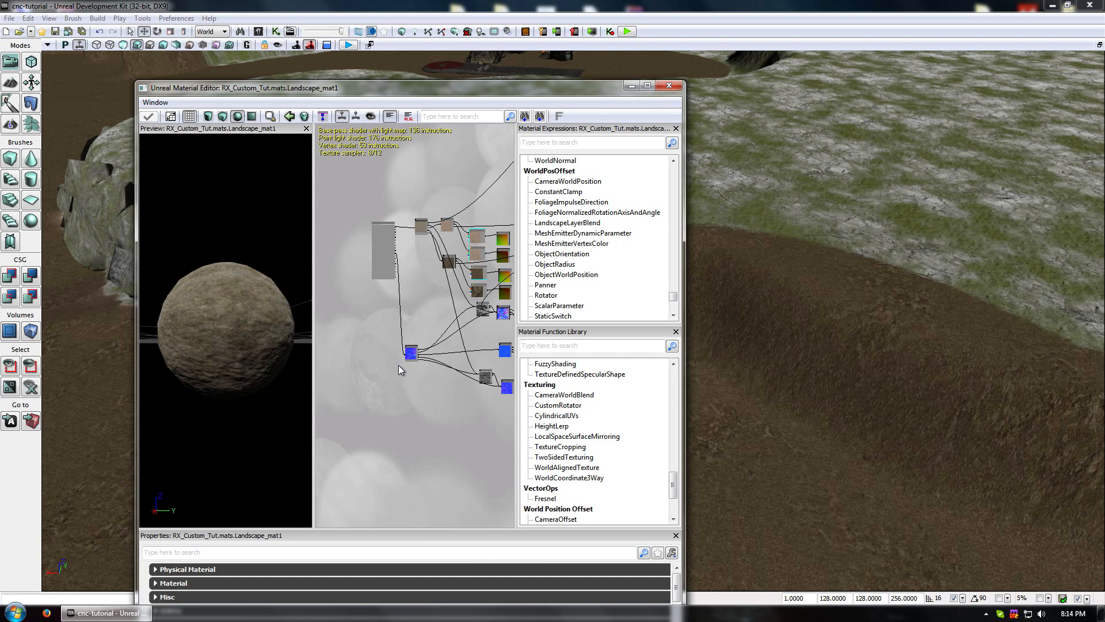
left_click_drag(408, 371, 406, 344)
scroll(424, 296, "up", 3)
left_click_drag(432, 298, 476, 297)
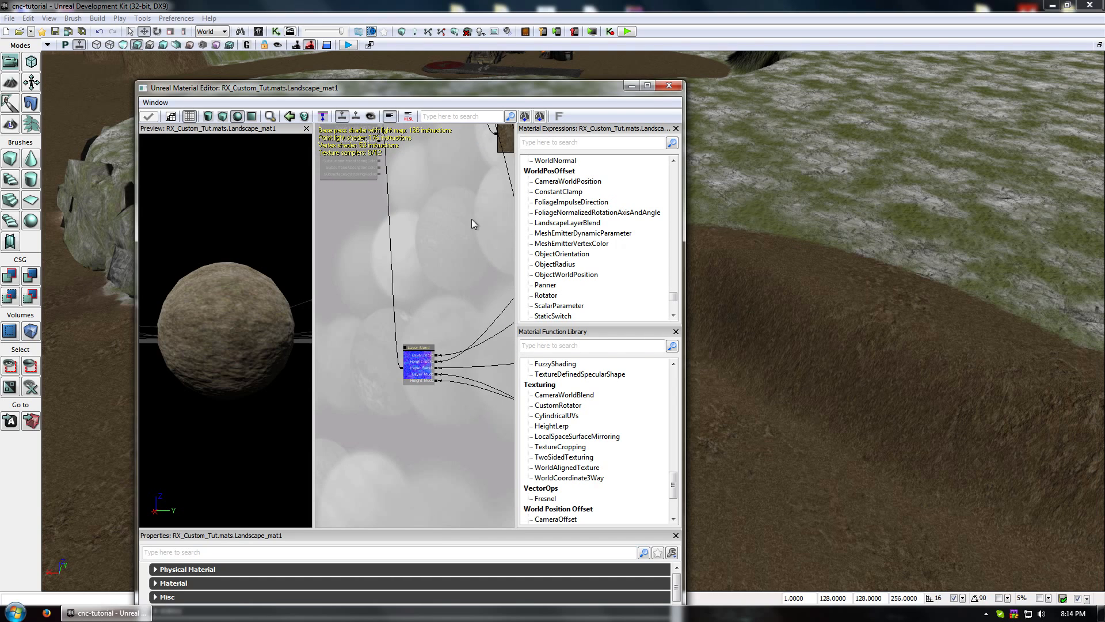
left_click_drag(472, 218, 450, 364)
left_click(429, 197)
left_click(404, 503, "ctrl")
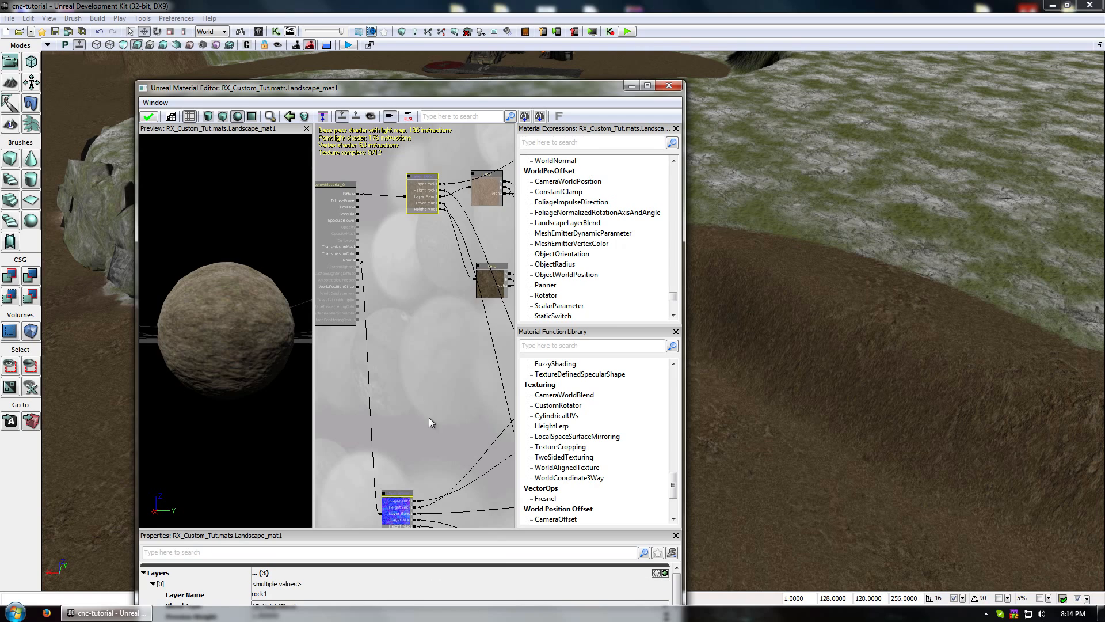
left_click_drag(429, 422, 429, 354)
left_click_drag(474, 90, 468, 1)
left_click_drag(378, 220, 507, 305)
left_click_drag(429, 330, 354, 237)
scroll(369, 274, "down", 2)
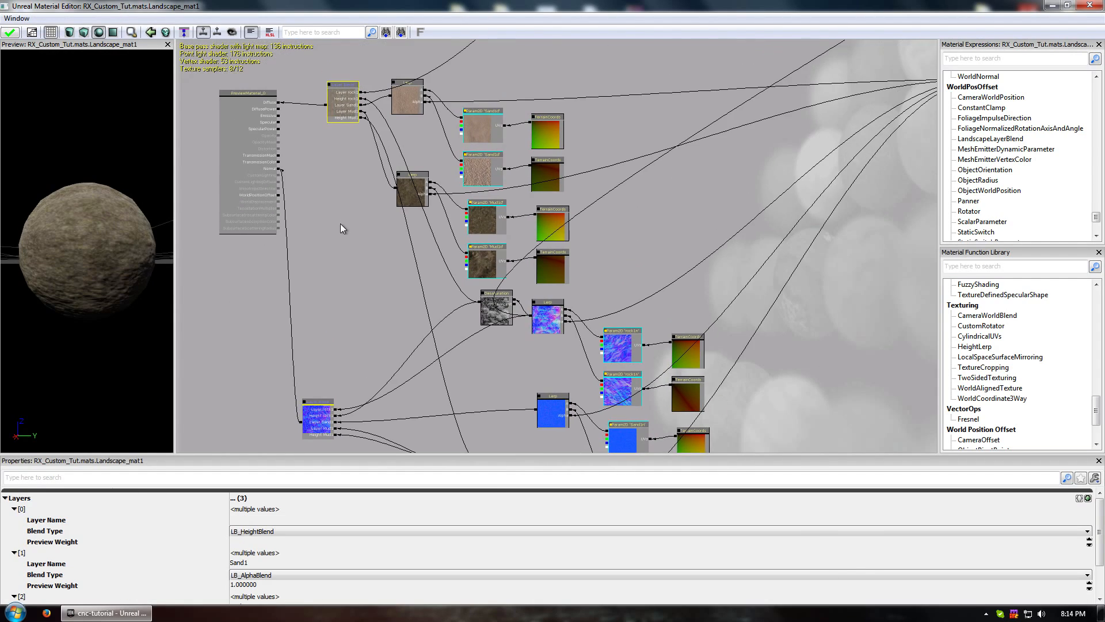
Select the whole normal map branch with its layer blend node and move it farther below the diffuse branch.
left_click(340, 224)
scroll(325, 302, "down", 3)
left_click_drag(223, 403, 554, 284, "ctrl+alt")
left_click_drag(293, 332, 287, 359)
left_click(409, 264)
left_click_drag(409, 264, 399, 214)
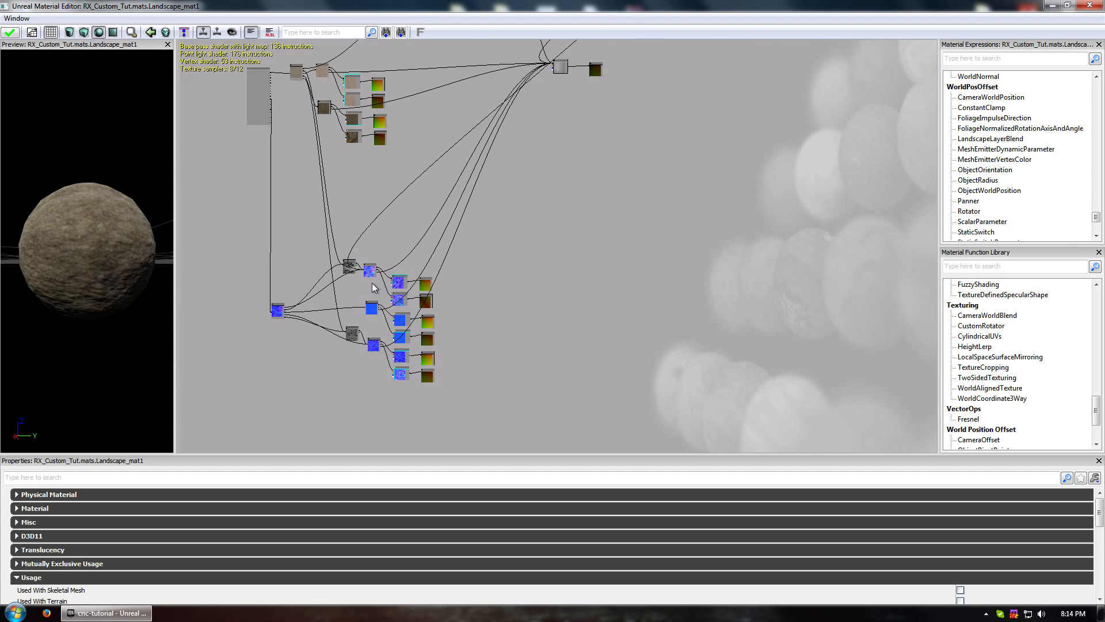
Nudge the rock normal map's Lerp node into a tidier position beside its Desaturation node.
left_click(372, 274)
left_click_drag(370, 269, 349, 279, "ctrl")
left_click(351, 267)
Duplicate the mud normal Lerp with its two texture parameters and lower TerrainCoords node, place the copy below, and discard the stray Desaturation copy.
left_click_drag(321, 397, 331, 346)
left_click_drag(316, 163, 378, 211)
scroll(380, 257, "up", 5)
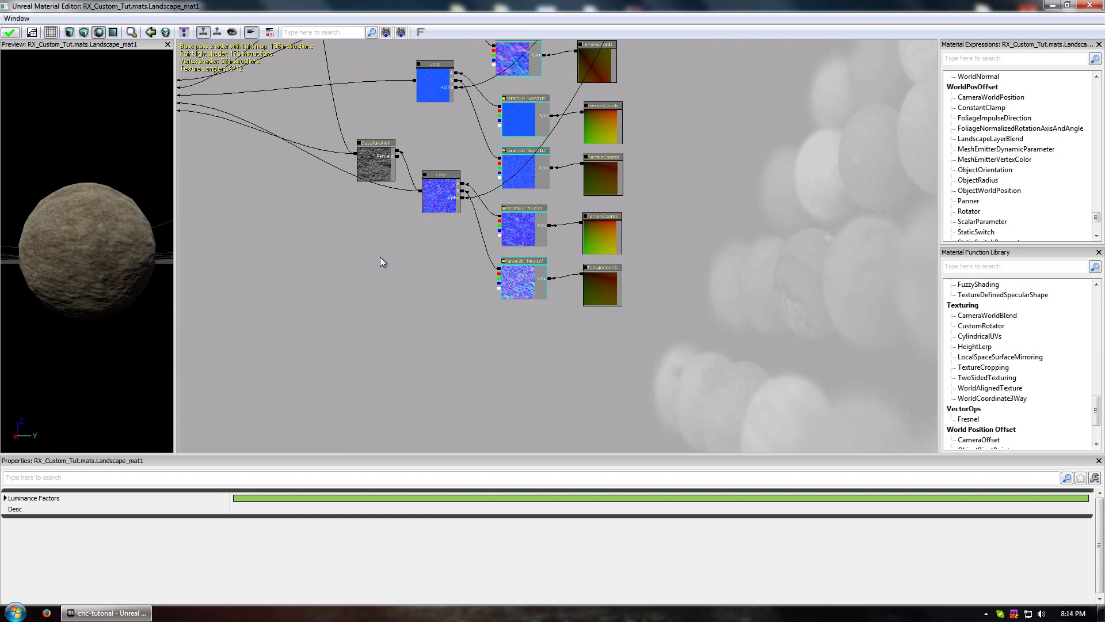
left_click(401, 206)
left_click_drag(478, 305, 478, 311, "ctrl")
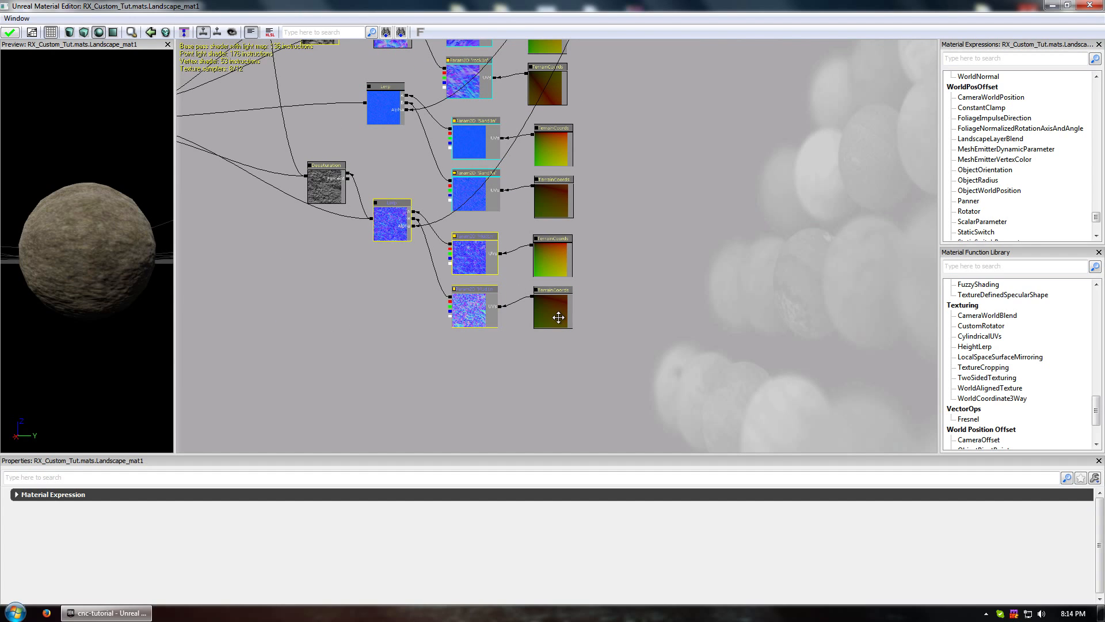
left_click(557, 316, "ctrl")
key("ctrl+w")
left_click_drag(395, 240, 386, 351, "ctrl")
left_click(319, 131)
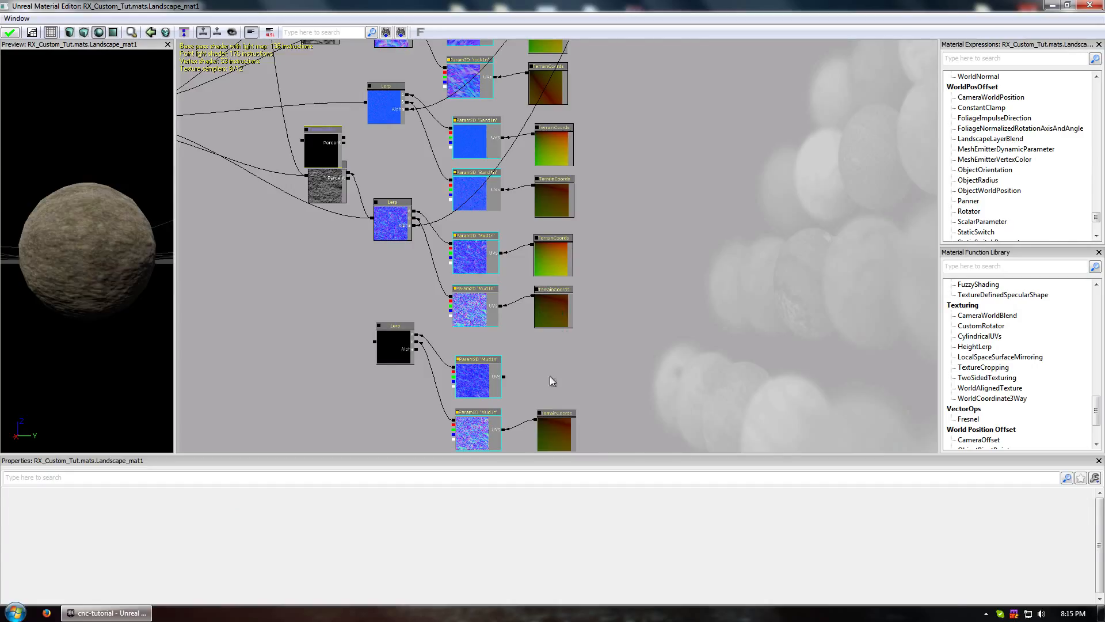
Duplicate the mud normal branch's upper TerrainCoords node and connect the copy to the upper texture of the new branch.
left_click(562, 427)
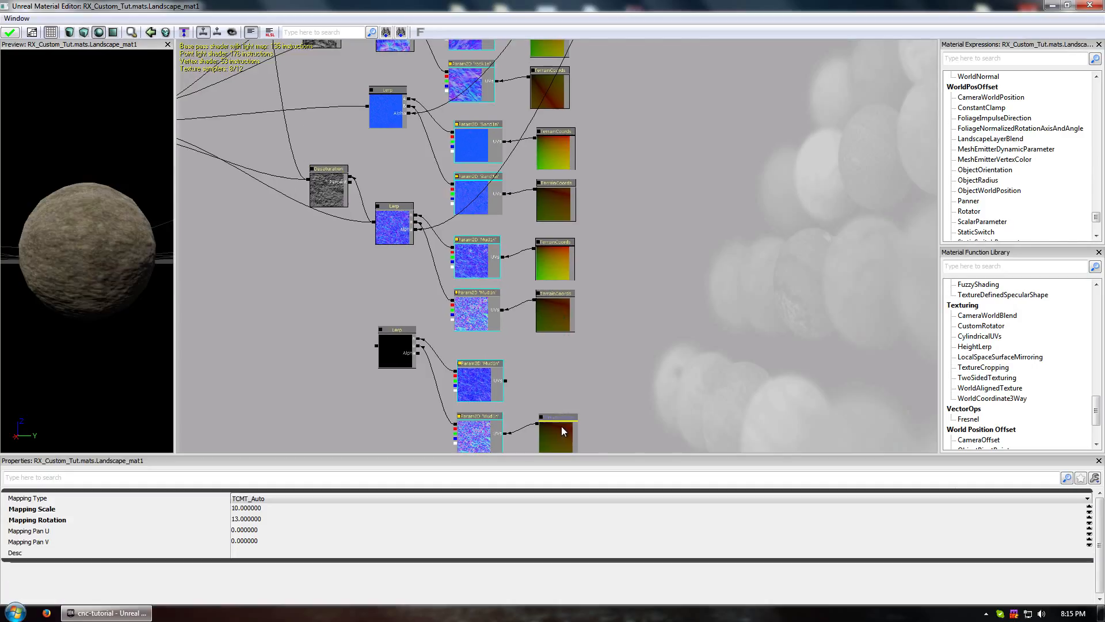
left_click(563, 253)
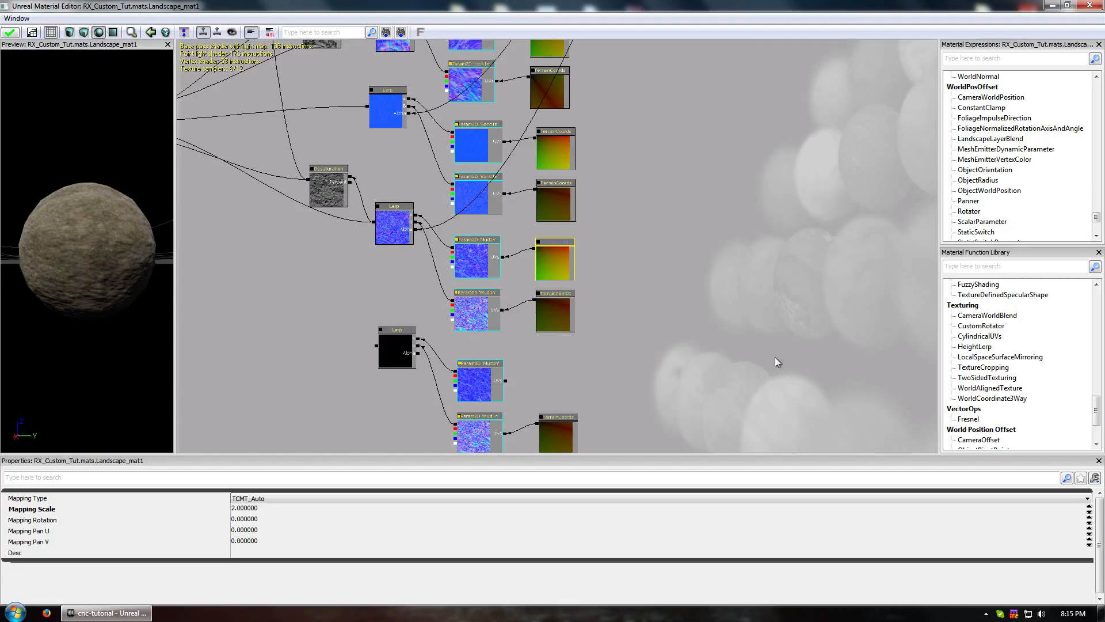
key("ctrl+w")
left_click_drag(566, 260, 532, 366)
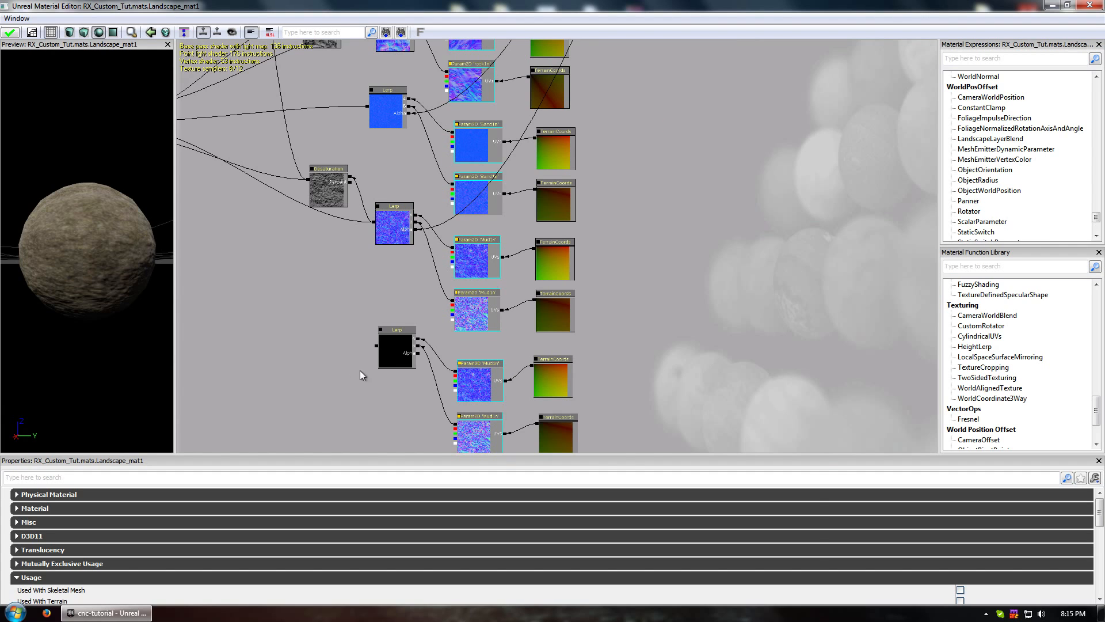
Connect the alpha of the duplicated normal Lerp to the shared mask texture sample.
left_click_drag(232, 242, 328, 244)
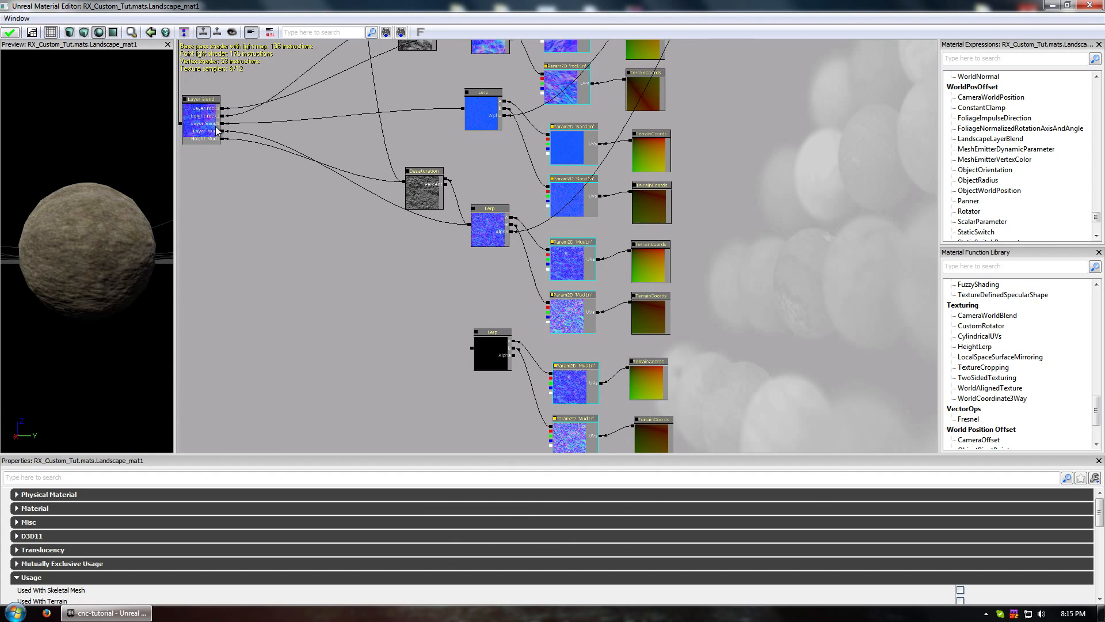
left_click_drag(353, 295, 273, 282)
scroll(278, 273, "down", 1)
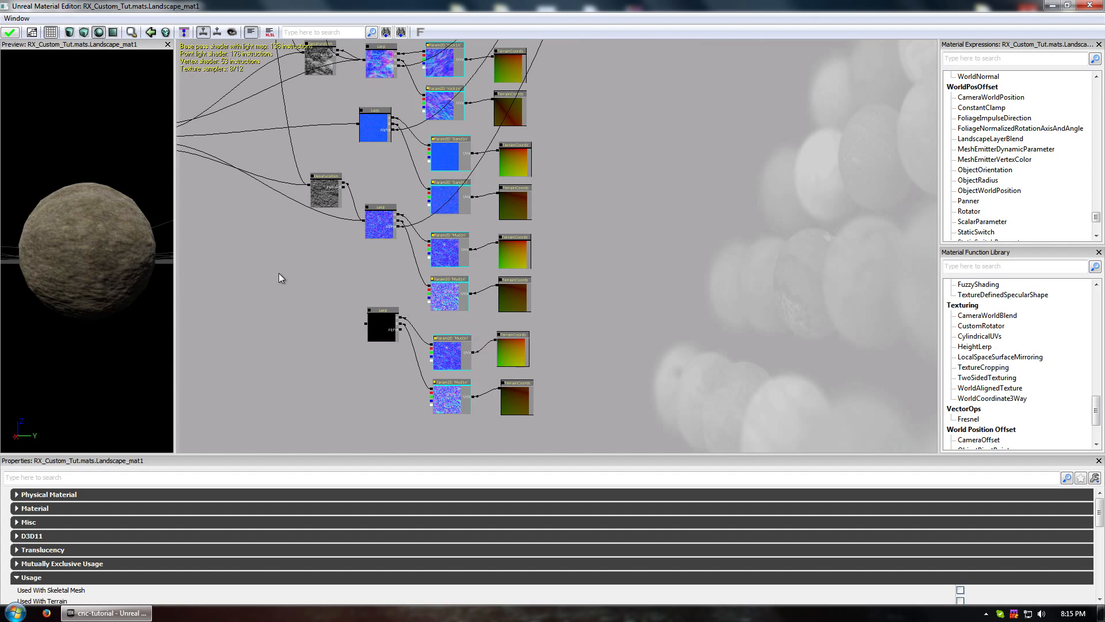
left_click_drag(398, 329, 734, 117)
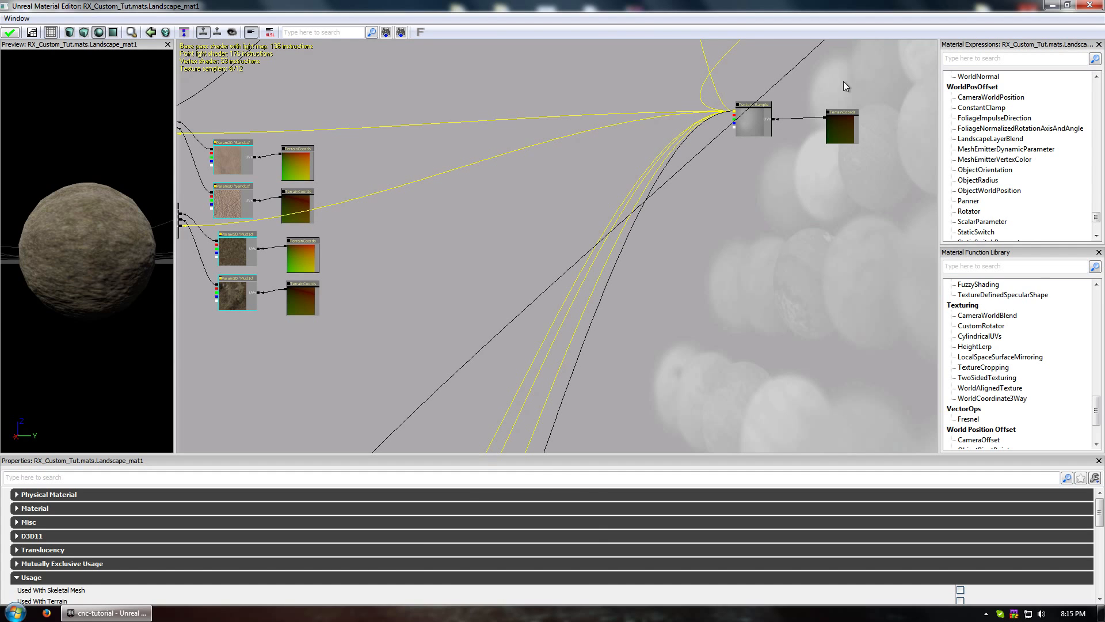
Duplicate the whole mud diffuse branch, place it below the original, and connect its Lerp alpha to the shared mask texture sample.
left_click_drag(441, 222, 825, 190)
left_click_drag(482, 244, 408, 214)
left_click(496, 154, "ctrl")
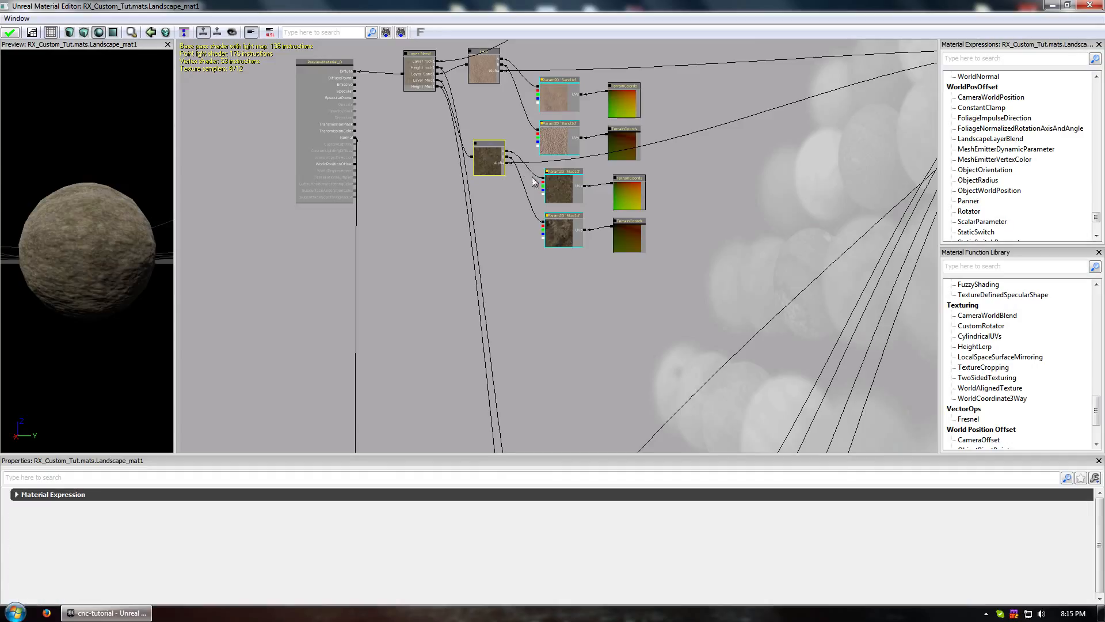
left_click(559, 192, "ctrl")
left_click(558, 226, "ctrl")
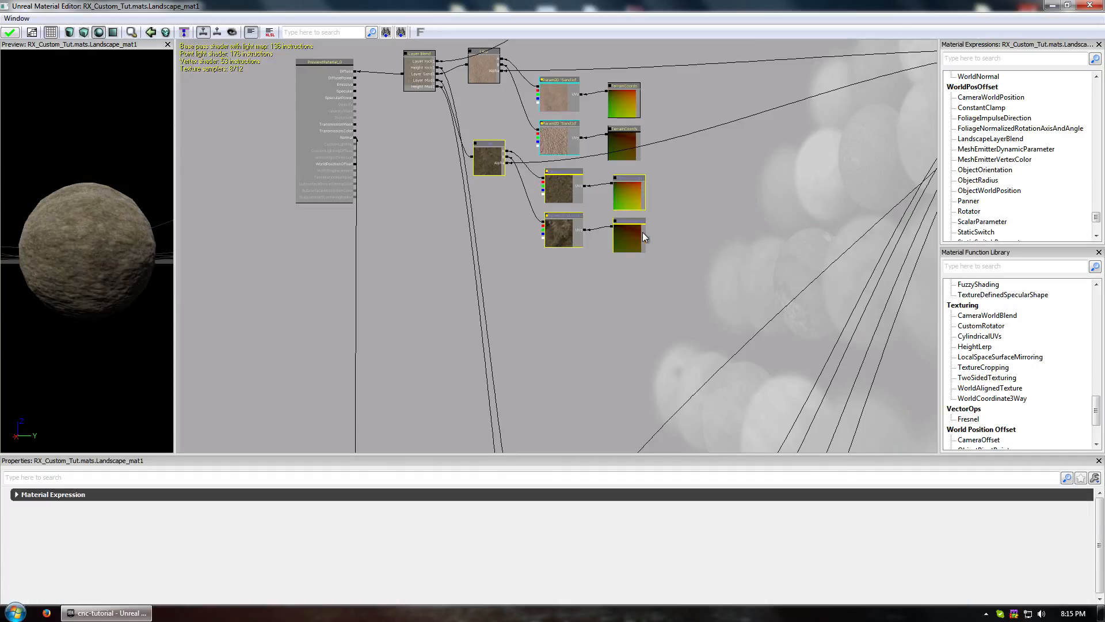
key("ctrl+w")
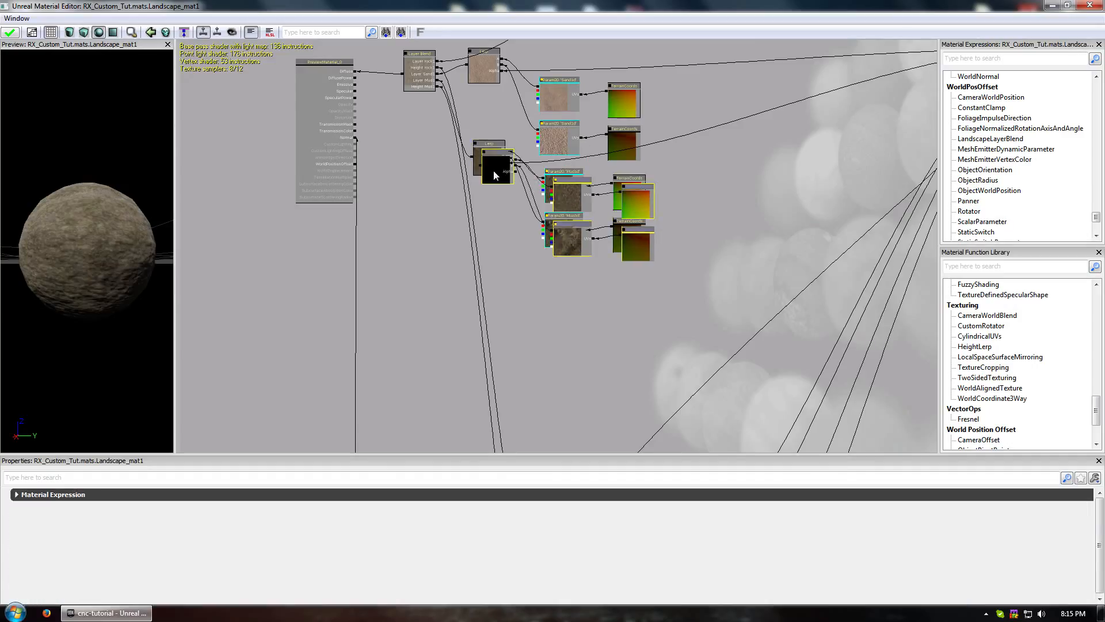
left_click_drag(493, 170, 872, 138, "ctrl")
left_click(494, 315)
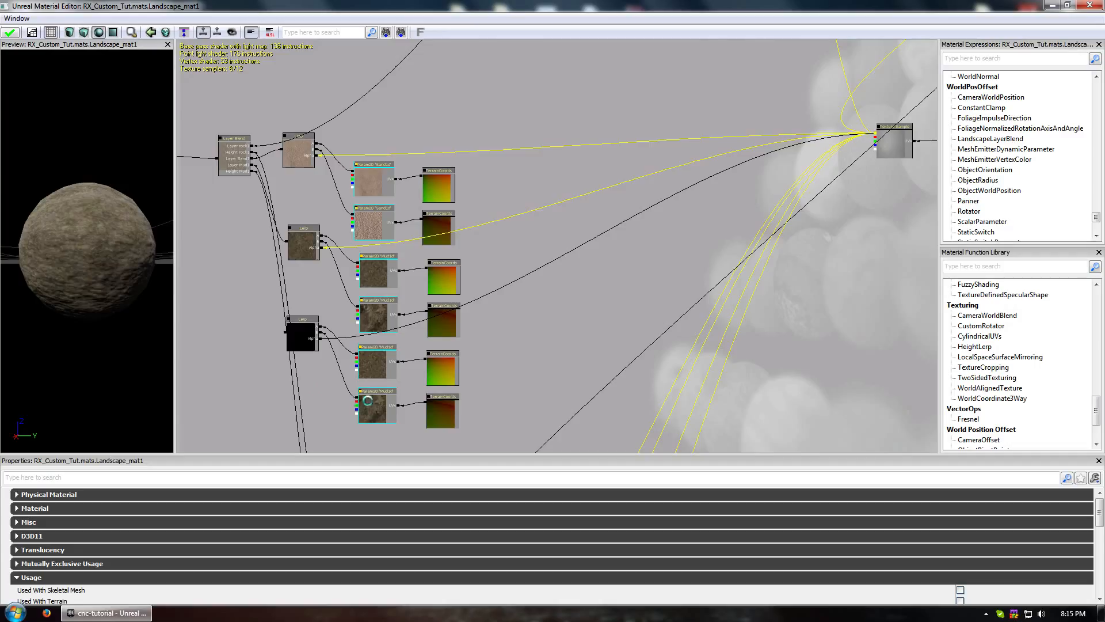
Rename the parameter of both duplicated diffuse textures to grass1d.
left_click(375, 365)
left_click(375, 406, "ctrl")
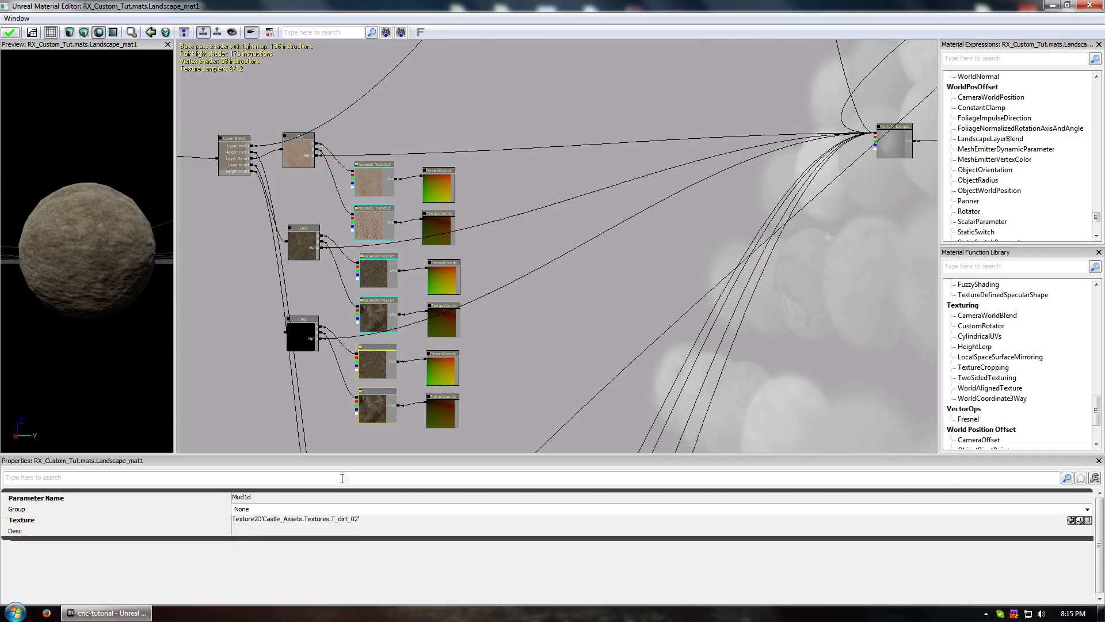
left_click(246, 498)
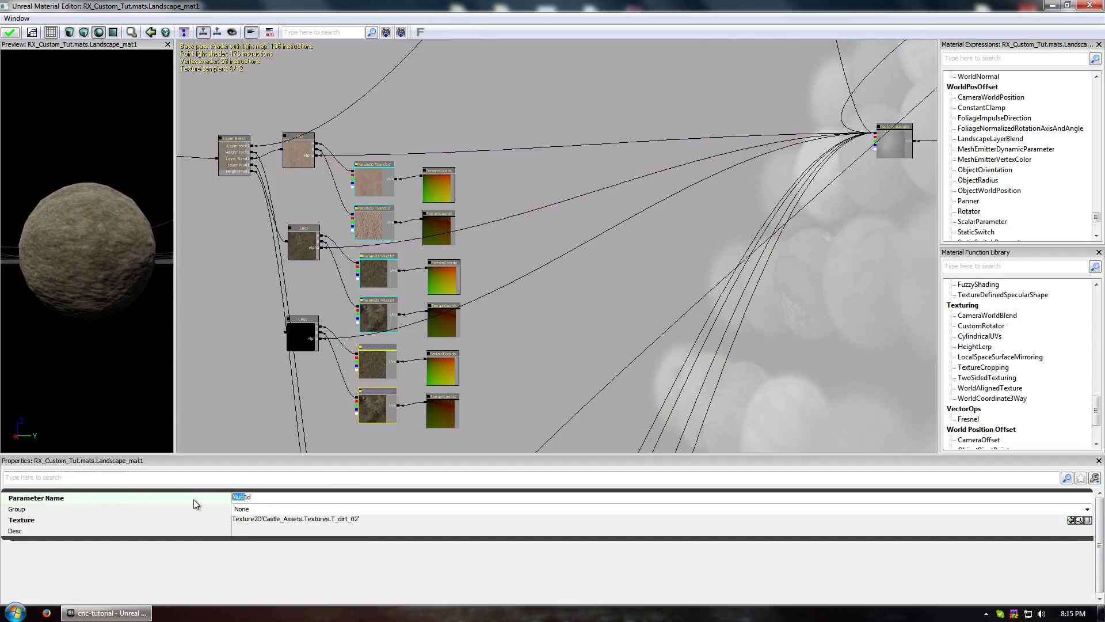
type("grass1d")
left_click(235, 282)
Rename the parameter of both duplicated normal map textures to grass1n.
left_click_drag(266, 304, 414, 342)
left_click_drag(402, 440, 316, 149)
left_click_drag(368, 429, 354, 283)
left_click_drag(327, 318, 258, 215)
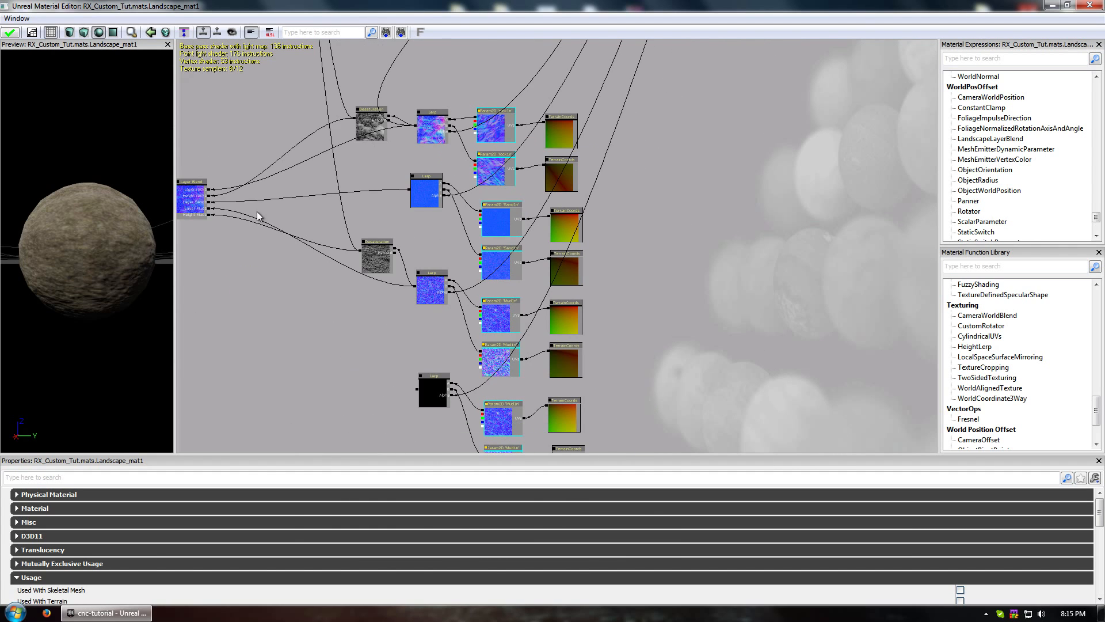
left_click_drag(365, 316, 330, 200)
left_click(467, 302)
left_click(468, 347, "ctrl")
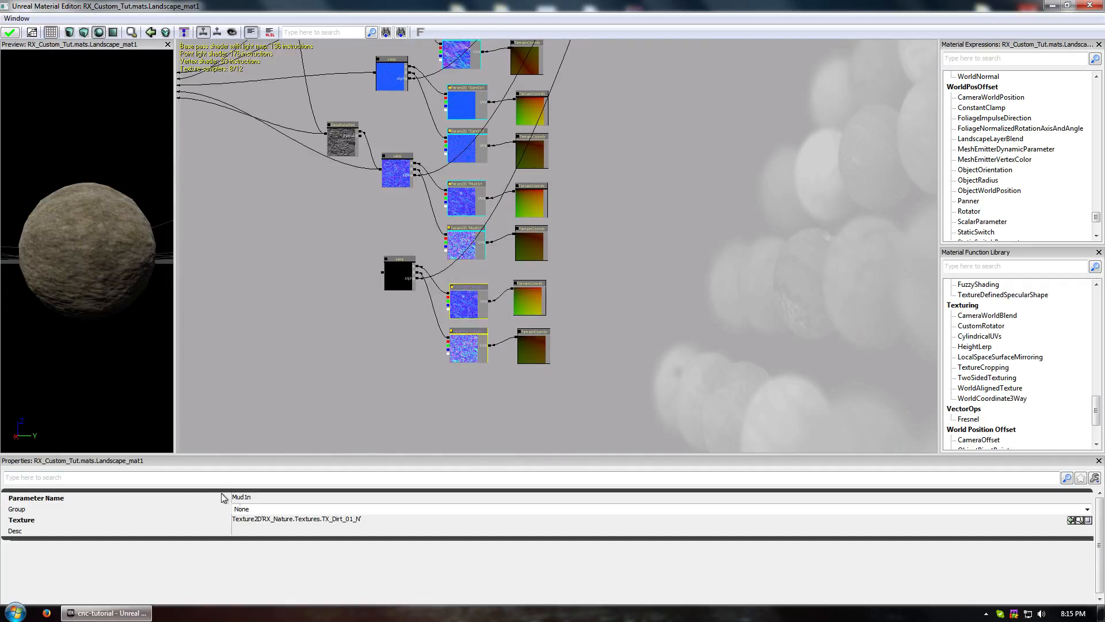
left_click(242, 500)
left_click(245, 500)
left_click_drag(242, 500, 133, 490)
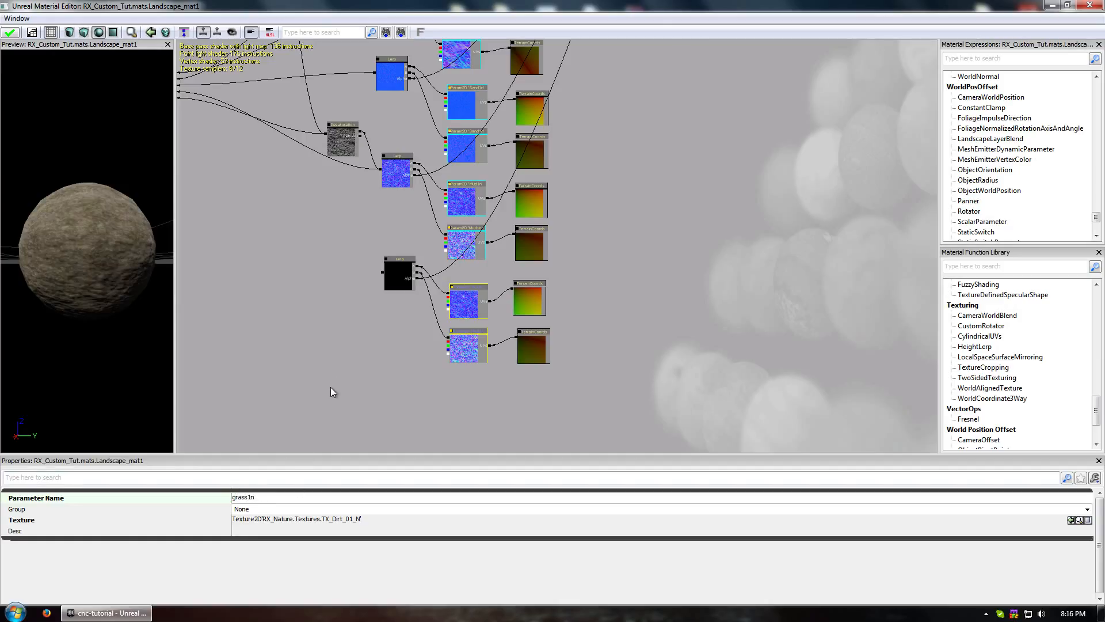
Add a fourth layer entry to both the diffuse and normal layer blend nodes and expand its settings.
left_click_drag(331, 270, 365, 613)
left_click(328, 343)
left_click(394, 88)
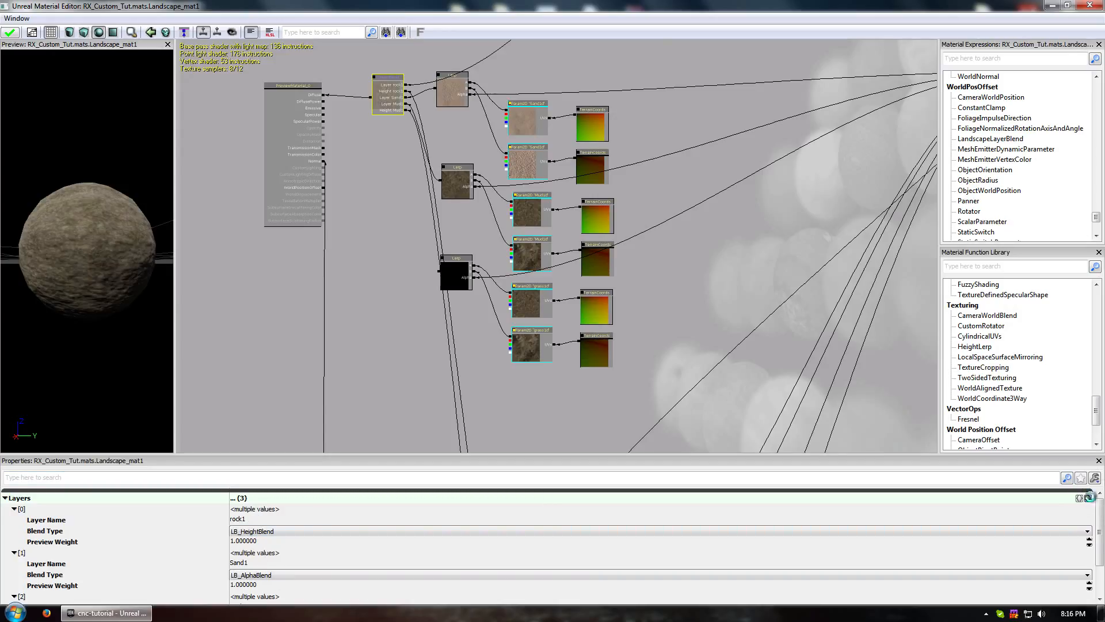
left_click(1089, 497)
scroll(1099, 553, "down", 2)
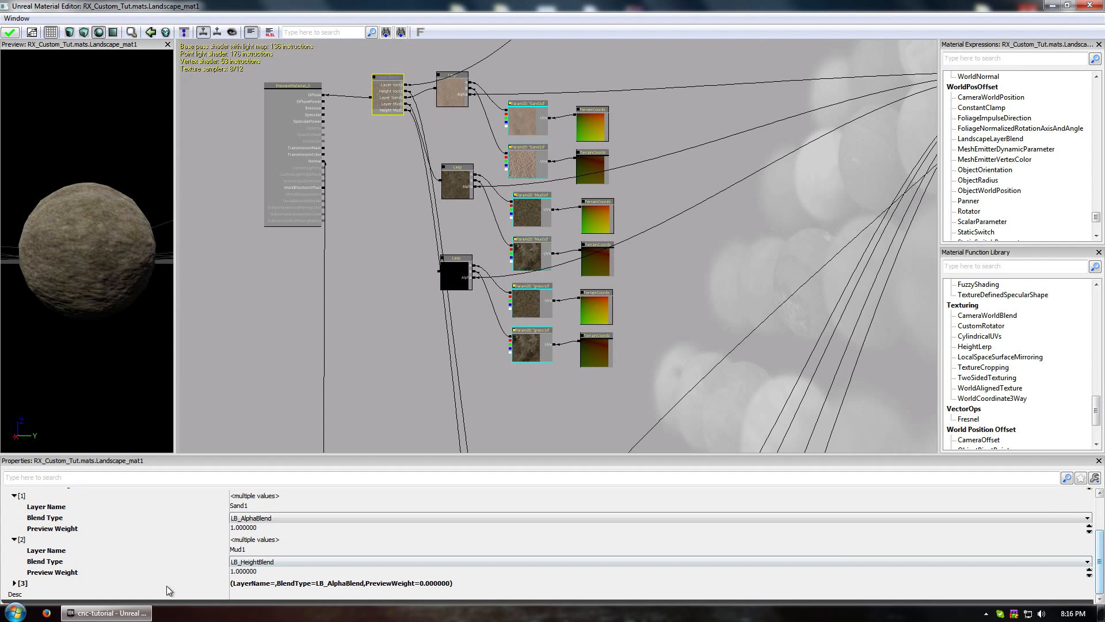
left_click(12, 582)
scroll(128, 524, "down", 1)
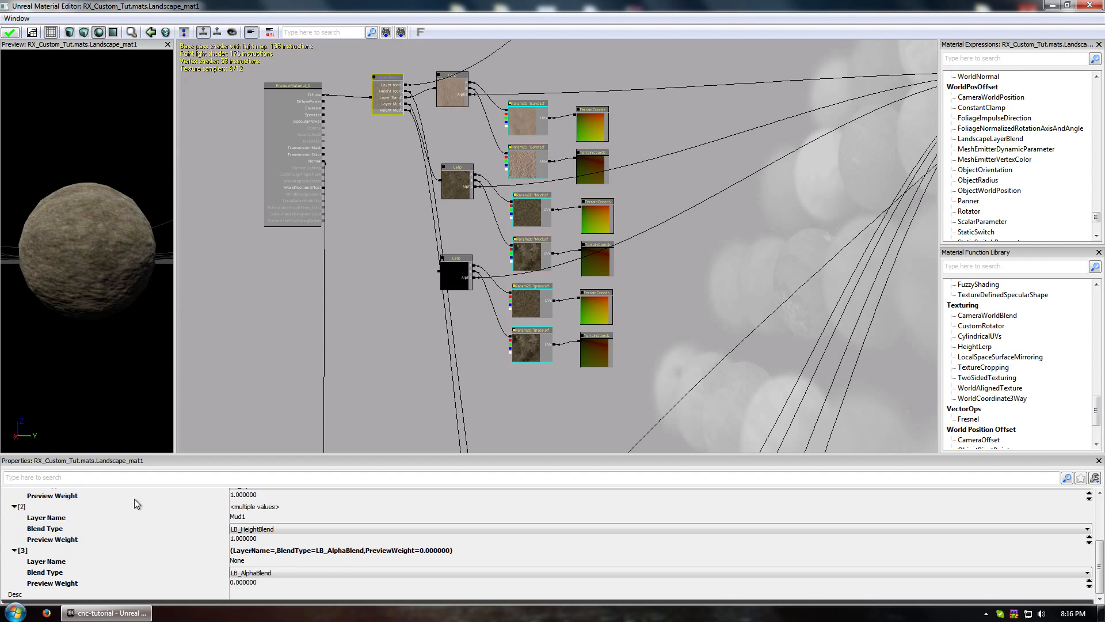
Set the new layer's blend type to LB_HeightBlend, its name to grass1 and its preview weight to 1.
left_click(276, 571)
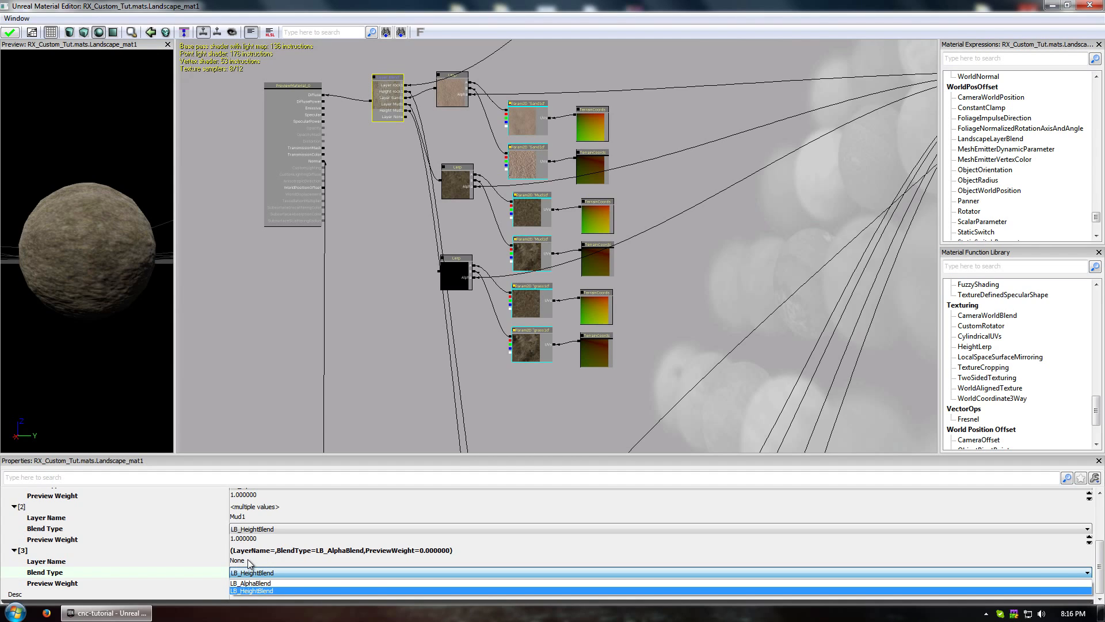
left_click(249, 561)
left_click(249, 561)
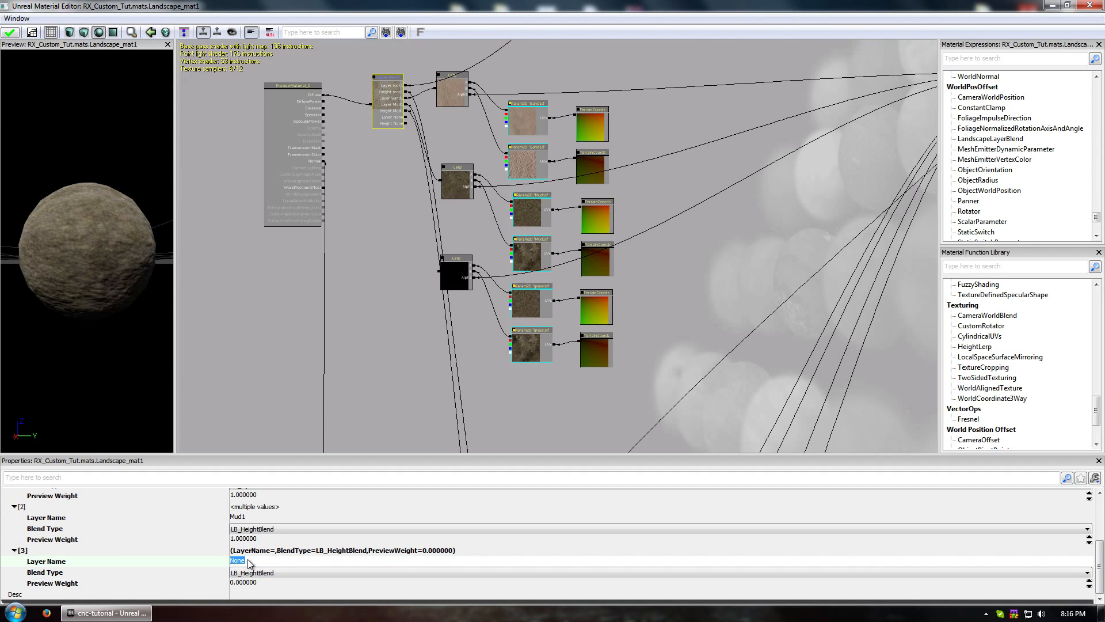
type("grass1")
left_click(257, 583)
type("1")
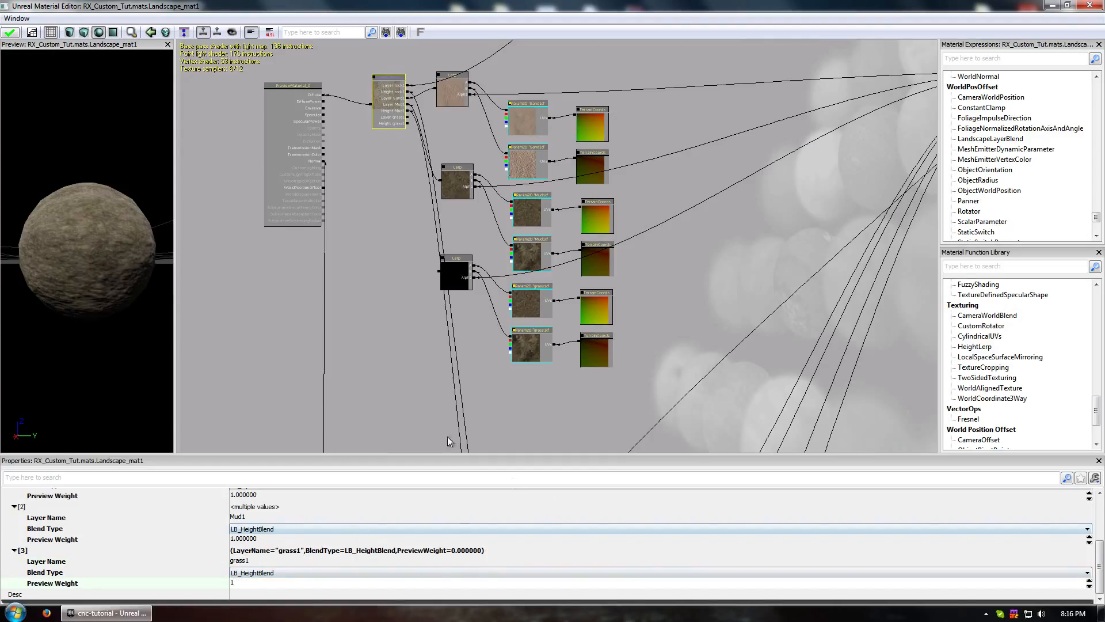
key("shift+Tab")
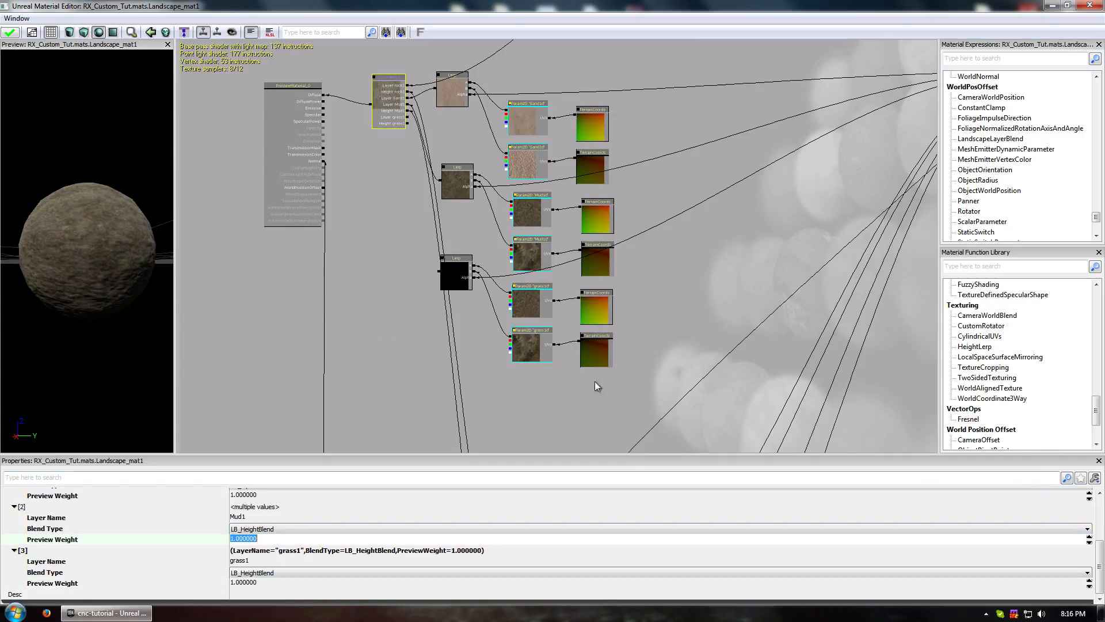
Connect the duplicated grass diffuse Lerp to the Layer grass1 input of the diffuse layer blend node.
left_click(412, 123)
left_click_drag(436, 272, 408, 120)
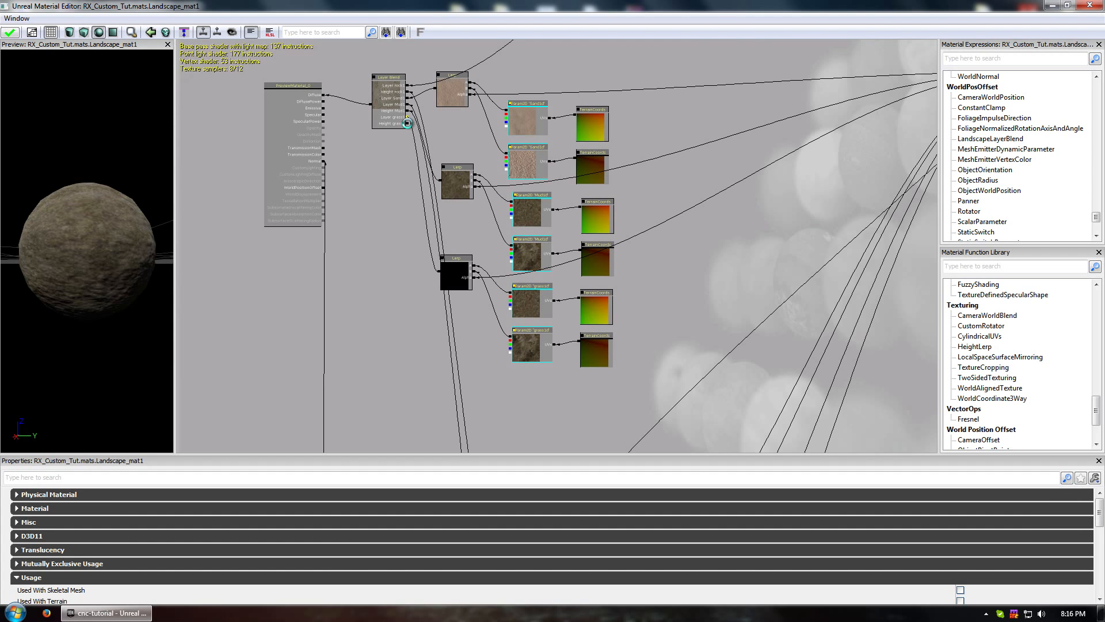
Duplicate the mud Desaturation node beside the grass normal Lerp, link it to that Lerp, and wire it to the layer blends' grass1 inputs.
left_click_drag(414, 126, 427, 451)
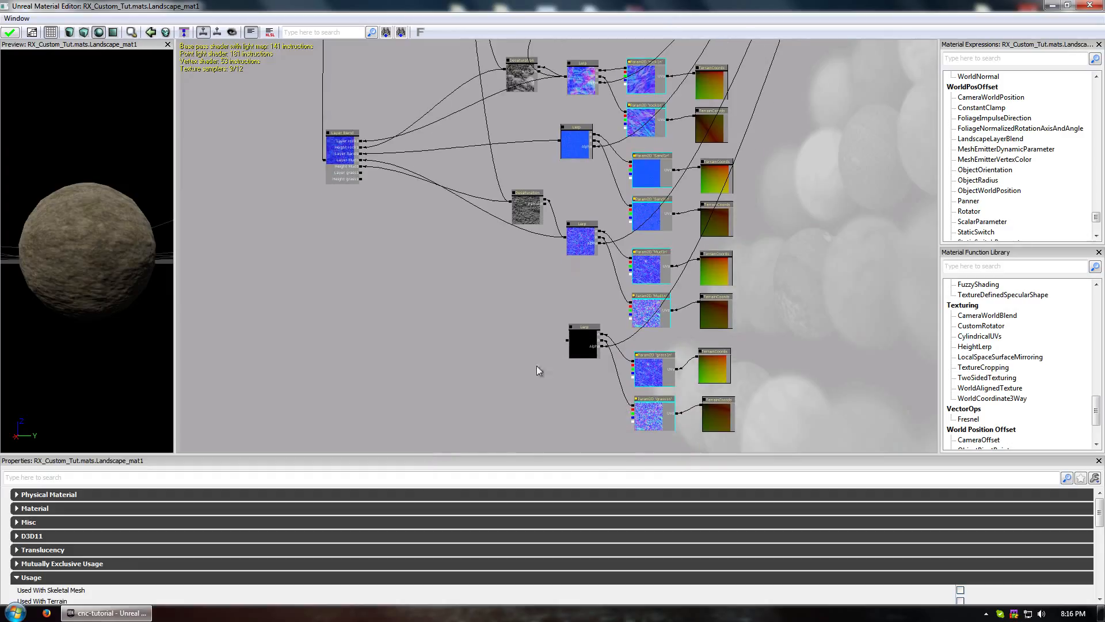
left_click(516, 222)
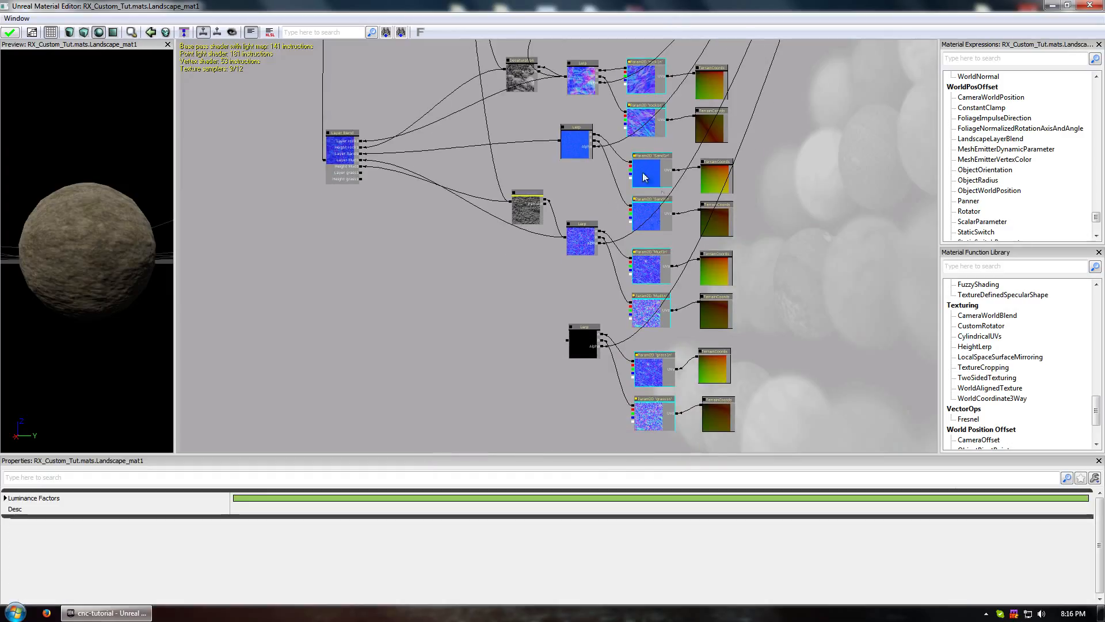
key("ctrl+w")
left_click_drag(530, 217, 571, 342, "ctrl")
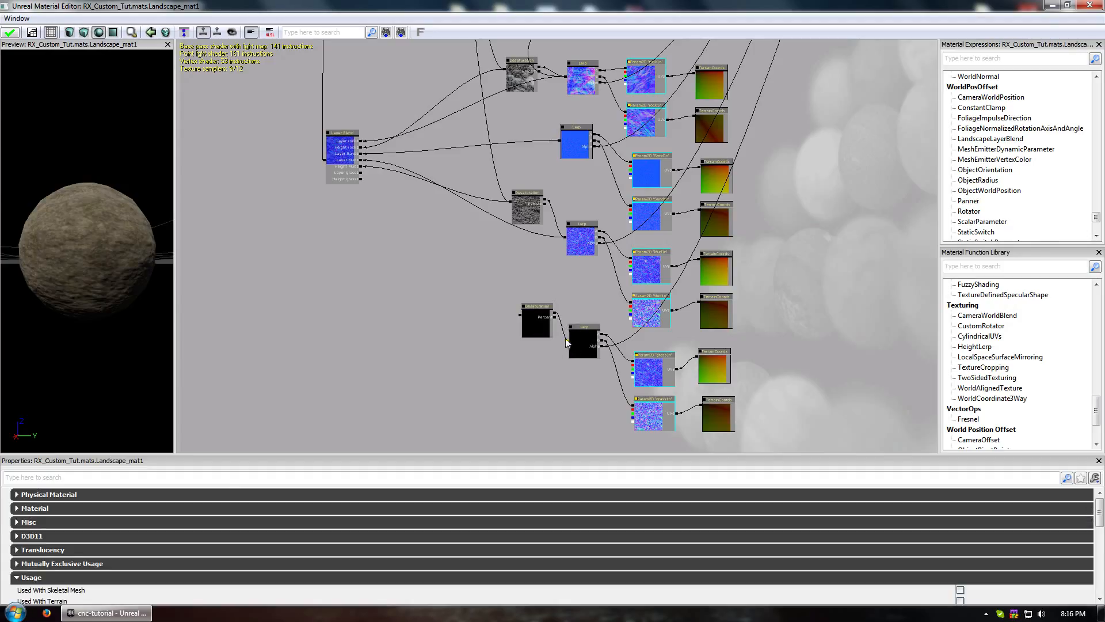
left_click_drag(520, 315, 411, 171)
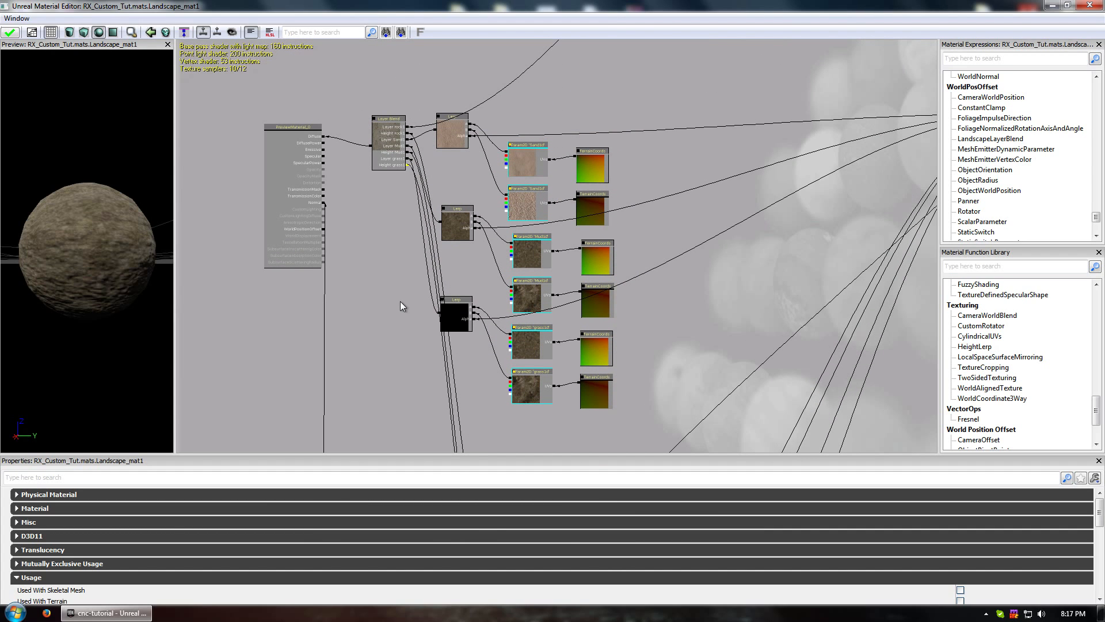
Check the grass1 connections at both layer blend nodes and apply the updated material.
left_click_drag(364, 307, 307, 279)
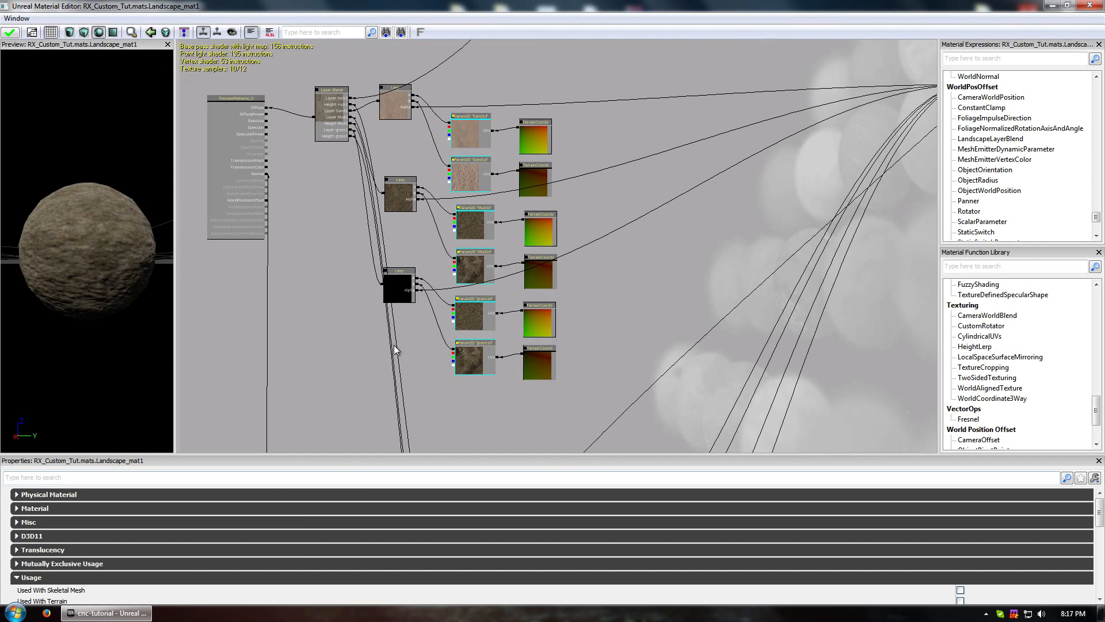
left_click_drag(315, 378, 316, 188)
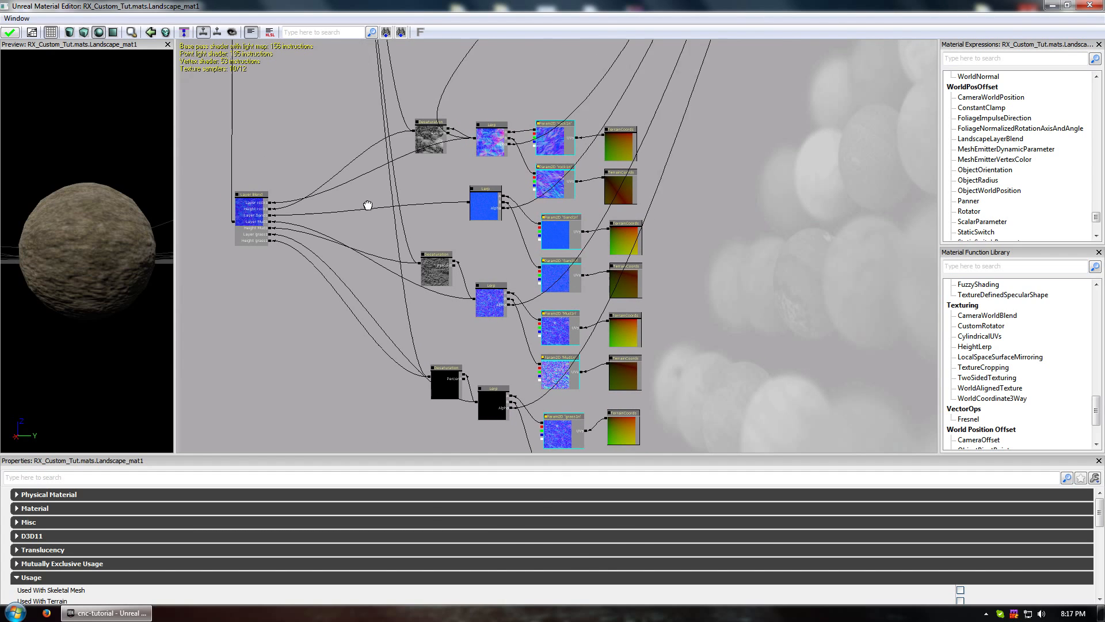
left_click_drag(365, 204, 286, 119)
left_click_drag(273, 233, 286, 316)
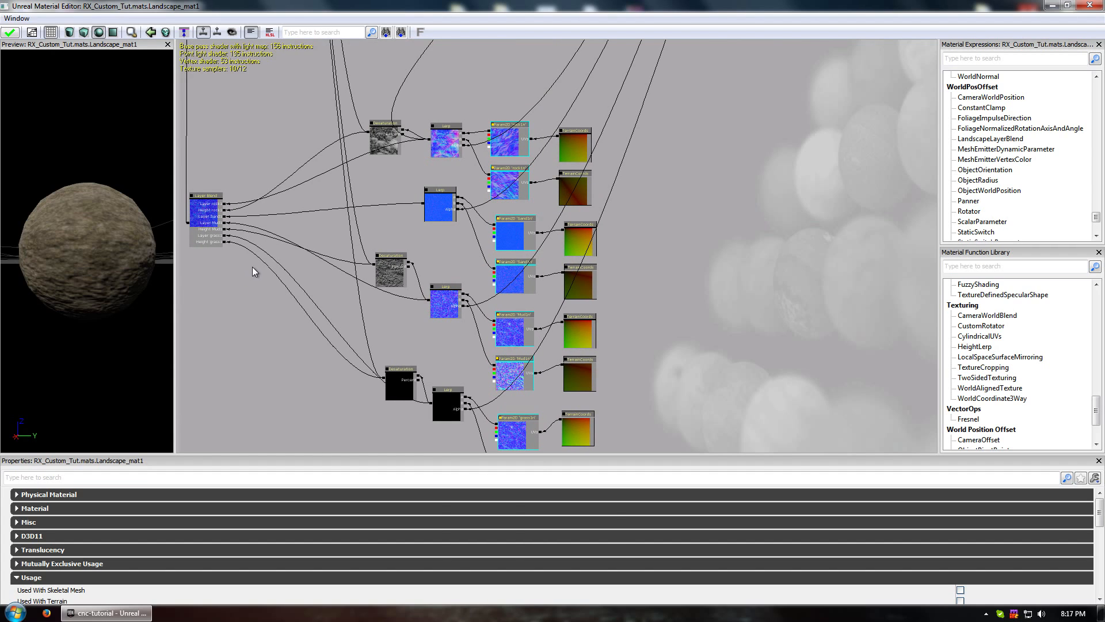
left_click_drag(291, 239, 398, 431)
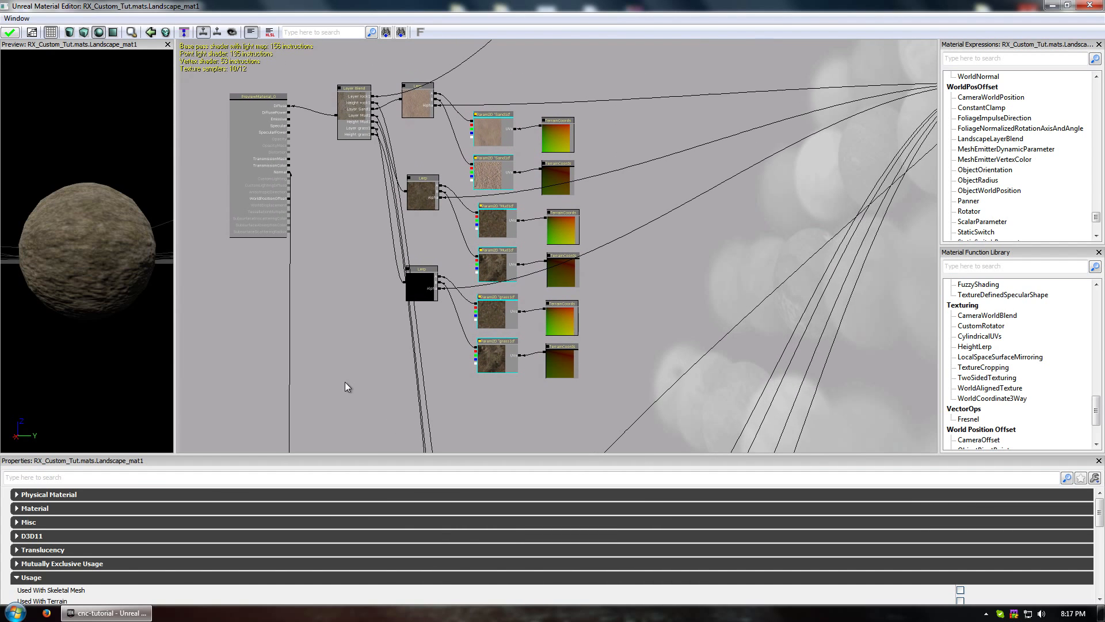
left_click(9, 32)
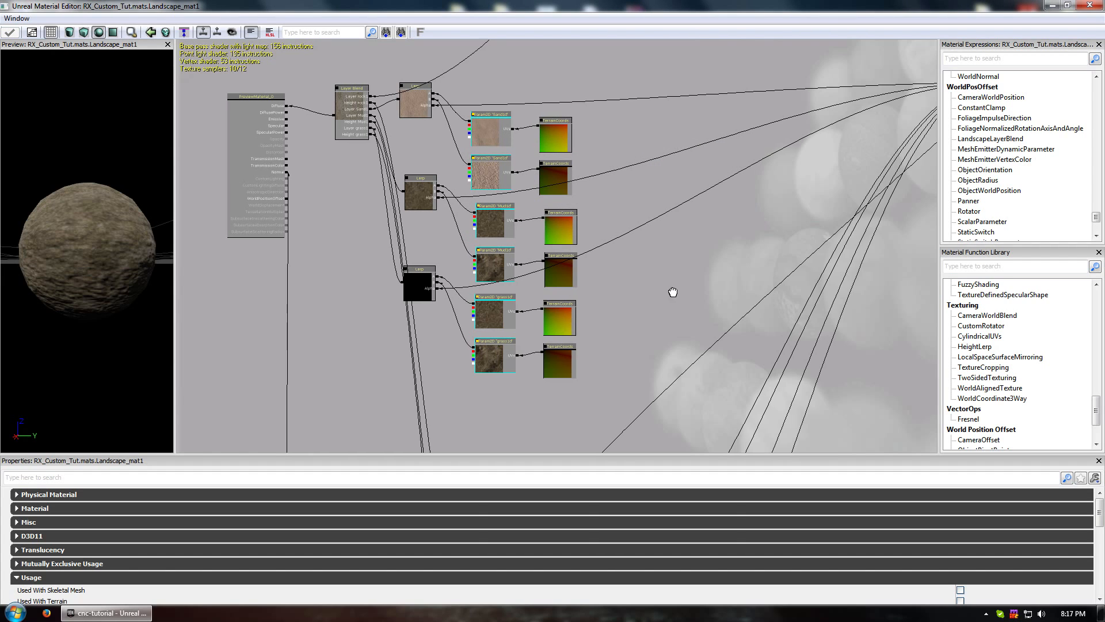
left_click_drag(659, 284, 575, 257)
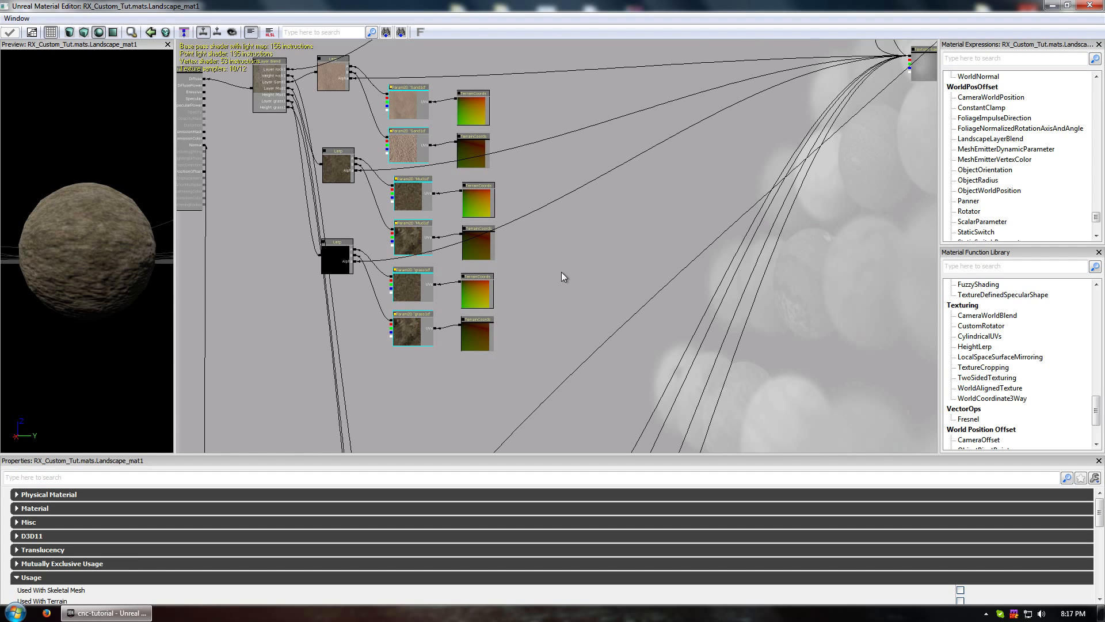
left_click_drag(569, 274, 437, 340)
scroll(500, 267, "down", 1)
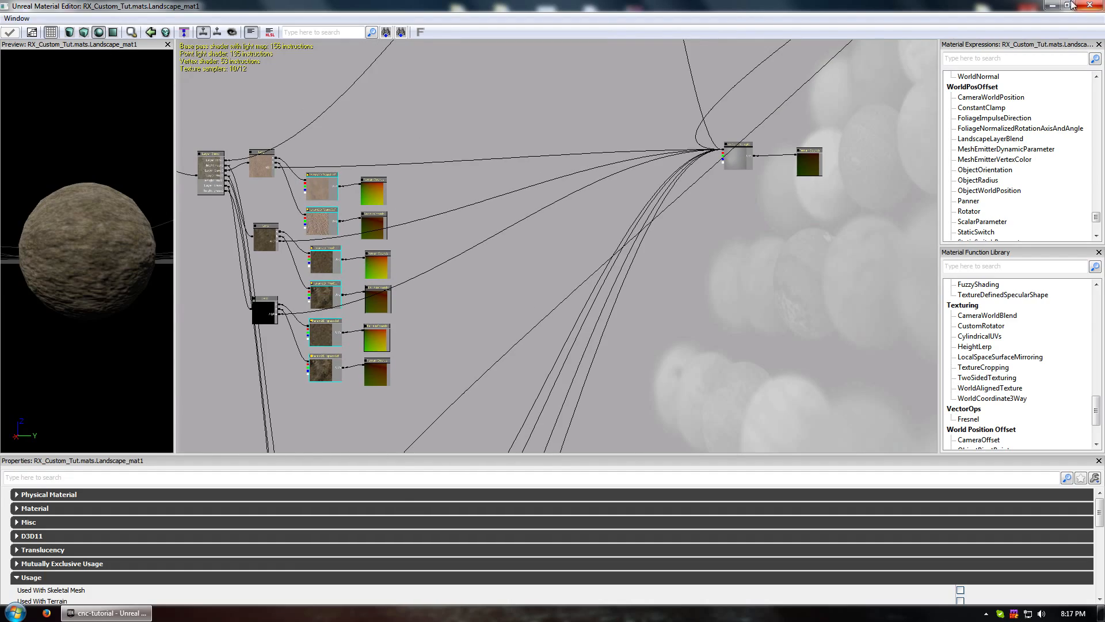
In Landscape mode, add a new target layer named grass1 to the landscape and select it.
left_click(1051, 6)
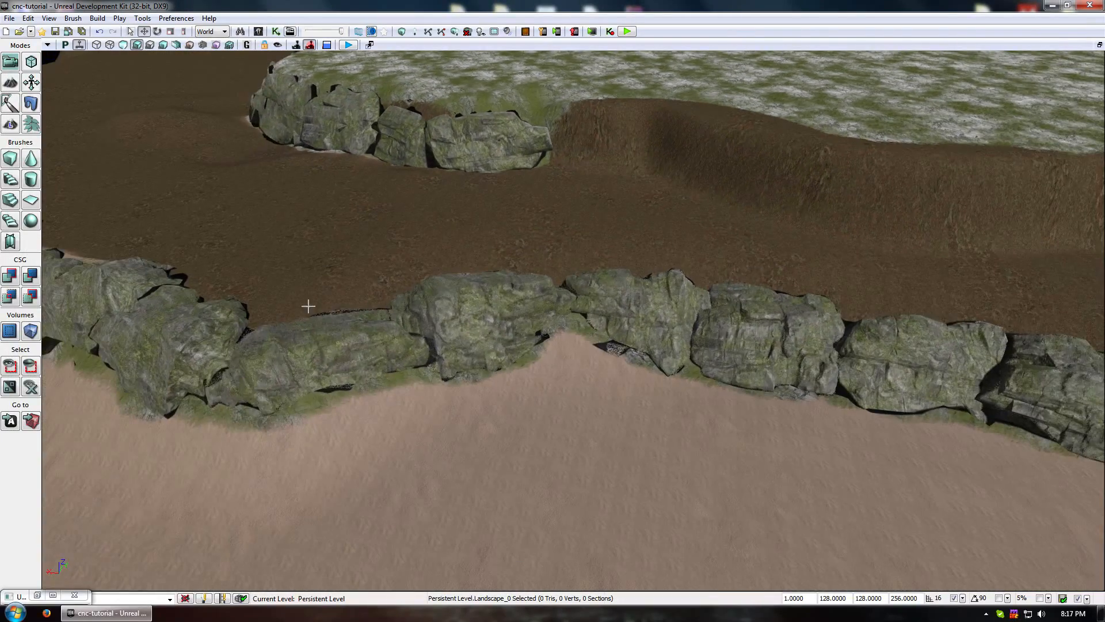
double_click(264, 205)
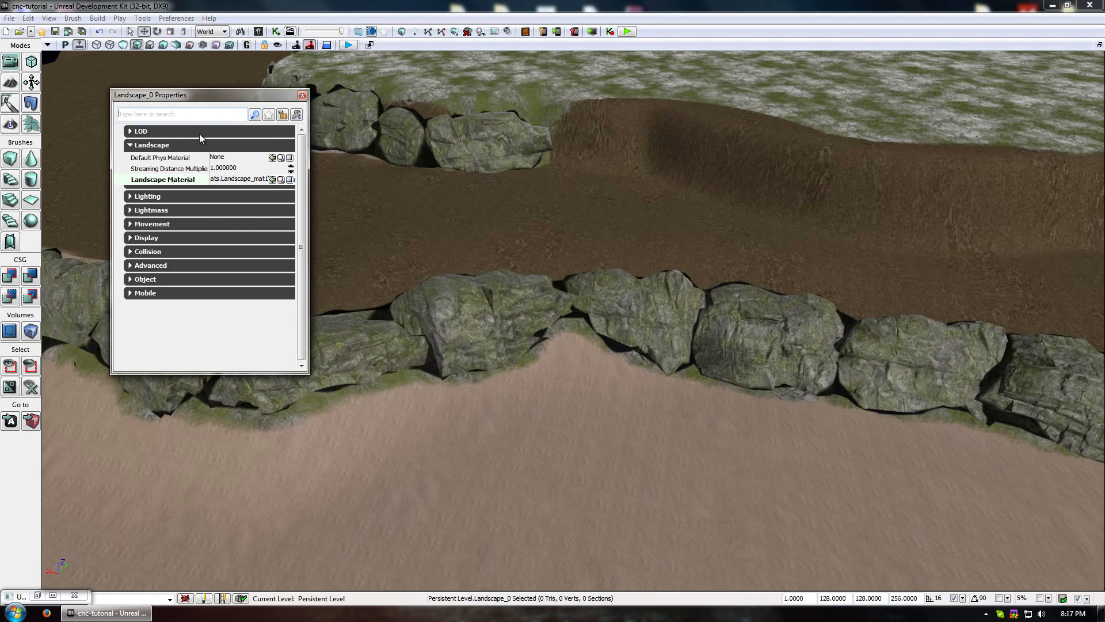
left_click(303, 95)
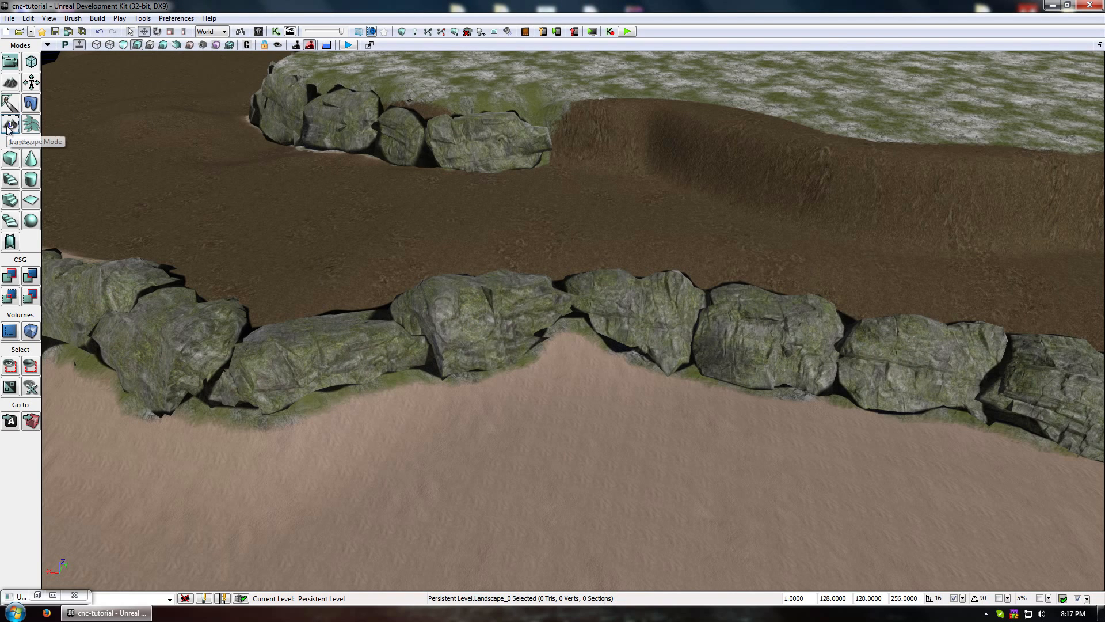
left_click(10, 125)
scroll(182, 220, "down", 5)
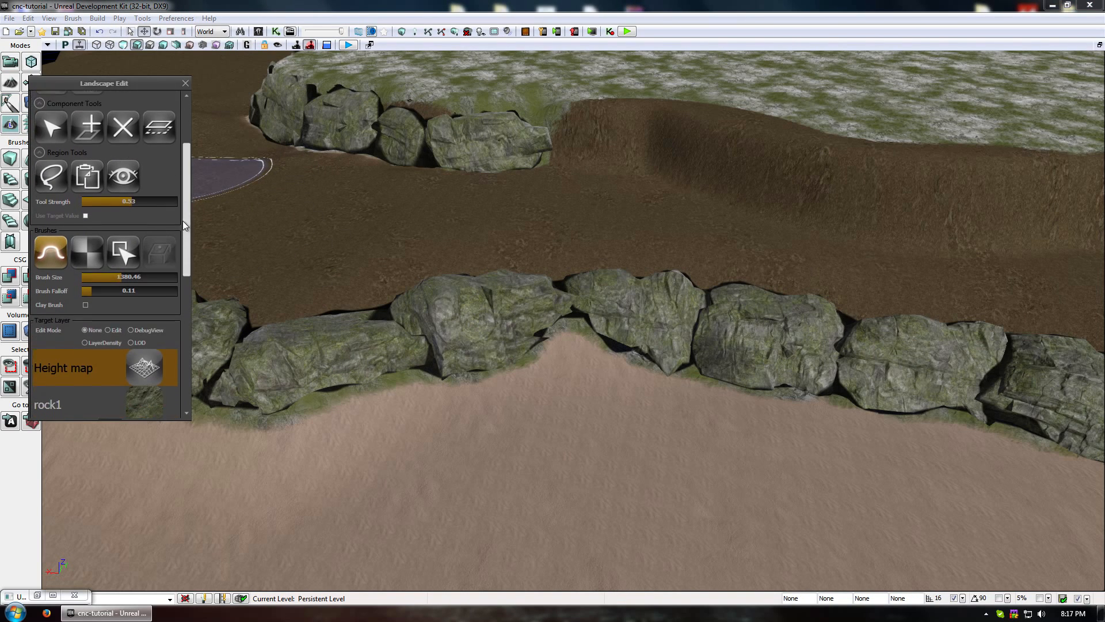
scroll(164, 228, "down", 5)
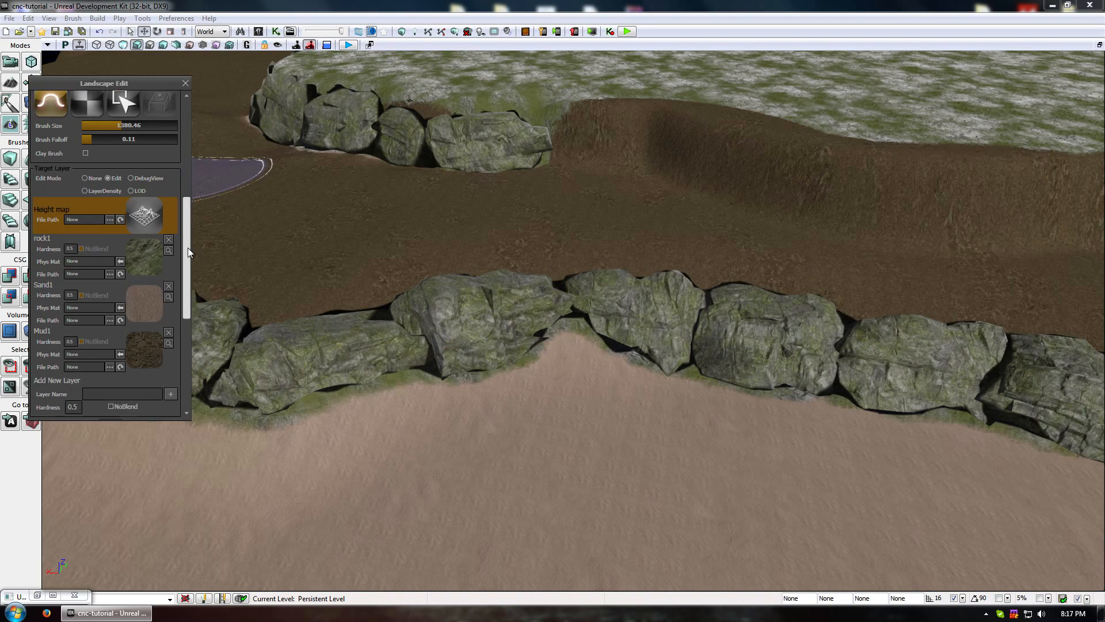
left_click(145, 231)
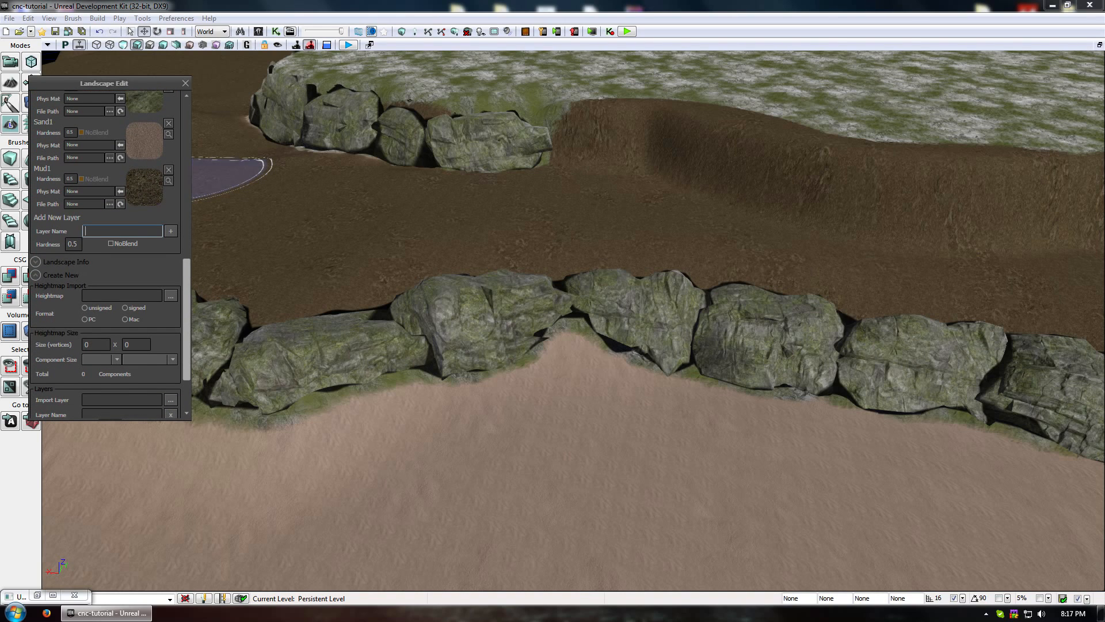
type("grass1")
left_click(170, 232)
left_click(170, 233)
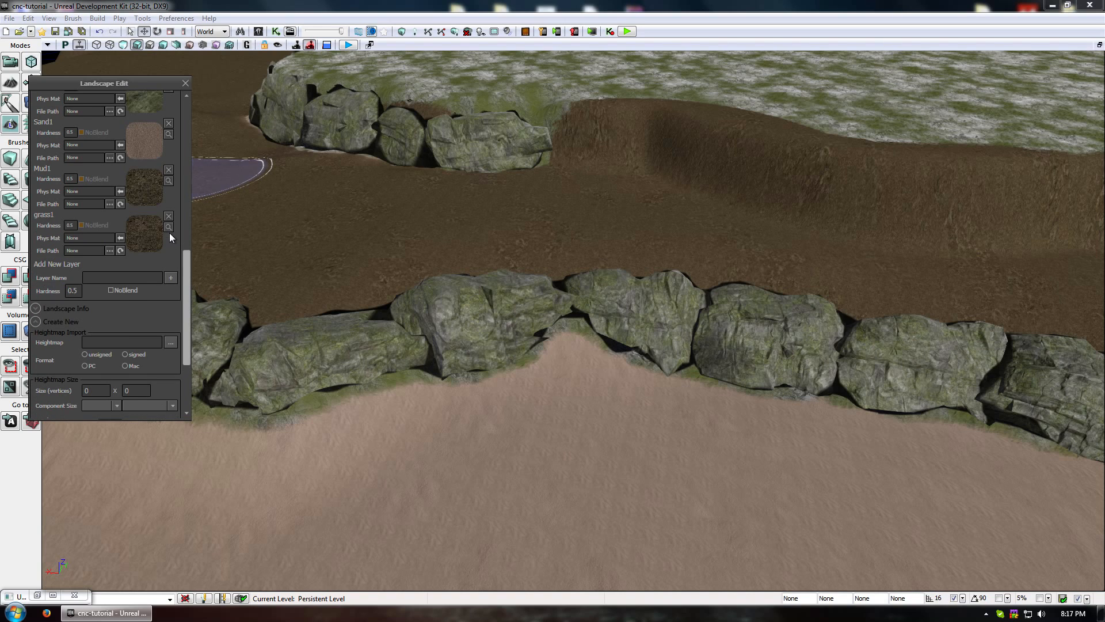
left_click(138, 228)
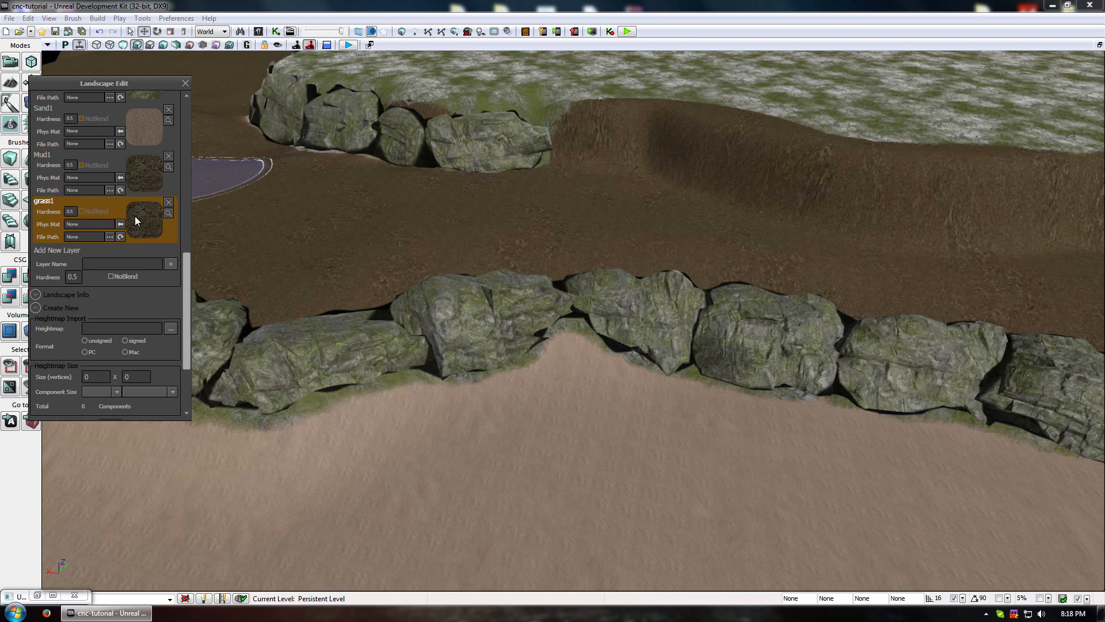
Reopen Landscape_mat1 in the material editor, select the first grass1d texture sample, and shrink the editor window to expose the Content Browser.
left_click(185, 85)
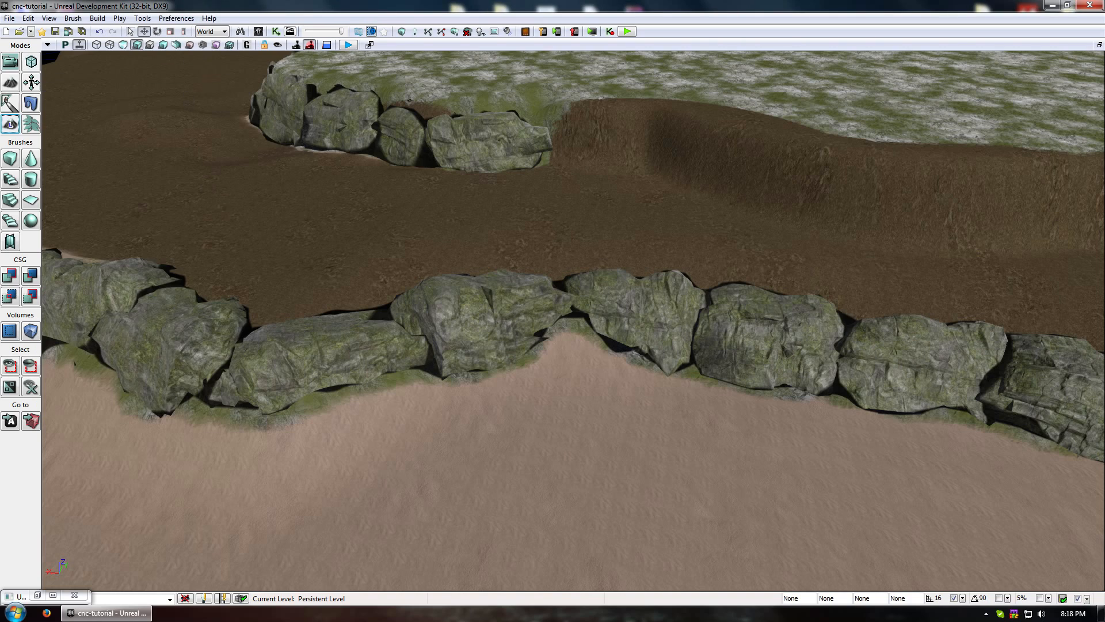
double_click(233, 146)
left_click(280, 180)
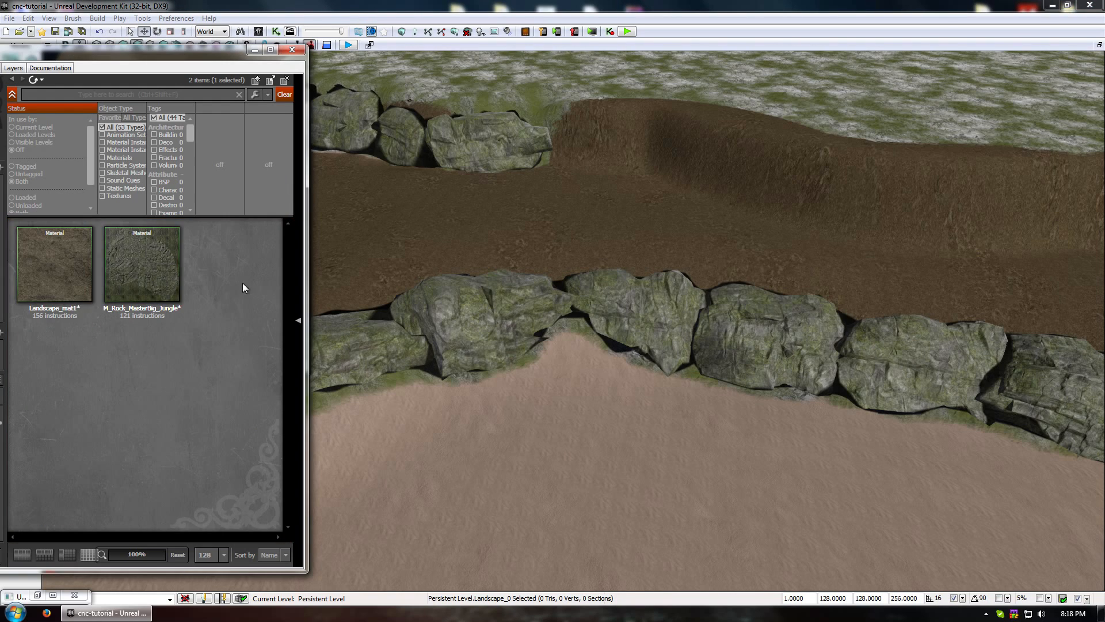
double_click(54, 260)
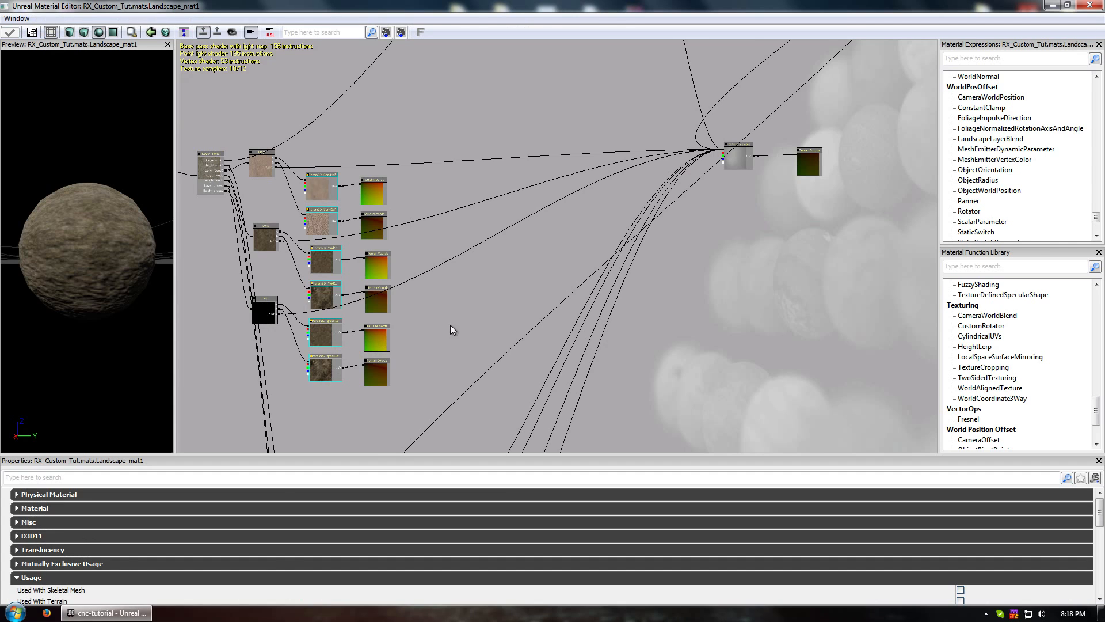
left_click_drag(451, 326, 453, 183)
left_click(315, 185)
left_click_drag(378, 6, 549, 133)
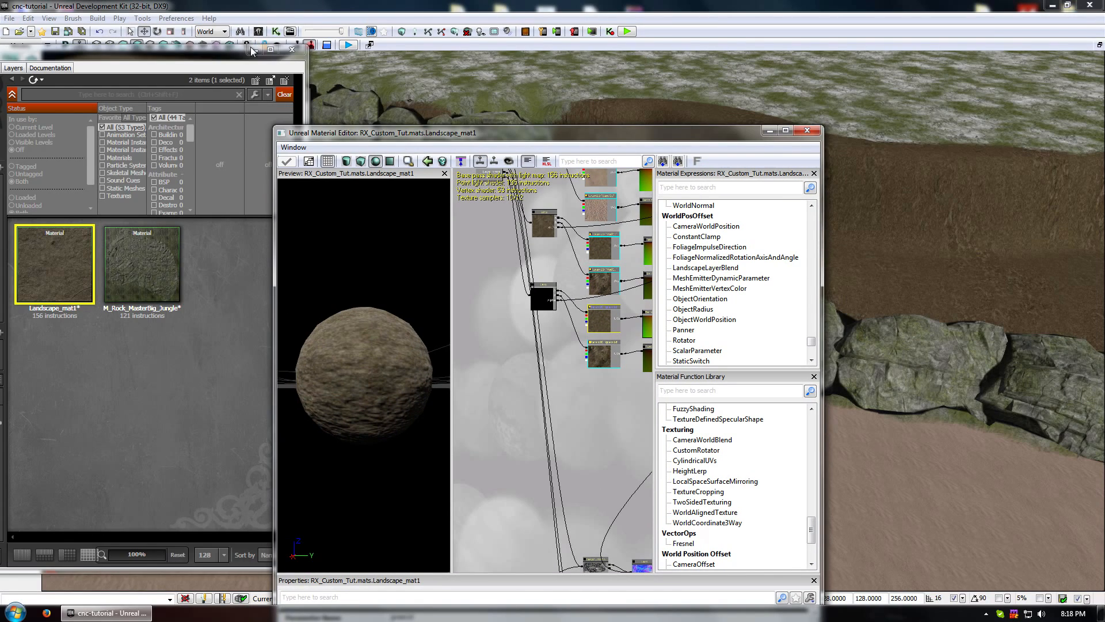
Search all assets in the Content Browser for "grass" and filter the results to Textures.
left_click(251, 50)
left_click(257, 32)
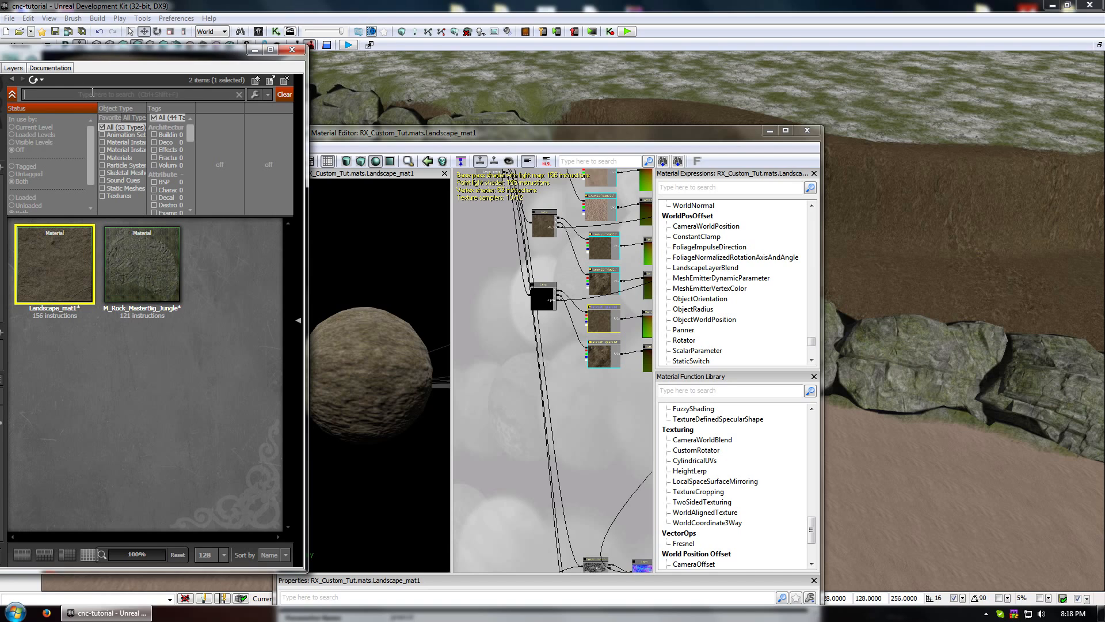
left_click(92, 93)
type("grass")
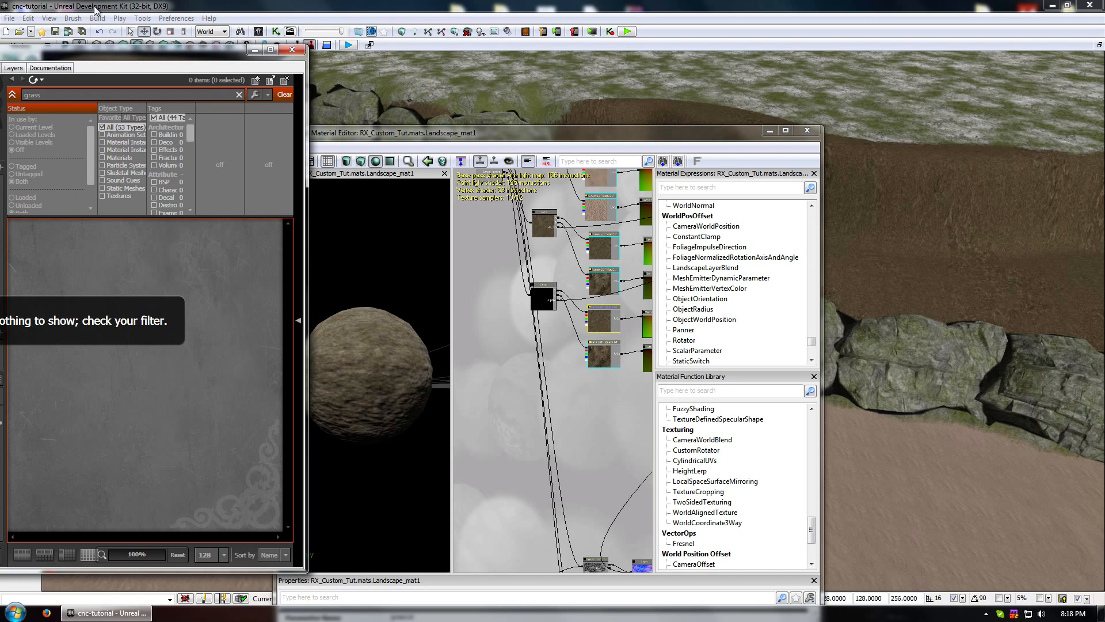
left_click_drag(93, 48, 261, 34)
left_click(275, 182)
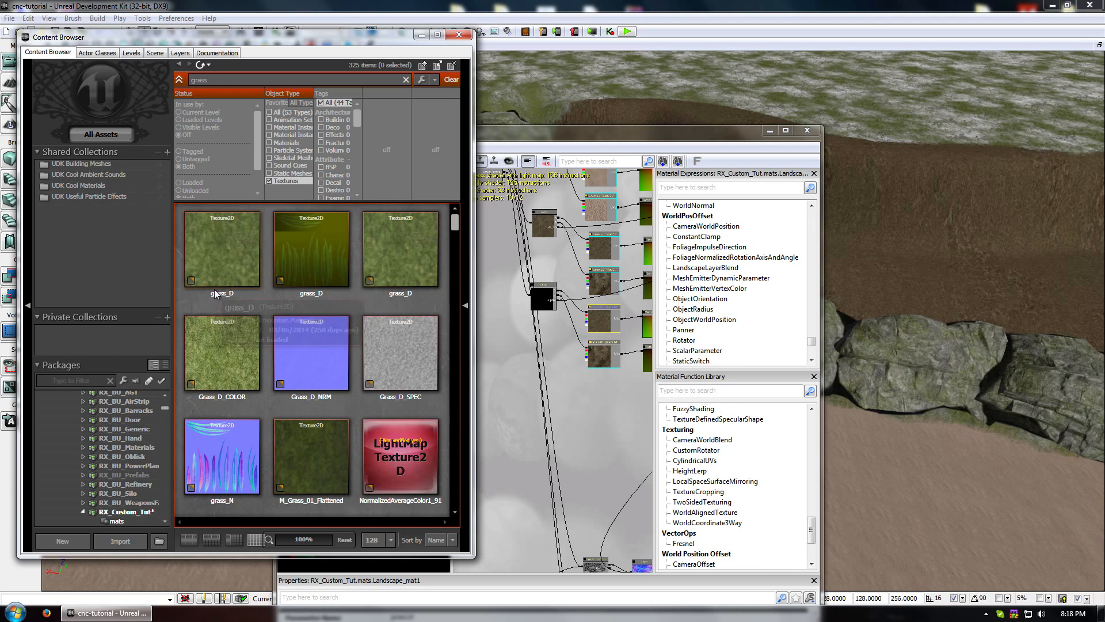
Choose T_Grass_01_D from RX_Env_Terrain among the grass textures and assign it to the grass1d diffuse parameter.
left_click(222, 360)
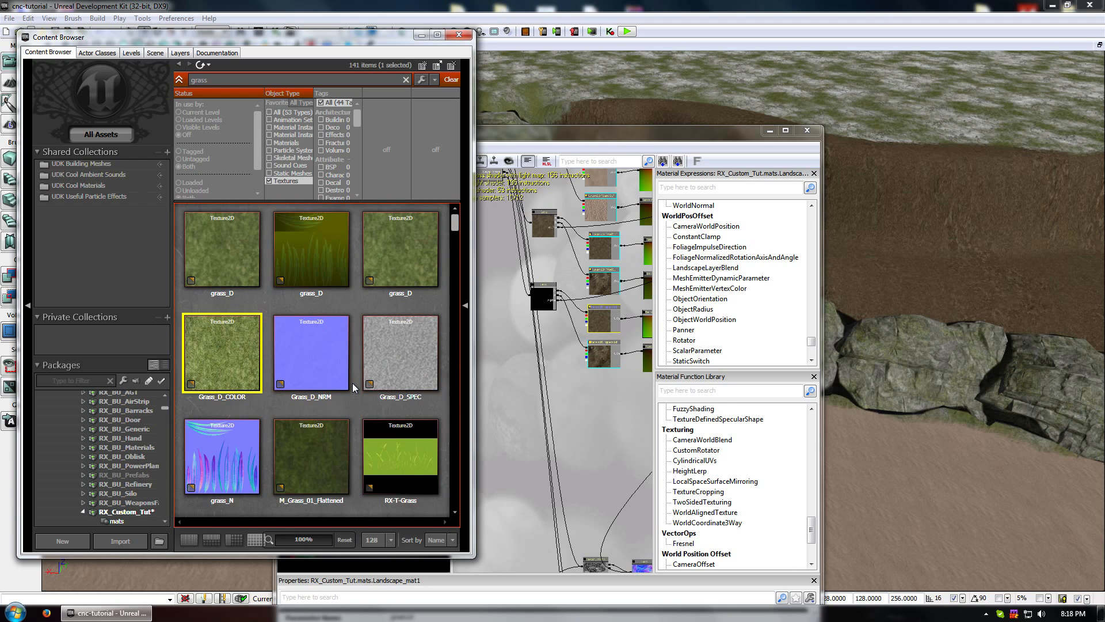
scroll(333, 380, "down", 5)
scroll(315, 377, "down", 6)
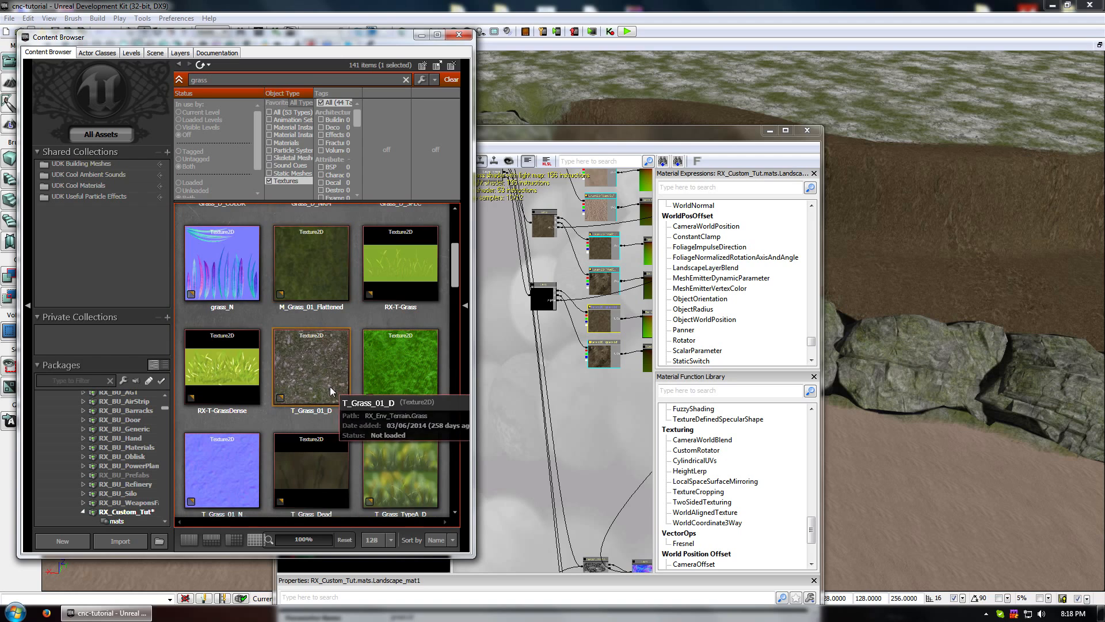
scroll(331, 397, "up", 1)
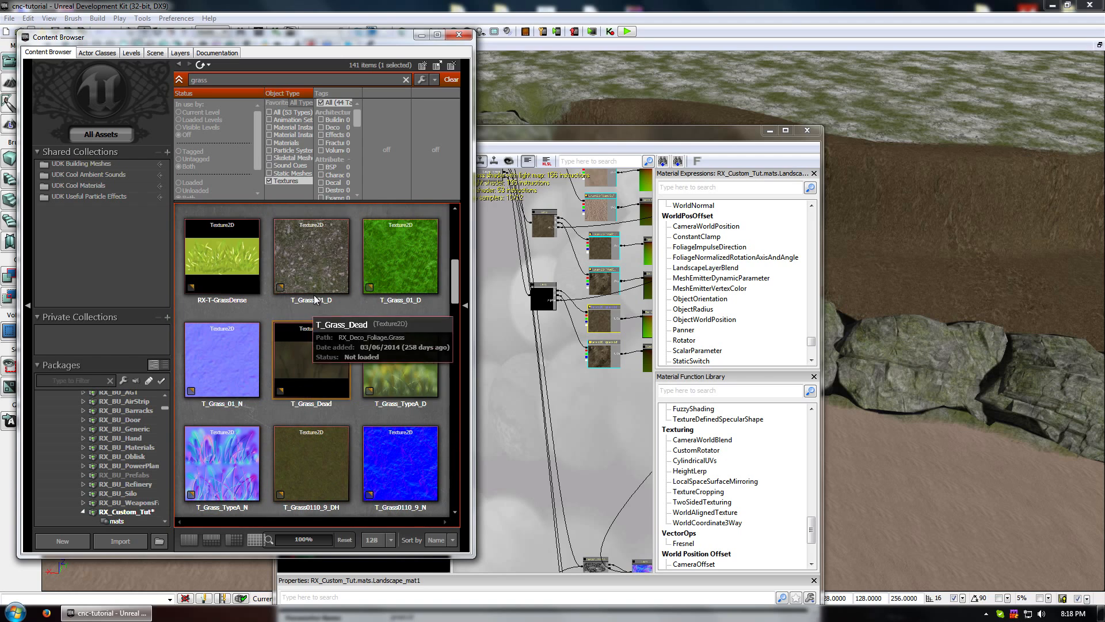
scroll(305, 314, "down", 15)
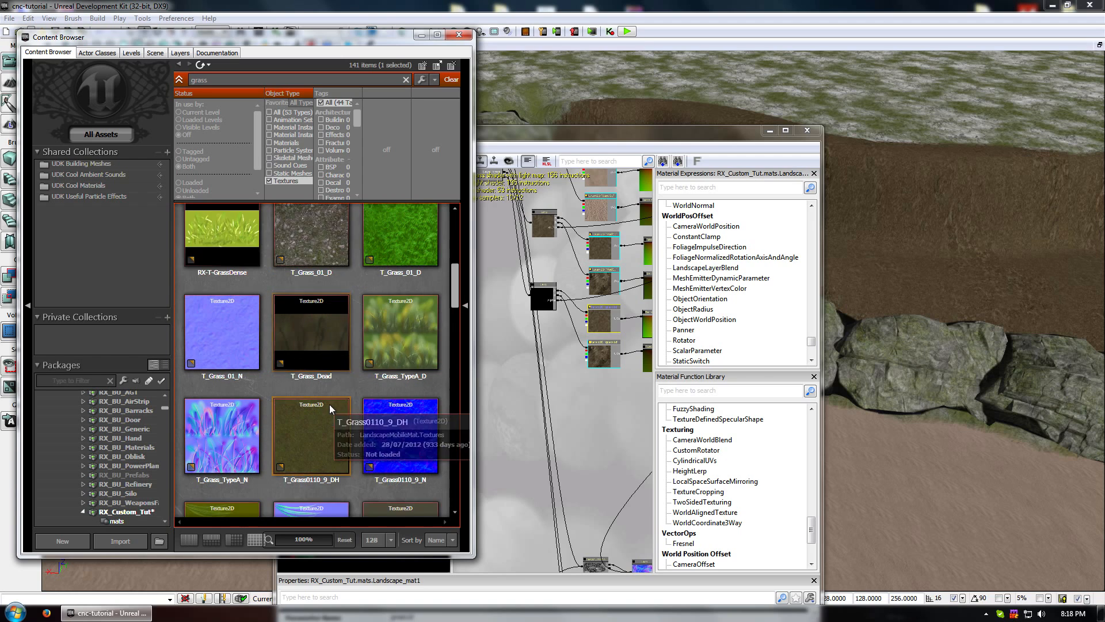
scroll(383, 432, "up", 12)
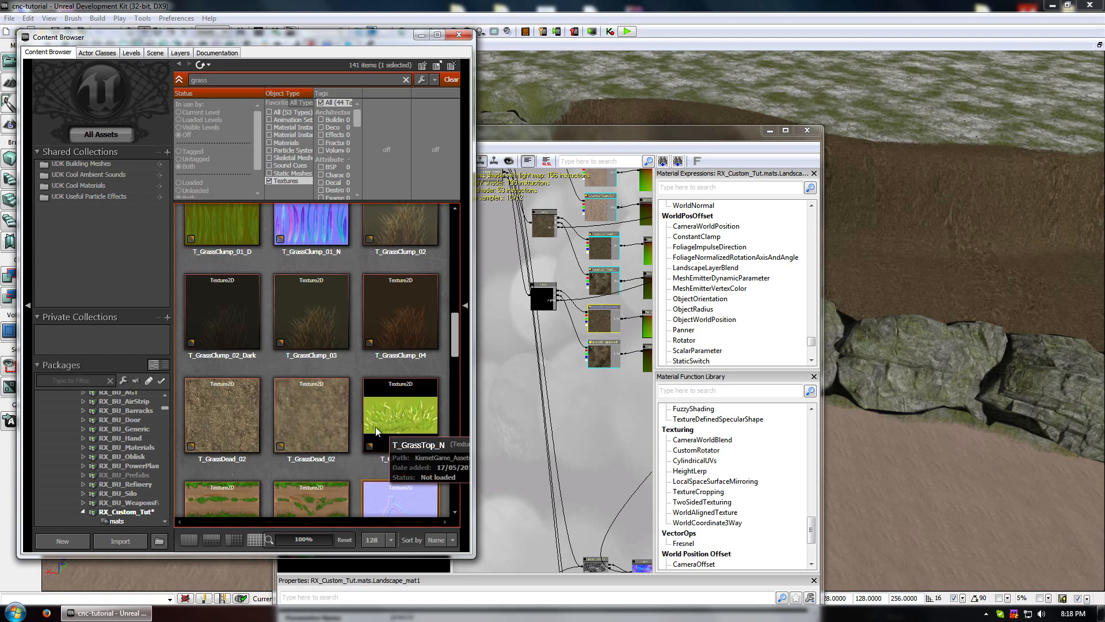
scroll(314, 287, "up", 2)
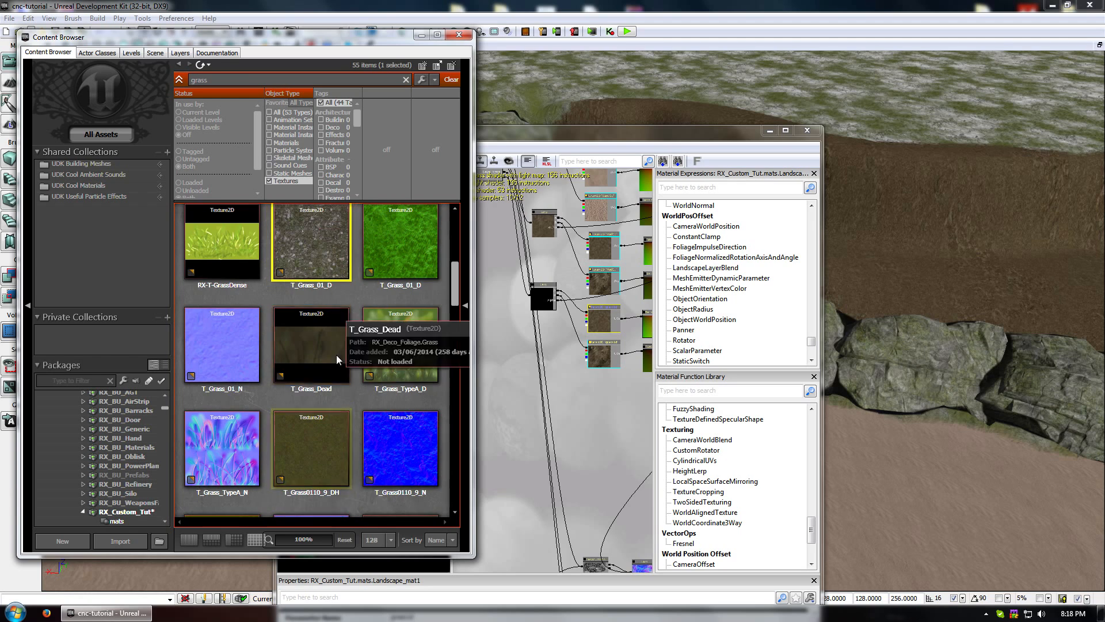
left_click(314, 285)
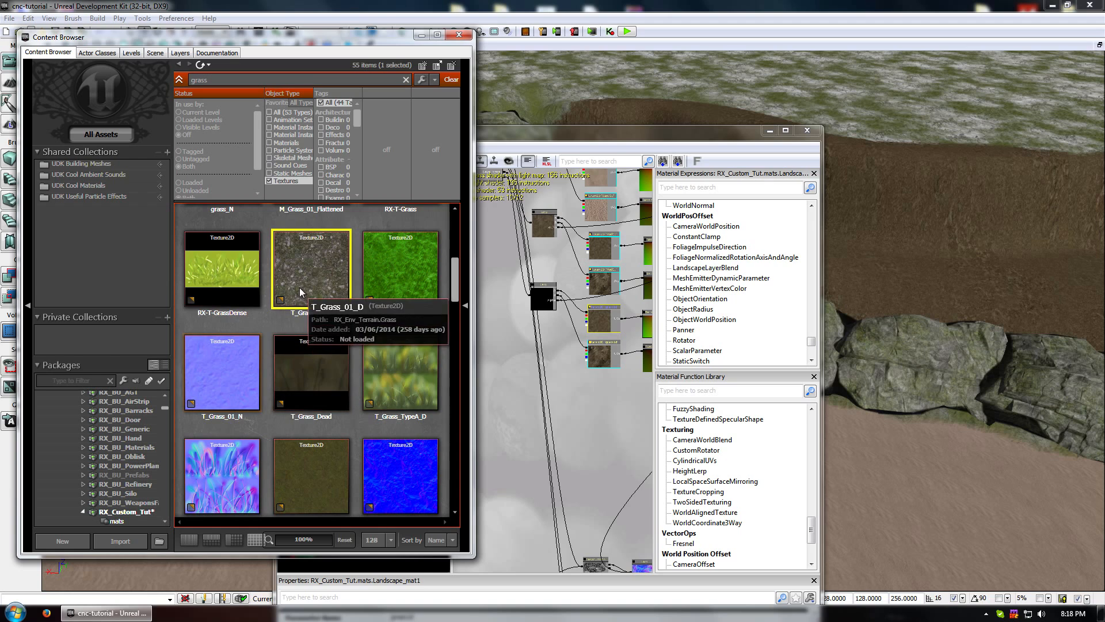
left_click(577, 415)
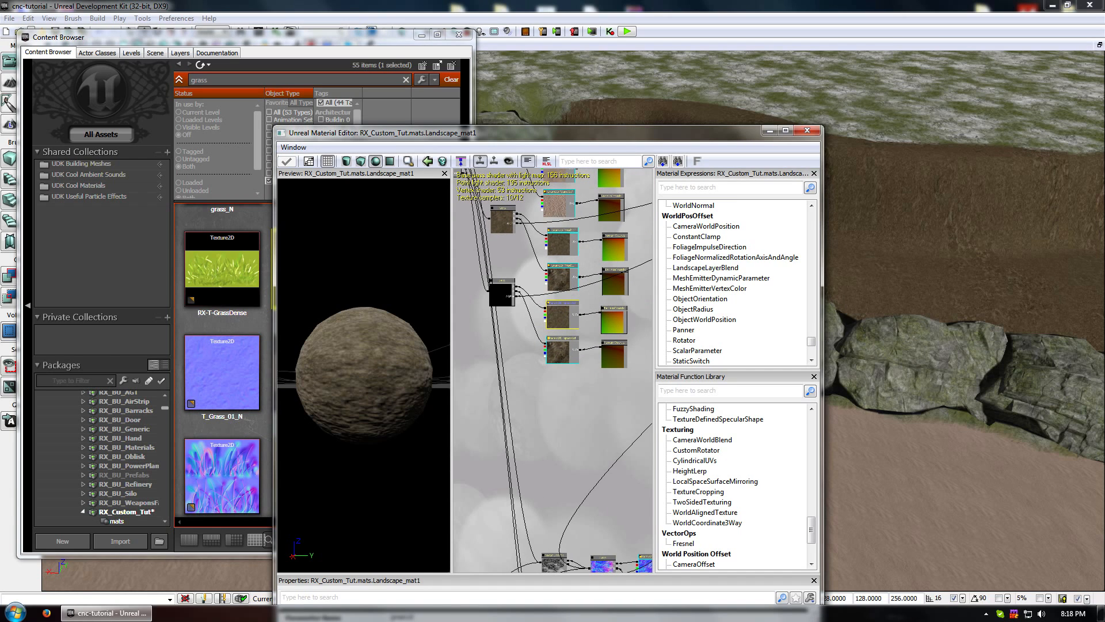
double_click(570, 133)
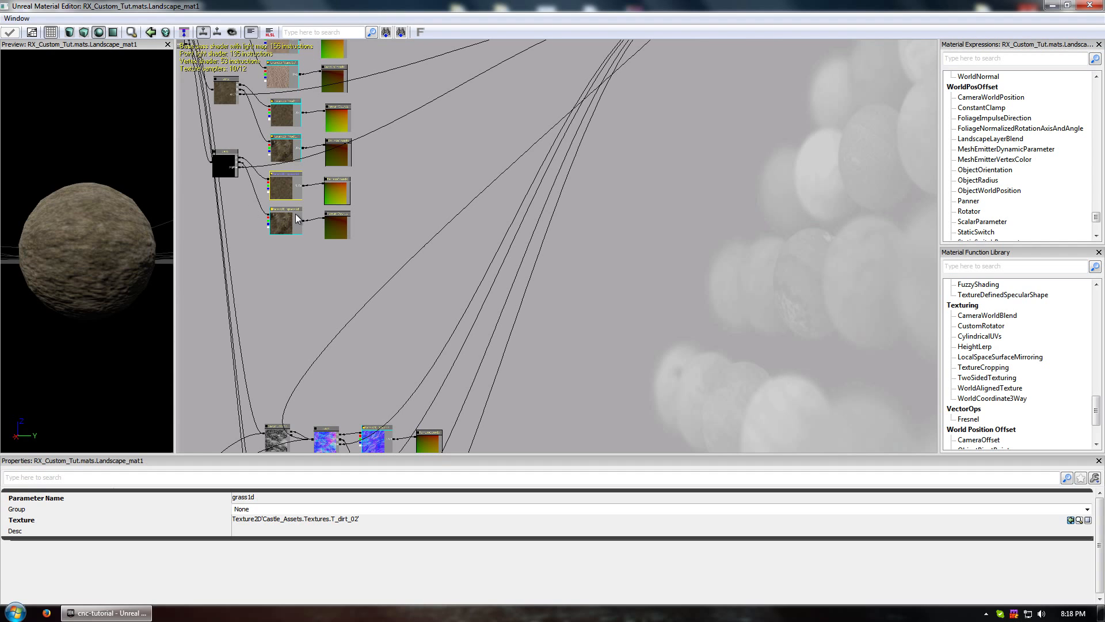
double_click(371, 6)
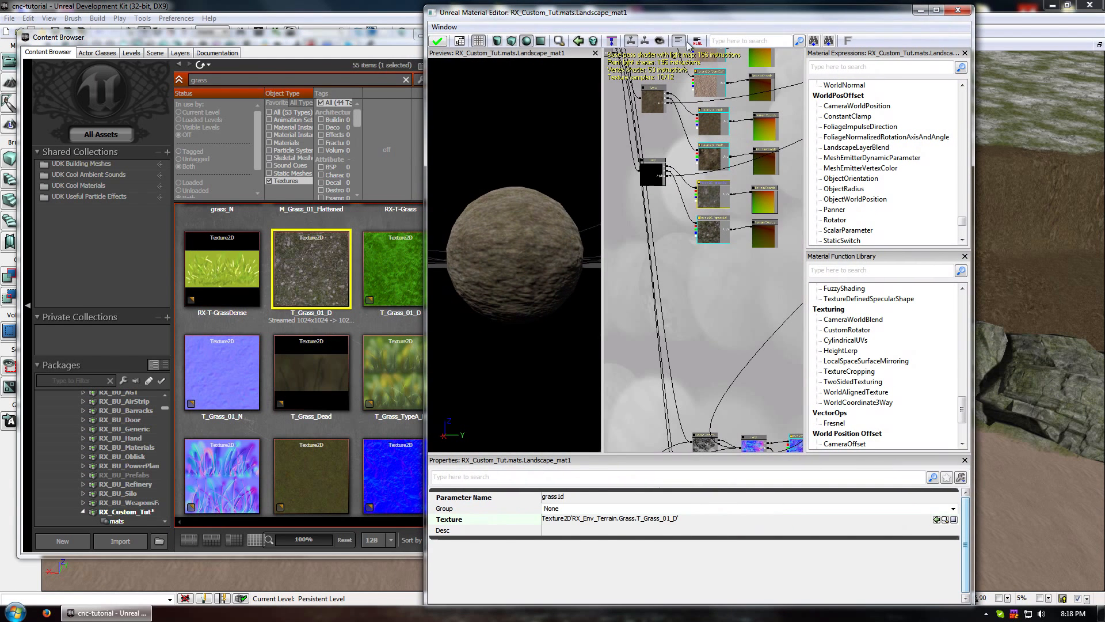
Check the texture assigned to the second grass1d sample.
right_click(712, 176)
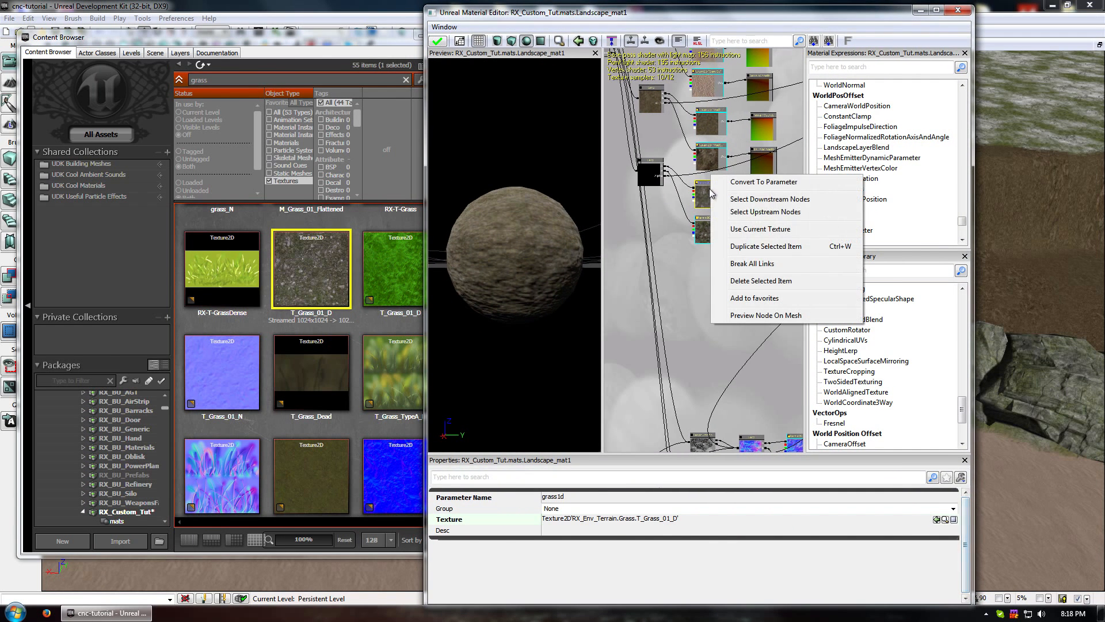
left_click(792, 186)
scroll(710, 230, "up", 3)
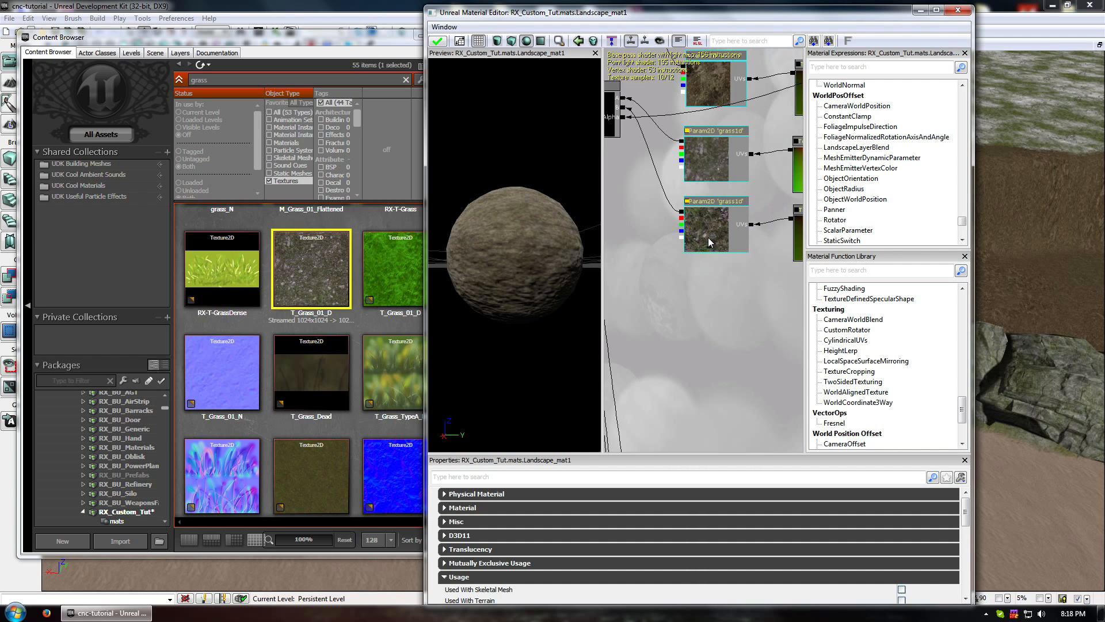
left_click(717, 234)
scroll(717, 236, "up", 1)
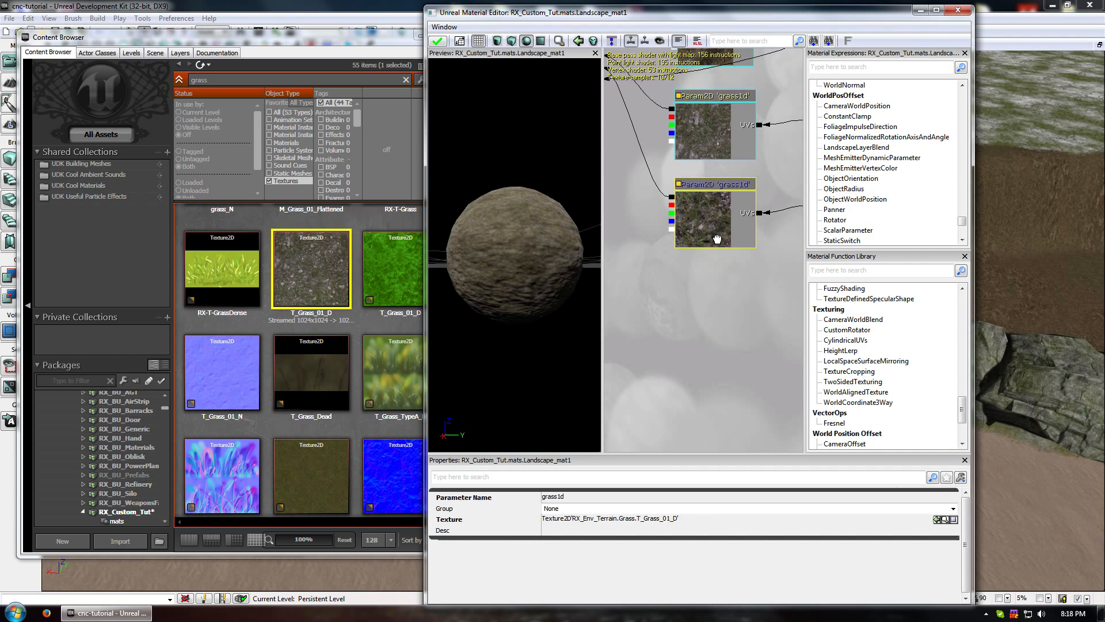
Assign the T_Grass_01_N texture to the grass1n normal parameter and apply the updated material.
scroll(718, 239, "down", 5)
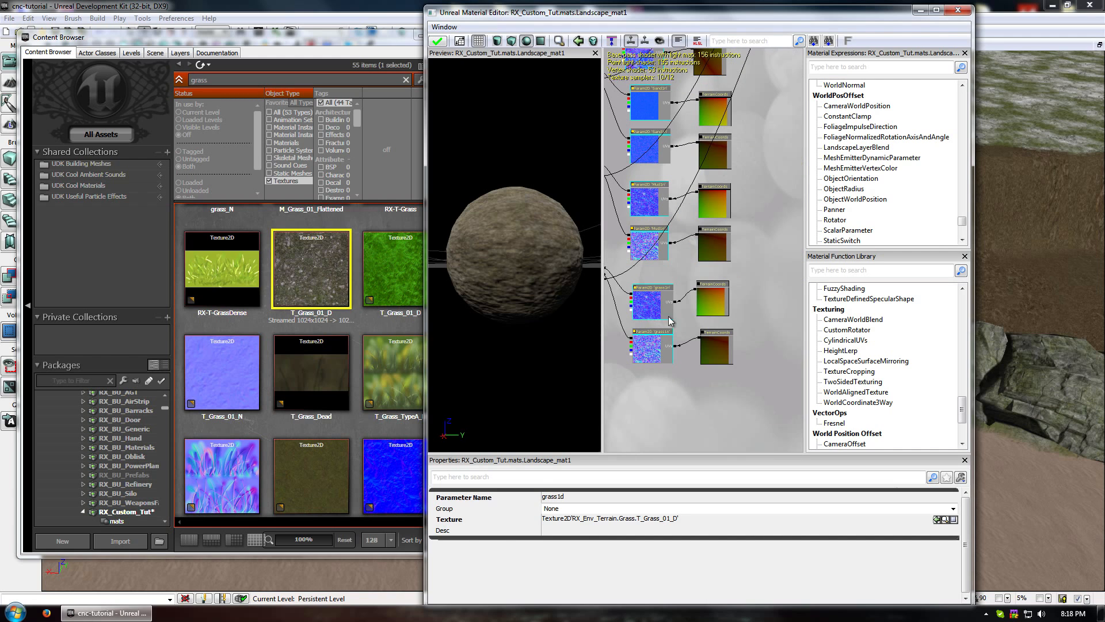
left_click(671, 311)
left_click(229, 354)
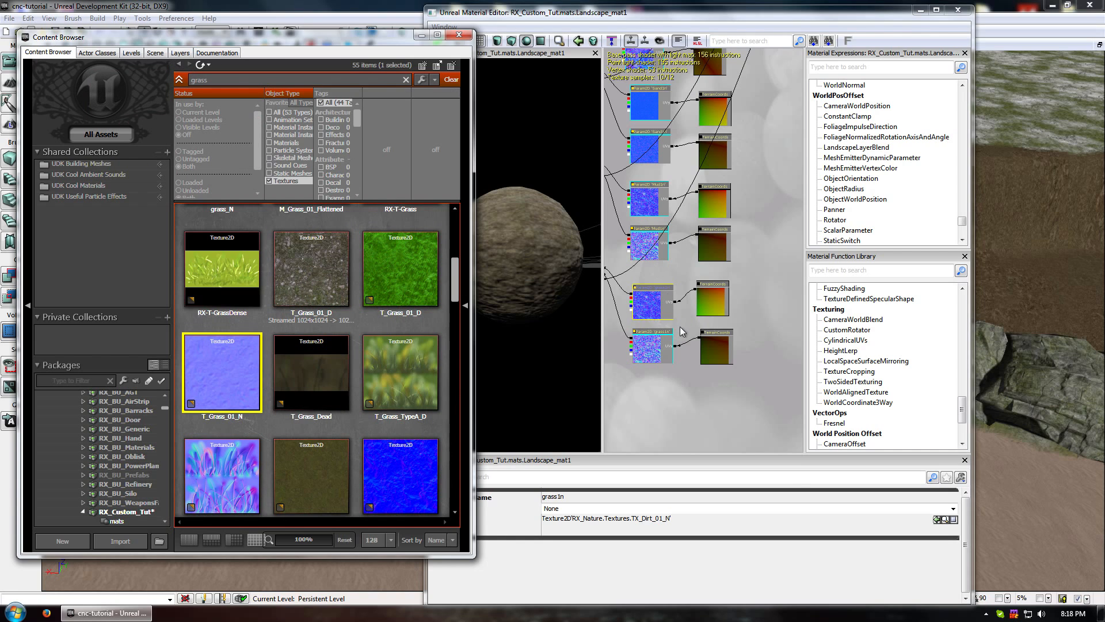
left_click(935, 520)
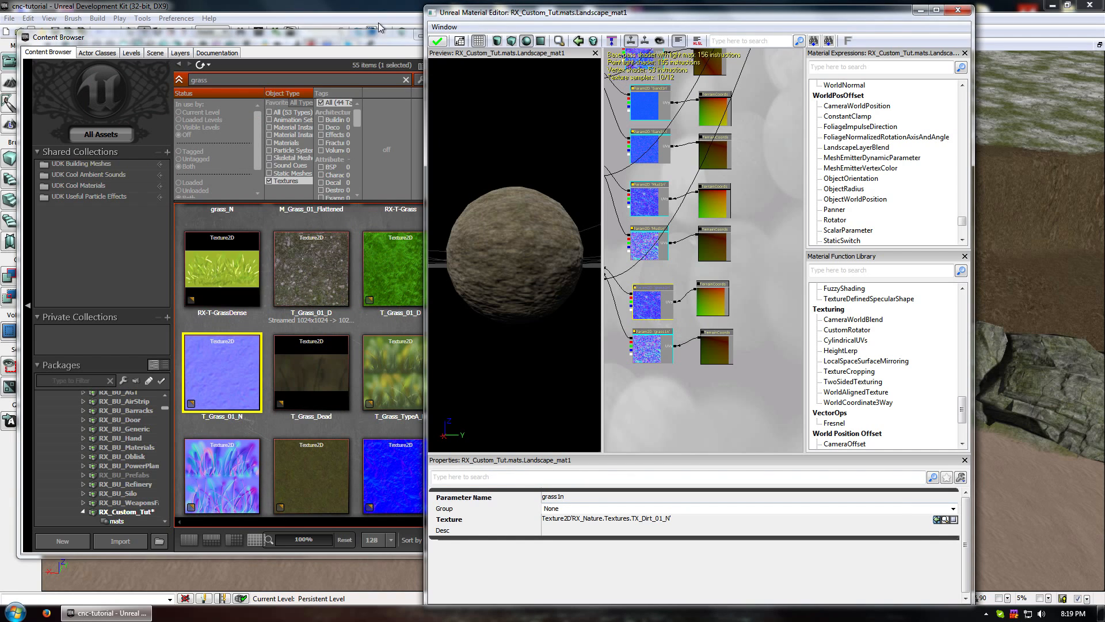
left_click(935, 520)
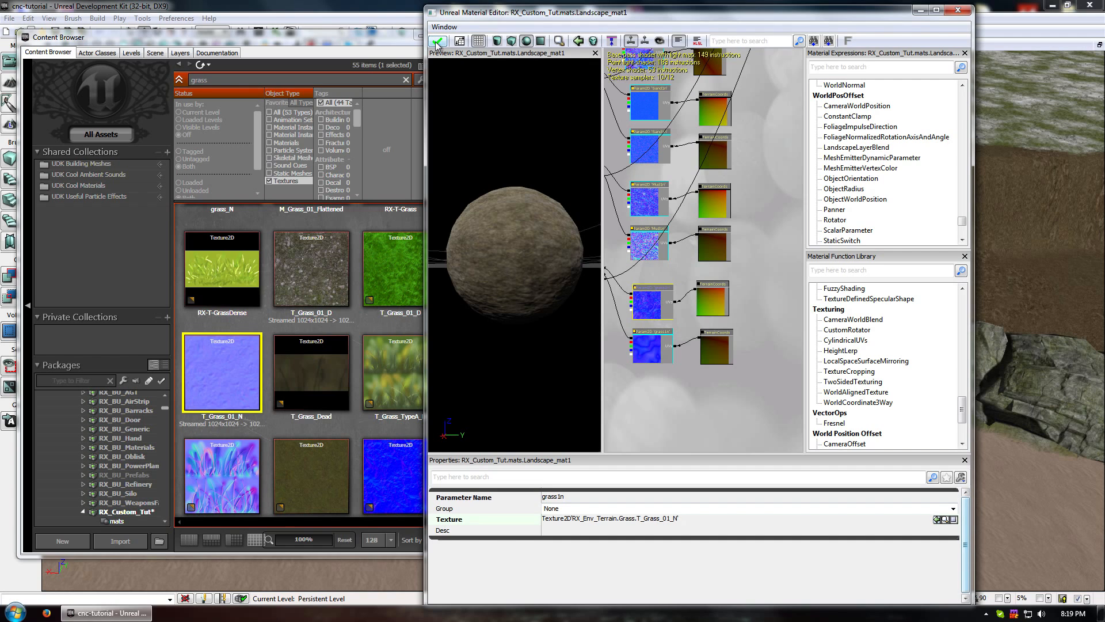
left_click(438, 41)
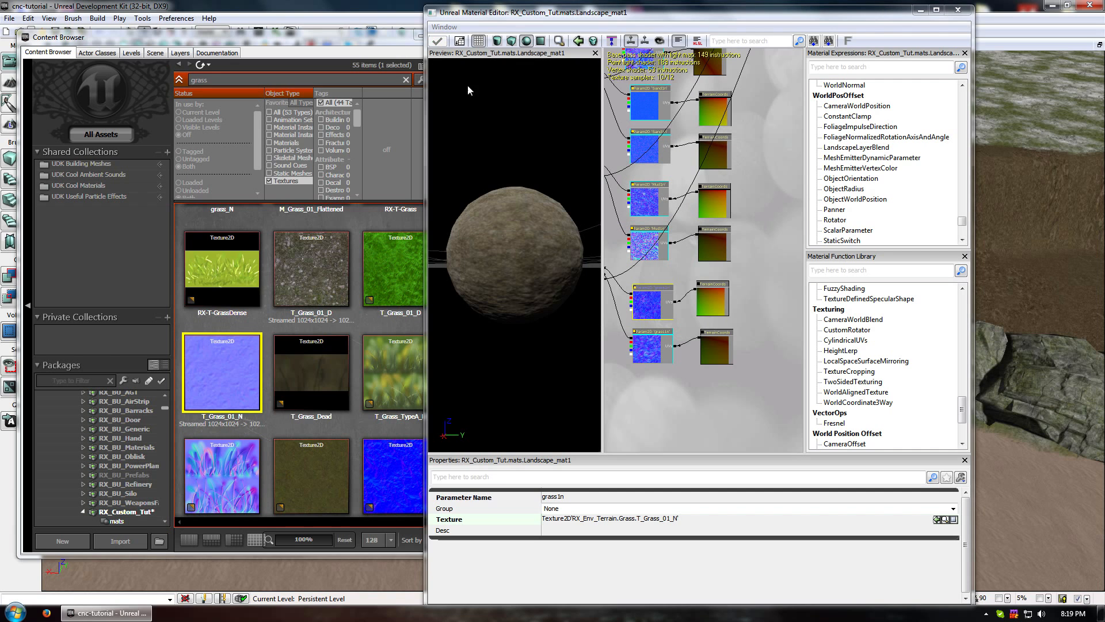
Close the asset browser, landscape properties and material editor, and select grass1 as the target layer for landscape painting.
left_click(379, 38)
left_click(460, 35)
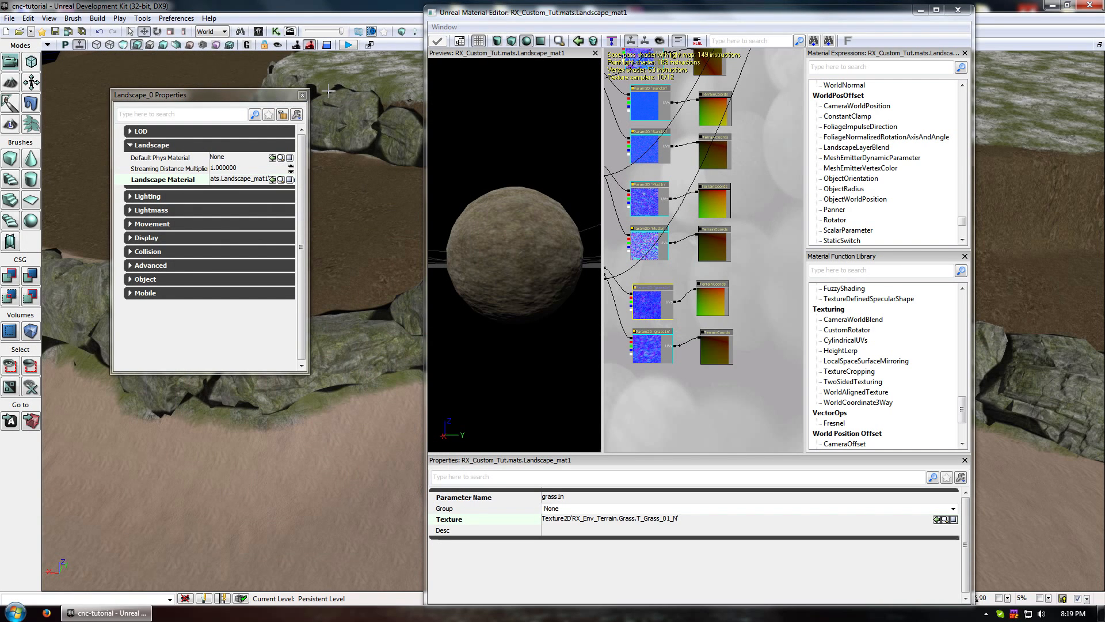
left_click(302, 95)
left_click(958, 10)
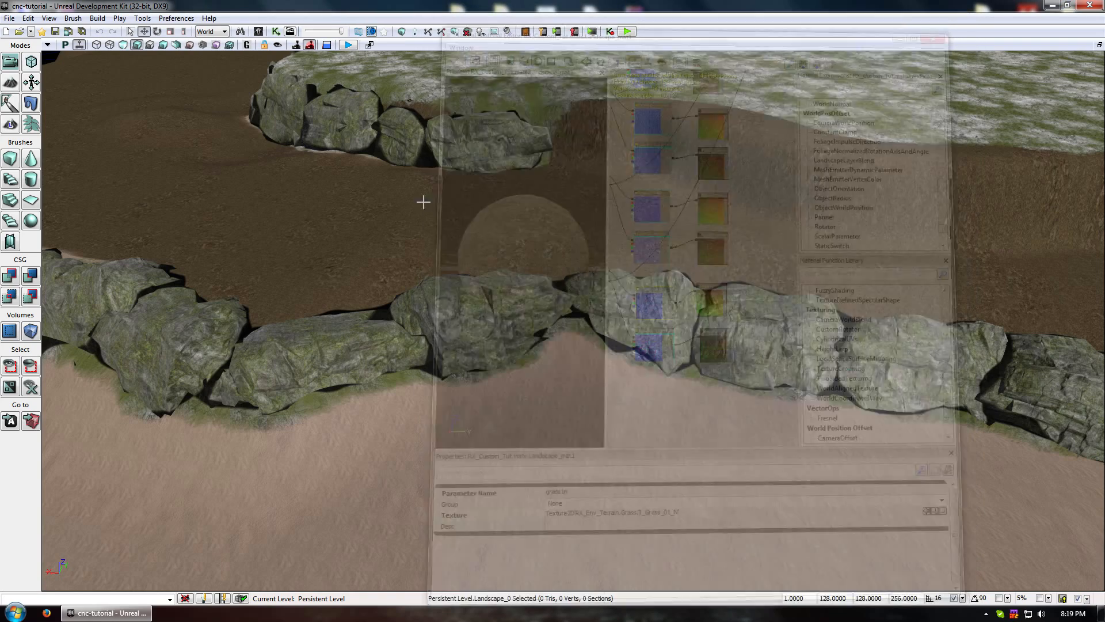
left_click(11, 124)
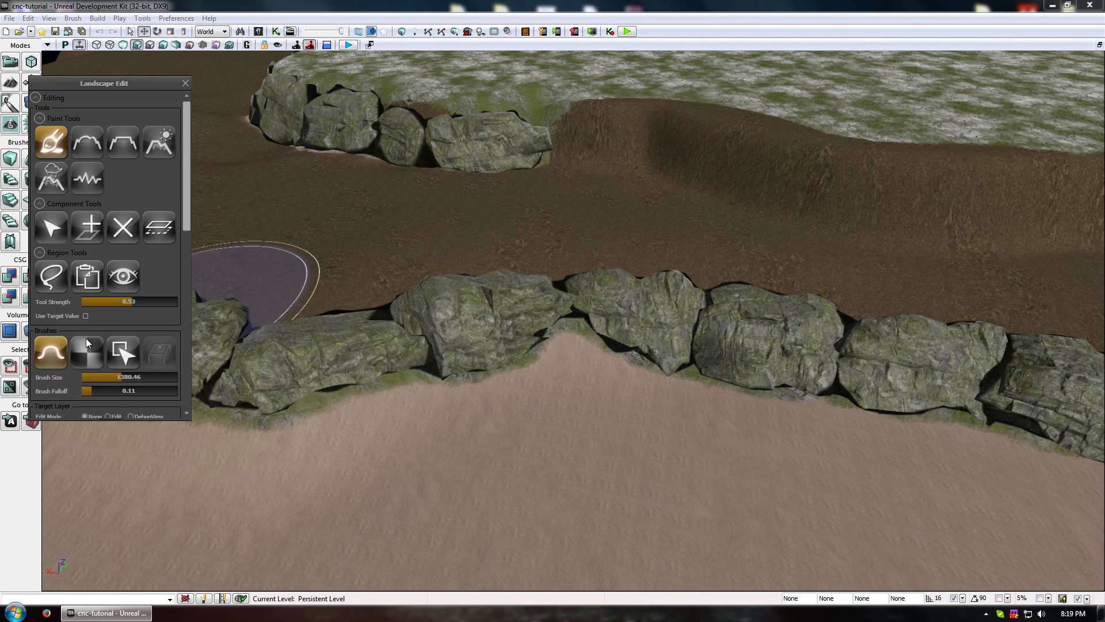
left_click_drag(186, 192, 171, 313)
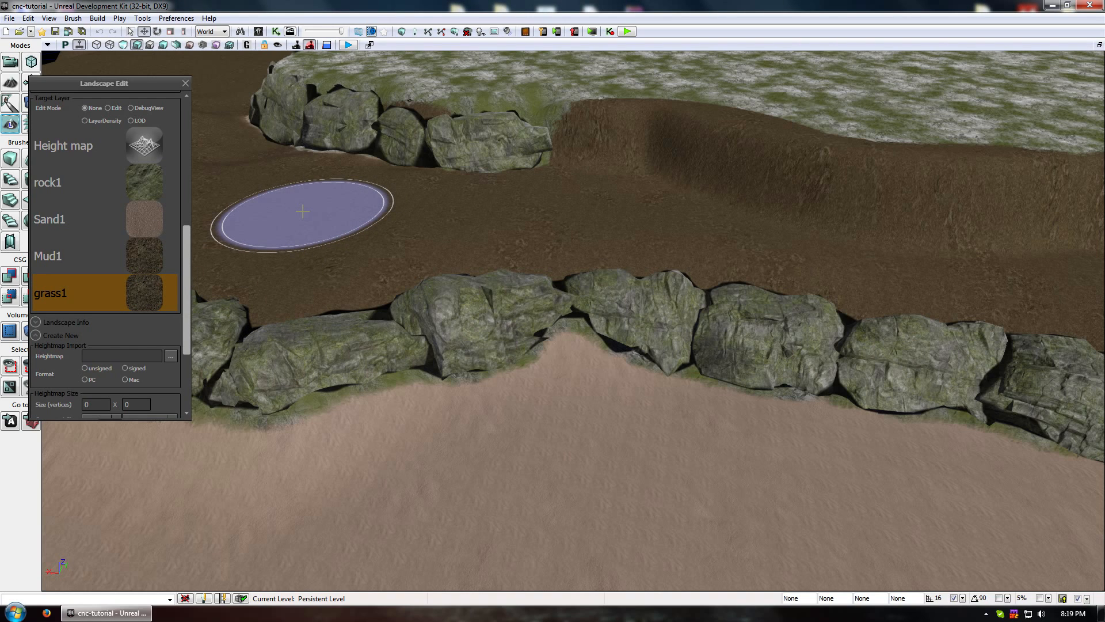
Paint the grass1 layer broadly over the muddy ground between the rock walls, dismissing the package size message.
left_click(303, 212, "ctrl")
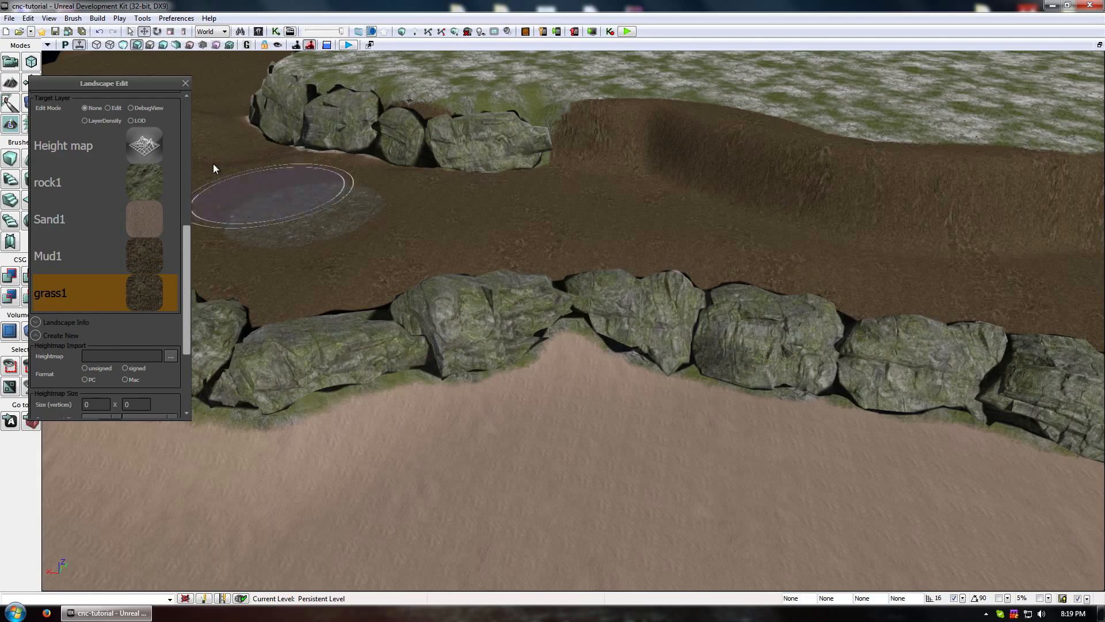
mouse_move(213, 164)
right_mouse_down()
mouse_move(199, 167)
mouse_move(172, 259)
mouse_move(115, 242)
mouse_move(195, 207)
right_mouse_up()
mouse_move(633, 259)
left_mouse_down("ctrl")
mouse_move(590, 214)
mouse_move(607, 269)
mouse_move(729, 350)
mouse_move(650, 299)
left_mouse_up("ctrl")
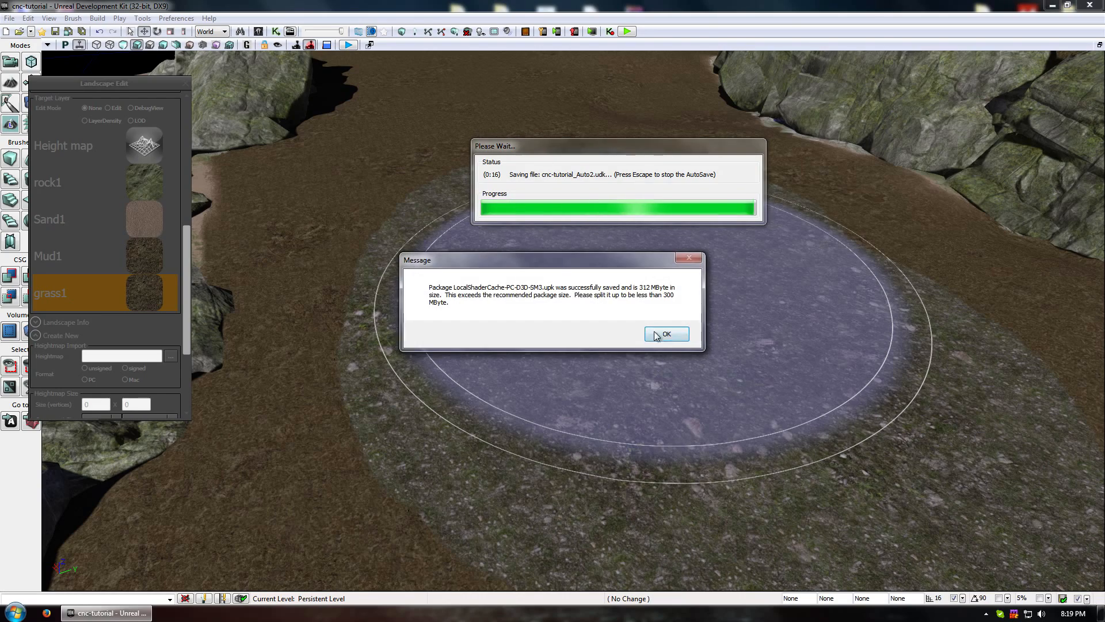
left_click(661, 333)
mouse_move(601, 335)
left_mouse_down("ctrl")
mouse_move(561, 270)
mouse_move(555, 148)
mouse_move(574, 204)
mouse_move(561, 374)
left_mouse_up("ctrl")
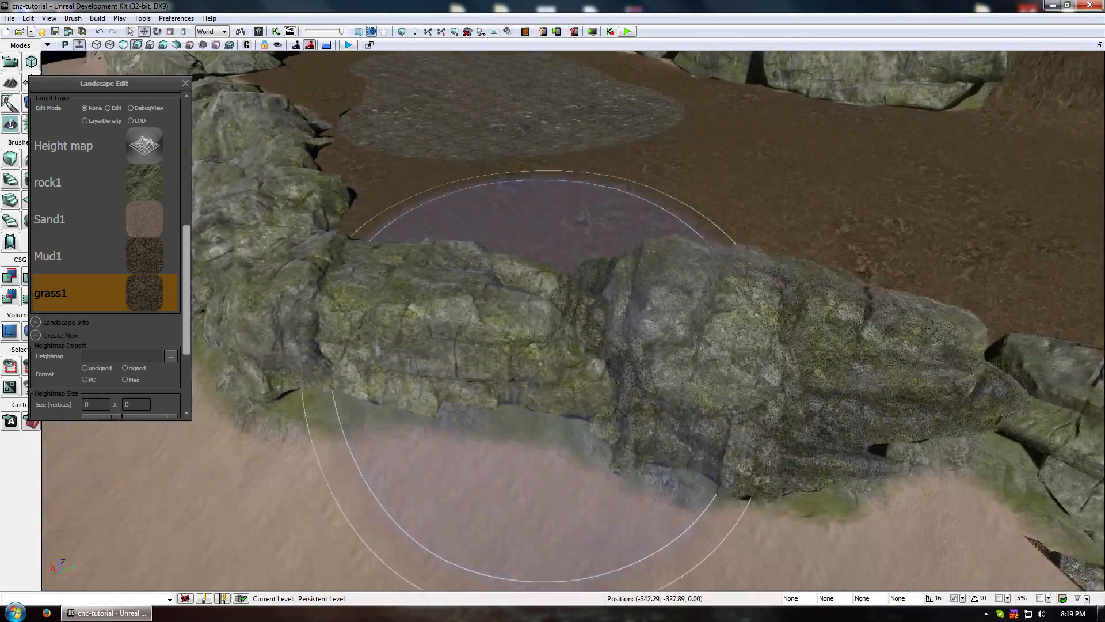
right_click_drag(561, 375, 544, 179)
mouse_move(617, 274)
left_mouse_down("ctrl")
mouse_move(800, 343)
mouse_move(904, 412)
left_mouse_up("ctrl")
mouse_move(694, 310)
right_mouse_down()
mouse_move(749, 331)
mouse_move(835, 332)
right_mouse_up()
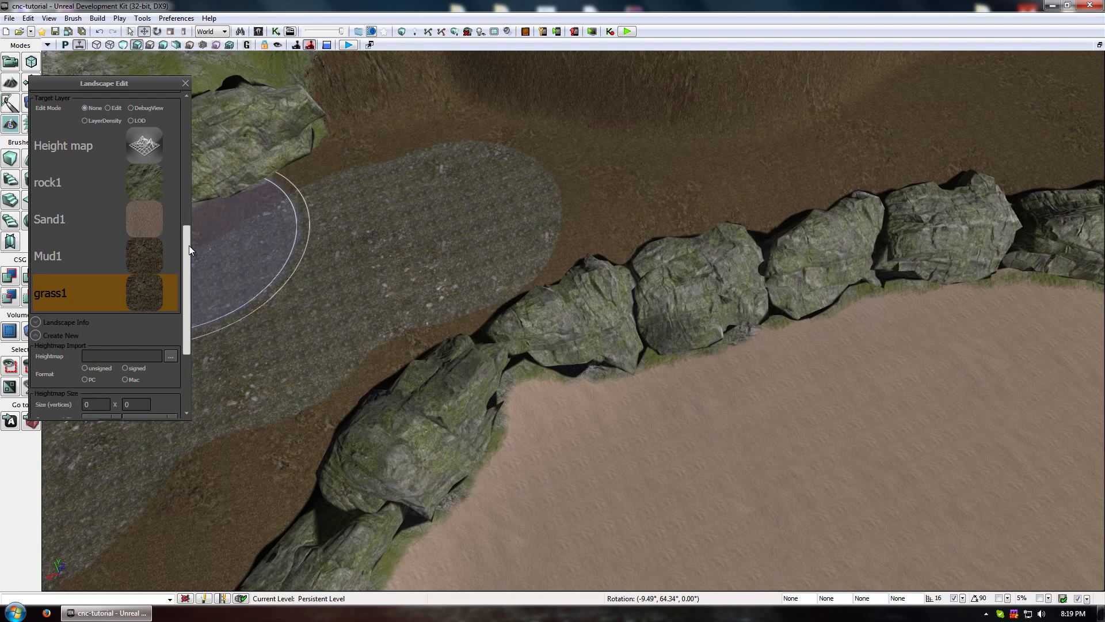
Set the landscape brush size to 536.73 and tool strength to 0.39, adding a small grass1 patch at the end of the painted area.
mouse_move(187, 245)
left_mouse_down()
mouse_move(188, 168)
mouse_move(86, 175)
left_mouse_up()
left_click_drag(118, 249, 99, 250)
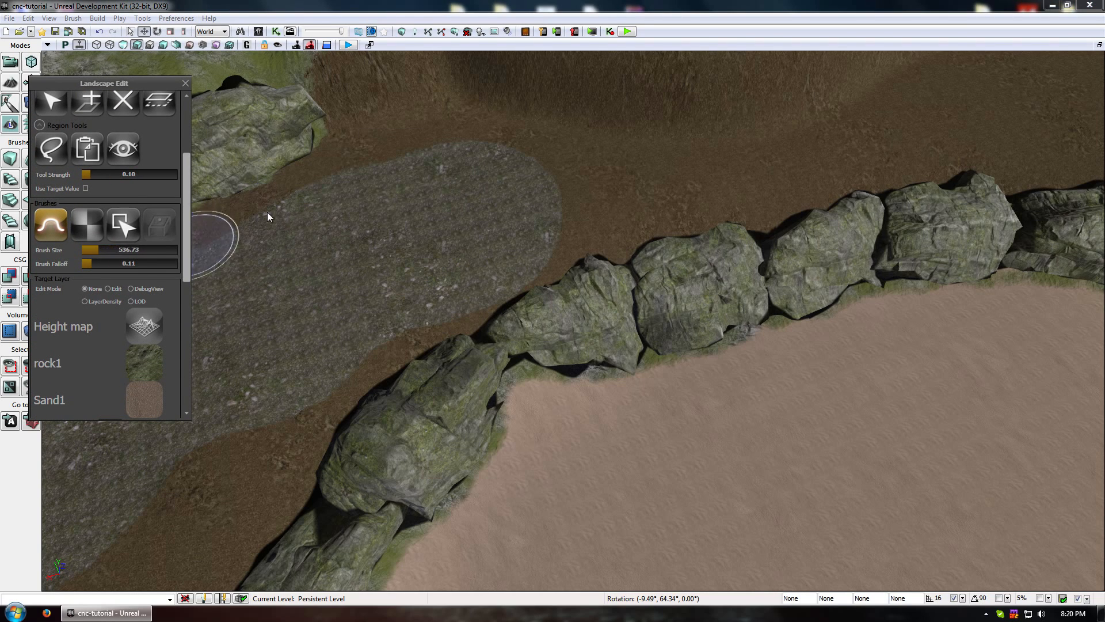
mouse_move(609, 165)
left_mouse_down("ctrl")
mouse_move(614, 187)
mouse_move(628, 179)
left_mouse_up("ctrl")
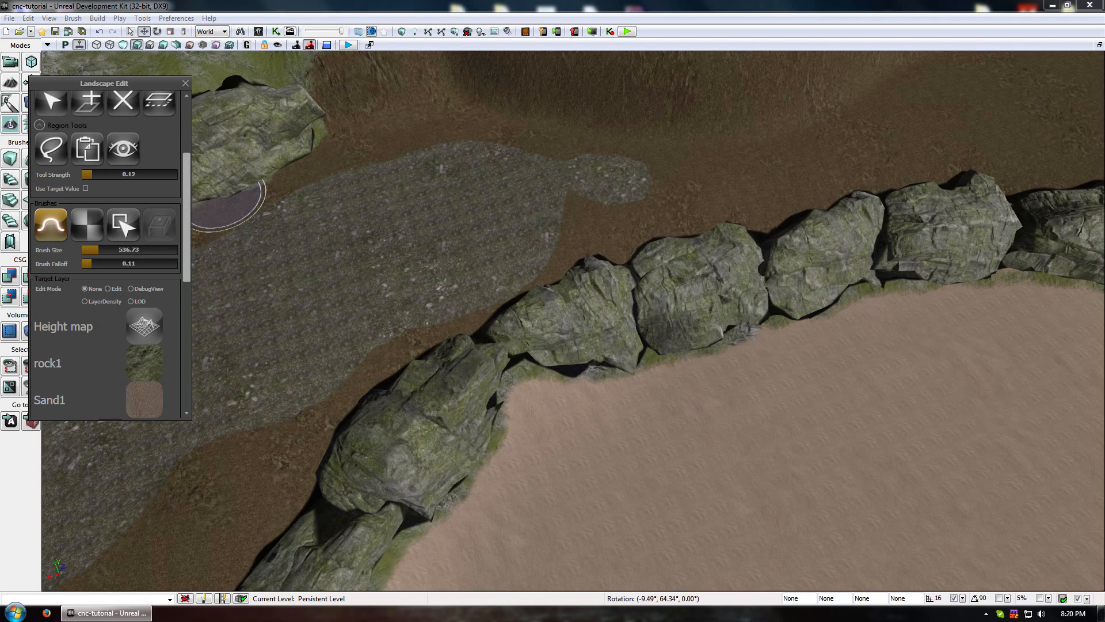
left_click_drag(87, 174, 117, 173)
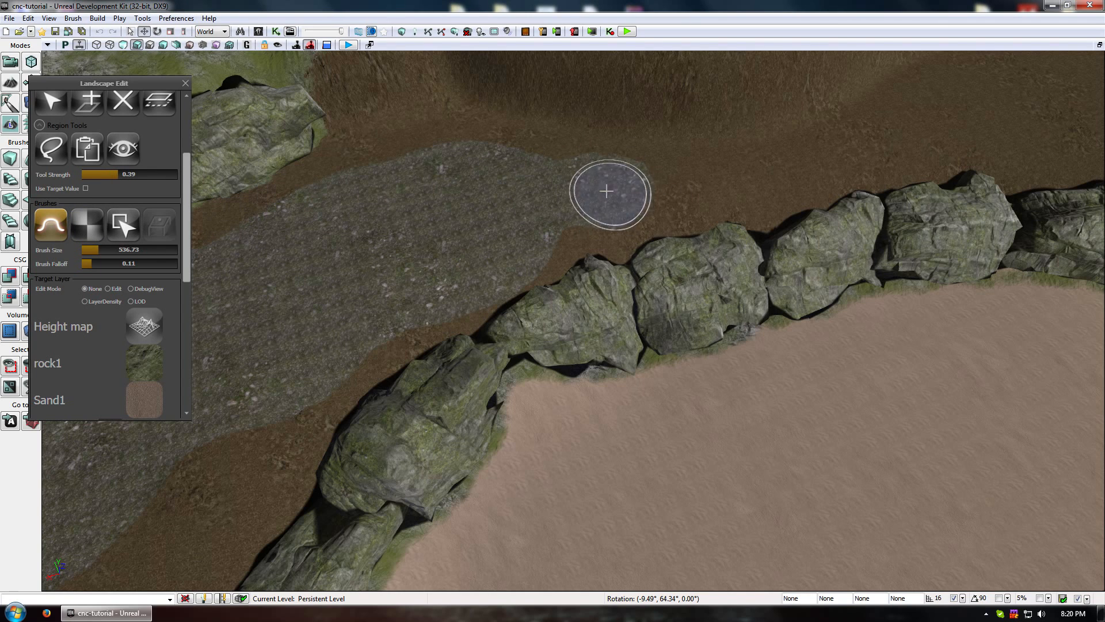
Extend the grass1 paint along the mud path between the rocks with the smaller brush, and close the landscape editing tools.
mouse_move(611, 188)
left_mouse_down("ctrl")
mouse_move(713, 180)
mouse_move(926, 128)
left_mouse_up("ctrl")
mouse_move(748, 144)
right_mouse_down()
mouse_move(523, 197)
mouse_move(617, 259)
right_mouse_up()
mouse_move(505, 265)
left_mouse_down("ctrl")
mouse_move(443, 151)
mouse_move(375, 102)
mouse_move(392, 67)
left_mouse_up("ctrl")
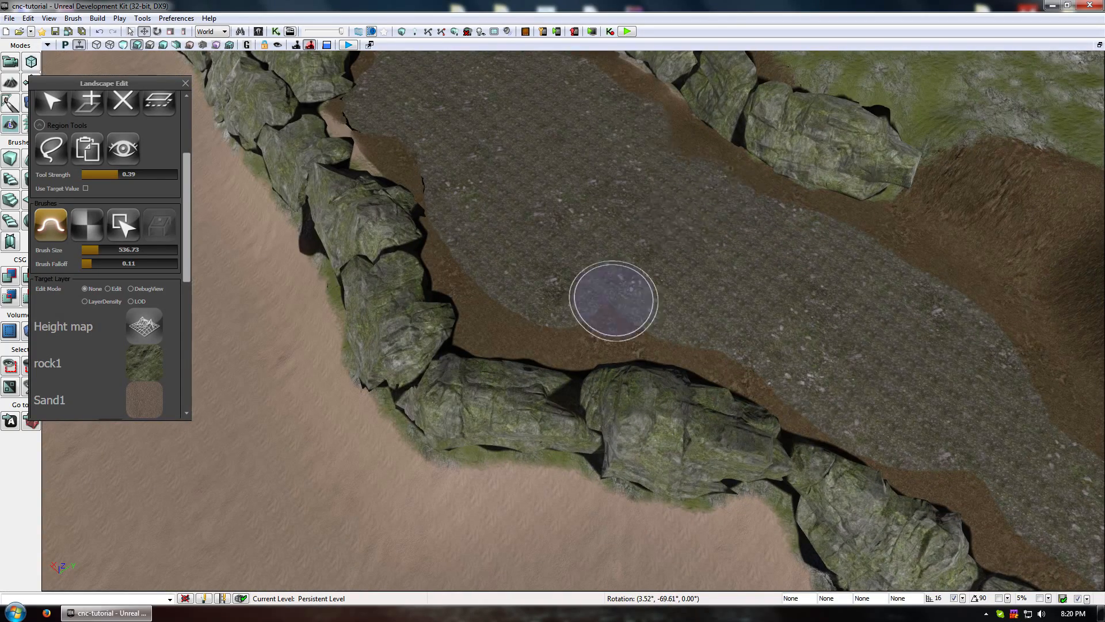
right_click_drag(614, 296, 616, 192)
mouse_move(661, 209)
left_mouse_down("ctrl")
mouse_move(618, 151)
mouse_move(555, 170)
mouse_move(668, 175)
mouse_move(658, 142)
mouse_move(580, 145)
mouse_move(612, 120)
mouse_move(545, 159)
mouse_move(538, 104)
mouse_move(639, 124)
left_mouse_up("ctrl")
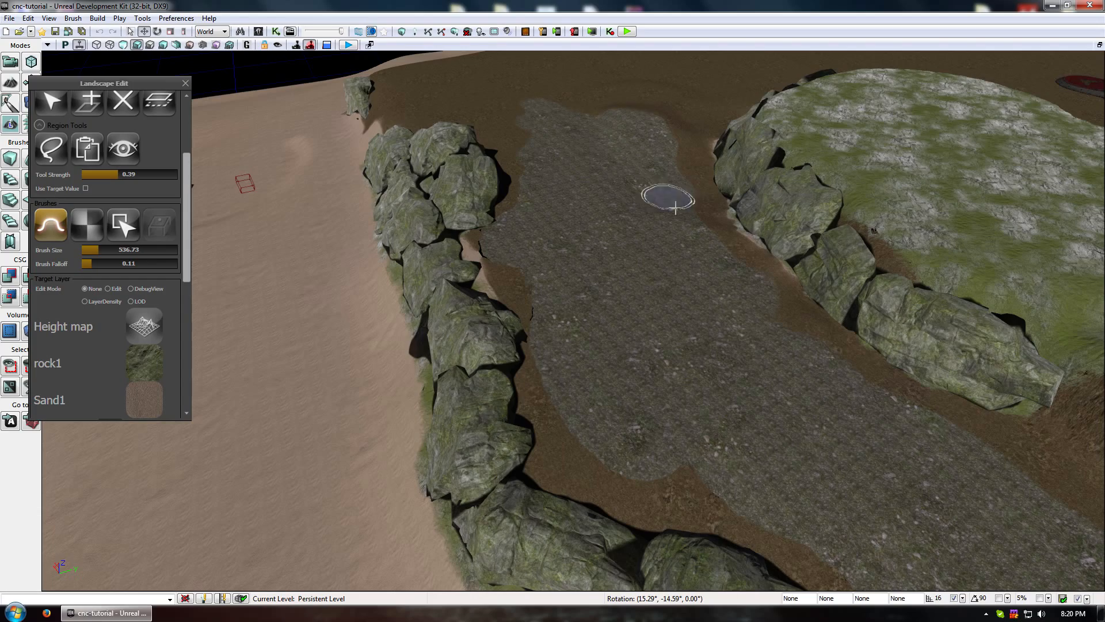
middle_click_drag(613, 315, 979, 518)
right_click_drag(612, 313, 524, 262)
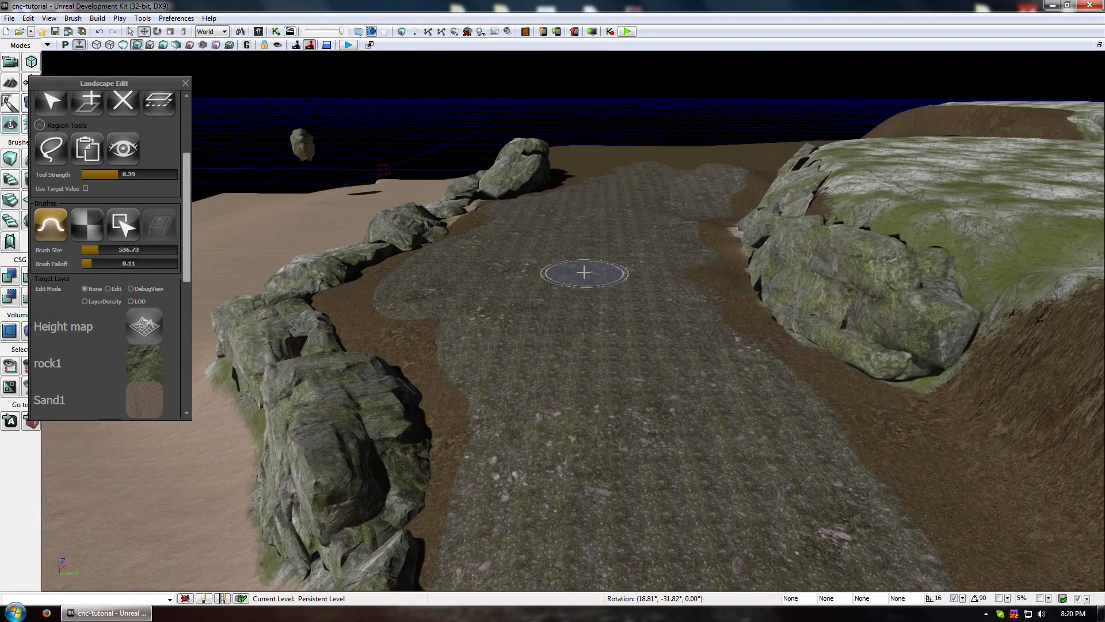
left_click(186, 82)
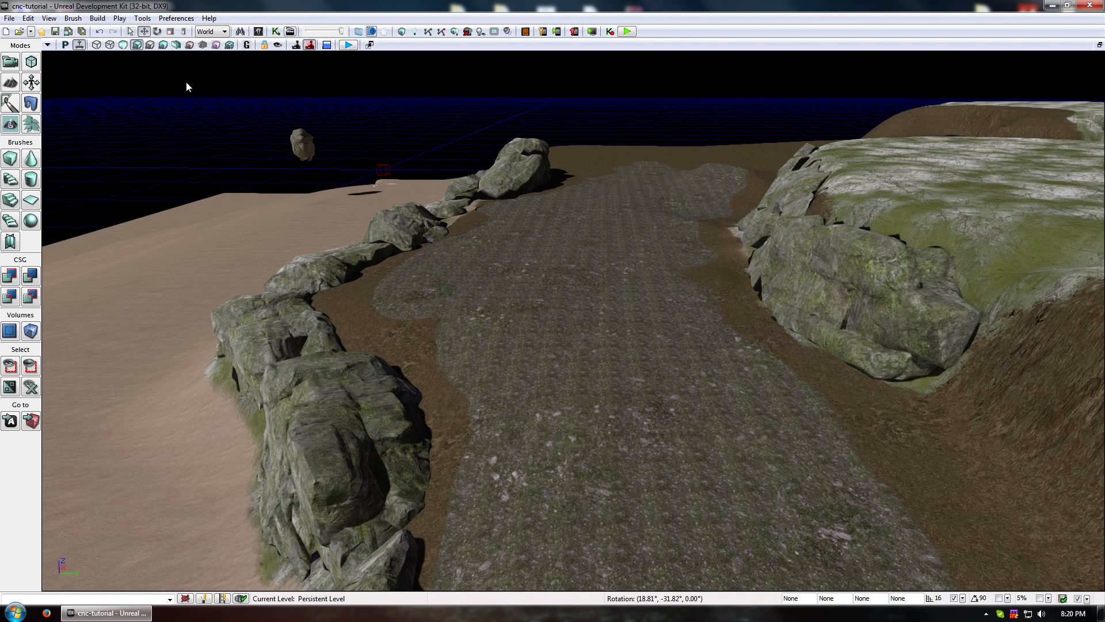
Locate Landscape_mat1 through the landscape's properties and open it in the material editor.
double_click(548, 336)
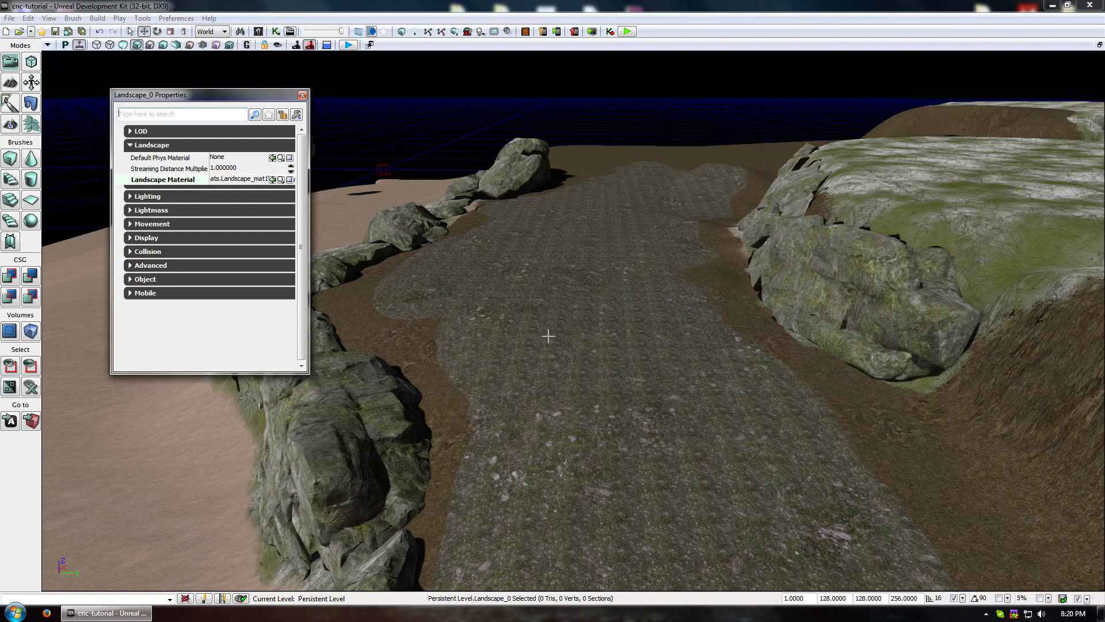
left_click(281, 179)
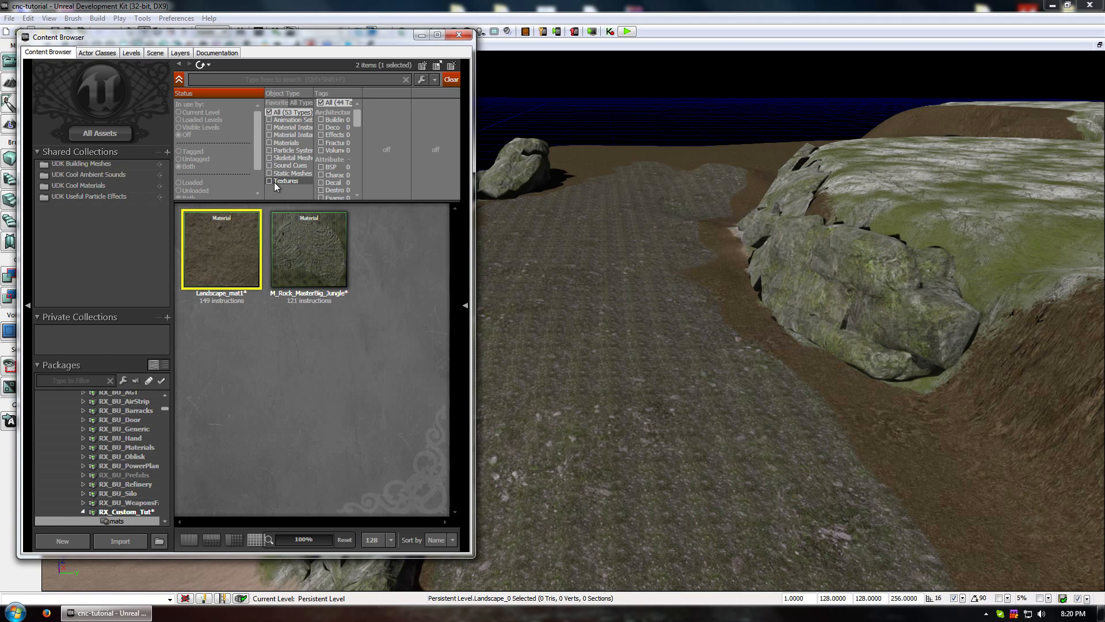
double_click(225, 277)
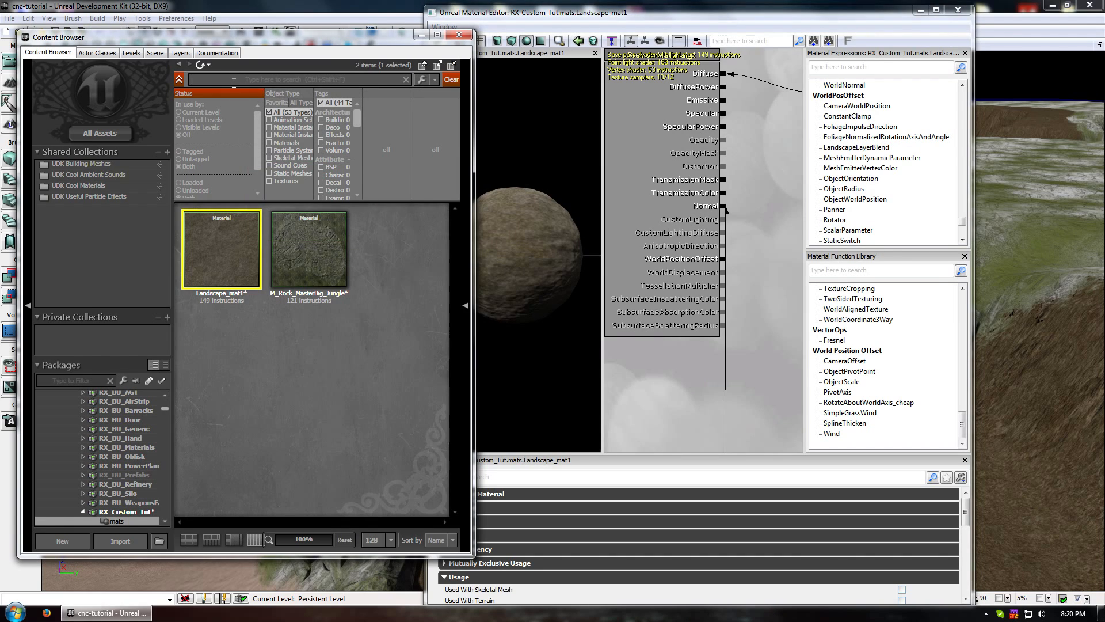
Search all assets for "grass", filter the results to Textures, and select T_SGrass_01_D.
left_click(234, 84)
type("grass")
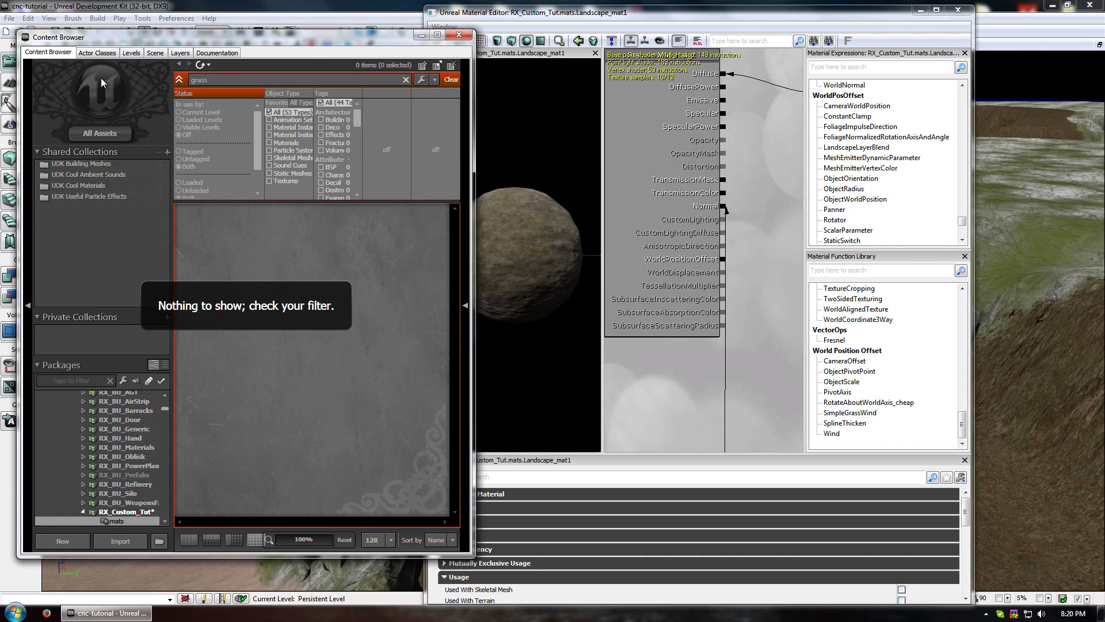
left_click(109, 134)
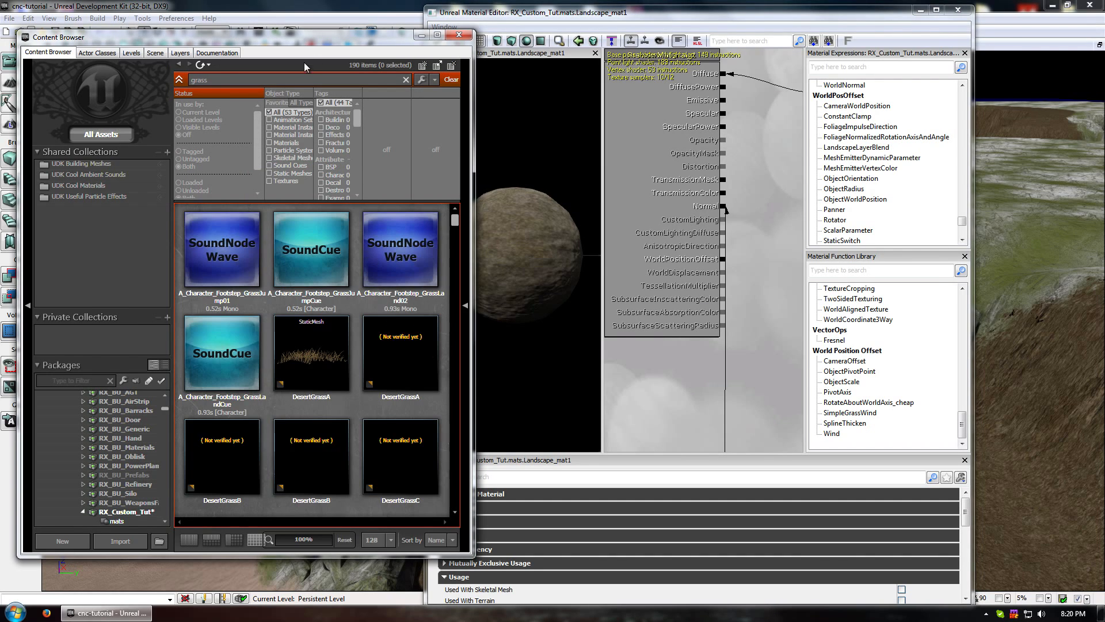
left_click(274, 181)
left_click_drag(454, 221, 453, 367)
left_click(211, 377)
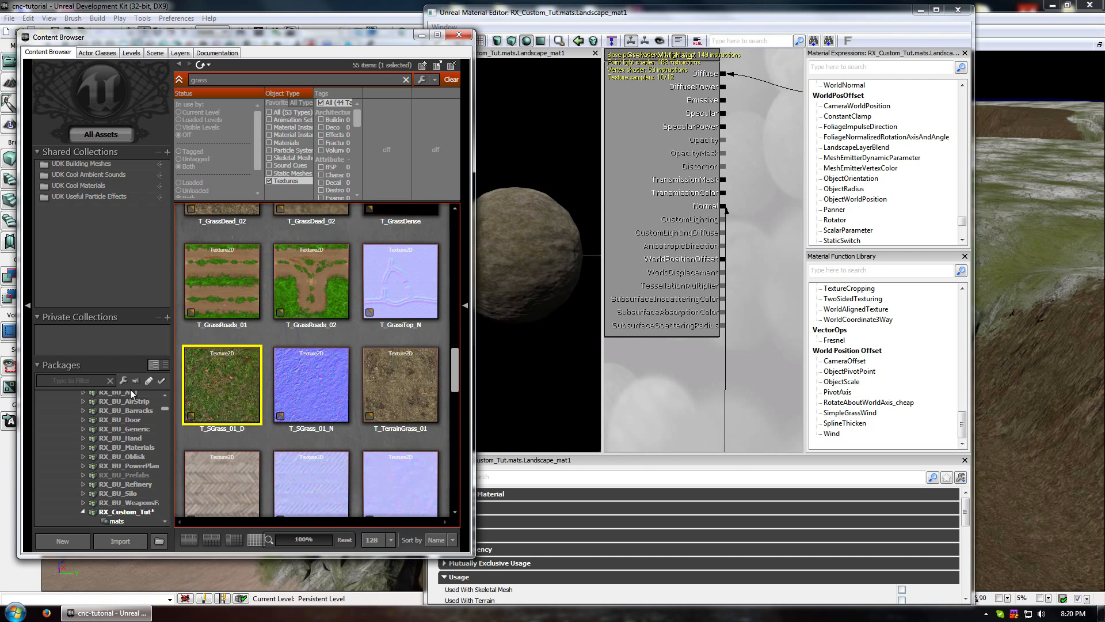
Assign the T_SGrass_01_D texture to the grass1d diffuse parameter.
left_click_drag(768, 215, 623, 371)
scroll(646, 333, "down", 3)
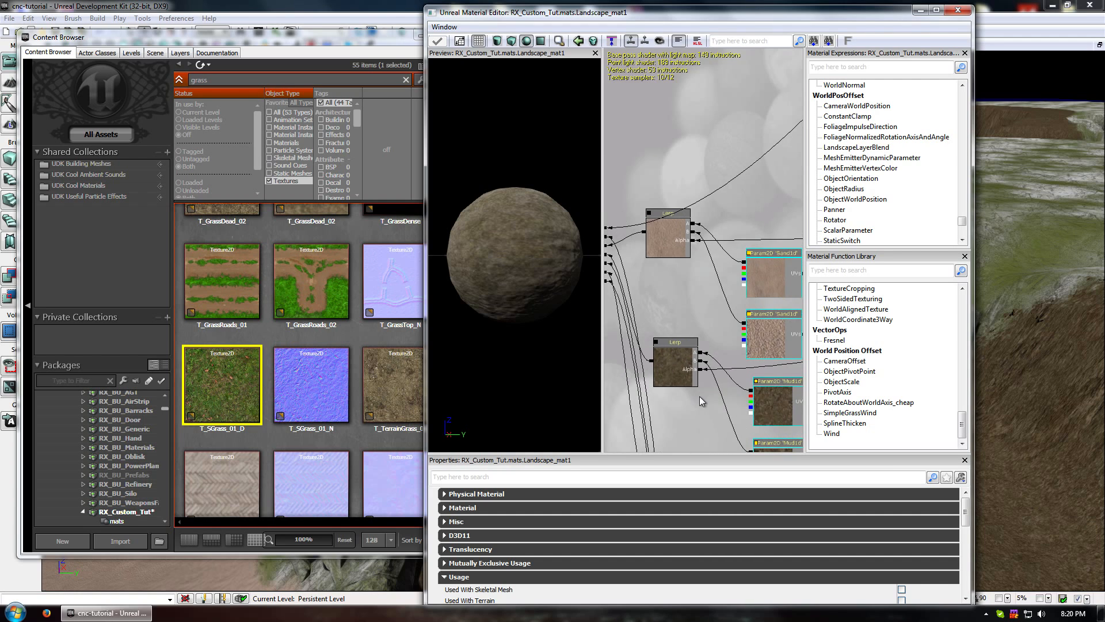
left_click_drag(702, 401, 645, 237)
left_click_drag(677, 364, 683, 326)
left_click(714, 346)
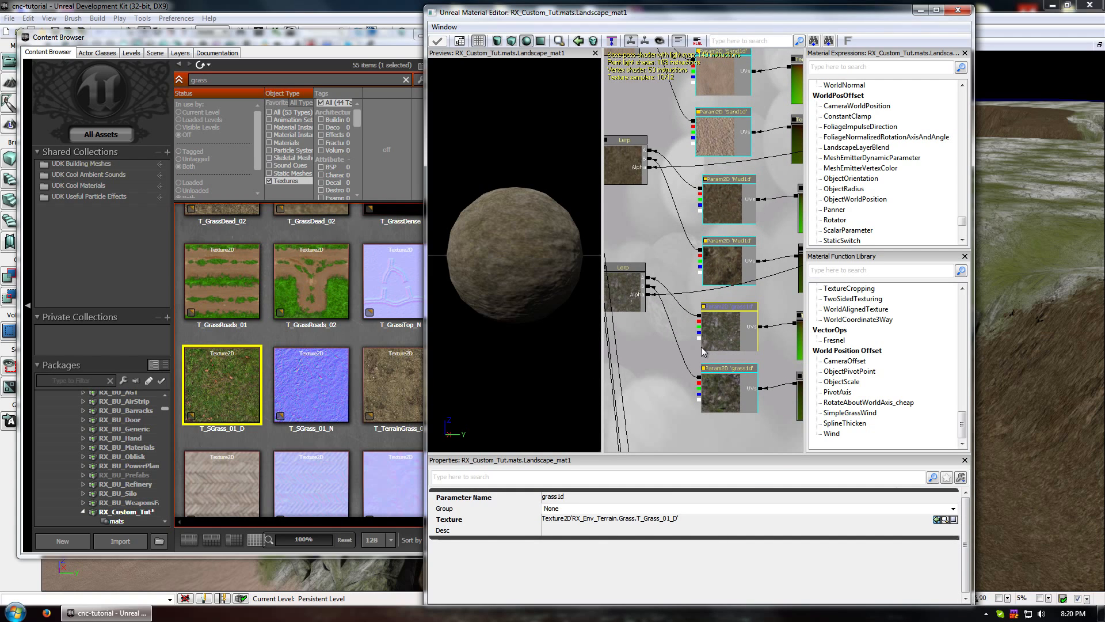
Select the T_SGrass_01_N texture and assign it to the grass1n normal parameter.
left_click(291, 380)
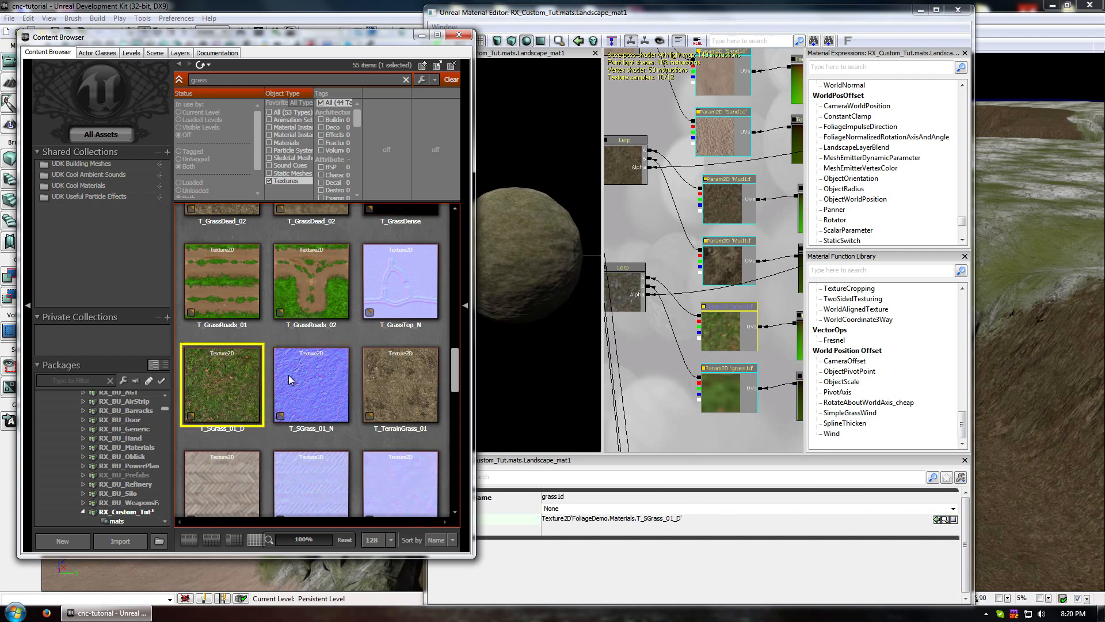
mouse_move(632, 387)
left_mouse_down()
mouse_move(622, 320)
mouse_move(653, 259)
mouse_move(654, 73)
left_mouse_up()
left_click_drag(662, 293, 660, 112)
left_click_drag(710, 327, 653, 183)
left_click_drag(676, 304, 665, 193)
left_click_drag(758, 239, 642, 194)
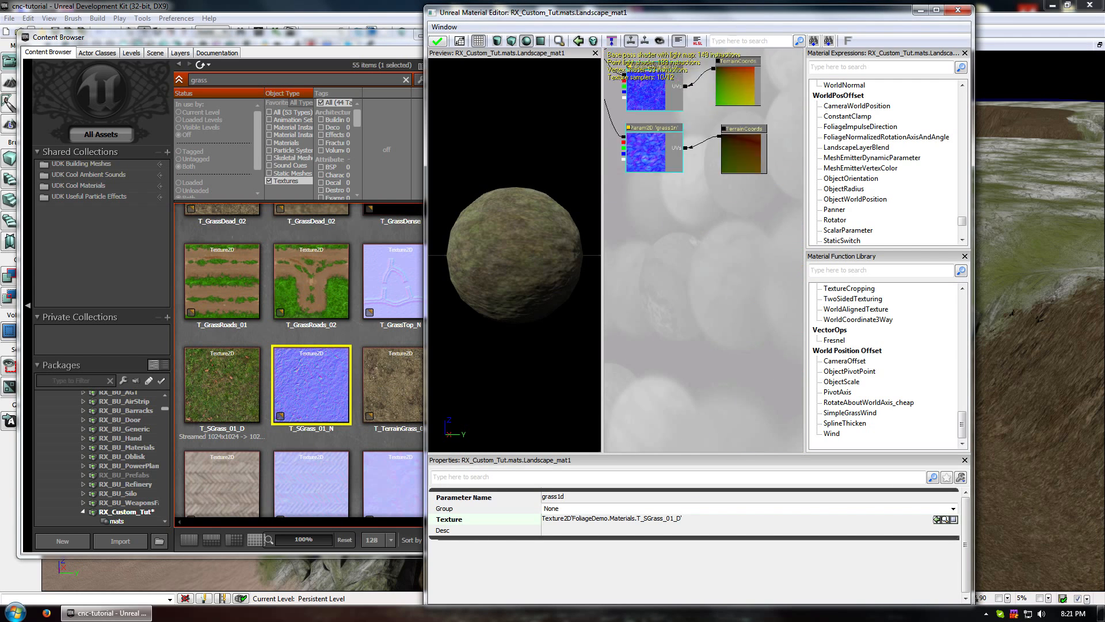
left_click_drag(699, 133, 672, 230)
left_click(633, 186)
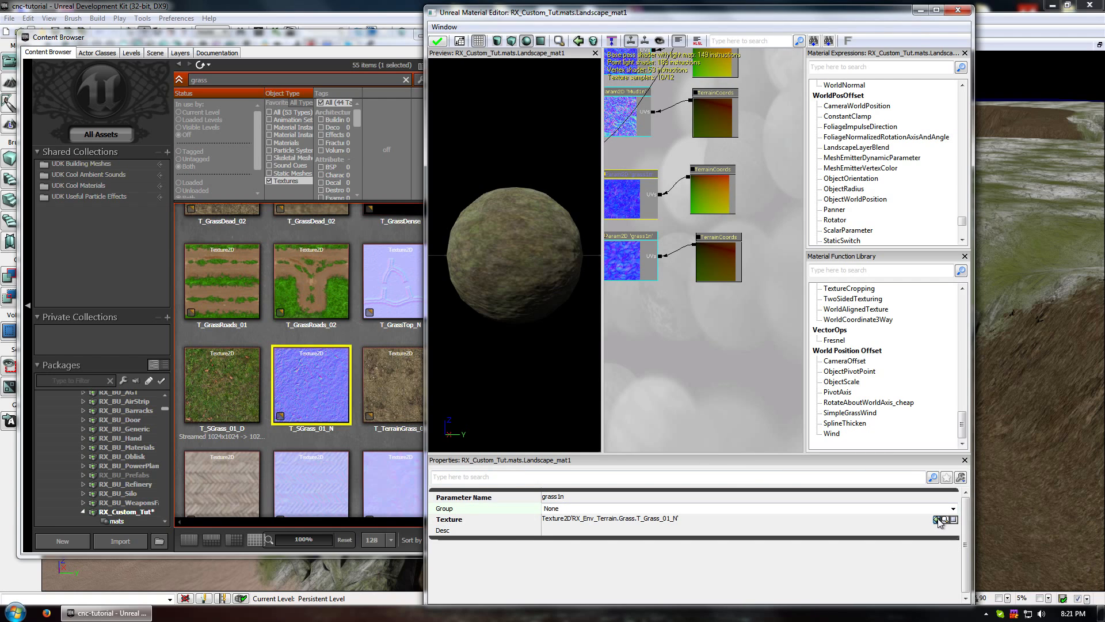
left_click(937, 519)
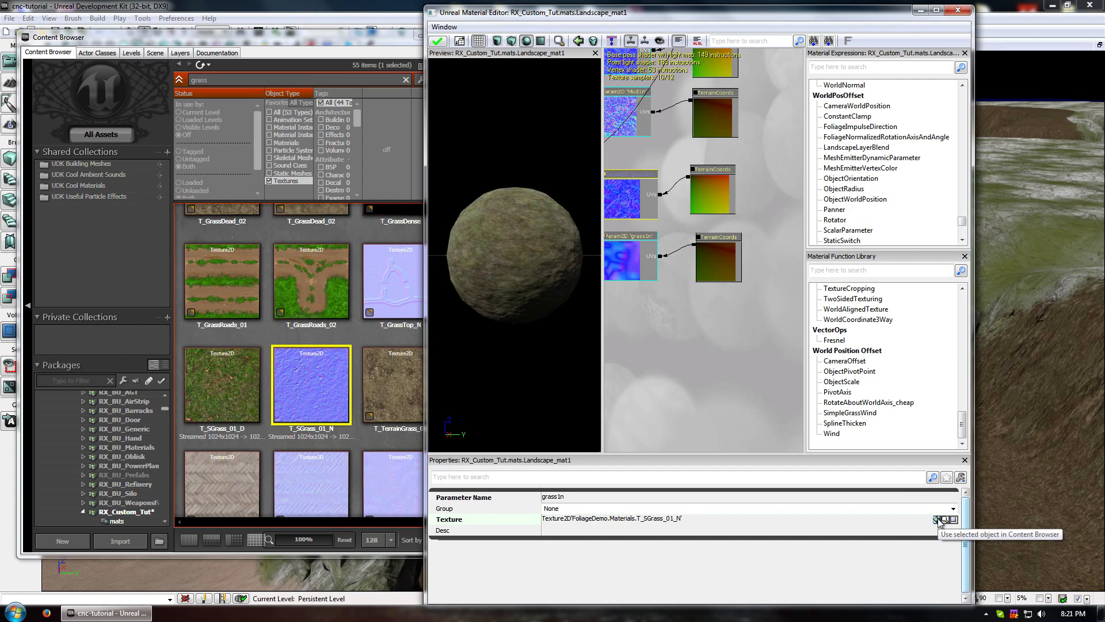
Apply the changes to Landscape_mat1, close the Content Browser and minimize the material editor.
left_click_drag(669, 304, 615, 397)
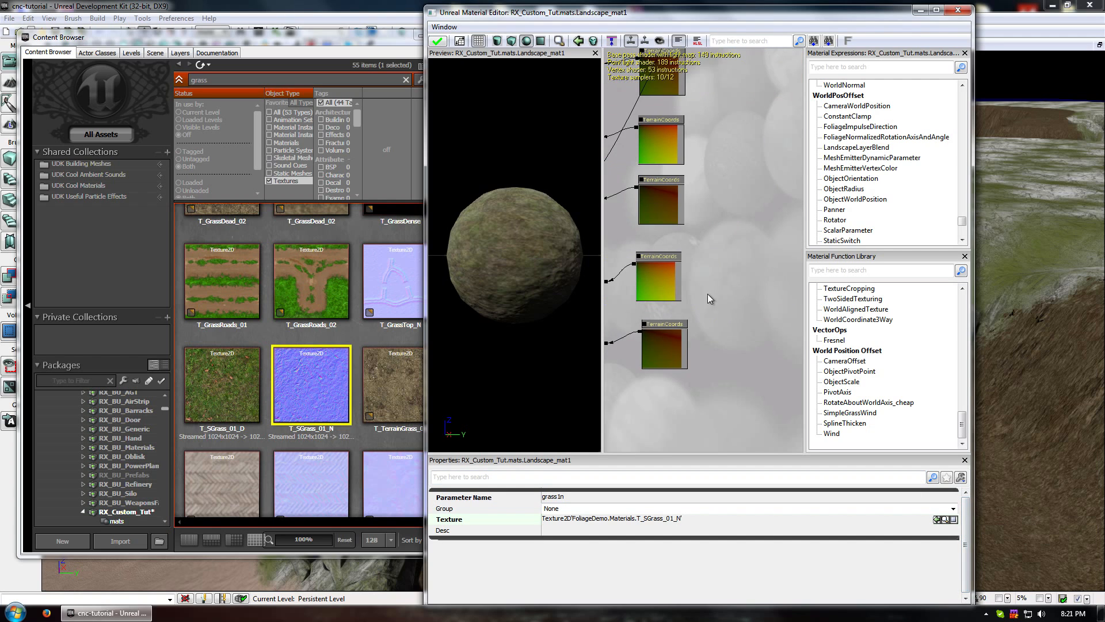
scroll(708, 295, "down", 2)
left_click_drag(720, 188, 690, 258)
scroll(690, 258, "down", 1)
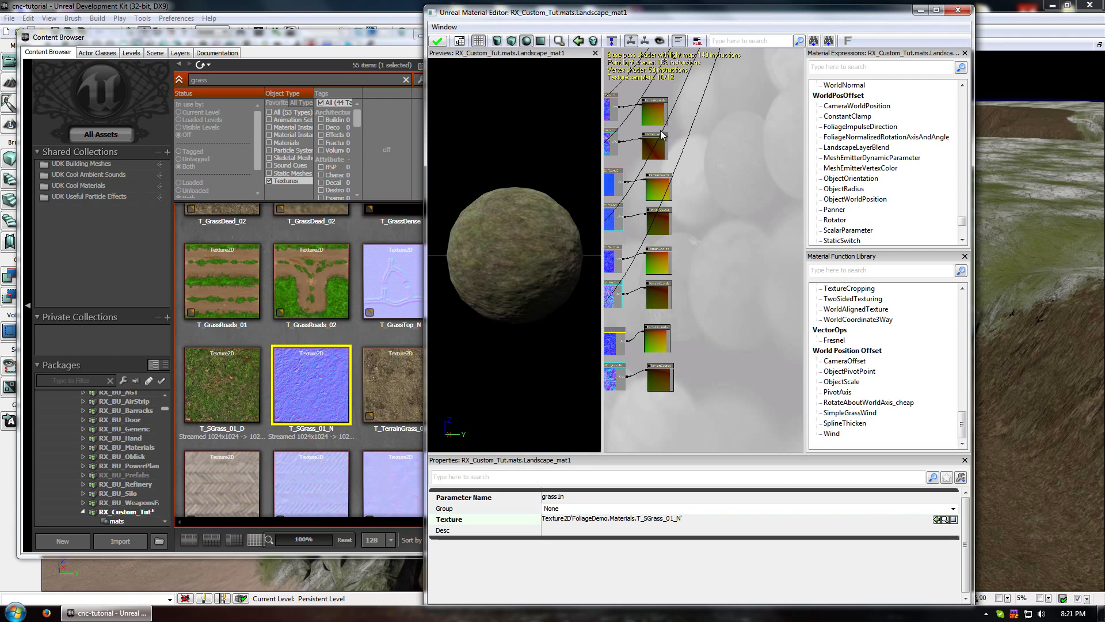
scroll(743, 164, "down", 3)
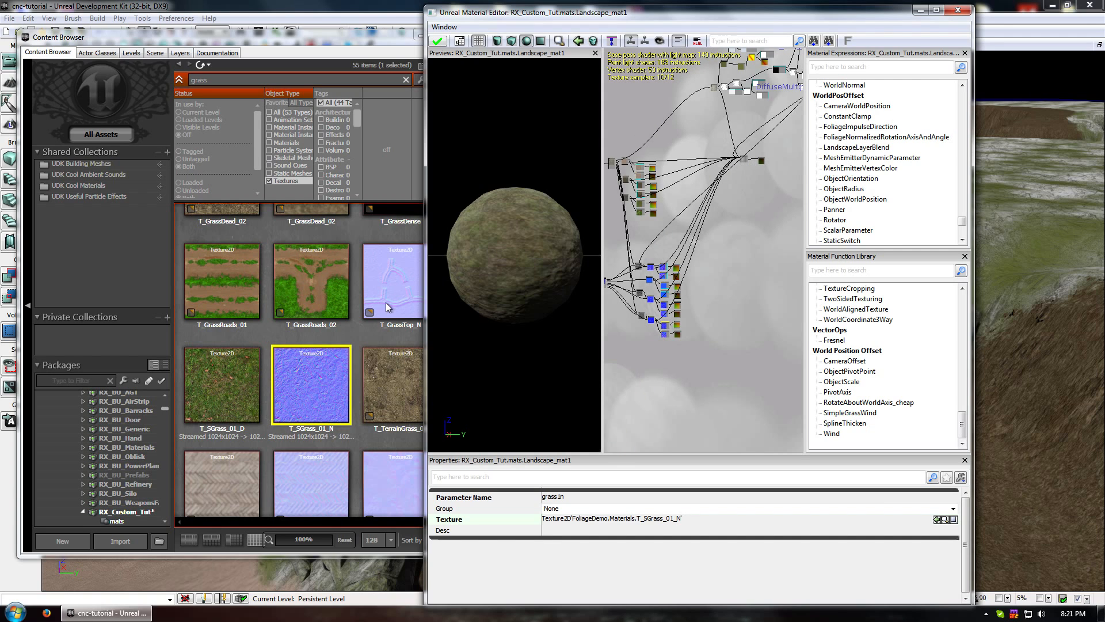
left_click(439, 41)
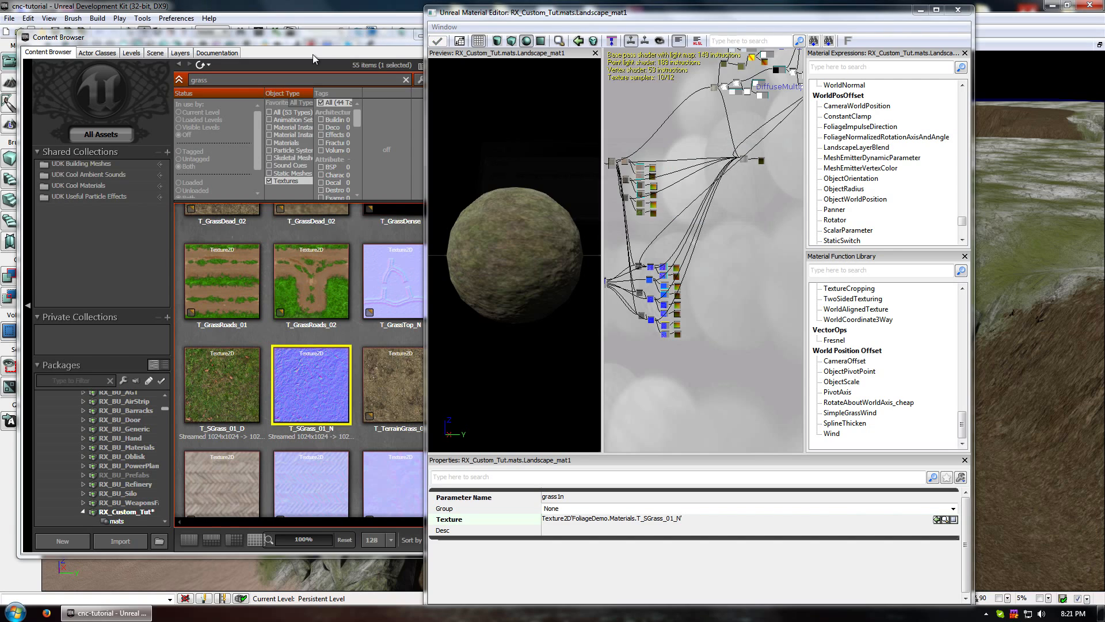
left_click(340, 34)
left_click(457, 36)
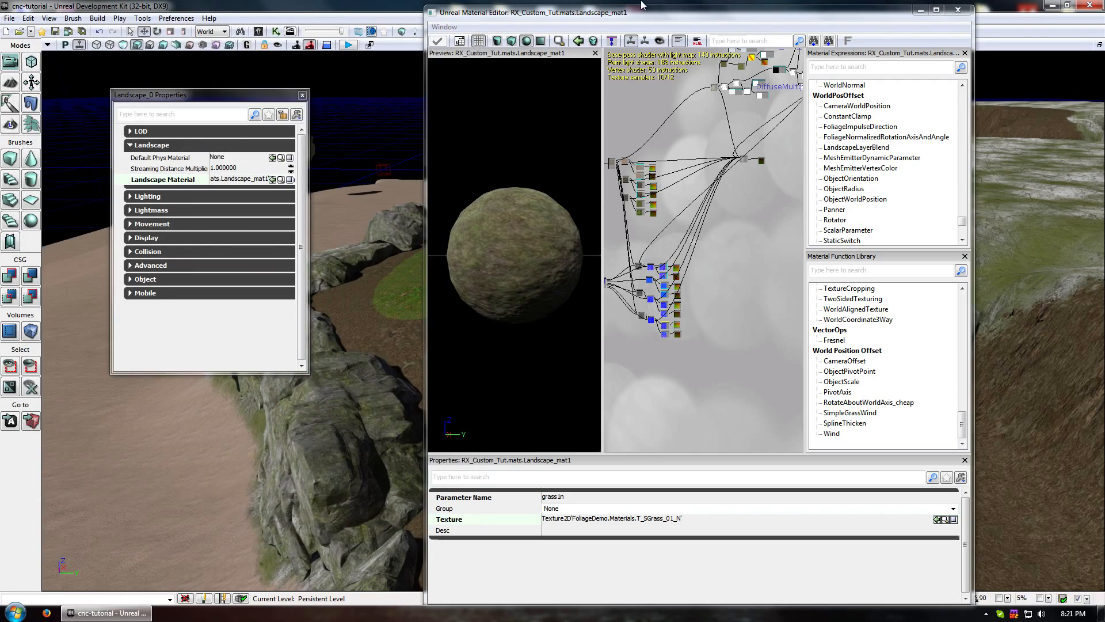
left_click(920, 10)
Examine the new grass texture on the landscape up close, from above and beside the rock wall, closing the landscape properties.
right_click_drag(599, 267, 600, 400)
key("backslash")
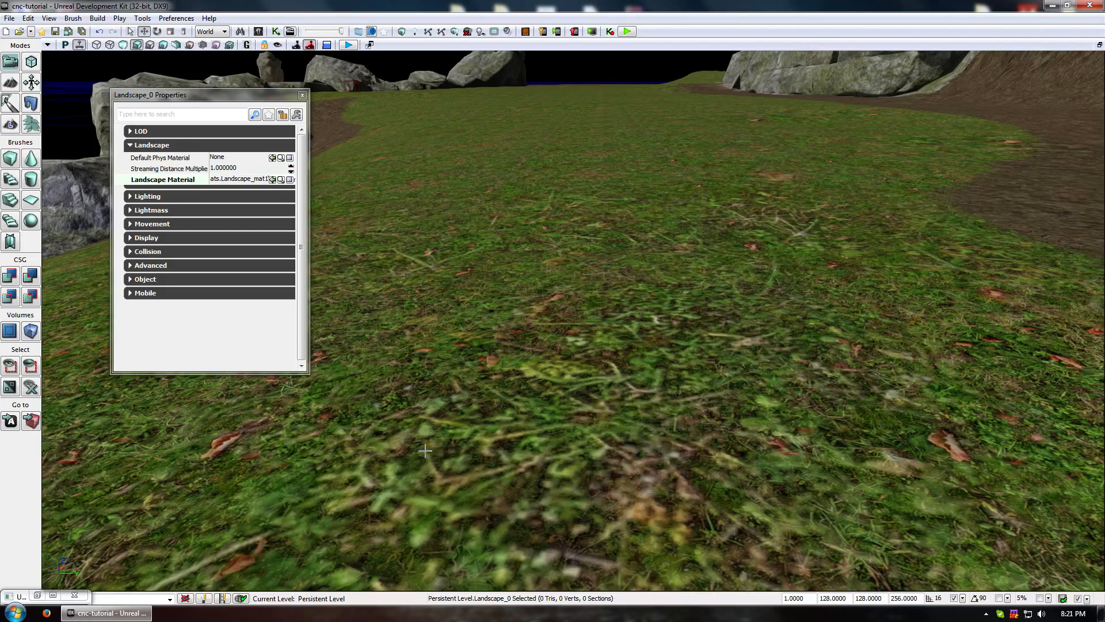
left_click_drag(425, 451, 581, 461)
right_click_drag(581, 460, 585, 412)
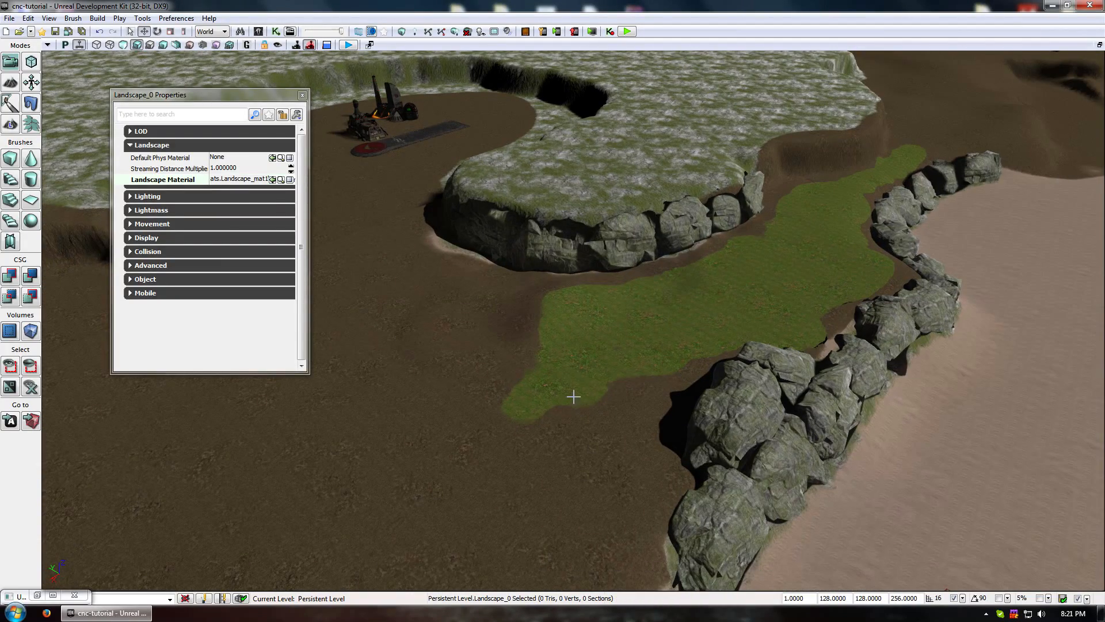
left_click(306, 93)
right_click_drag(401, 232, 385, 223)
left_click_drag(385, 223, 425, 213)
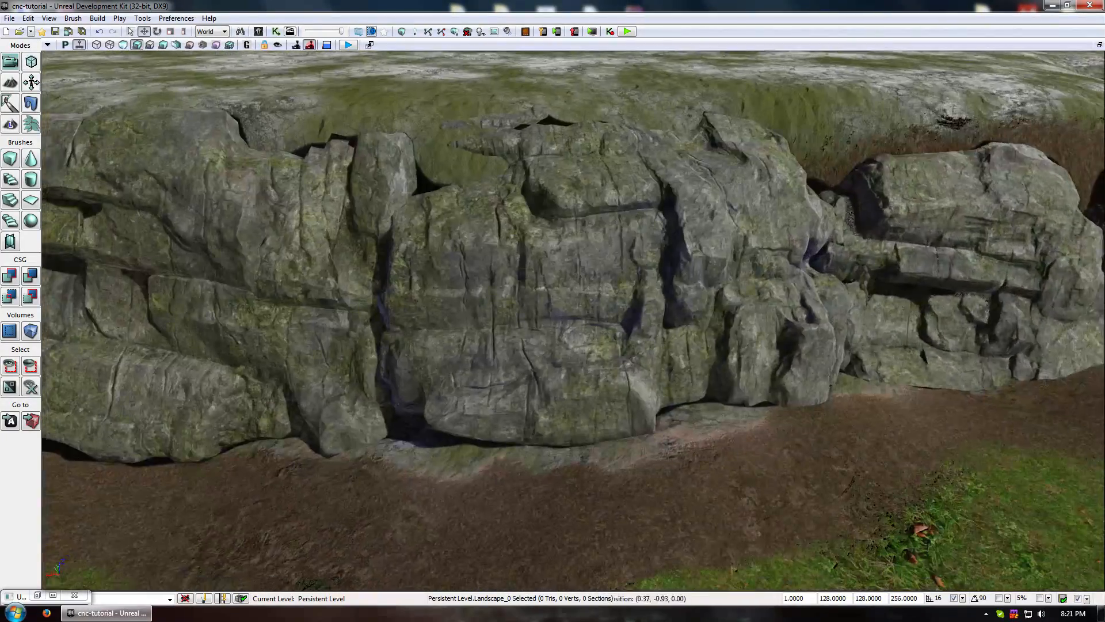
Examine the top of the rock wall, the painted grass strip and the surrounding muddy ground.
left_click_drag(552, 403, 555, 335)
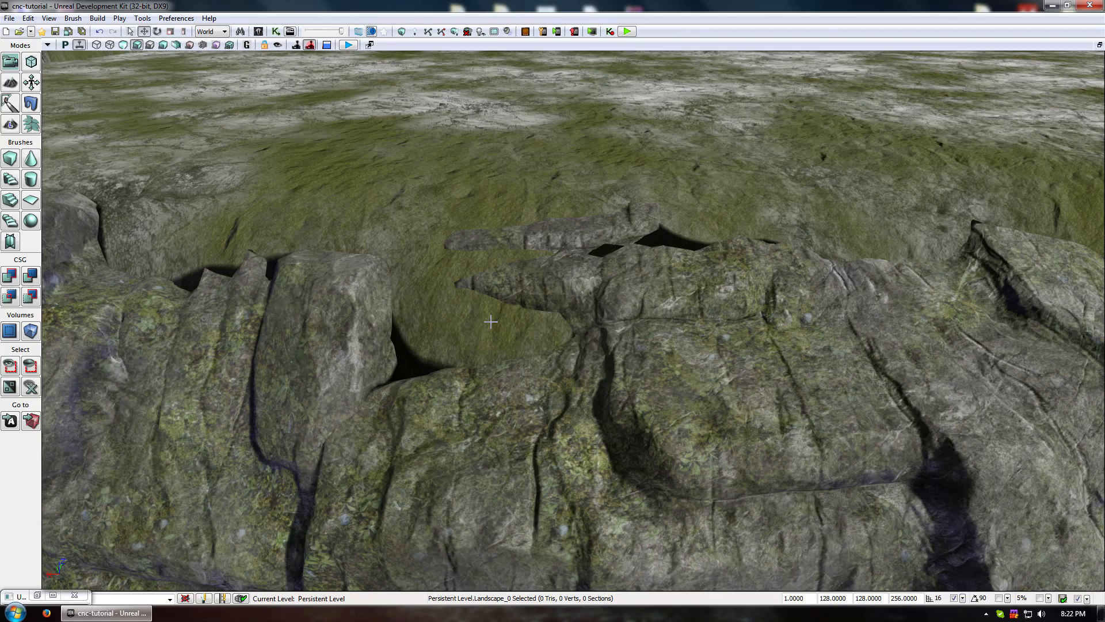
left_click_drag(460, 253, 316, 187)
left_click_drag(460, 288, 507, 397)
left_click_drag(529, 288, 541, 178)
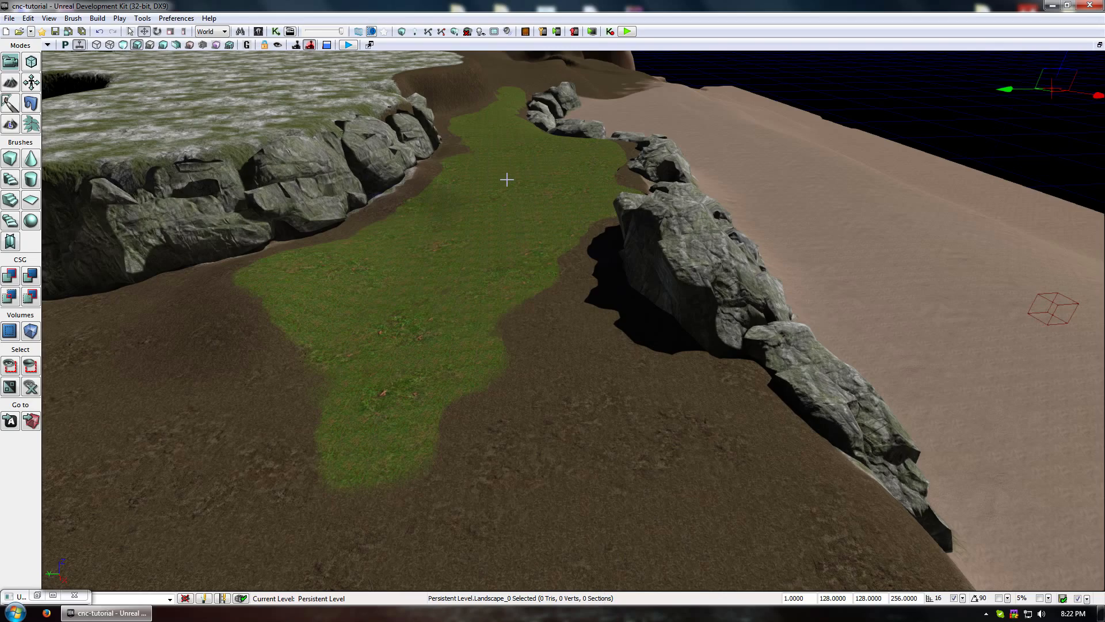
left_click_drag(539, 183, 449, 397)
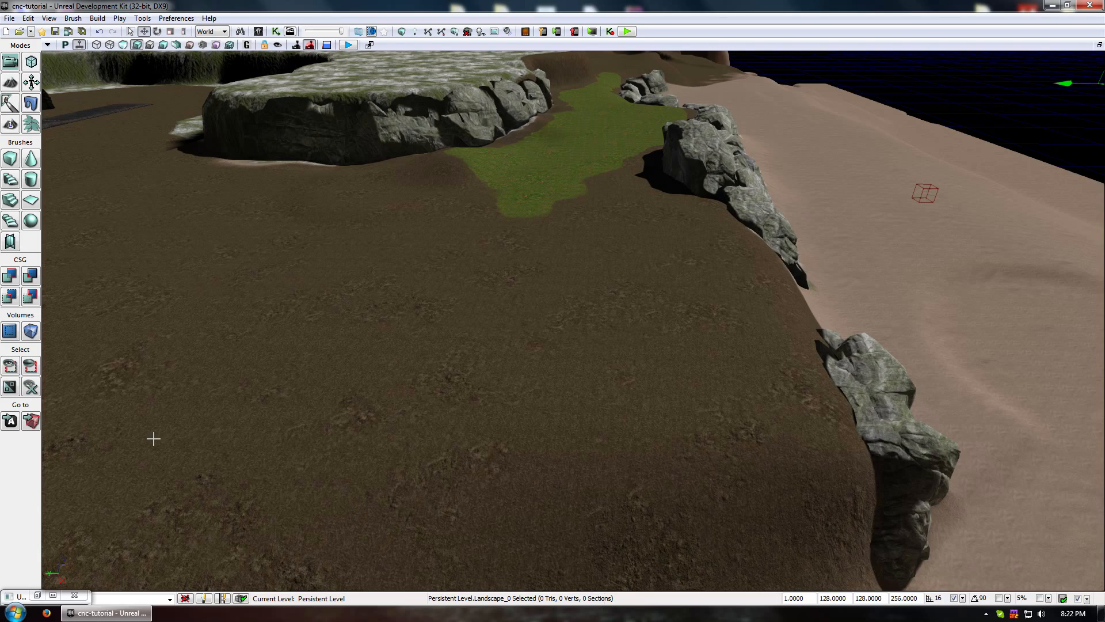
mouse_move(499, 417)
left_mouse_down()
mouse_move(469, 416)
mouse_move(471, 477)
mouse_move(495, 413)
left_mouse_up()
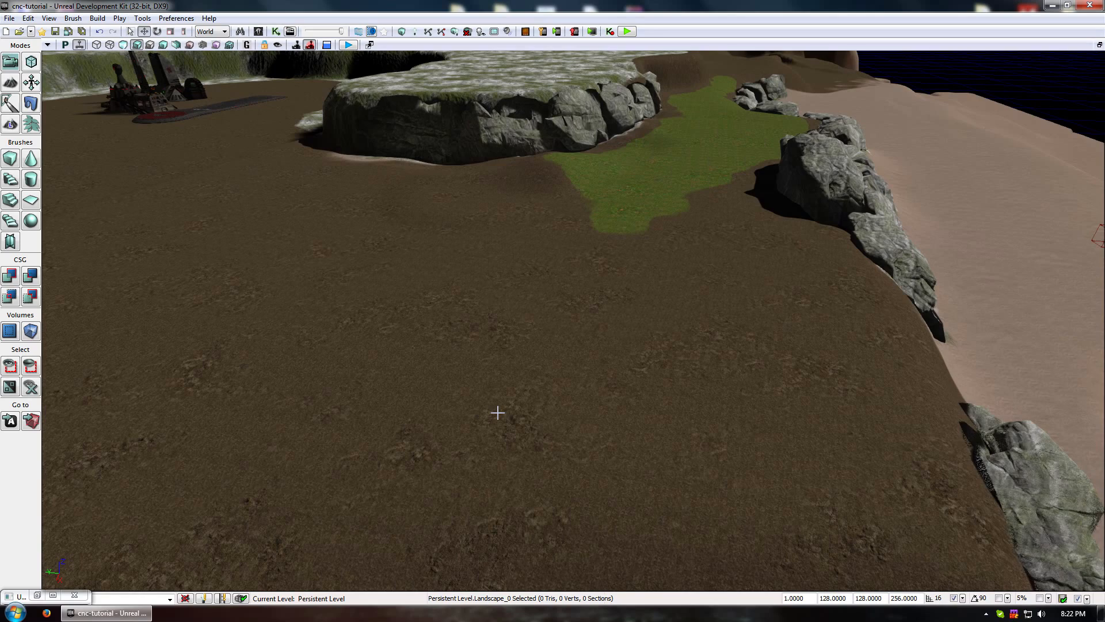
Locate the landscape's assigned material from its properties and open Landscape_mat1 in the material editor.
left_click(258, 32)
double_click(466, 426)
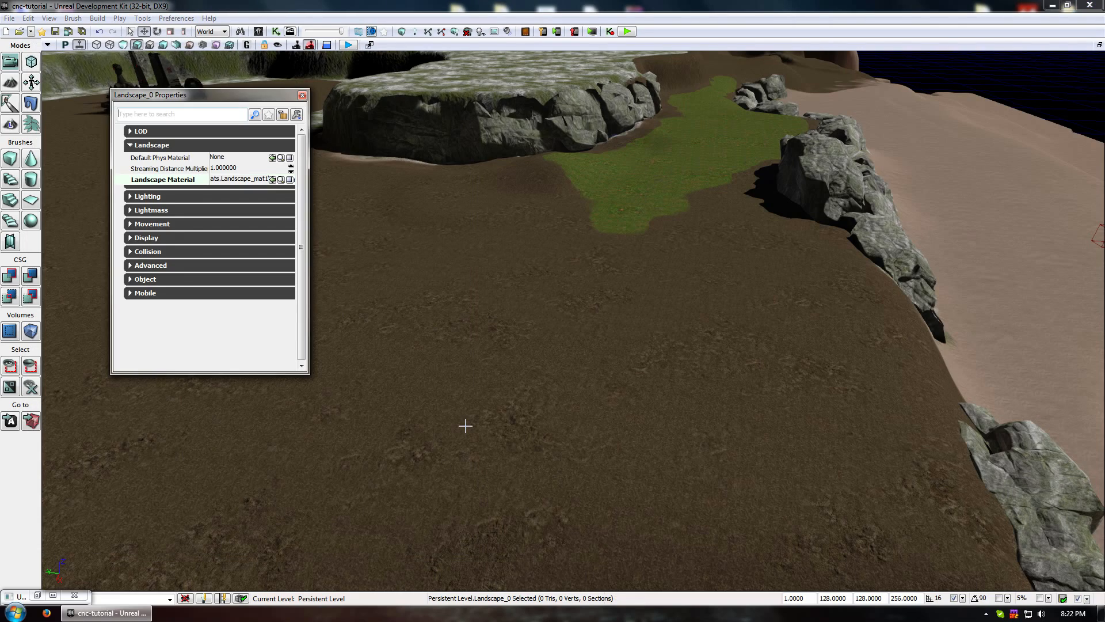
left_click(280, 182)
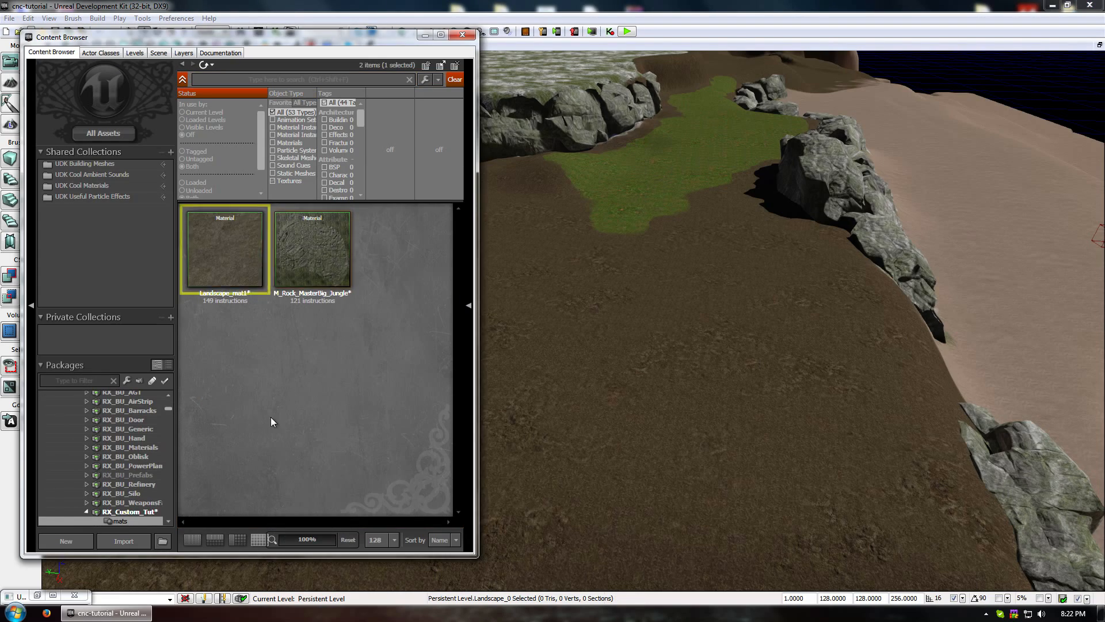
double_click(241, 258)
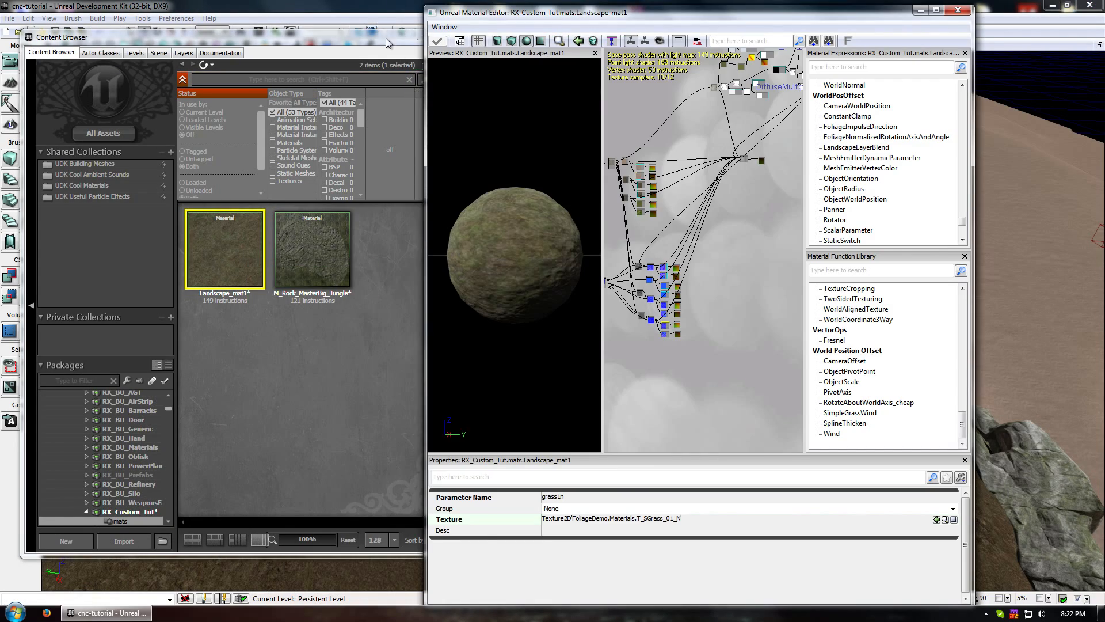
Search all texture assets for "tib" and select the T_TiberiumCracks texture.
left_click(387, 39)
left_click(236, 79)
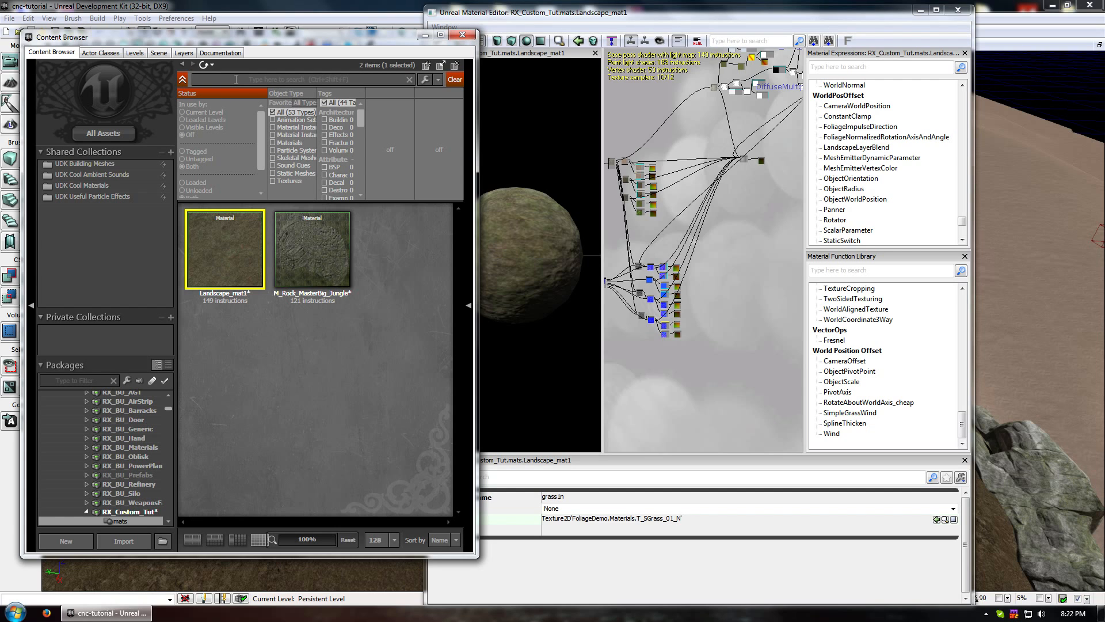
type("tib")
left_click(272, 181)
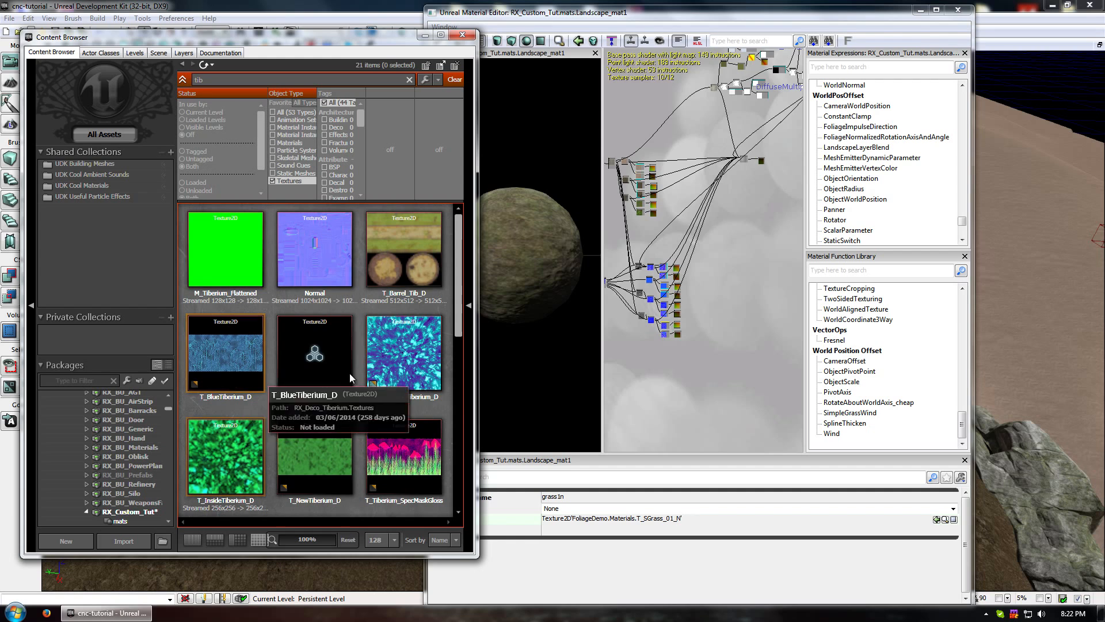
scroll(368, 357, "down", 3)
left_click(226, 397)
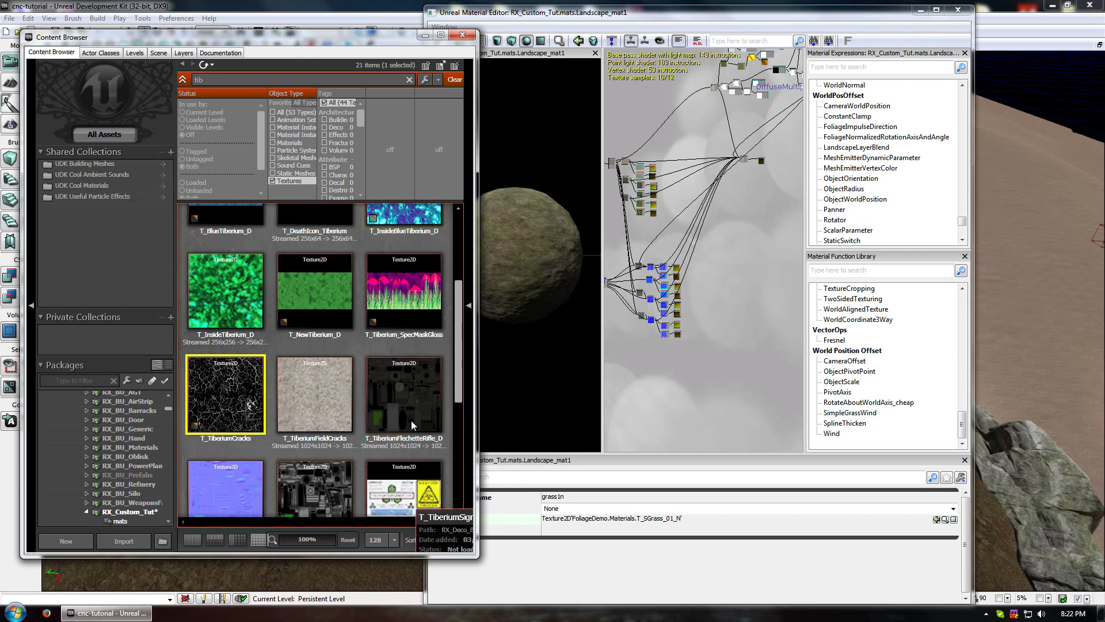
scroll(345, 426, "up", 3)
scroll(323, 427, "down", 2)
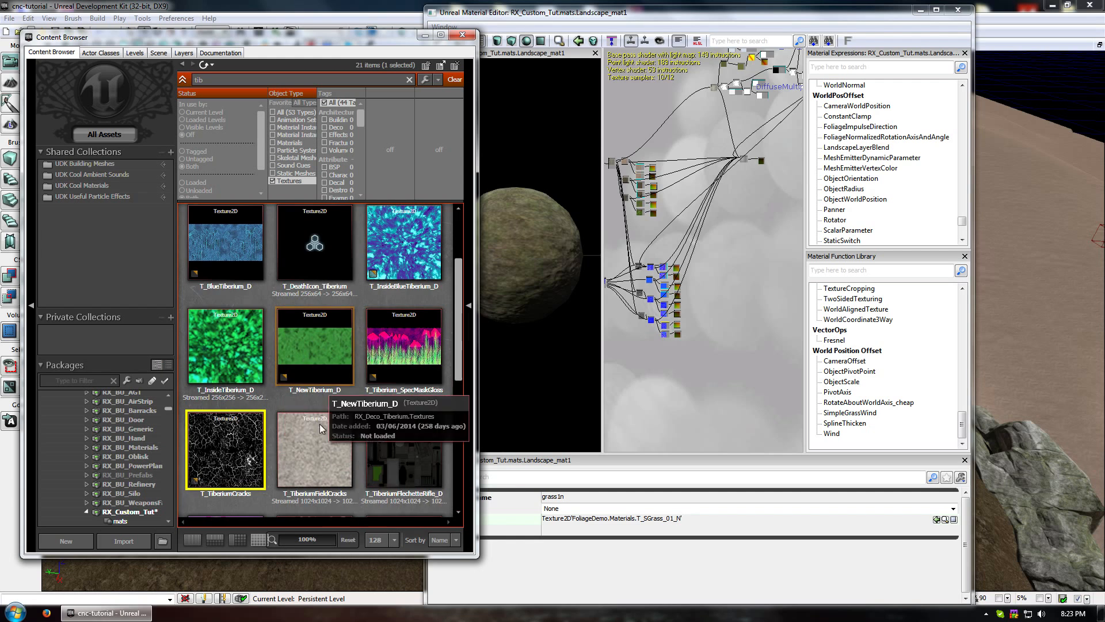
Add a Texture Sample of T_TiberiumCracks to the graph's empty area, close the Content Browser and maximize the material editor.
left_click_drag(220, 459, 334, 534)
left_click_drag(612, 401, 609, 396)
left_click(462, 34)
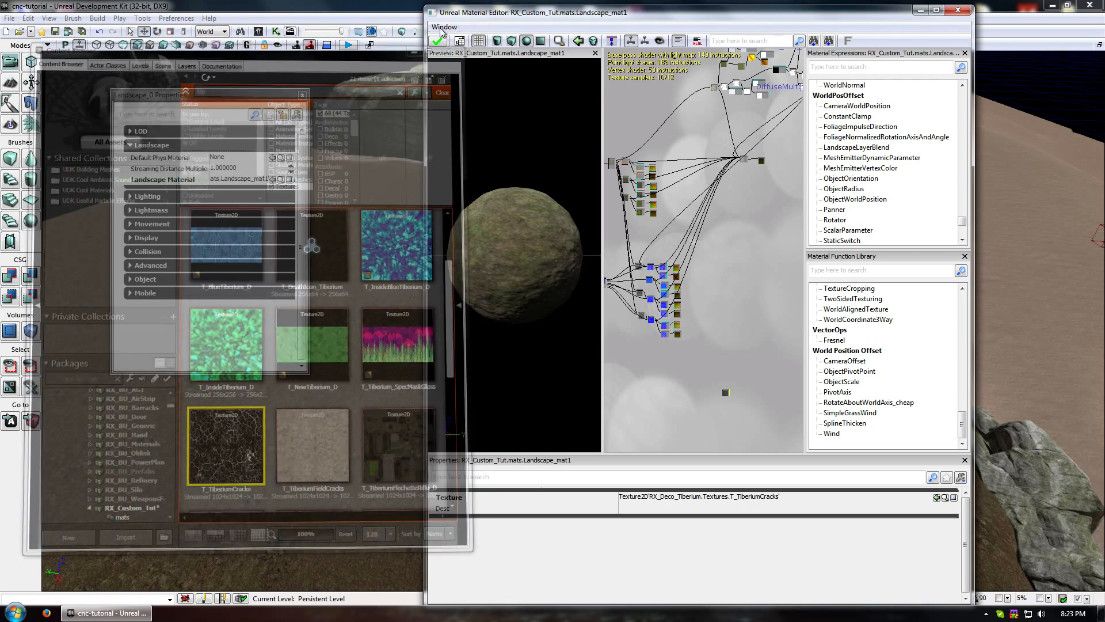
left_click(935, 10)
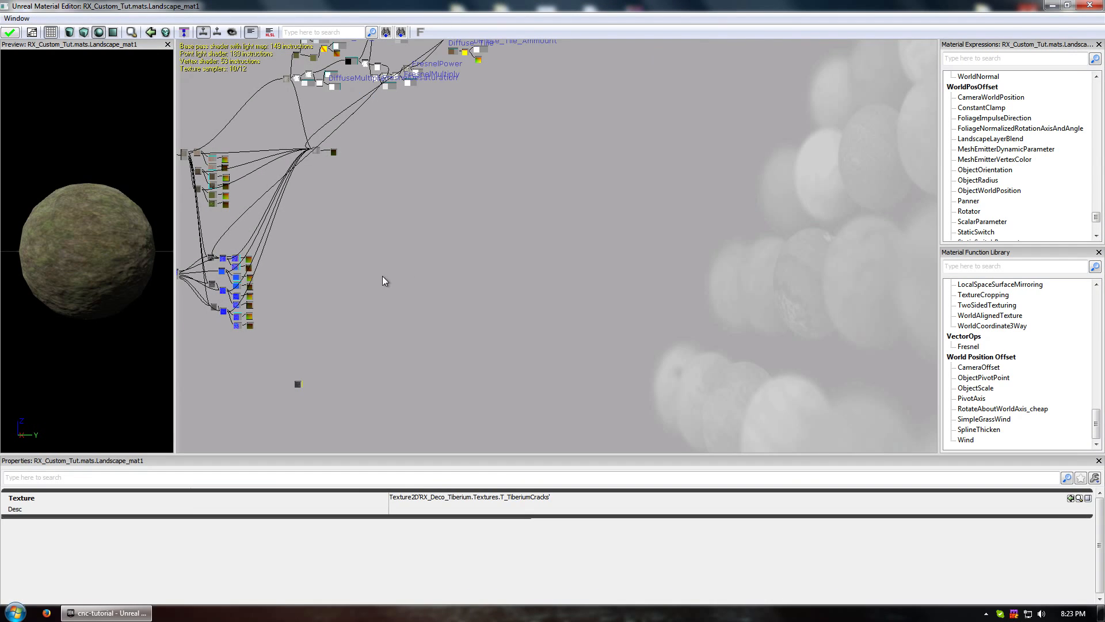
Move the sand, mud and grass diffuse nodes with their Lerps together slightly up and away from the Layer Blend.
scroll(375, 348, "up", 2)
left_click_drag(304, 368, 573, 307)
left_click_drag(457, 340, 774, 310)
scroll(439, 185, "up", 5)
left_click_drag(511, 116, 507, 314)
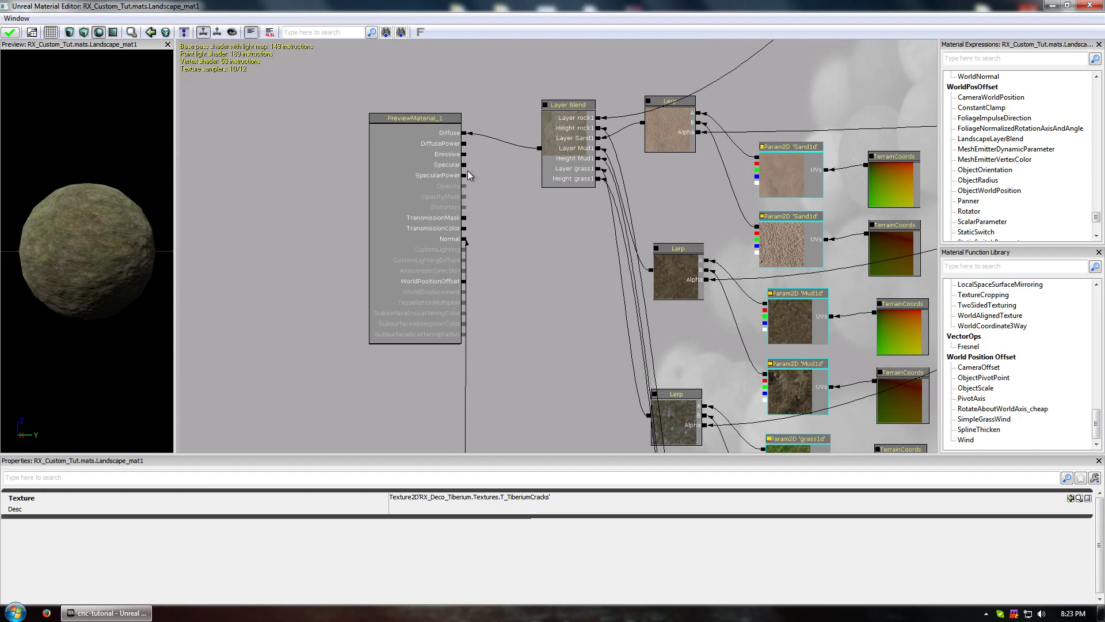
scroll(467, 173, "down", 7)
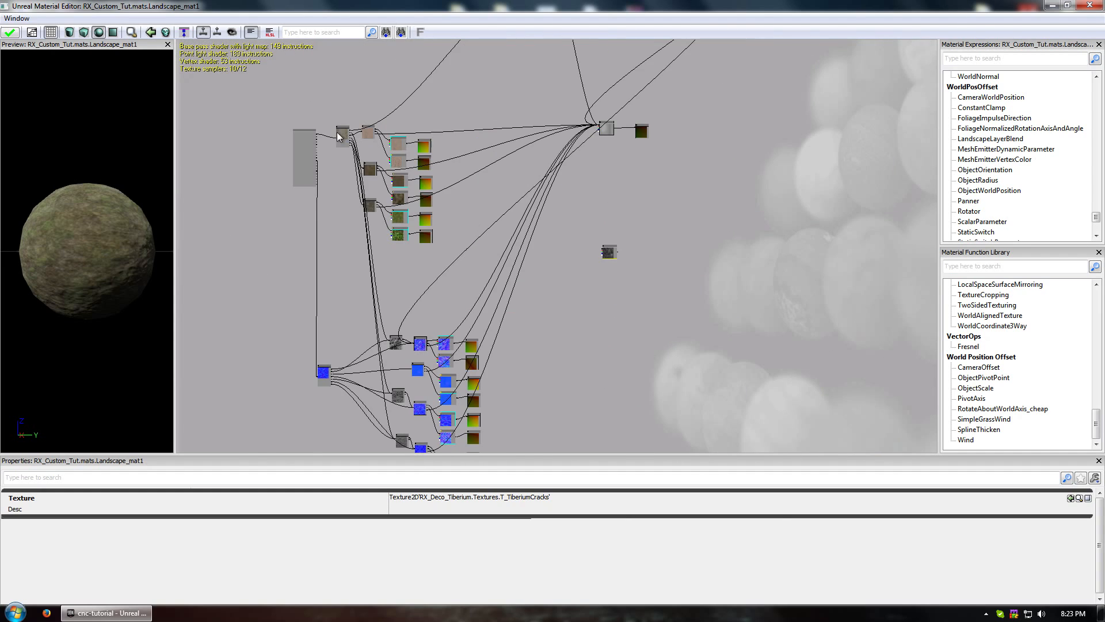
left_click_drag(508, 73, 374, 290, "ctrl+alt")
left_click_drag(369, 207, 383, 167)
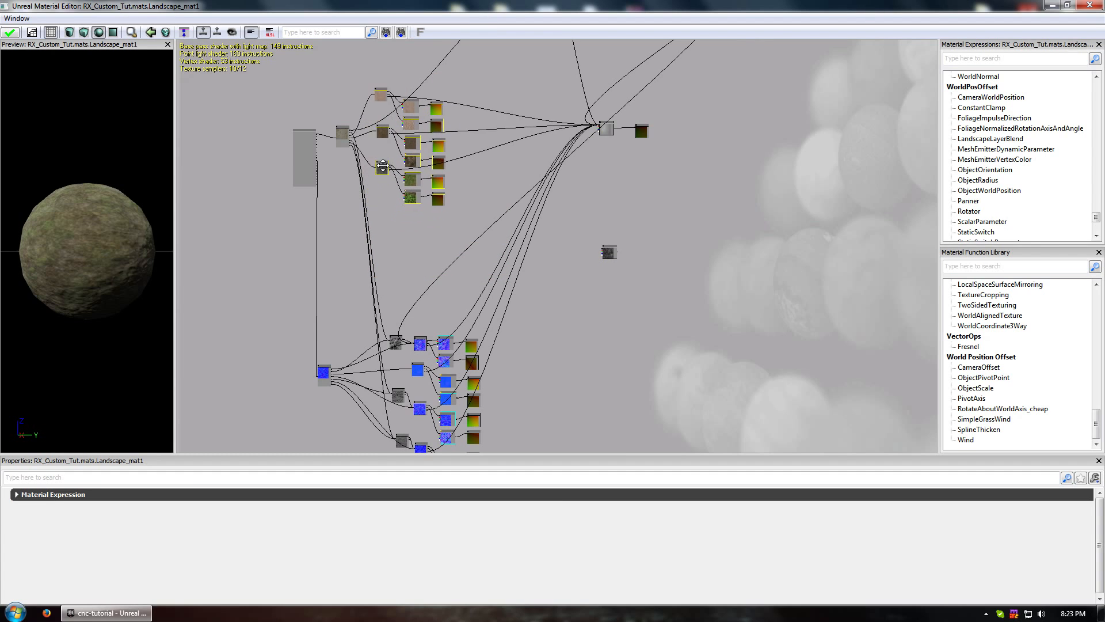
left_click(335, 93)
Shift the diffuse Layer Blend together with its sand, mud and grass nodes further up in the graph.
left_click_drag(320, 47, 472, 218, "ctrl+alt")
left_click_drag(439, 254, 420, 357)
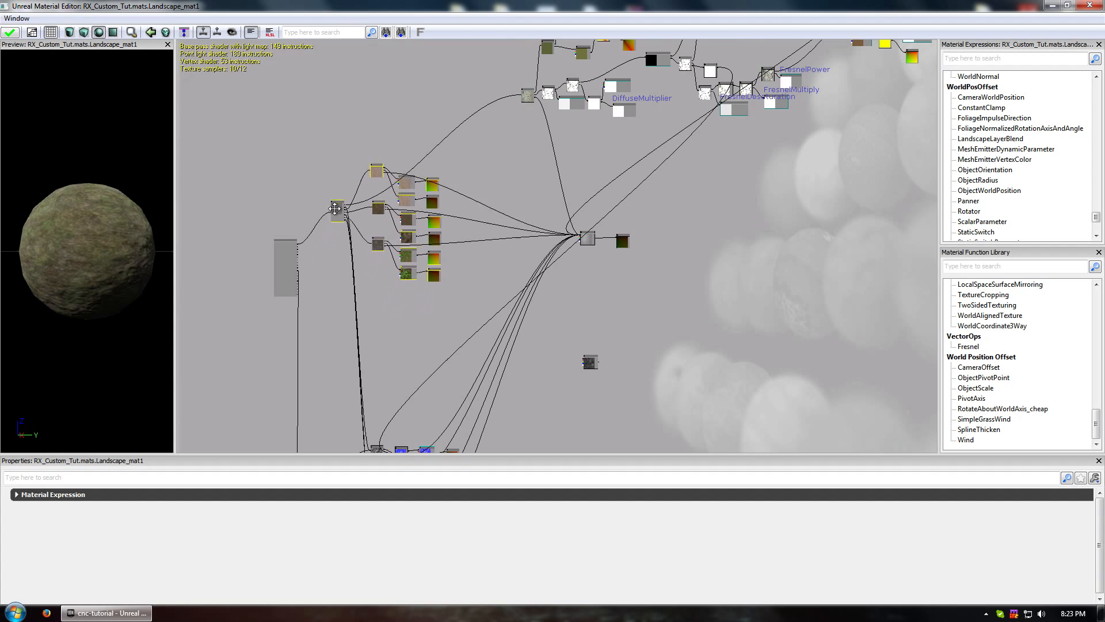
left_click_drag(334, 208, 323, 176)
Move the rock and moss diffuse network closer to the diffuse Layer Blend and clear the selection.
left_click_drag(543, 165, 287, 256)
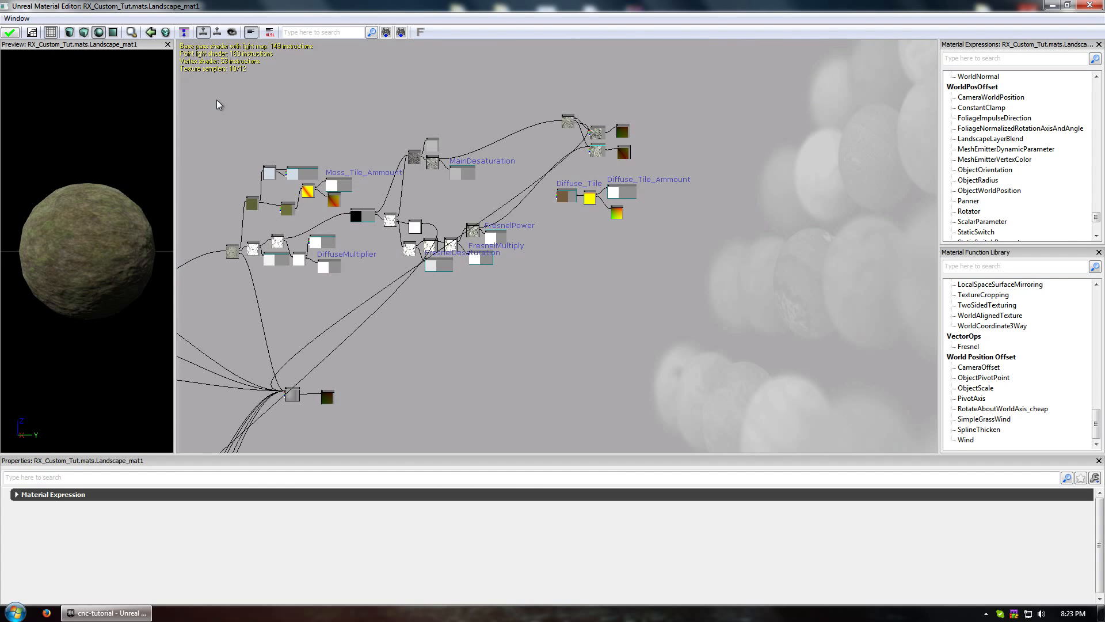
left_click_drag(216, 105, 726, 305, "ctrl+alt")
left_click_drag(499, 332, 815, 244)
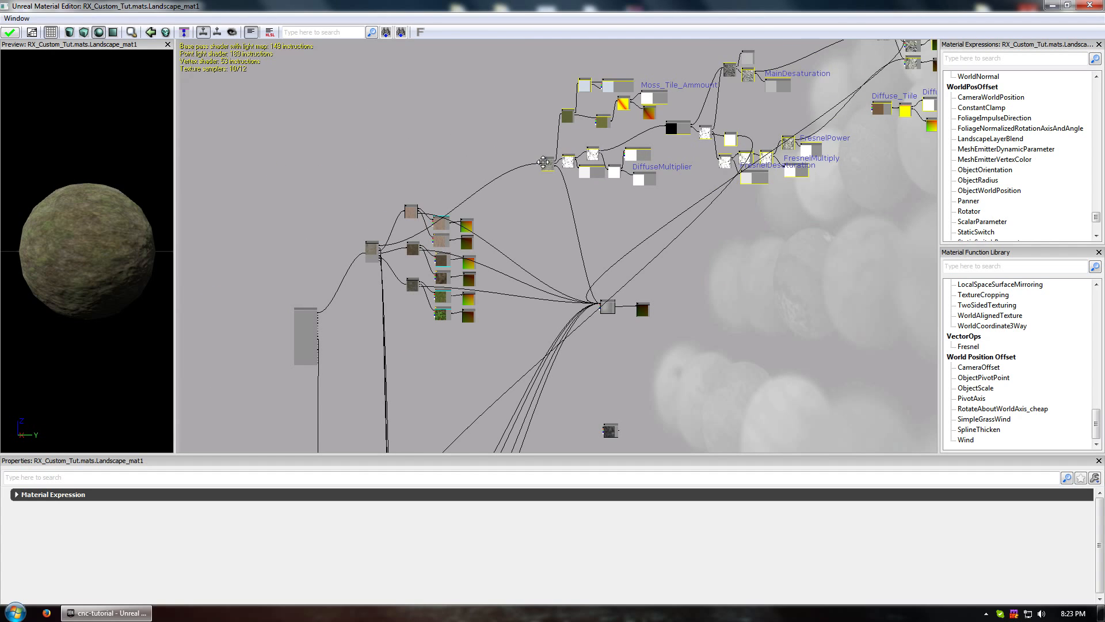
left_click_drag(543, 162, 406, 139, "ctrl")
left_click_drag(658, 425, 618, 284)
left_click(618, 284)
Inspect the T_TiberiumCracks Texture Sample, the diffuse Layer Blend's layers and the normal Layer Blend network.
scroll(575, 292, "up", 2)
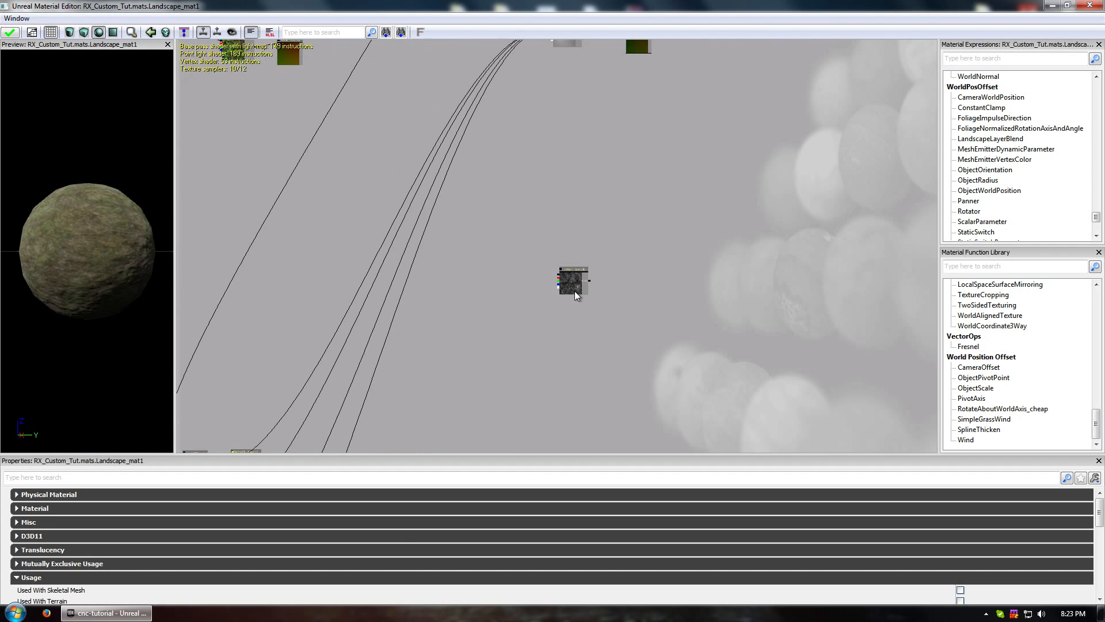
scroll(606, 292, "up", 3)
scroll(575, 289, "up", 3)
left_click_drag(459, 226, 549, 237)
scroll(584, 260, "down", 3)
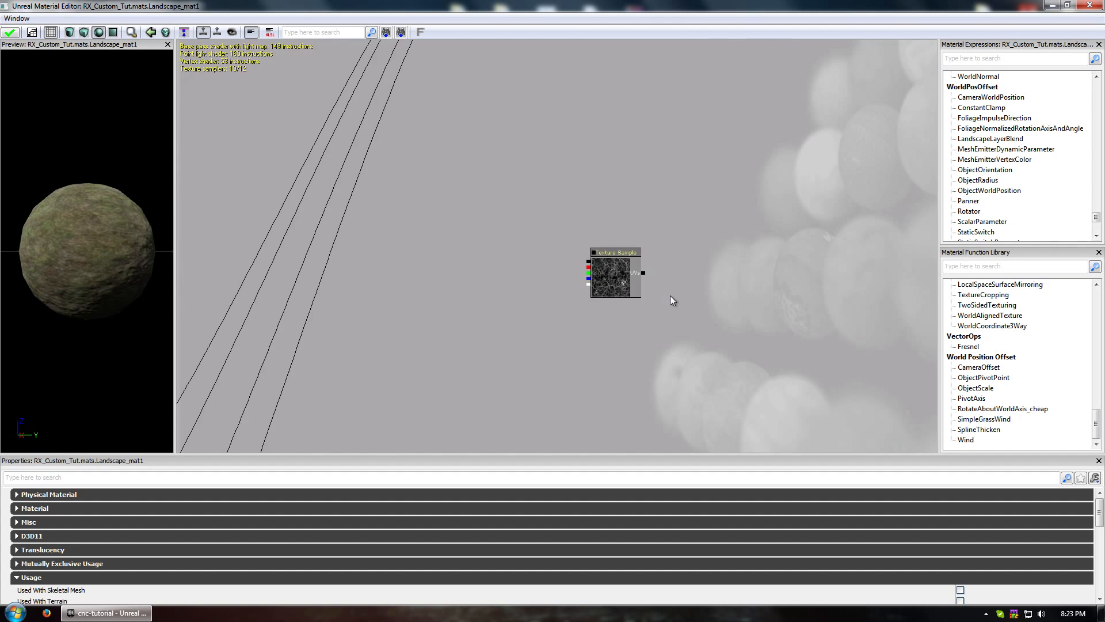
left_click_drag(488, 180, 836, 518)
left_click_drag(403, 228, 717, 327)
left_click(451, 95)
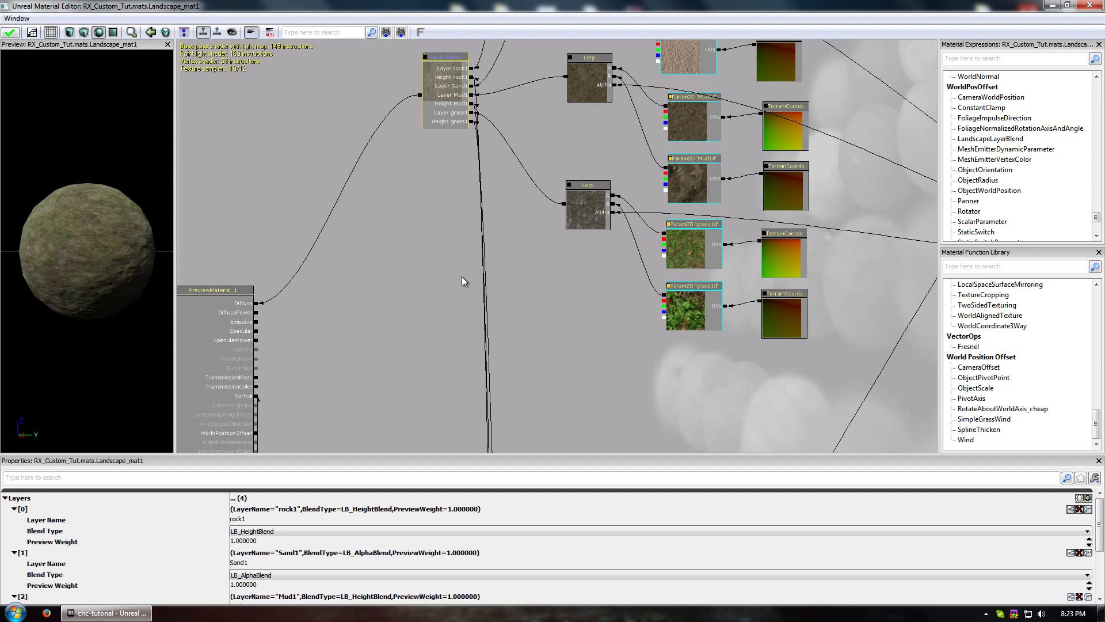
left_click_drag(455, 287, 430, 45)
left_click_drag(422, 311, 467, 53)
left_click_drag(414, 317, 444, 49)
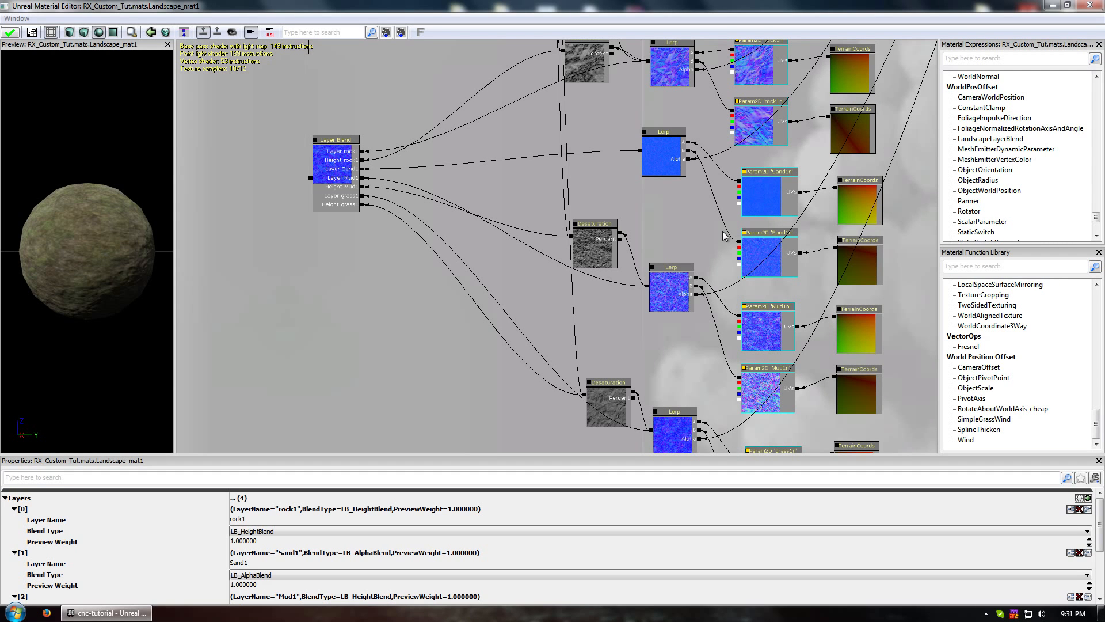
Review the overall graph layout and the free space around the T_TiberiumCracks Texture Sample.
left_click_drag(684, 236, 582, 303)
scroll(583, 299, "down", 6)
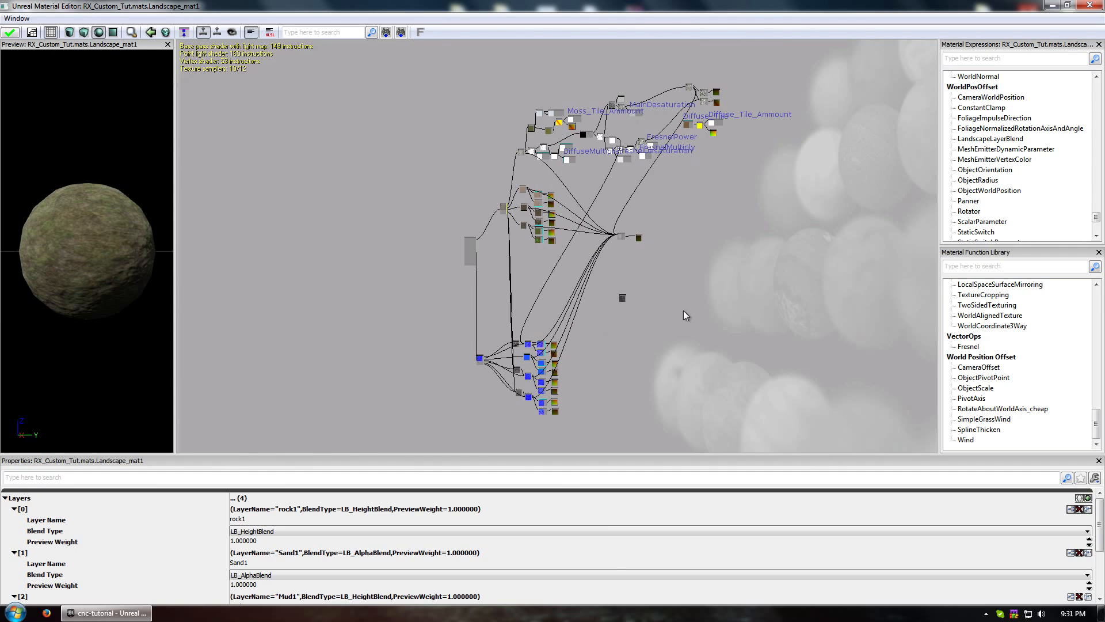
scroll(535, 322, "up", 6)
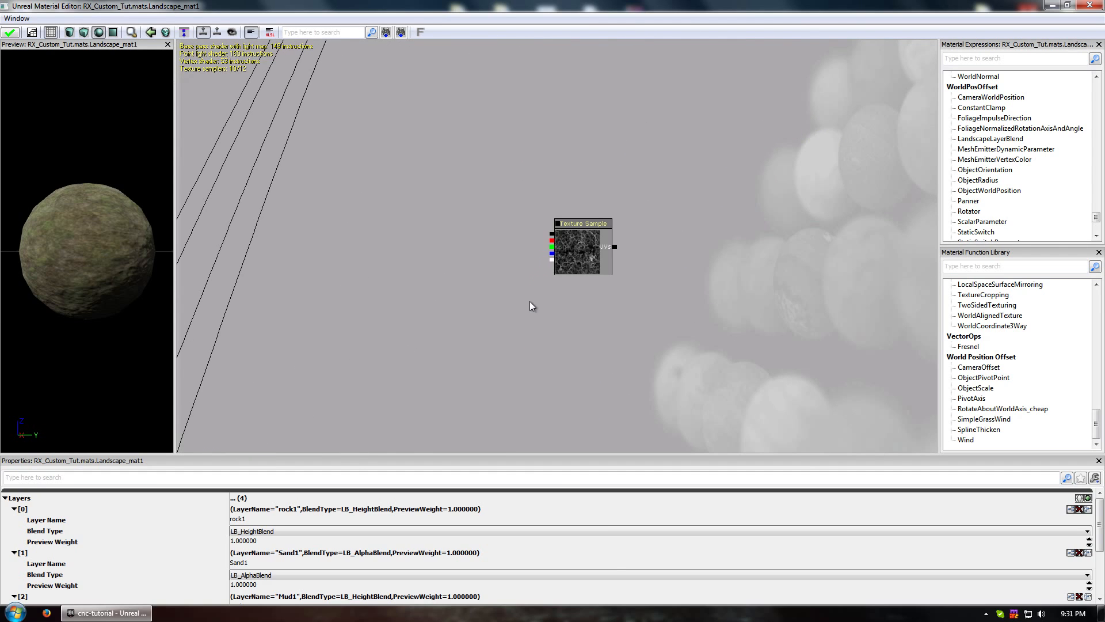
left_click_drag(521, 289, 633, 325)
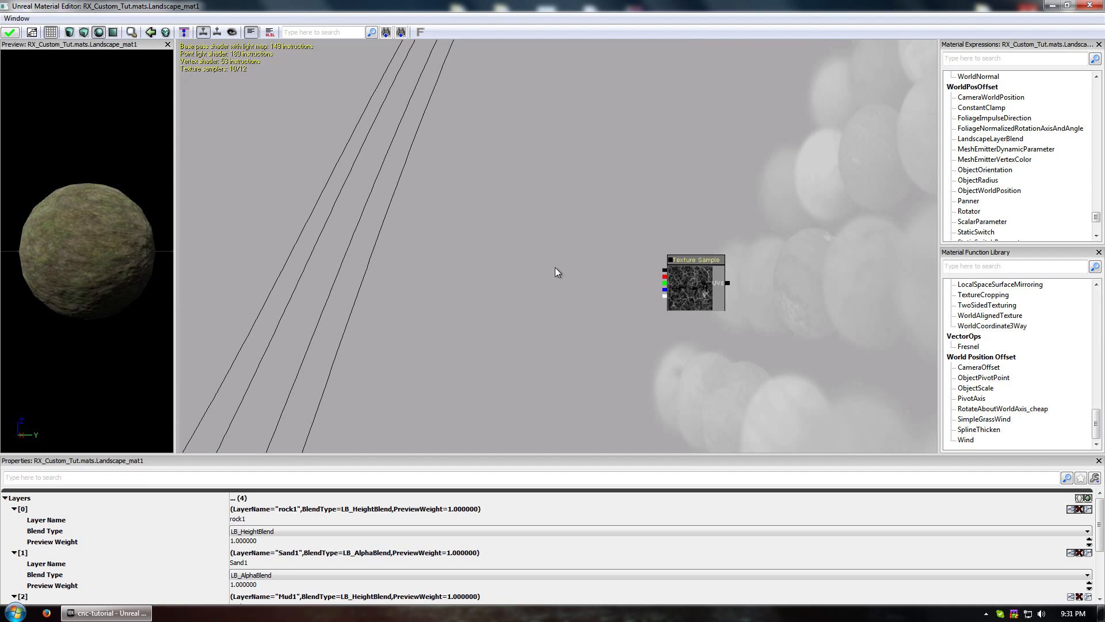
left_click_drag(637, 259, 525, 54)
scroll(524, 107, "down", 6)
left_click_drag(505, 194, 488, 312)
left_click_drag(460, 251, 528, 302)
scroll(611, 296, "up", 3)
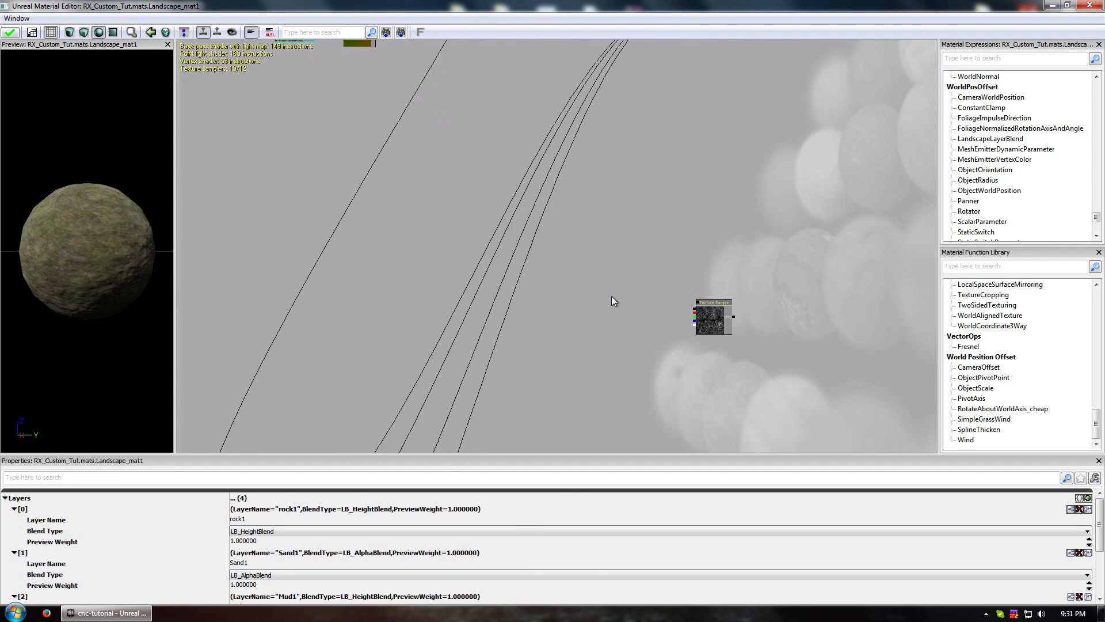
left_click_drag(611, 300, 515, 285)
scroll(515, 295, "down", 3)
Add a Constant3Vector node and place it directly above the T_TiberiumCracks Texture Sample.
right_click(492, 268)
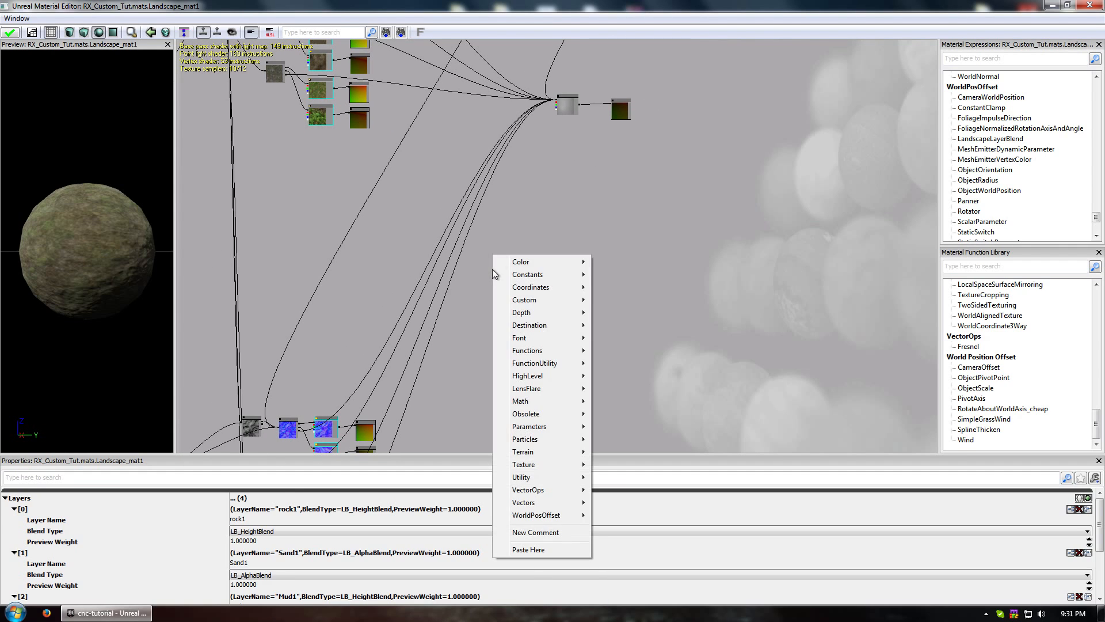
left_click(585, 301)
scroll(585, 297, "up", 3)
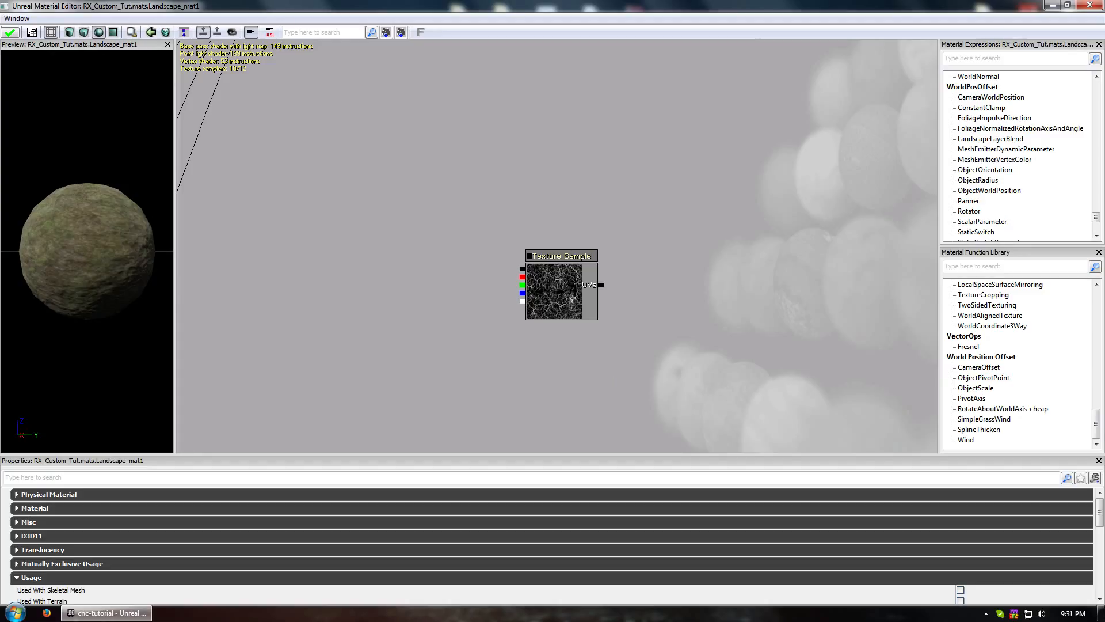
right_click(422, 106)
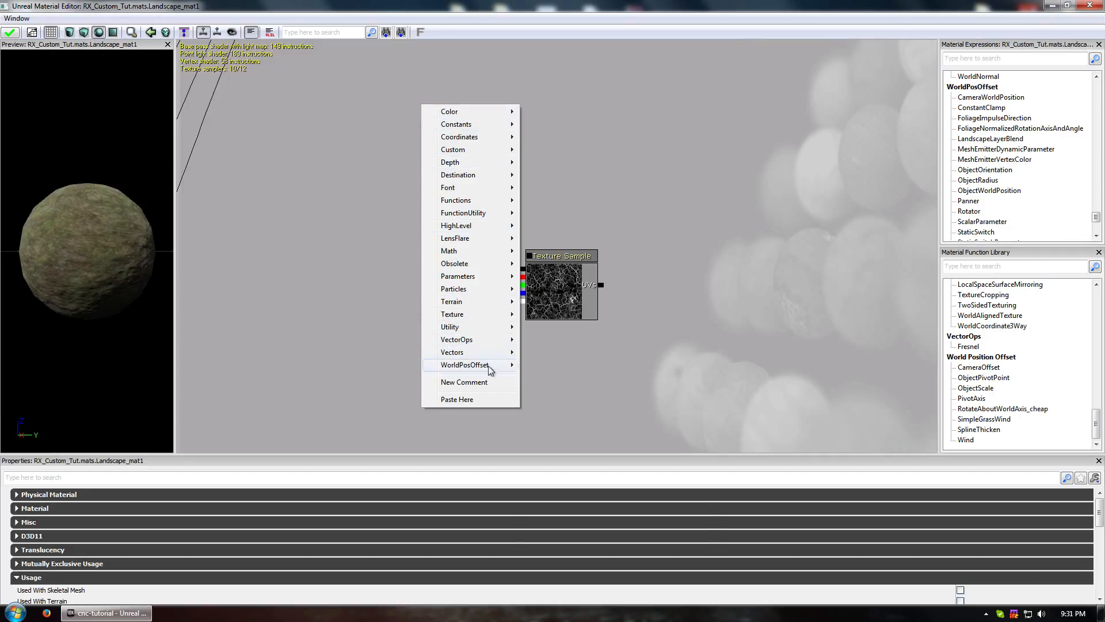
mouse_move(488, 353)
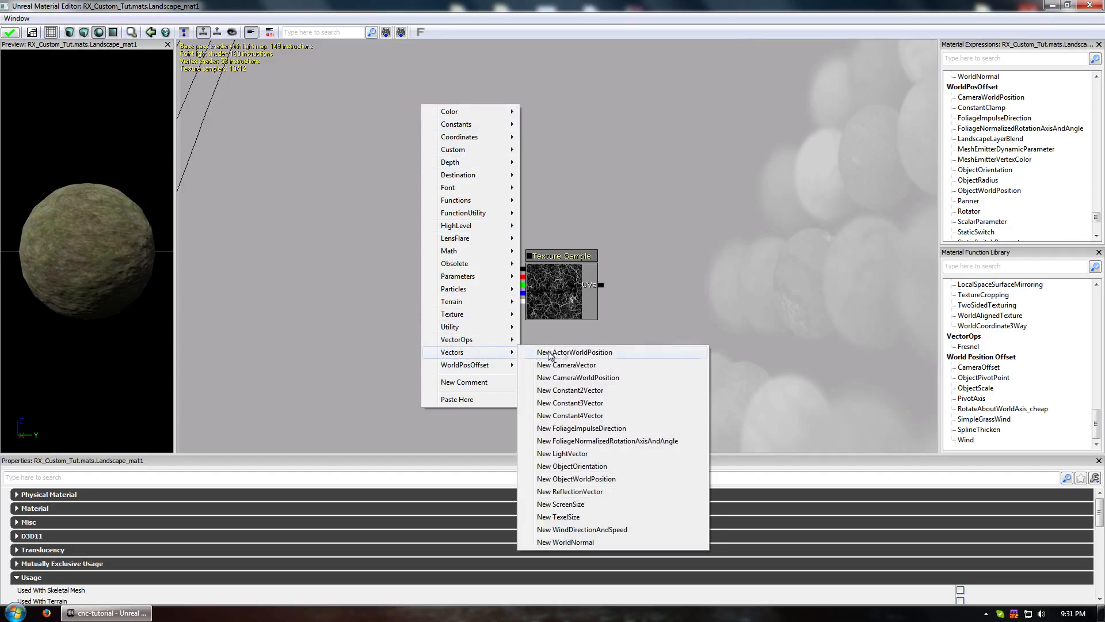
left_click(593, 405)
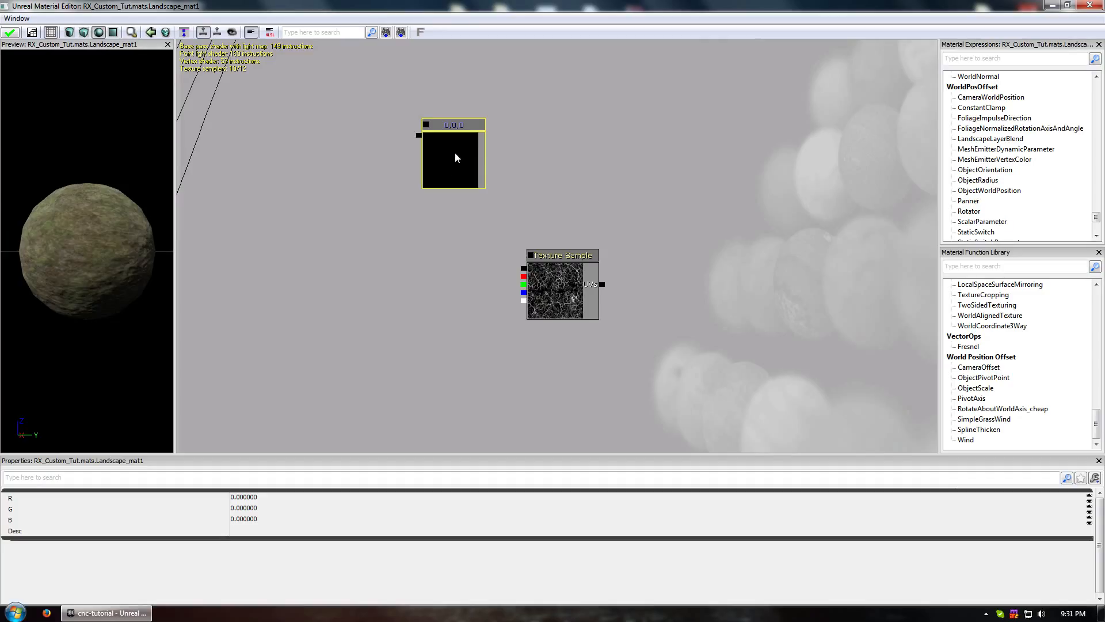
left_click_drag(455, 157, 558, 205)
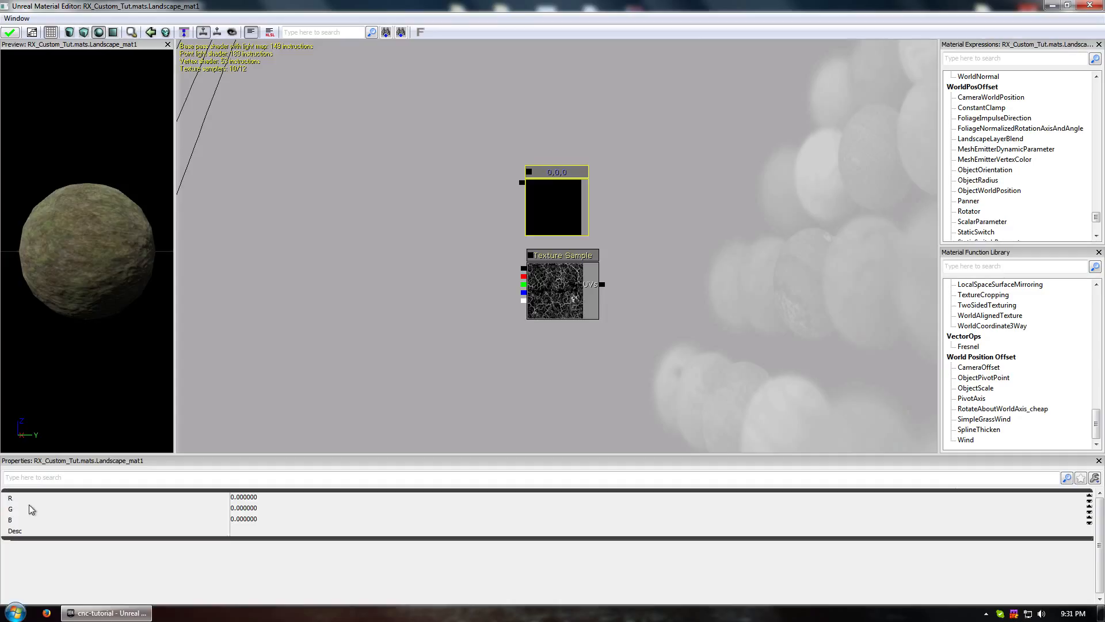
Convert the Constant3Vector node above the T_TiberiumCracks Texture Sample to a parameter.
left_click(255, 497)
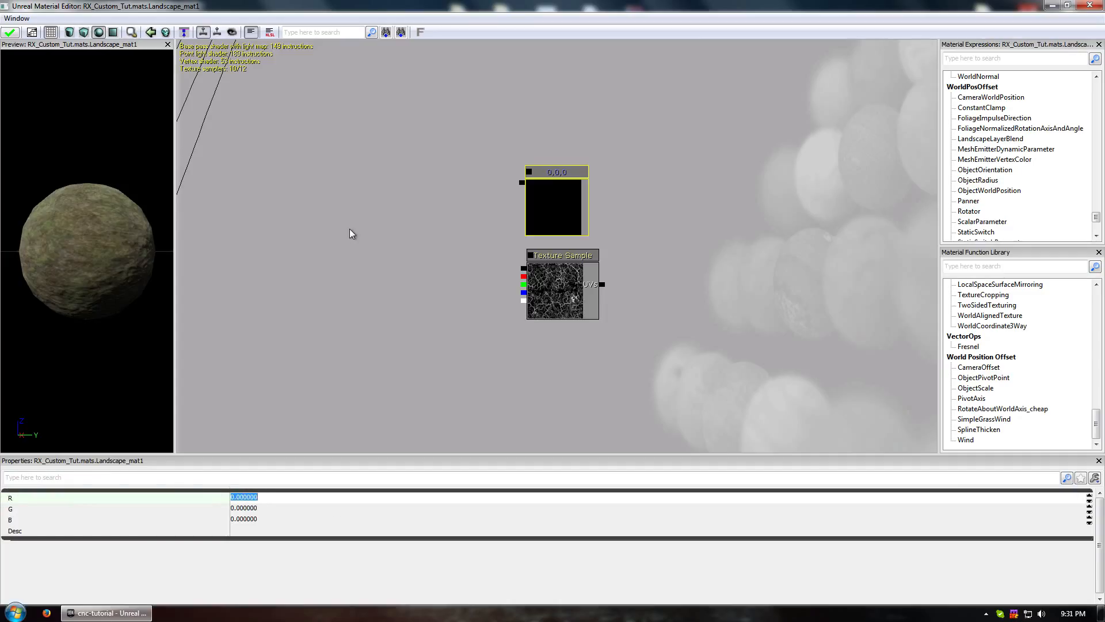
right_click(569, 176)
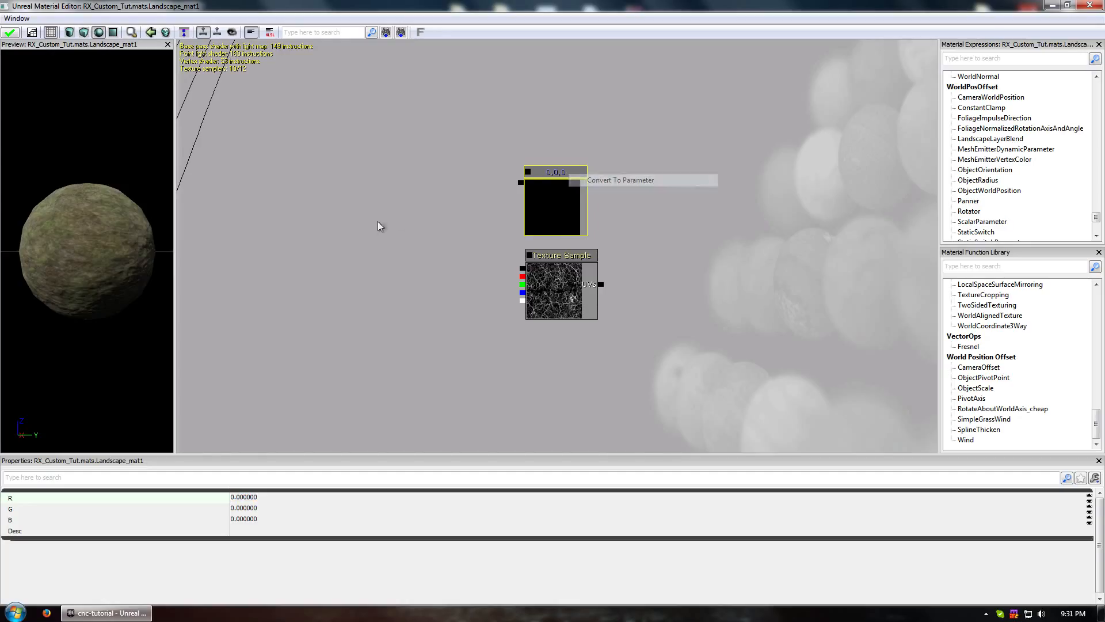
left_click(620, 181)
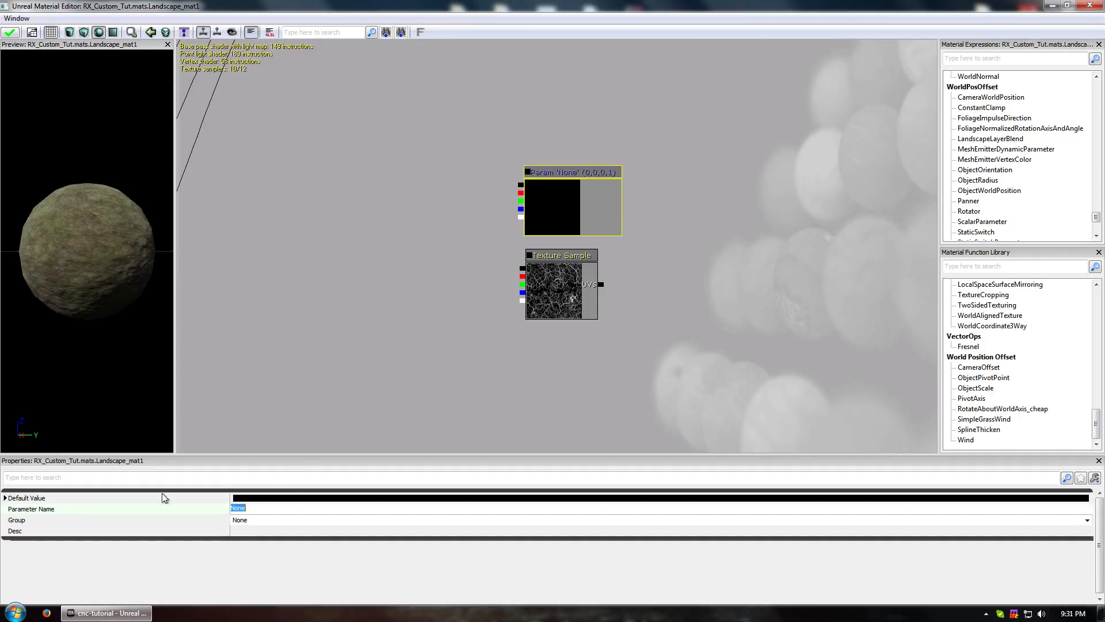
left_click(303, 499)
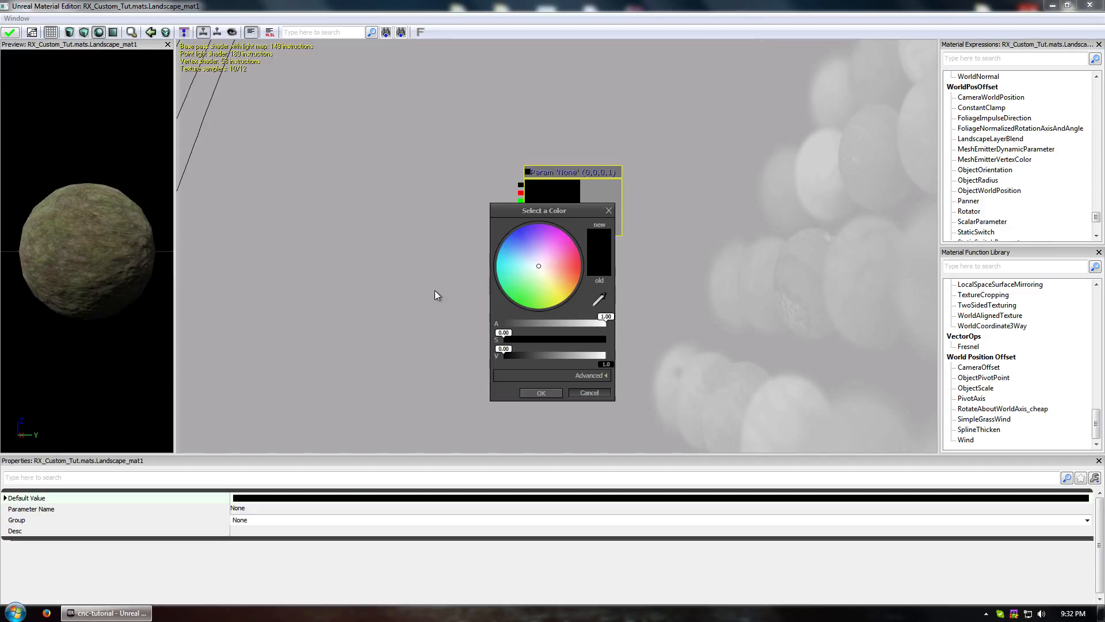
key("Escape")
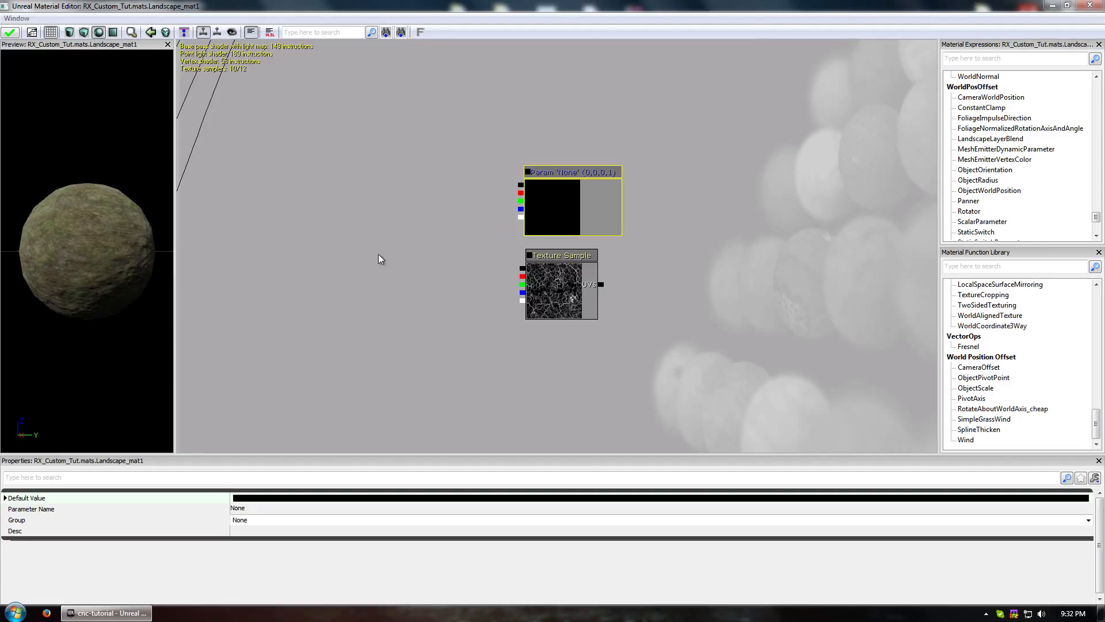
Add a Multiply node in the free space to the left of the vector parameter and the T_TiberiumCracks Texture Sample.
left_click_drag(380, 258, 427, 269)
right_click(446, 216)
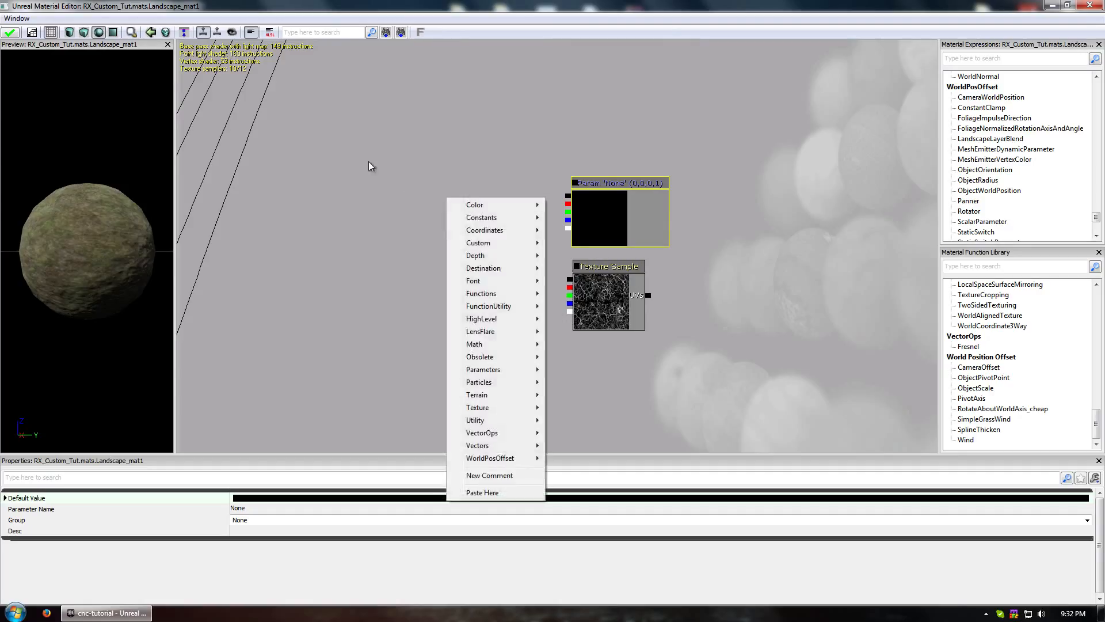
left_click(371, 167)
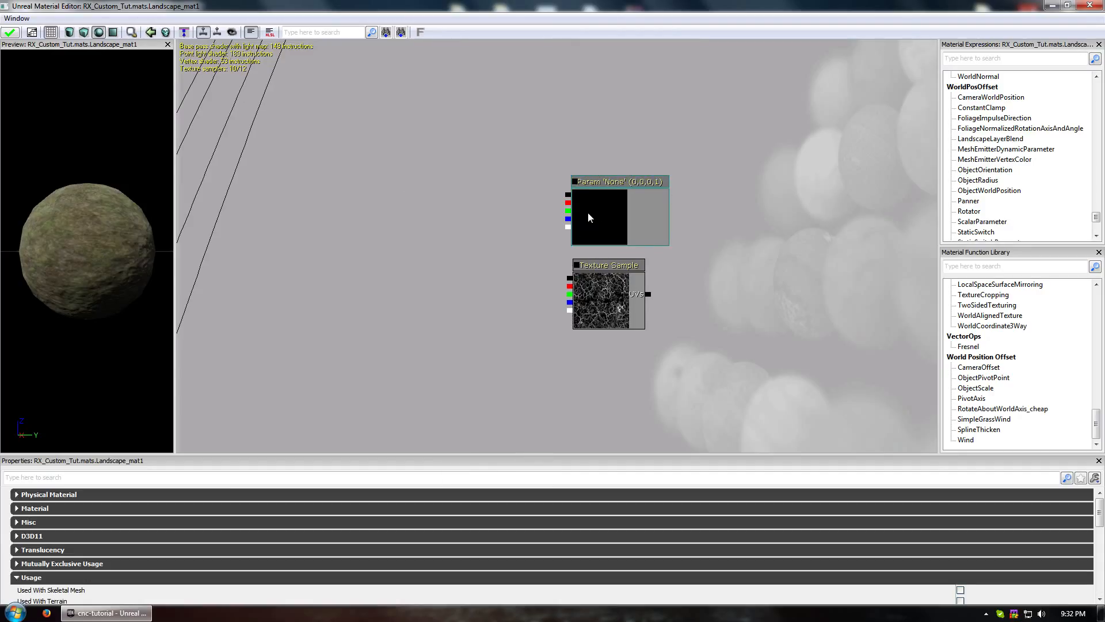
left_click(616, 195)
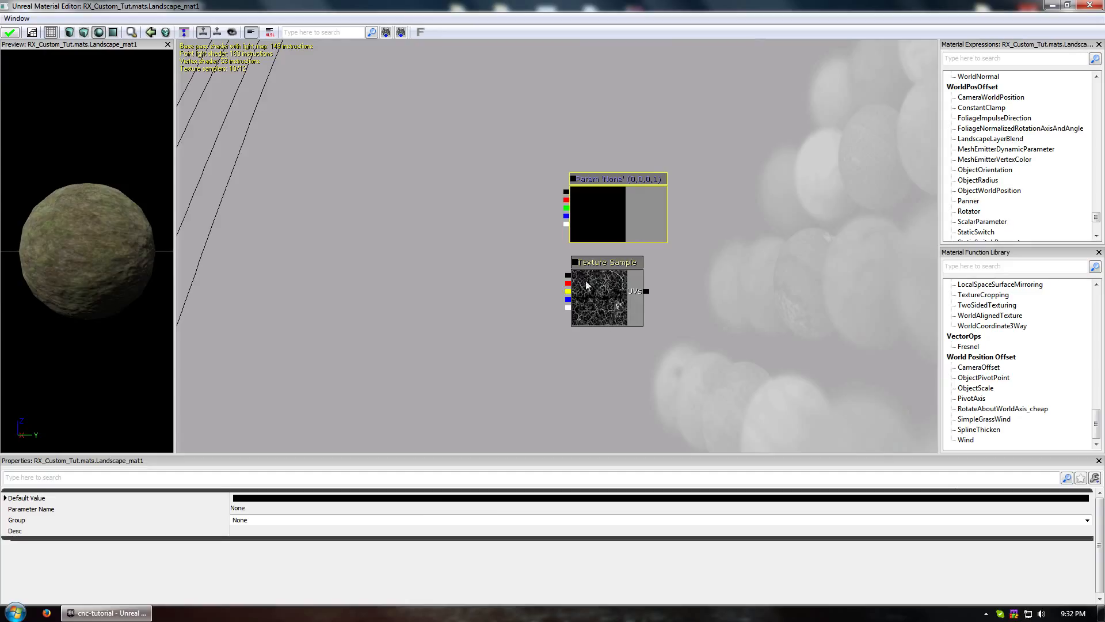
left_click(588, 296)
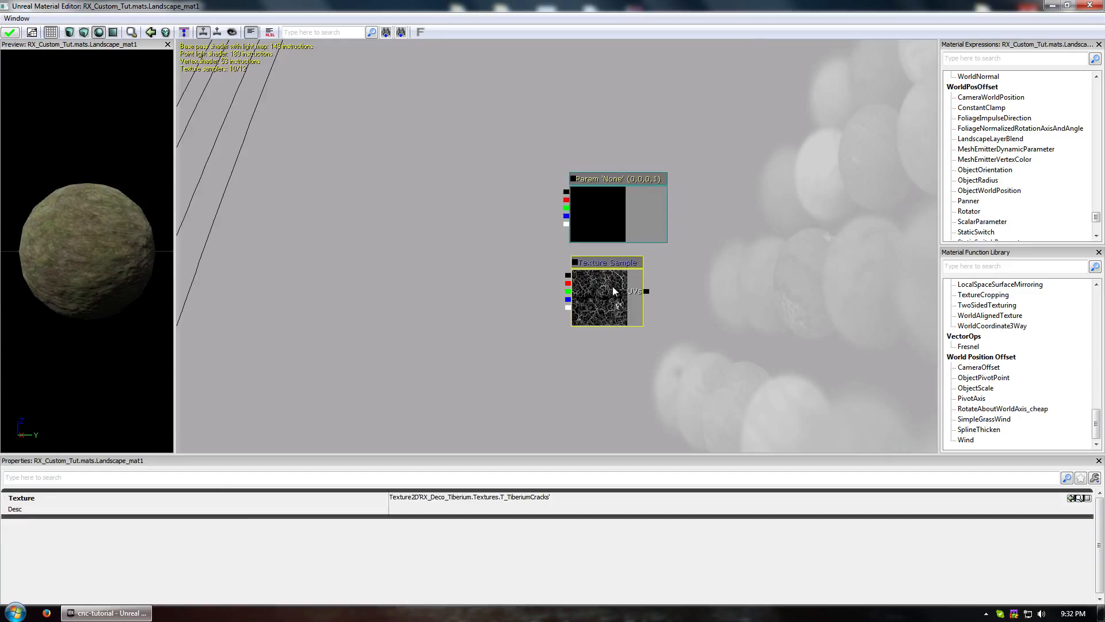
right_click(330, 192)
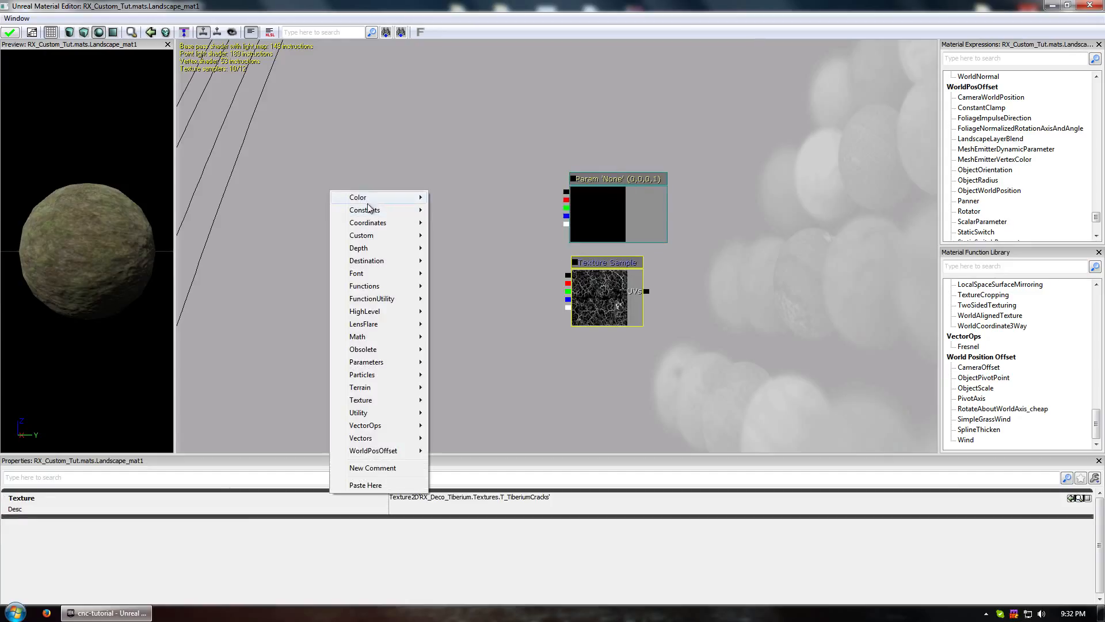
mouse_move(360, 338)
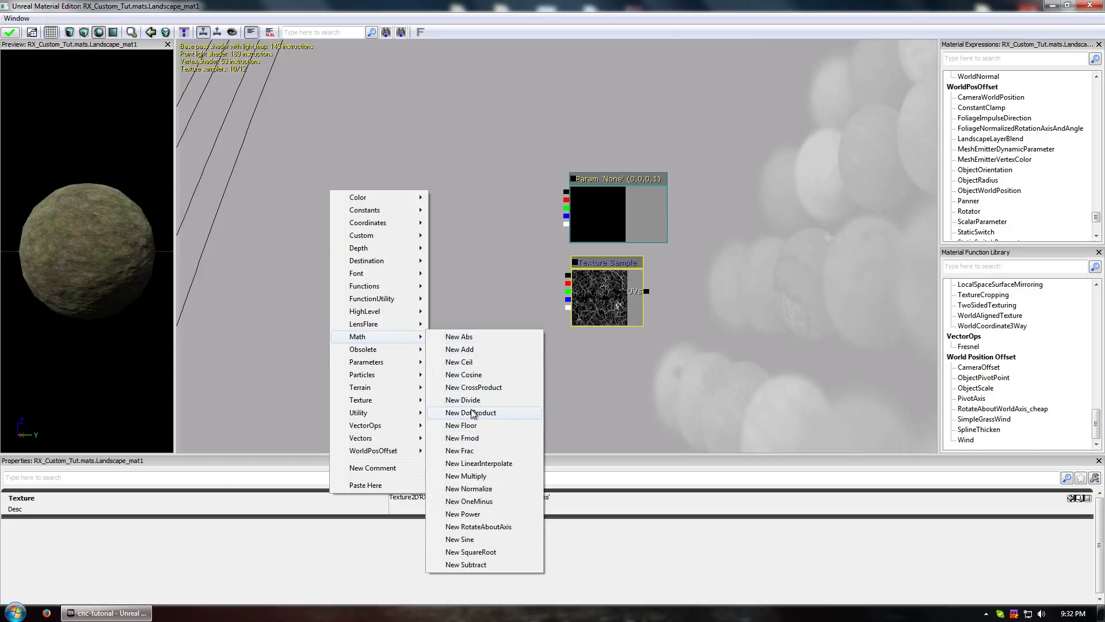
left_click(469, 476)
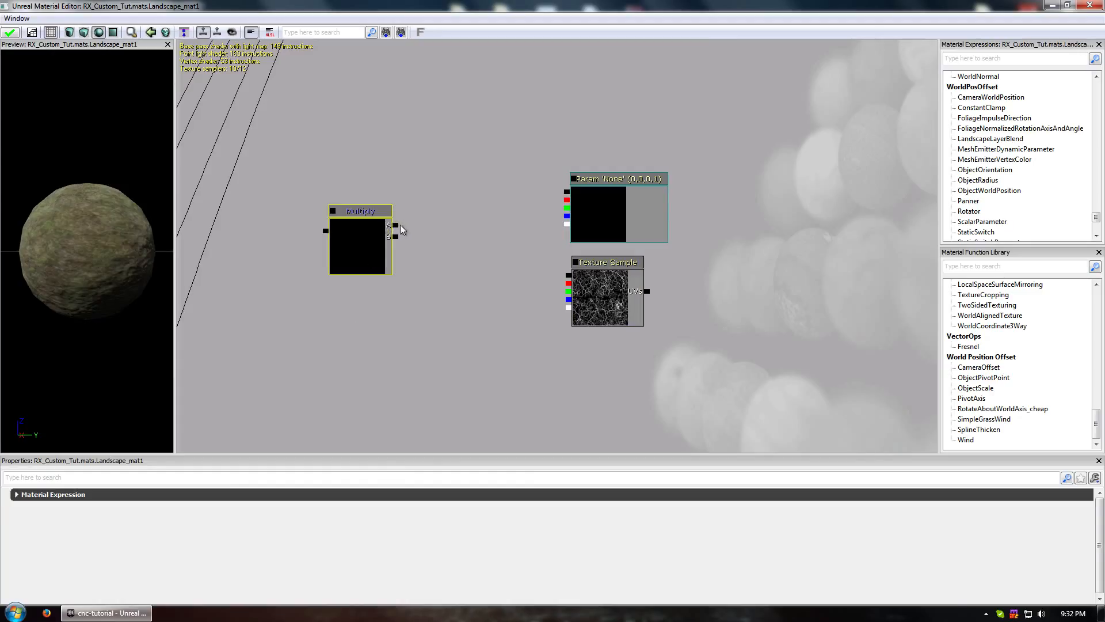
Connect the vector parameter's combined output to Multiply input A and the T_TiberiumCracks Texture Sample's combined output to input B.
left_click_drag(395, 225, 568, 193)
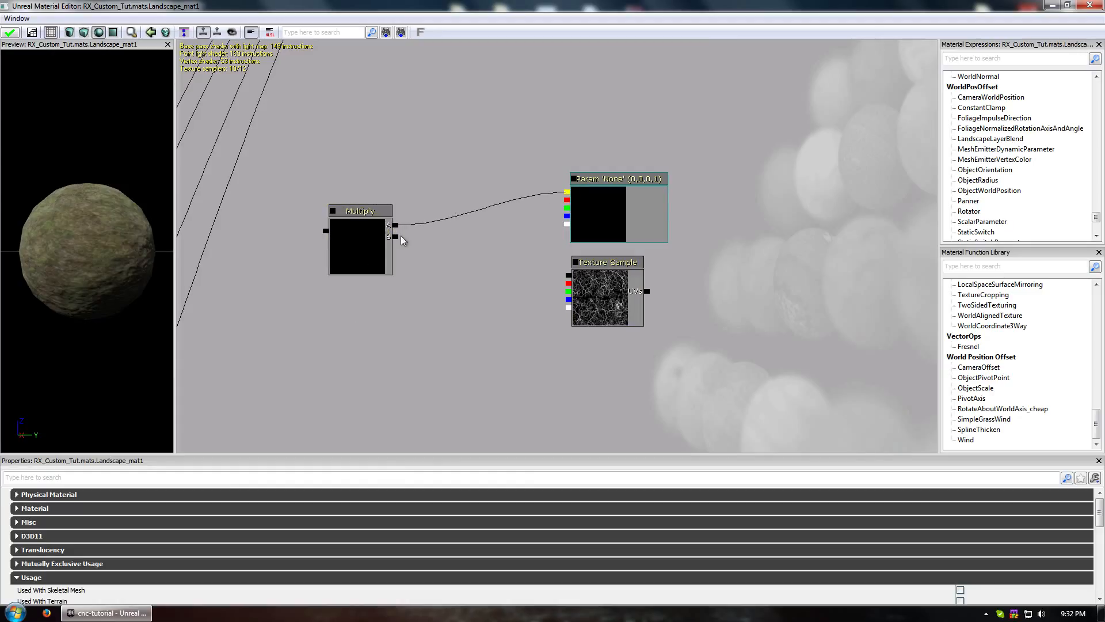
left_click_drag(394, 237, 570, 280)
left_click_drag(333, 210, 344, 180)
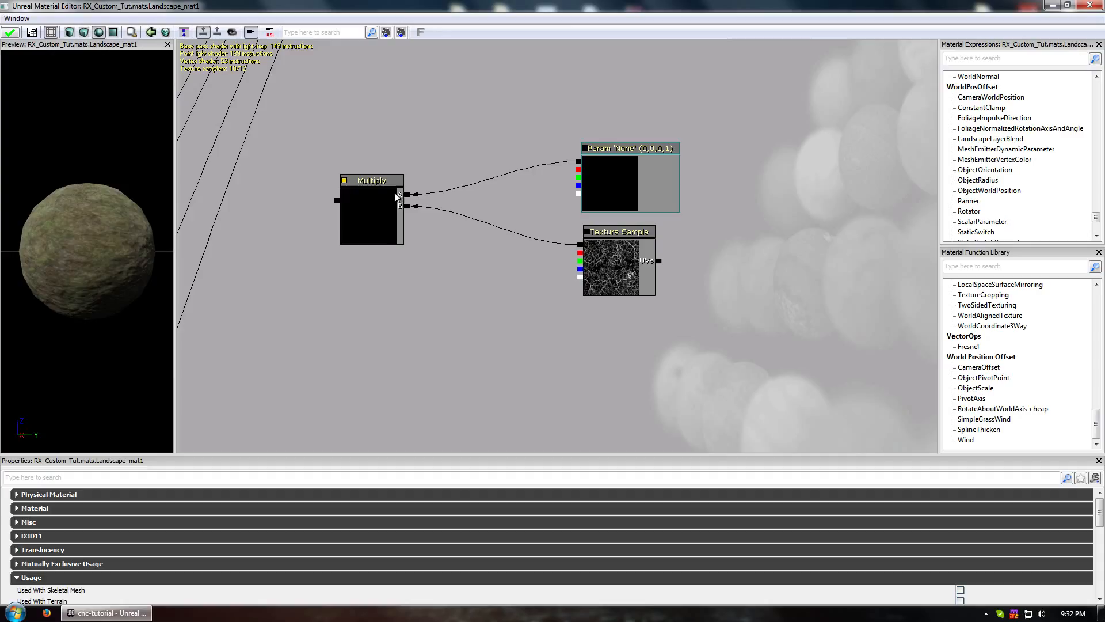
Set the vector parameter's default colour to bright green with saturation 0.92, value 1.00 and alpha 1.00.
left_click(613, 184)
left_click(387, 498)
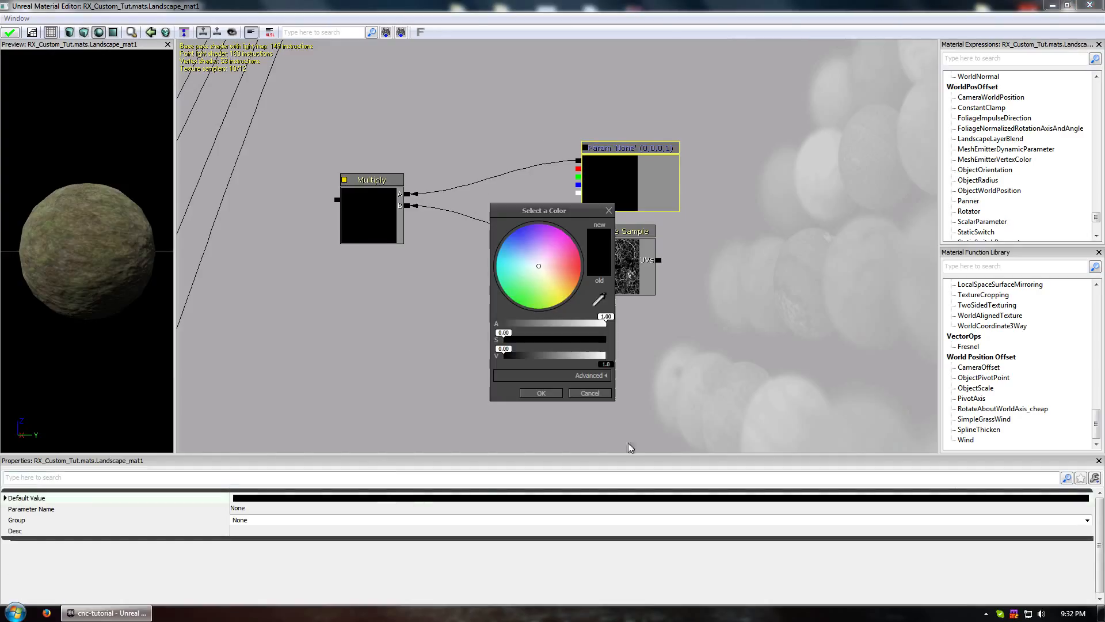
left_click_drag(526, 295, 451, 365)
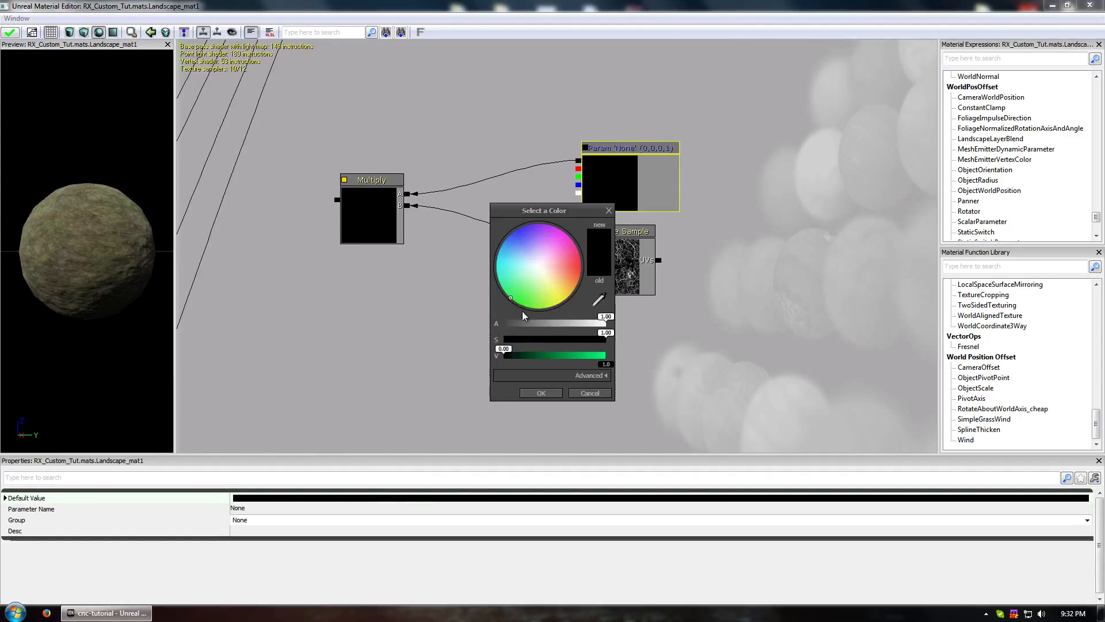
left_click_drag(524, 315, 526, 314)
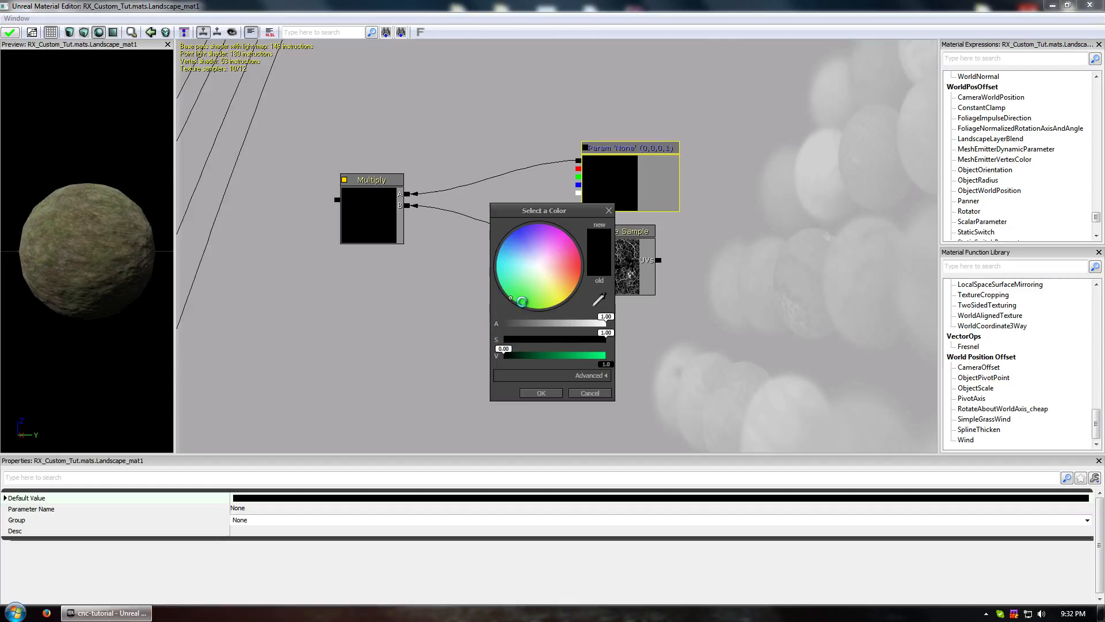
left_click(594, 357)
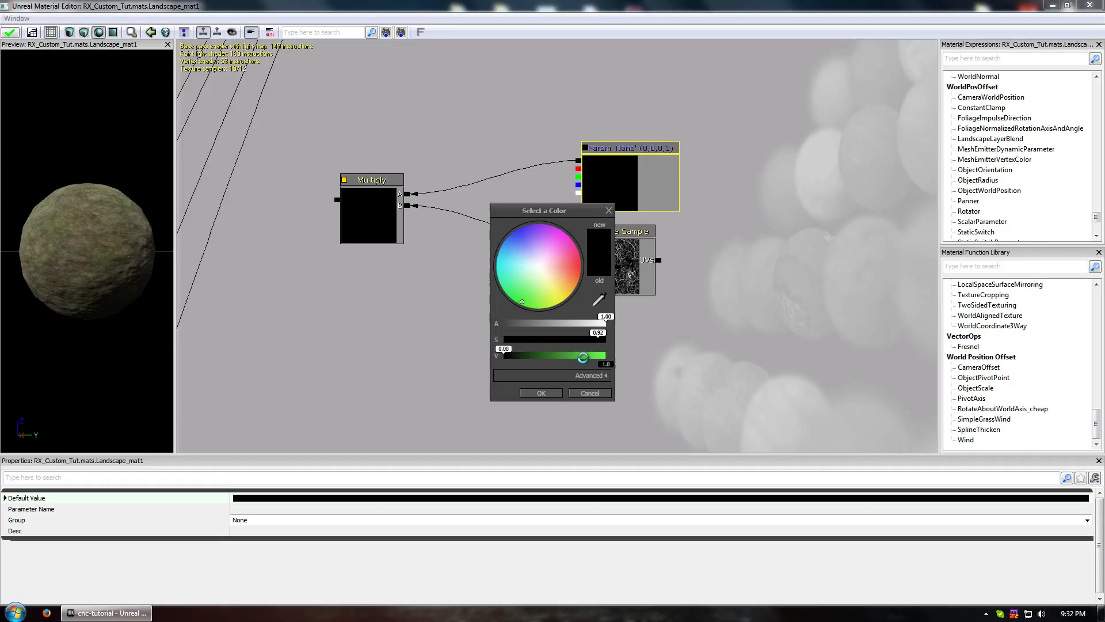
left_click_drag(582, 357, 602, 361)
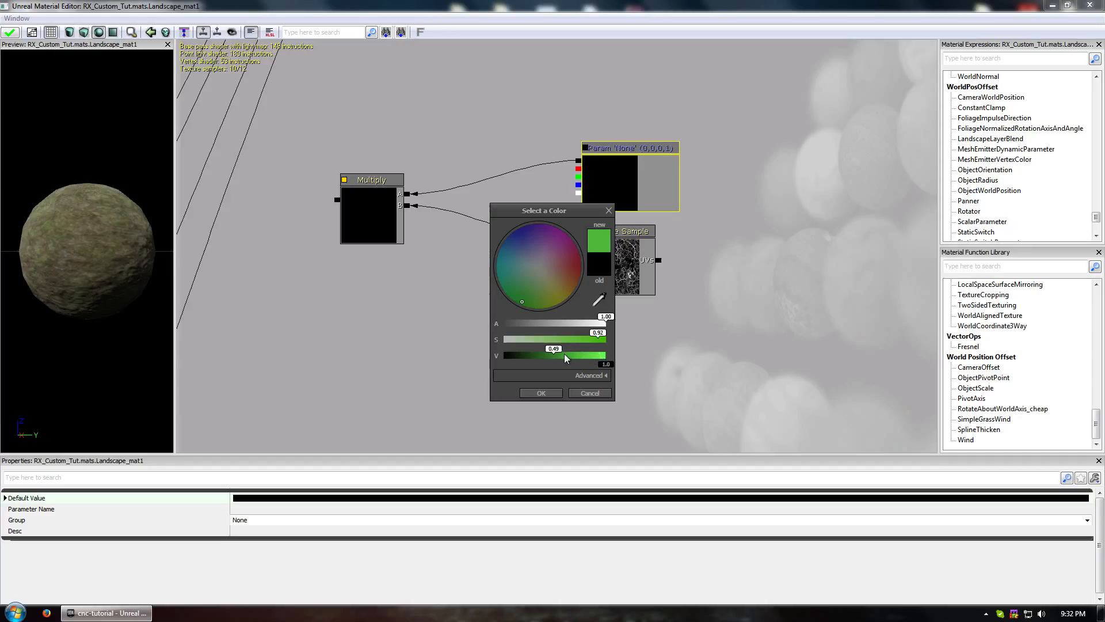
left_click_drag(598, 358, 605, 358)
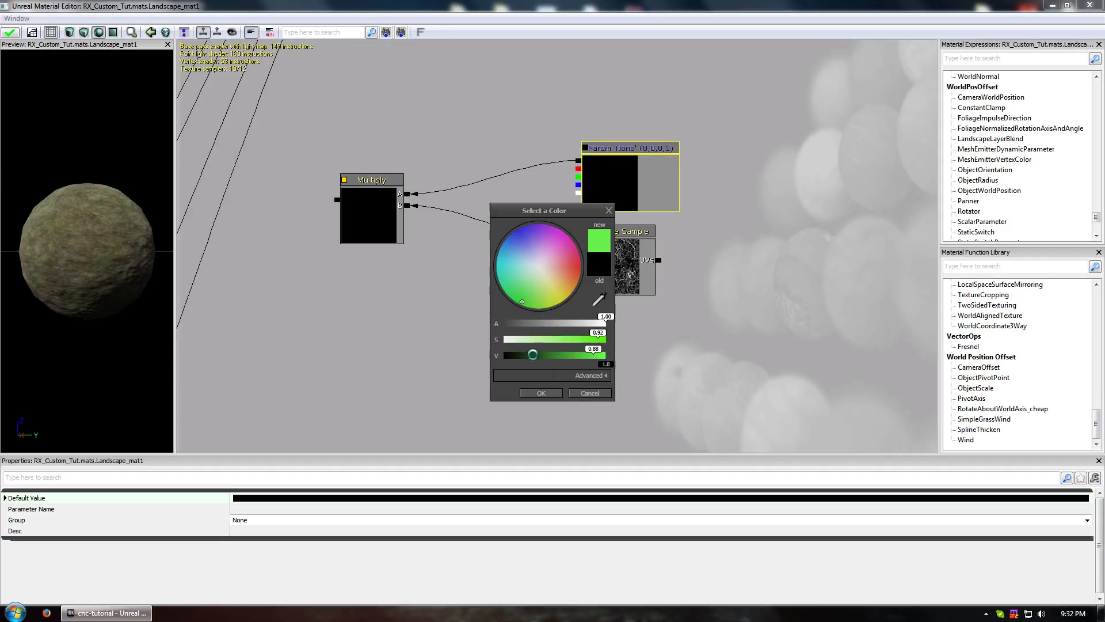
left_click_drag(529, 354, 608, 355)
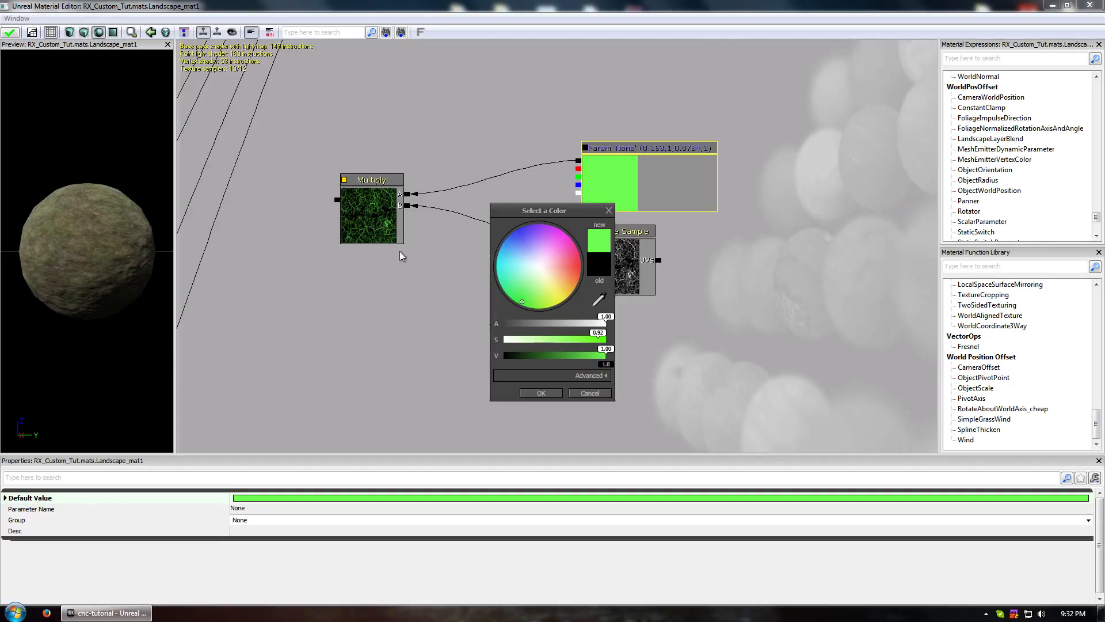
left_click(552, 394)
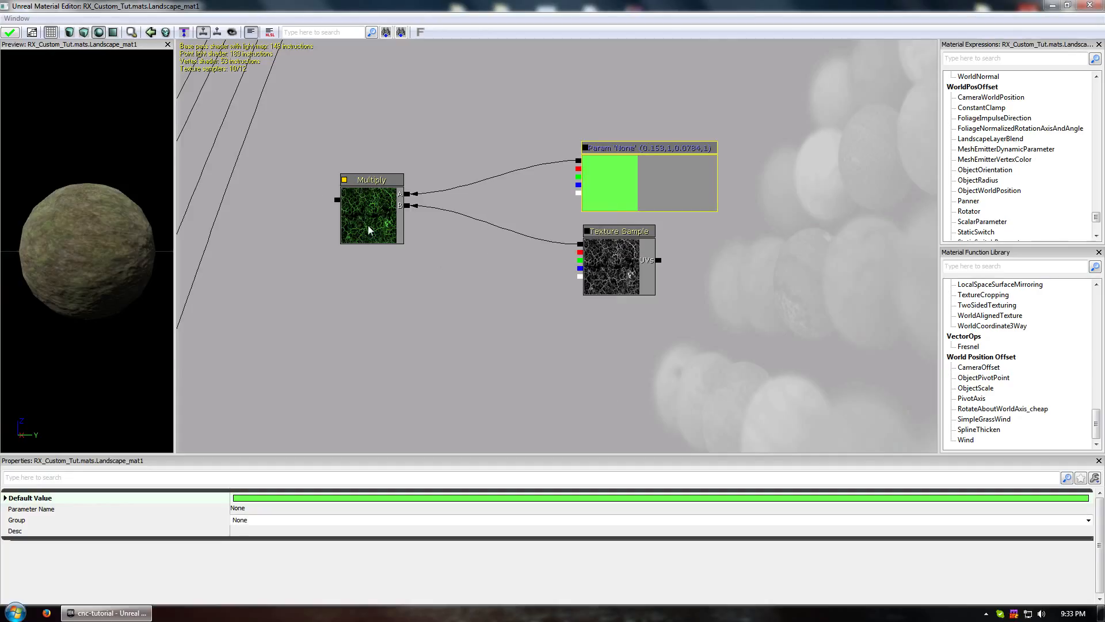
left_click(644, 254)
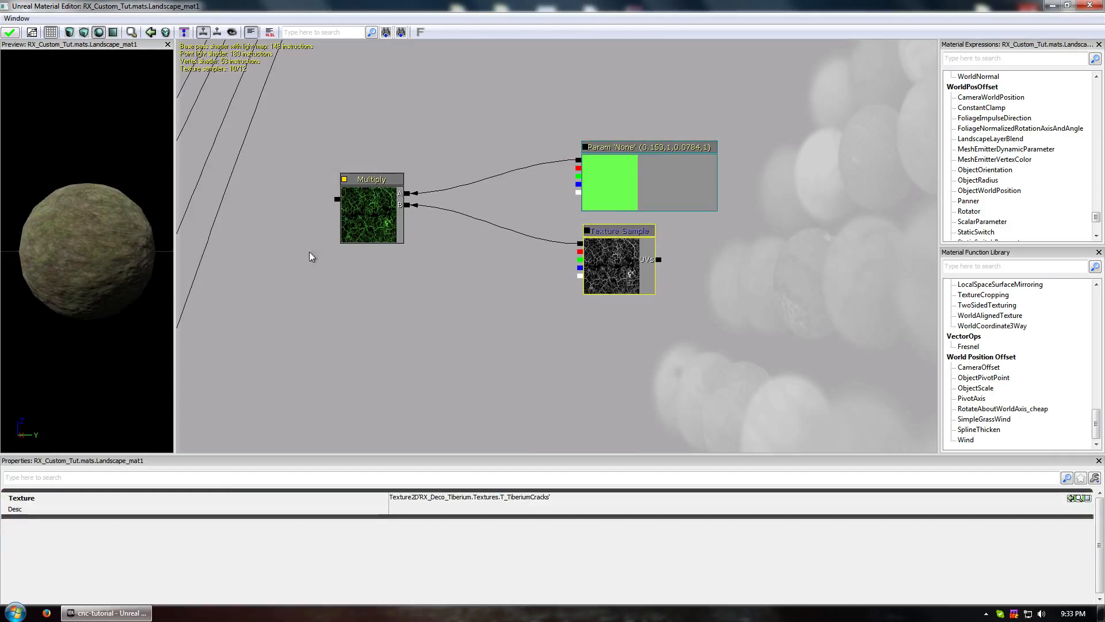
Duplicate the T_TiberiumCracks texture sample and place the copy directly below the original.
key("ctrl+w")
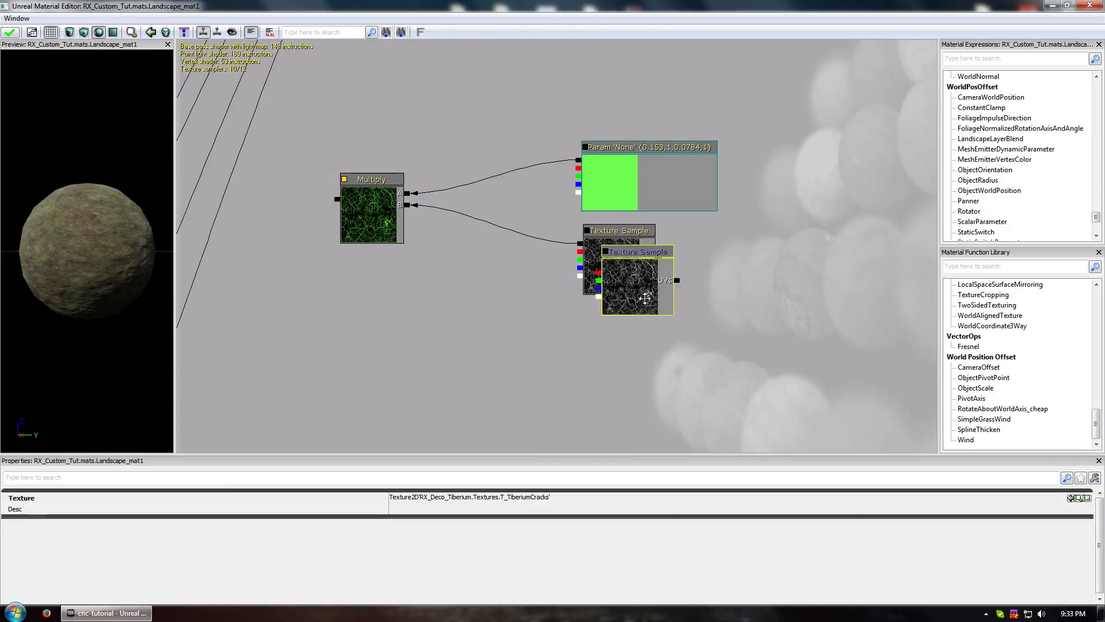
left_click_drag(645, 298, 627, 350)
left_click_drag(473, 306, 465, 290)
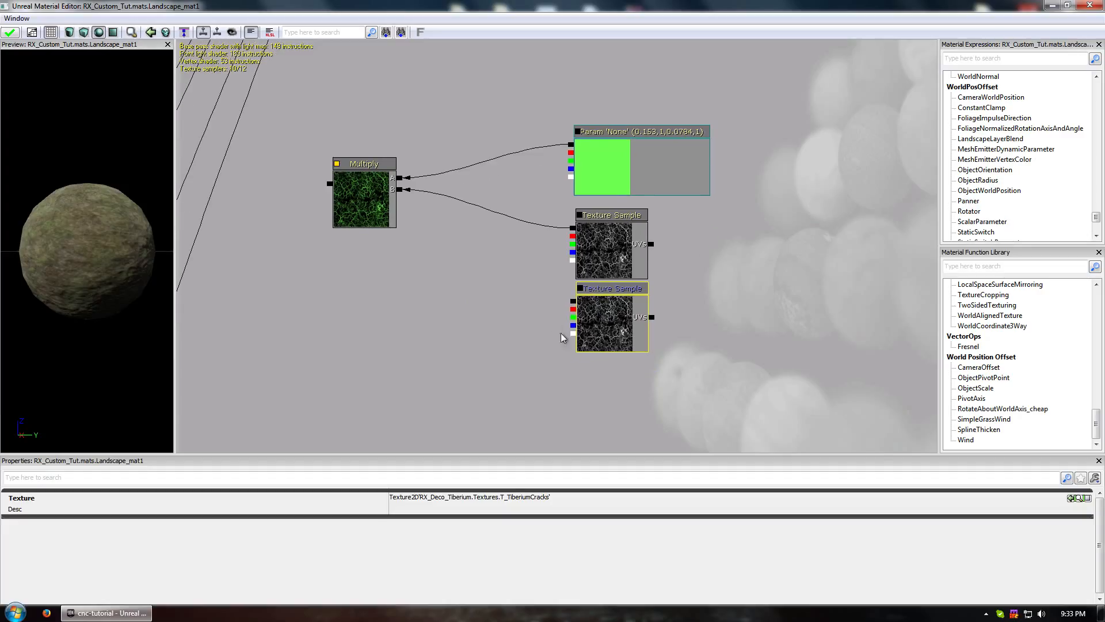
Move the Multiply node farther away from the texture samples and break the link between its B input and the first texture sample.
left_click(369, 193)
left_click_drag(369, 192, 309, 254)
right_click(347, 244)
left_click(375, 203)
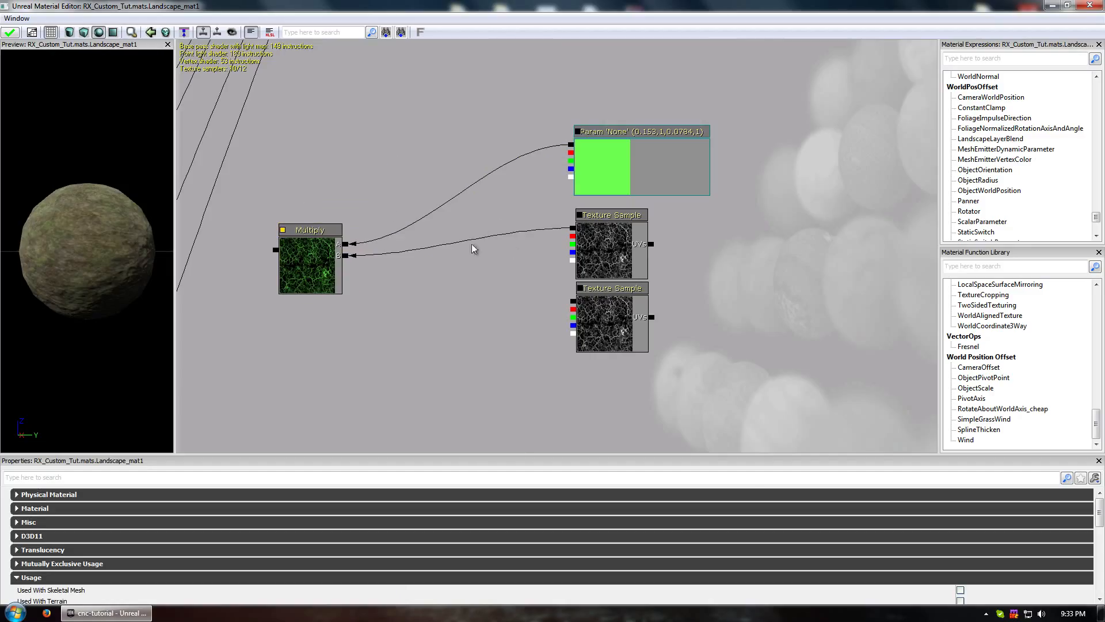
right_click(570, 231)
left_click(384, 259)
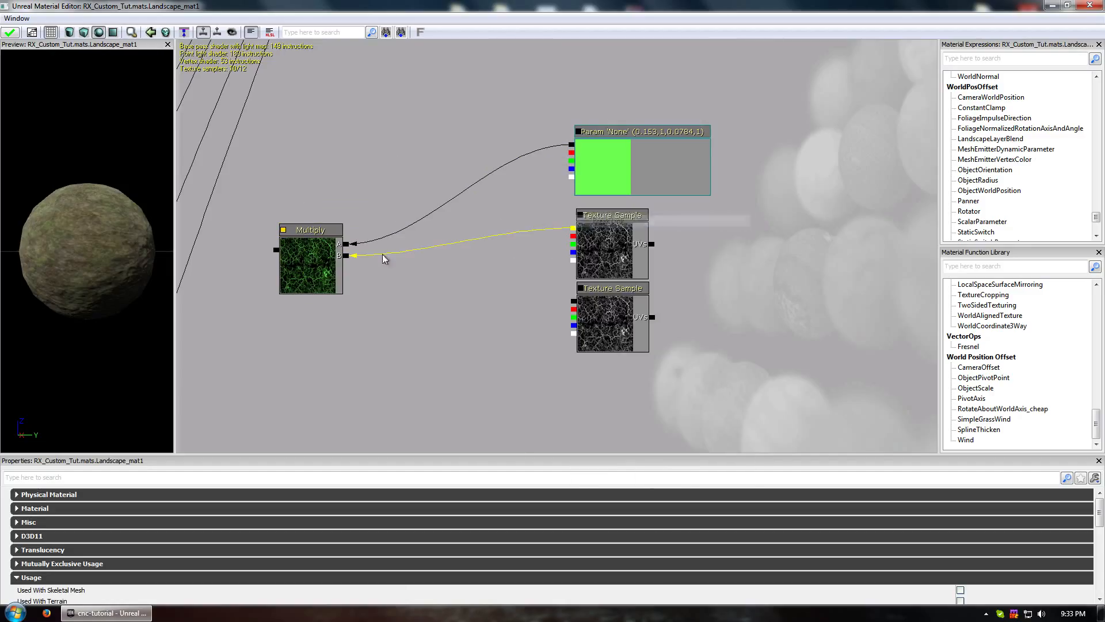
key("Delete")
left_click_drag(471, 331, 522, 305)
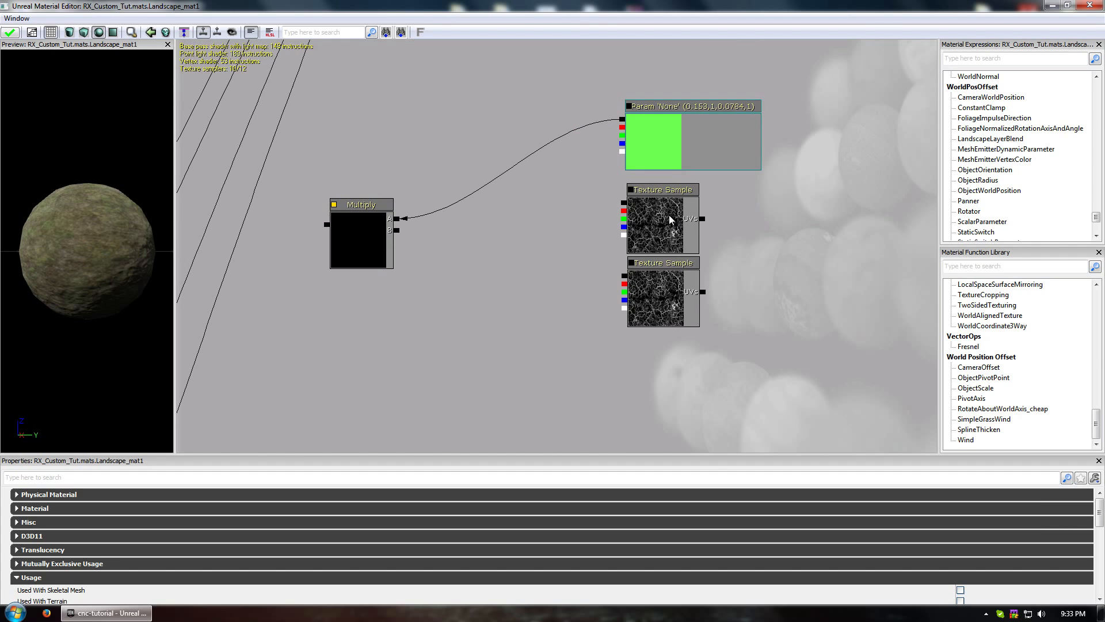
Copy the rock normal network's Lerp and its two TerrainCoords nodes, and place the copies beside the Tiberium texture samples.
left_click_drag(433, 308, 492, 183)
scroll(512, 242, "down", 5)
left_click_drag(313, 318, 360, 183)
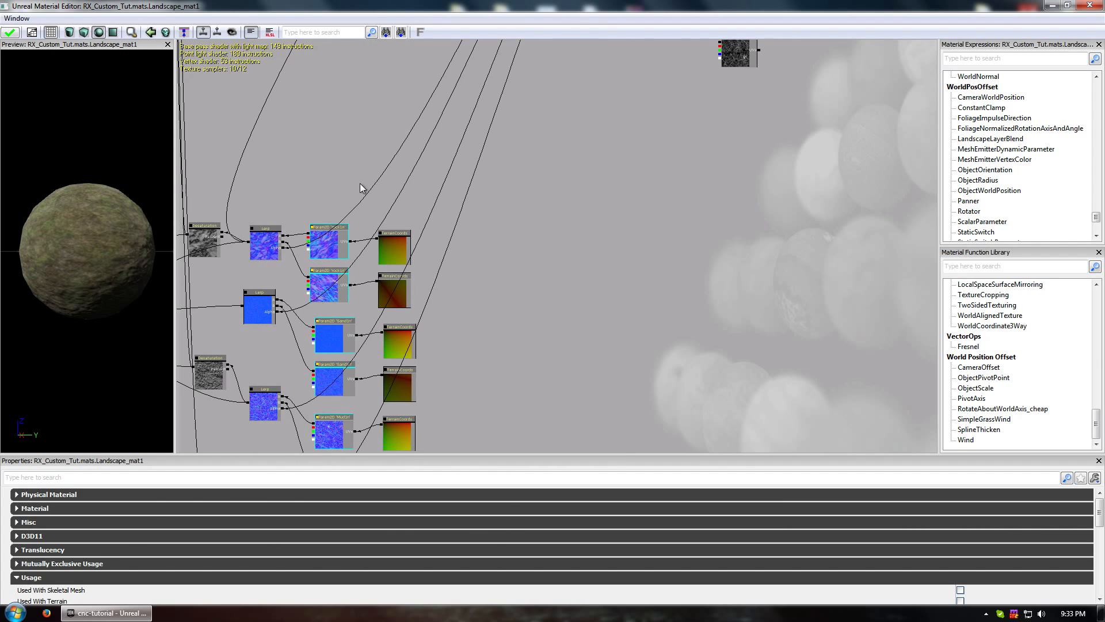
left_click(384, 238)
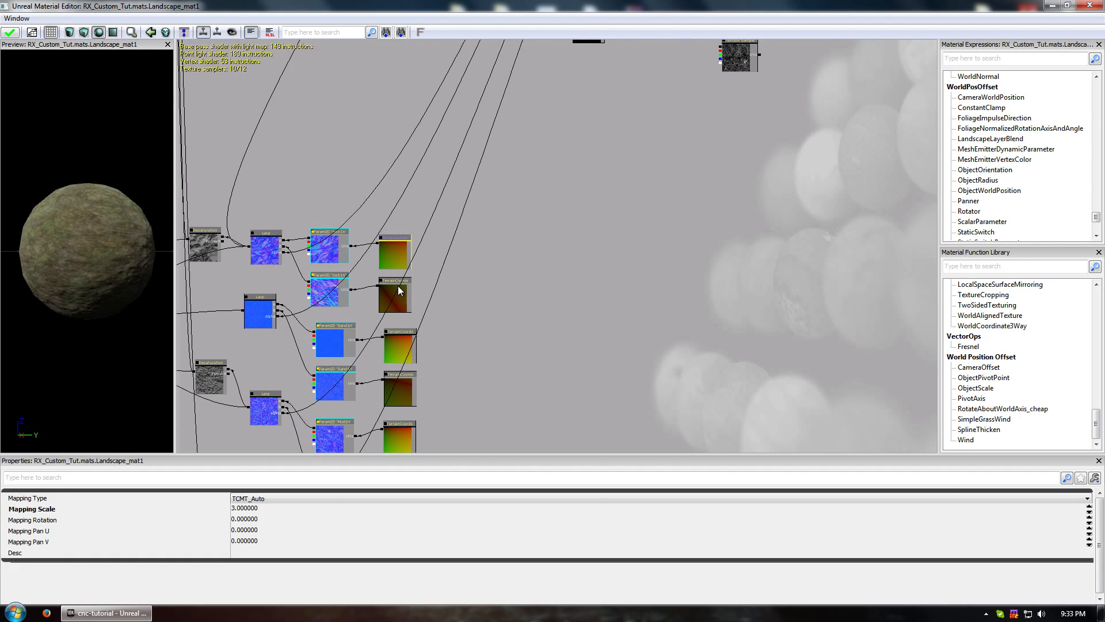
left_click(261, 249)
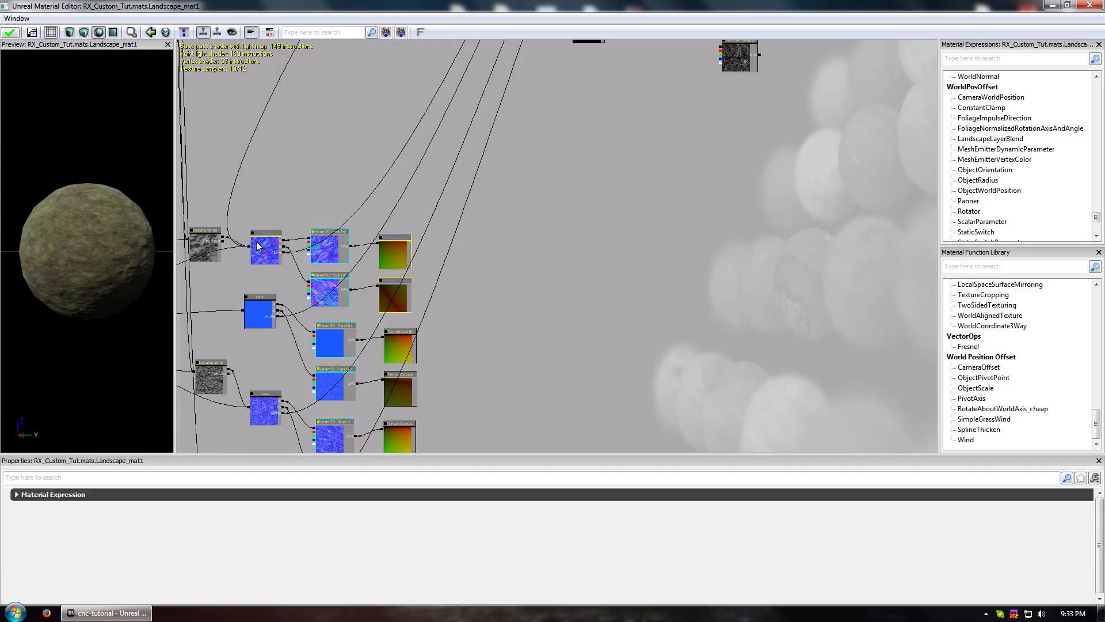
left_click_drag(268, 251, 667, 133)
left_click_drag(683, 194, 617, 235)
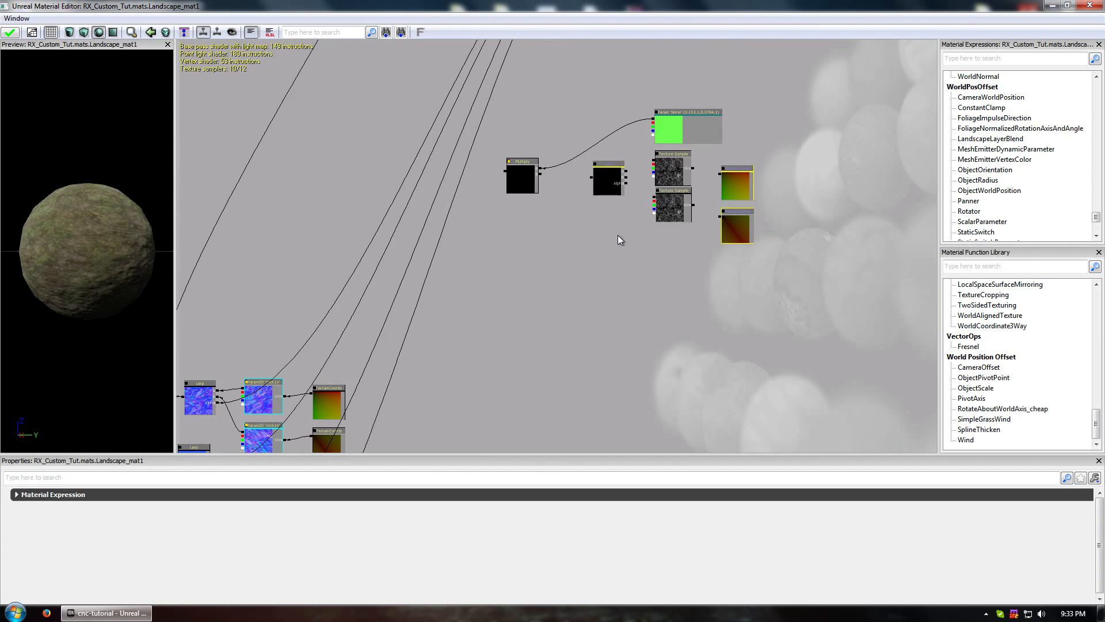
Wire the two Tiberium texture samples into the copied Lerp's A and B inputs and the first TerrainCoords into the first sample's UVs.
scroll(617, 235, "up", 5)
left_click_drag(635, 107, 689, 88)
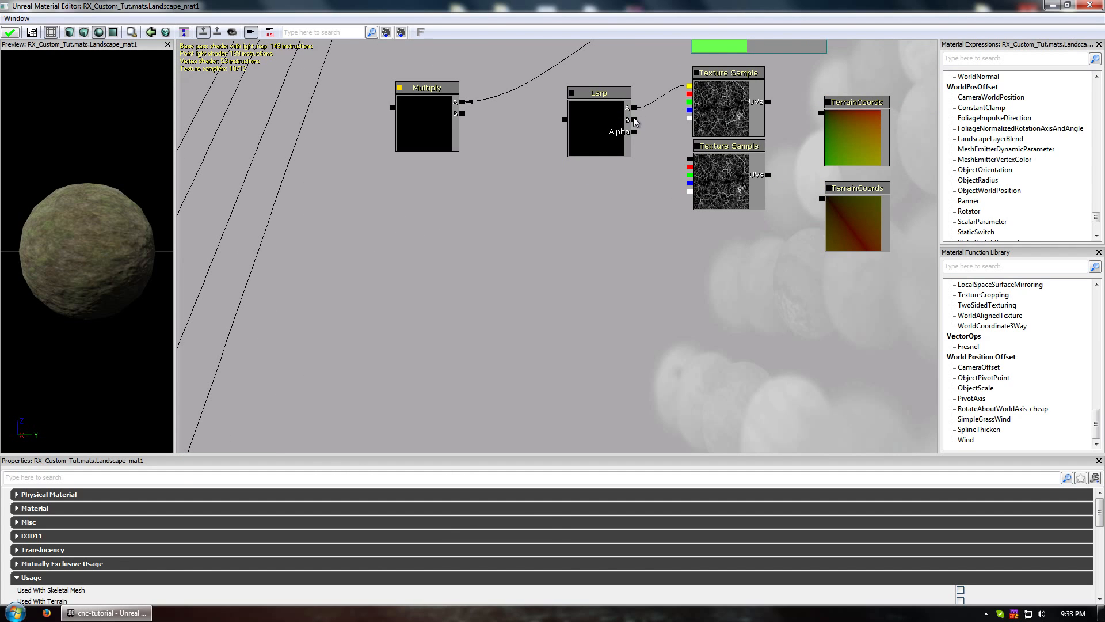
left_click_drag(633, 119, 673, 157)
left_click_drag(767, 102, 822, 116)
left_click_drag(778, 197, 616, 211)
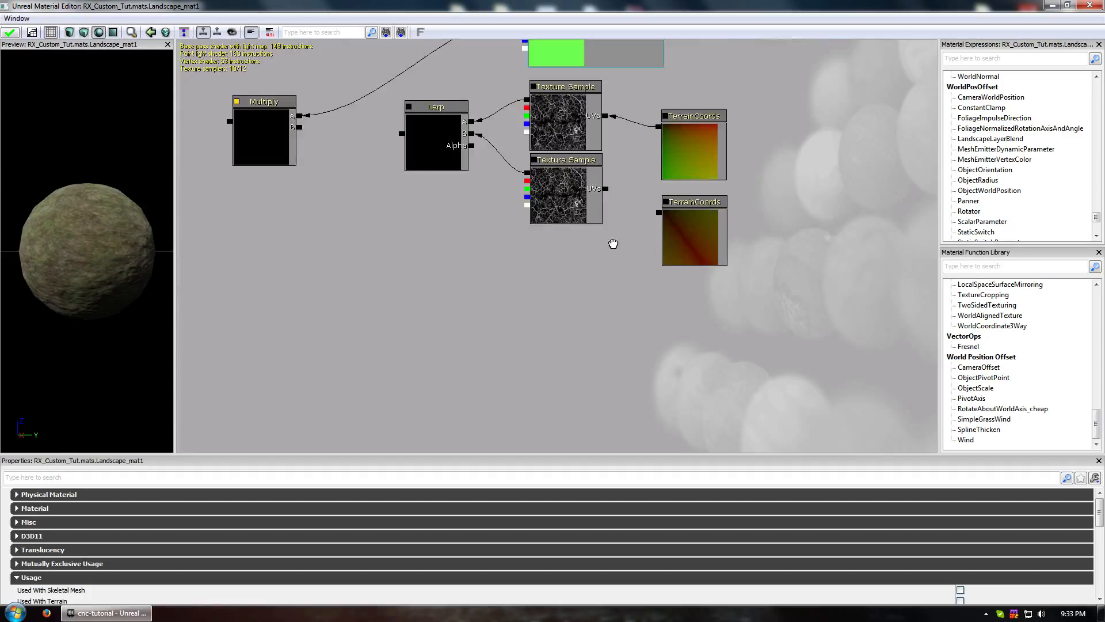
Space the two copied TerrainCoords nodes apart, keeping the connected one close beside the first texture sample.
left_click(685, 232)
left_click_drag(685, 233, 771, 225)
left_click_drag(660, 139, 669, 107)
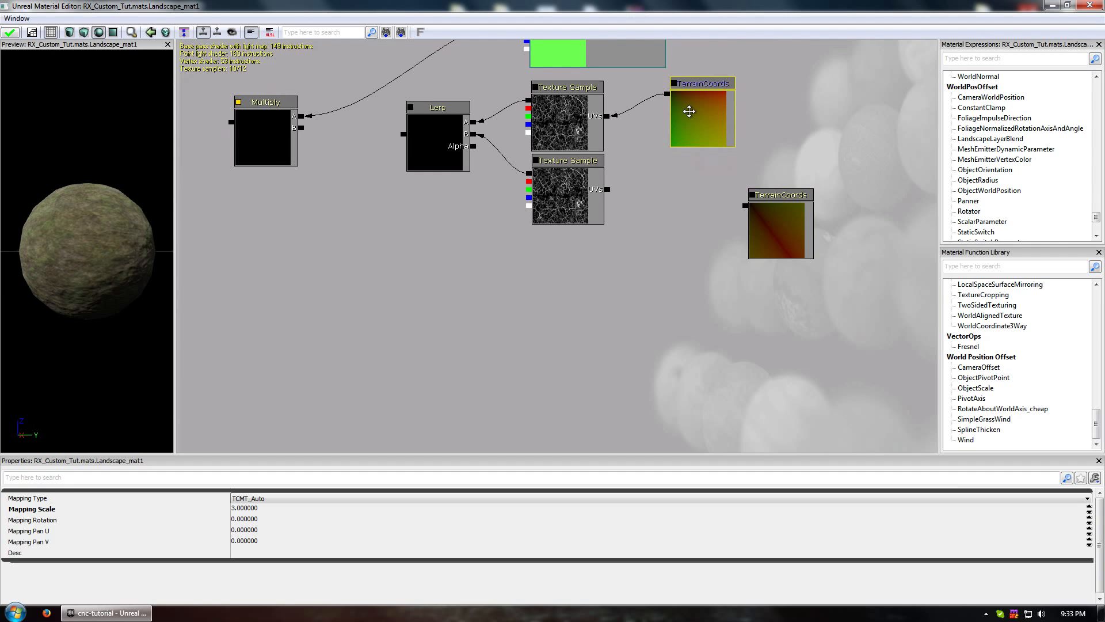
Connect the Tiberium Lerp's Alpha input to the shared cloud noise texture sample's main output.
left_click(485, 153)
scroll(618, 44, "down", 10)
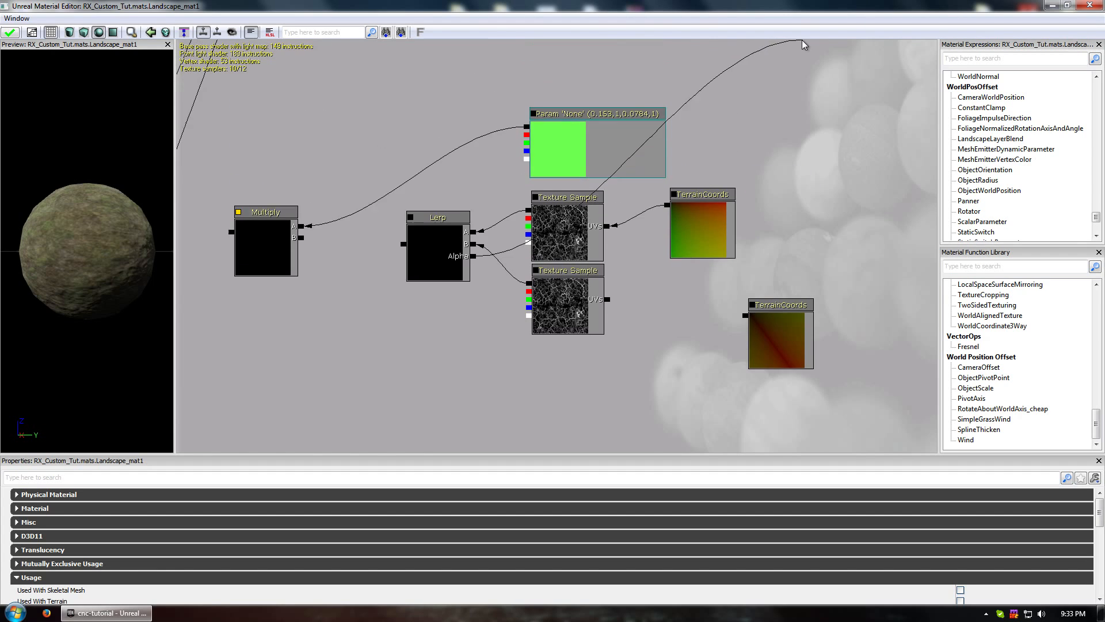
scroll(523, 112, "up", 6)
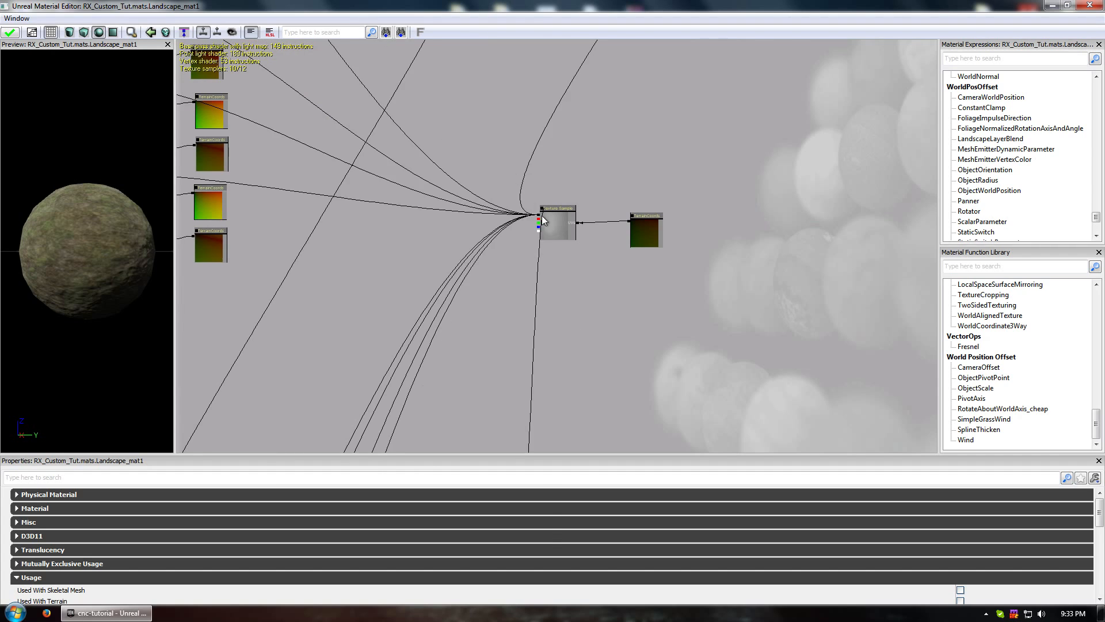
left_click(538, 217)
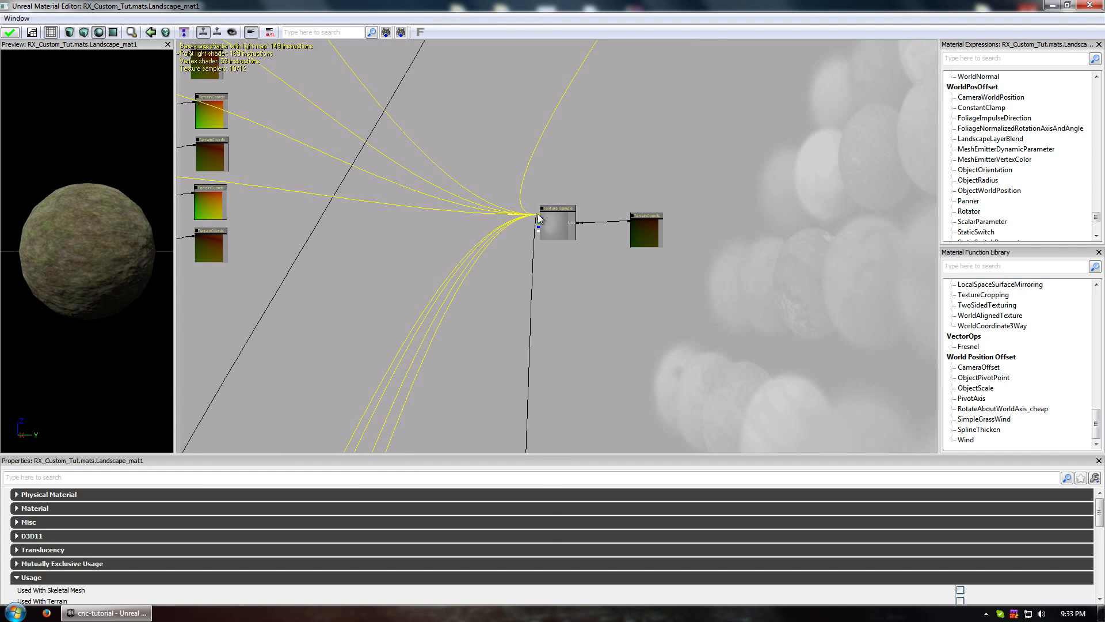
left_click(567, 308)
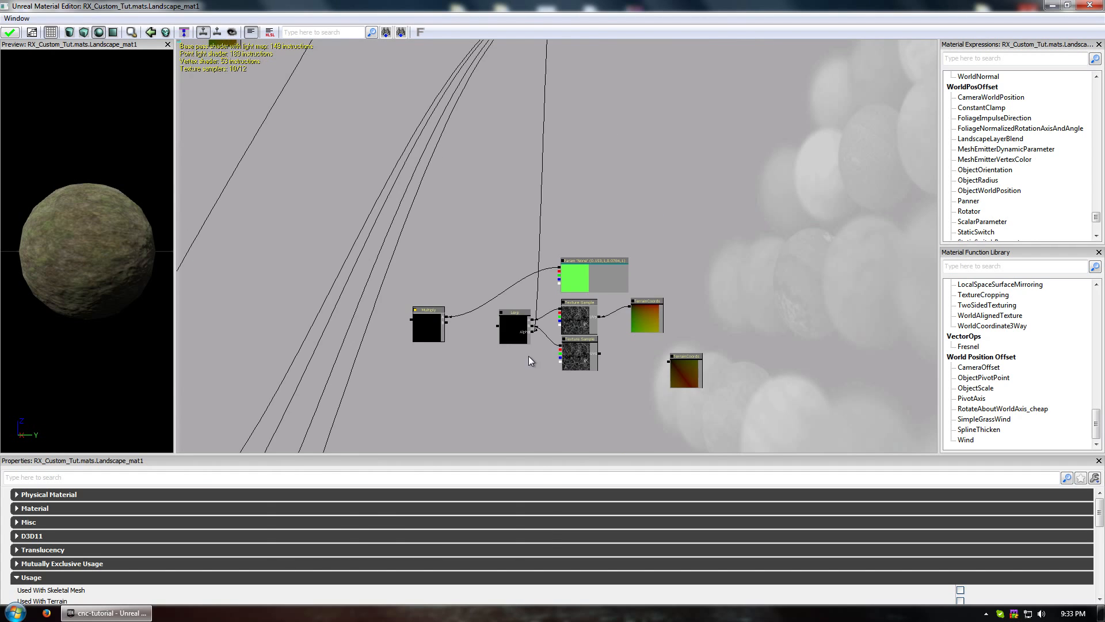
Move the green vector parameter node higher above the Tiberium texture samples.
scroll(528, 361, "up", 3)
left_click(582, 116)
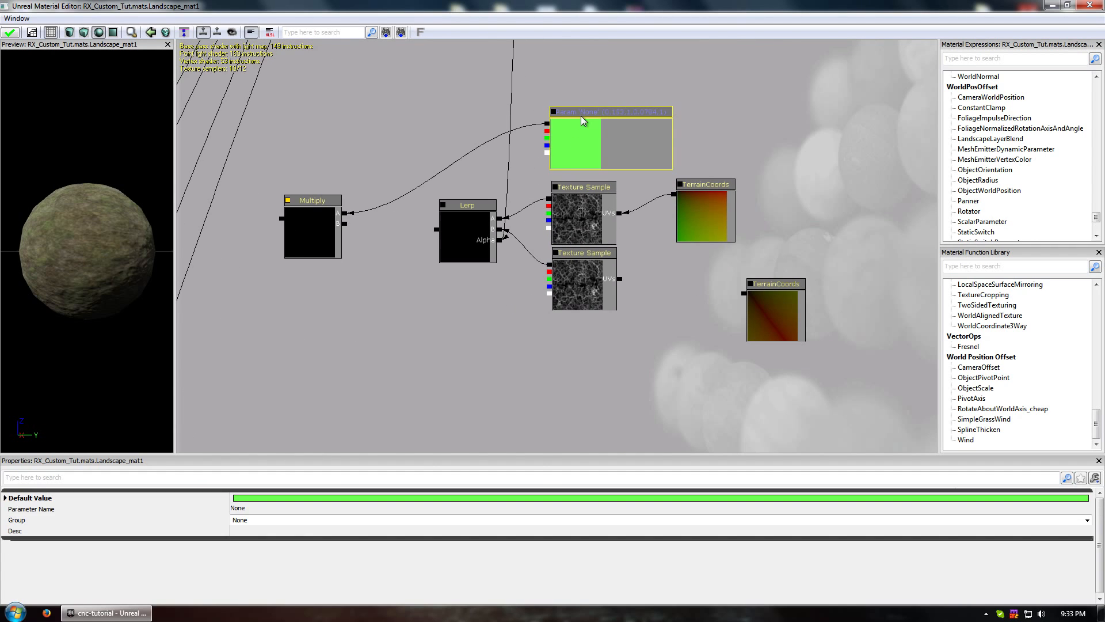
left_click_drag(581, 116, 596, 72)
left_click_drag(443, 217, 421, 327)
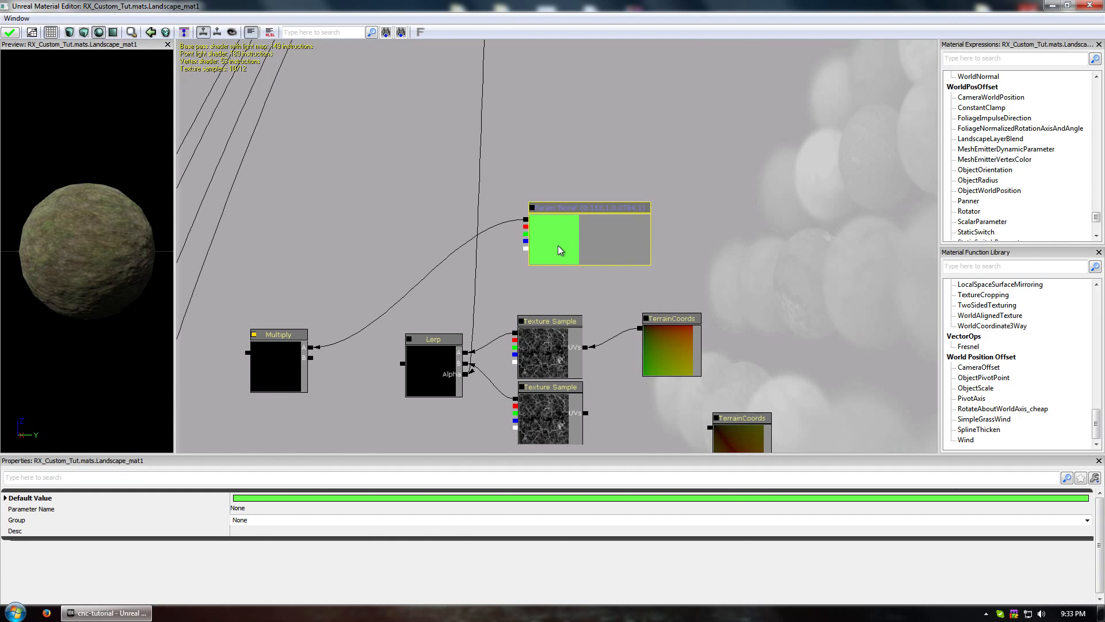
Examine how the grass, mud, rock and sand networks are wired, including the rock normal's Desaturation node.
left_click_drag(558, 245, 645, 334)
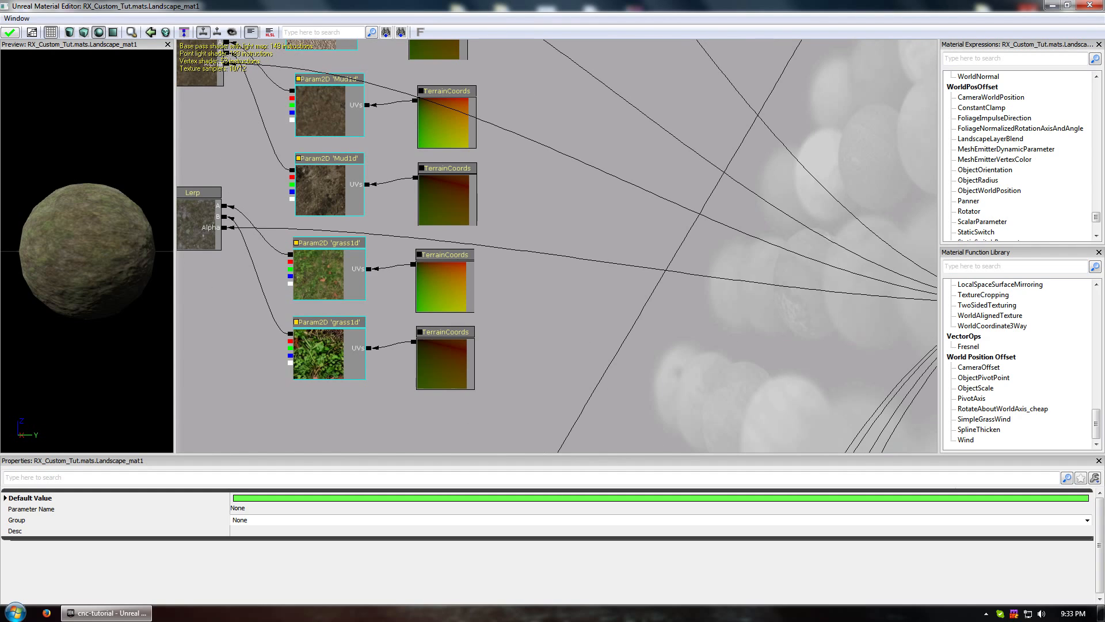
left_click_drag(590, 196, 673, 574)
left_click_drag(641, 438, 714, 97)
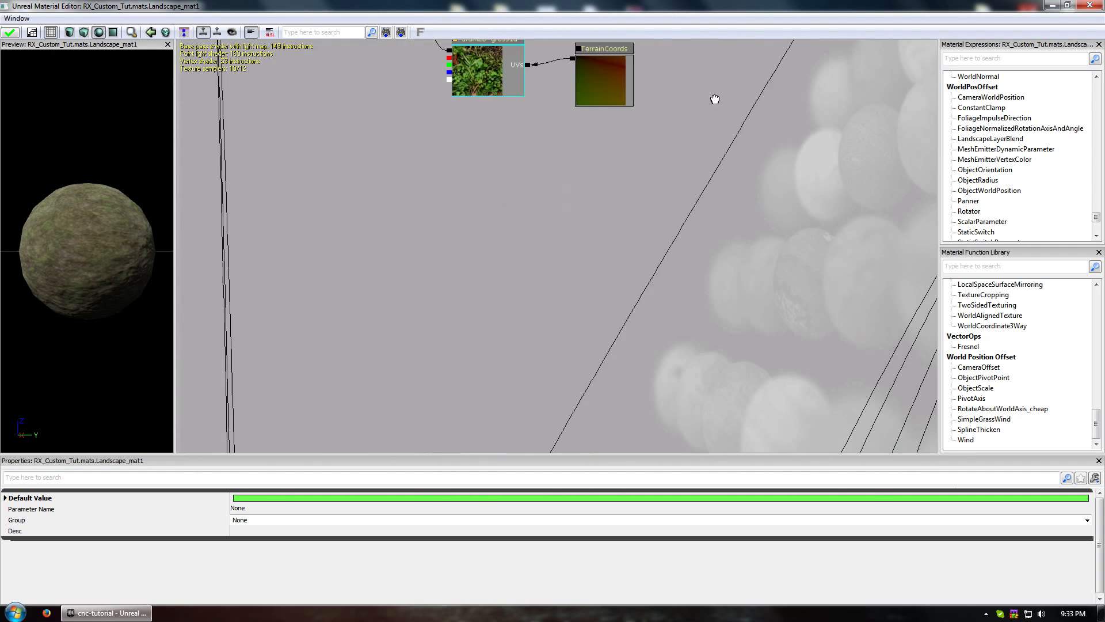
left_click_drag(636, 374, 699, 93)
left_click_drag(592, 425, 613, 139)
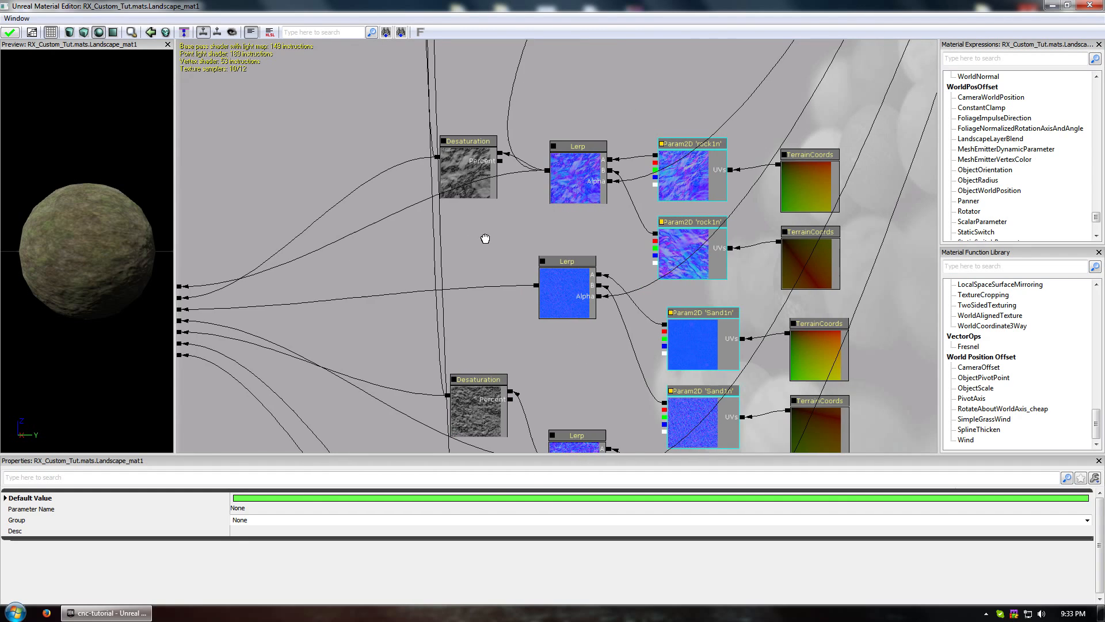
left_click_drag(485, 239, 436, 224)
left_click_drag(369, 144, 370, 144)
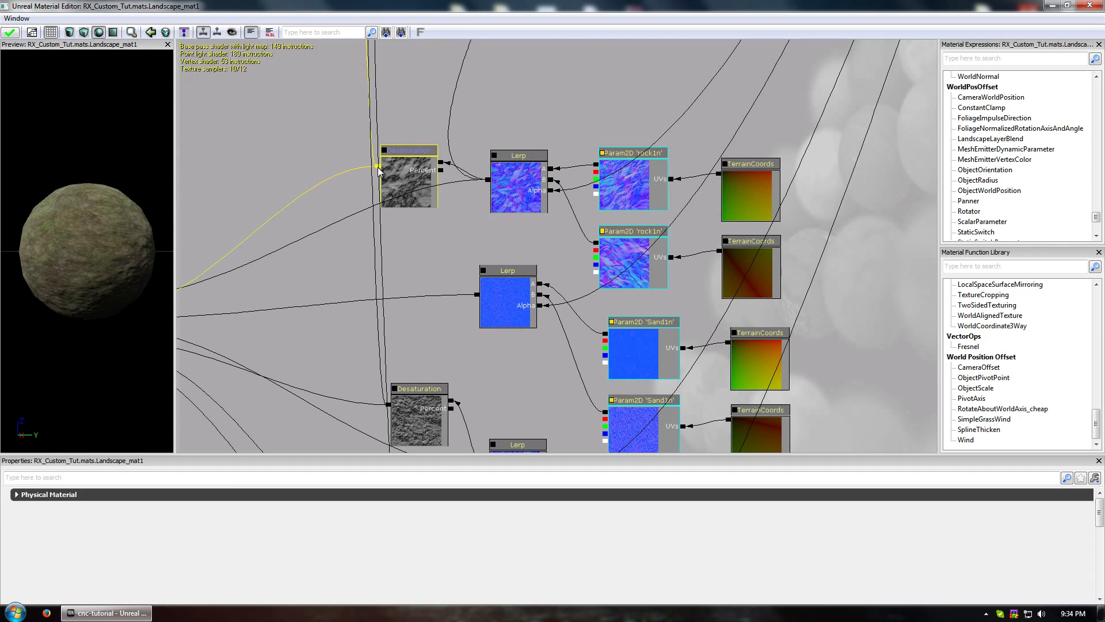
left_click(409, 160)
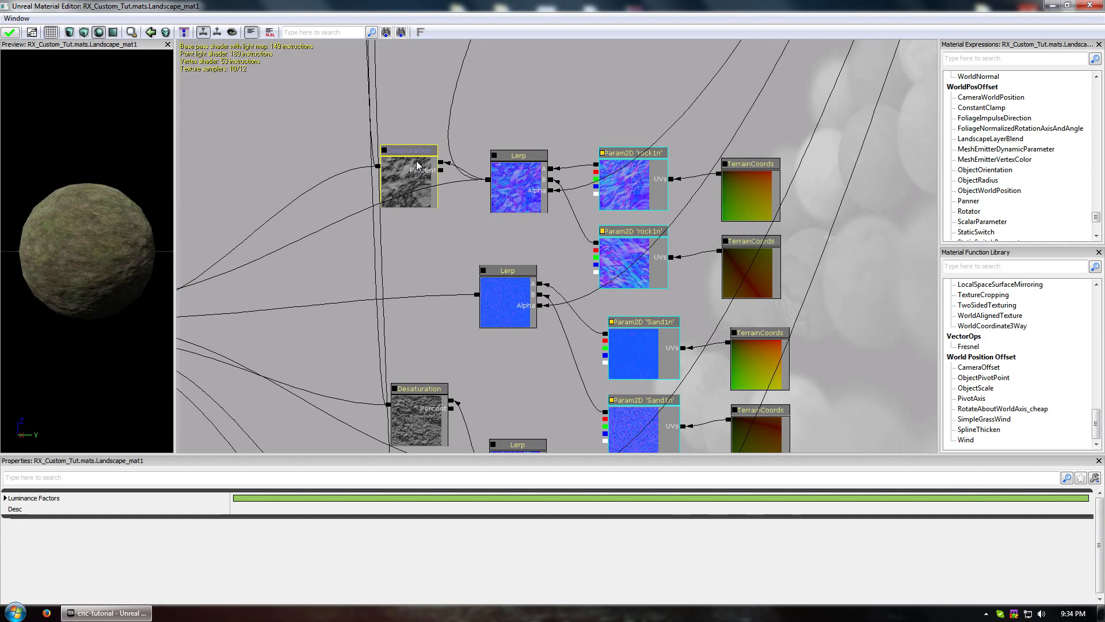
left_click_drag(417, 165, 346, 263)
left_click_drag(679, 129, 289, 218)
left_click_drag(653, 92, 314, 293)
left_click_drag(595, 166, 483, 292)
Connect the second TerrainCoords to the second Tiberium texture sample's UVs and position it directly below the first TerrainCoords.
left_click_drag(657, 242, 531, 227)
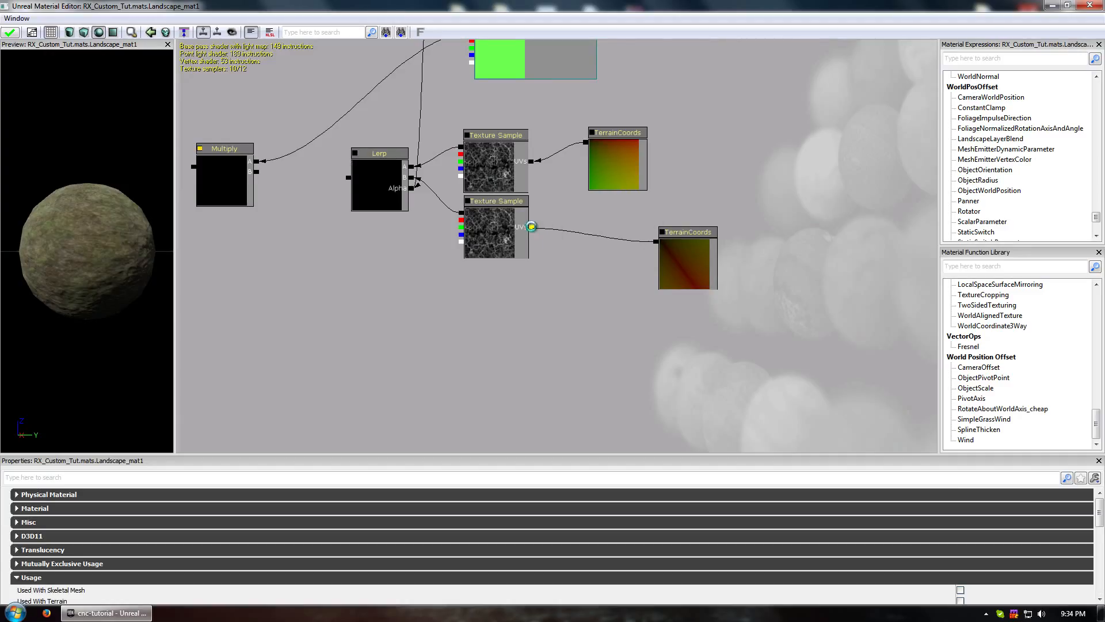
left_click(690, 252)
left_click_drag(675, 245, 630, 233, "ctrl")
left_click_drag(680, 246, 744, 311)
Connect the Tiberium Lerp's output to the Multiply node's B input and select the Multiply node.
left_click_drag(321, 230, 422, 247)
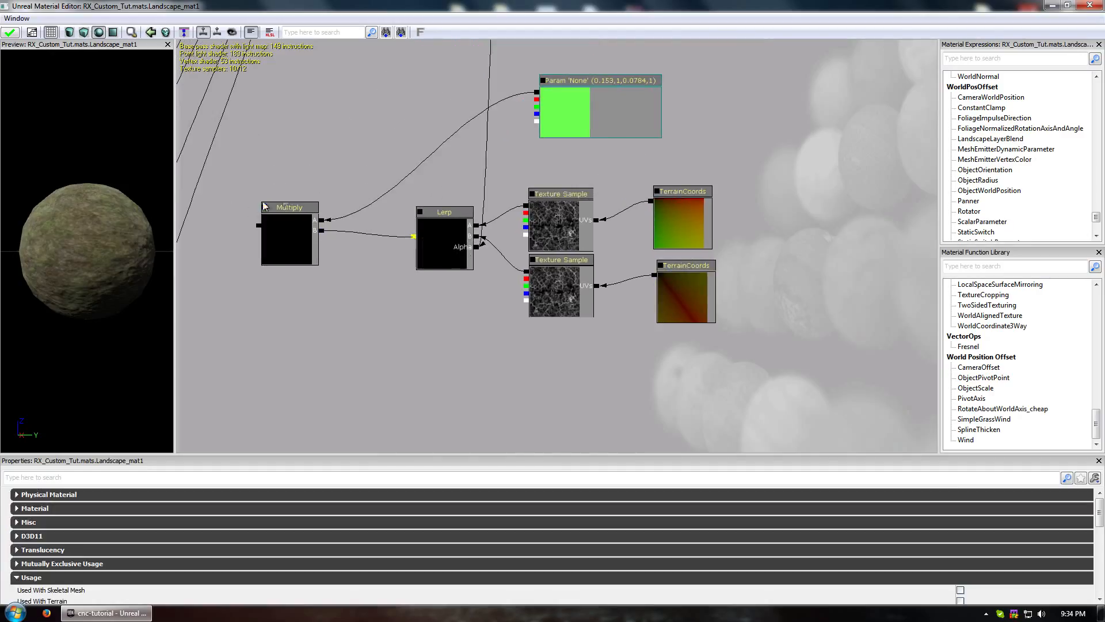
left_click_drag(356, 265, 440, 252)
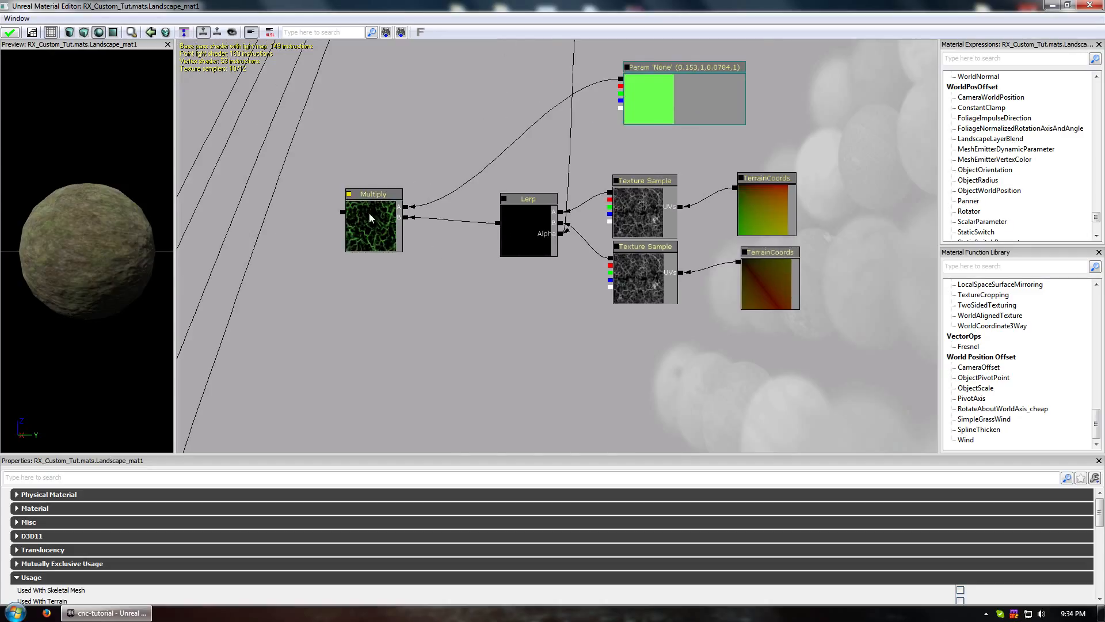
left_click(385, 245)
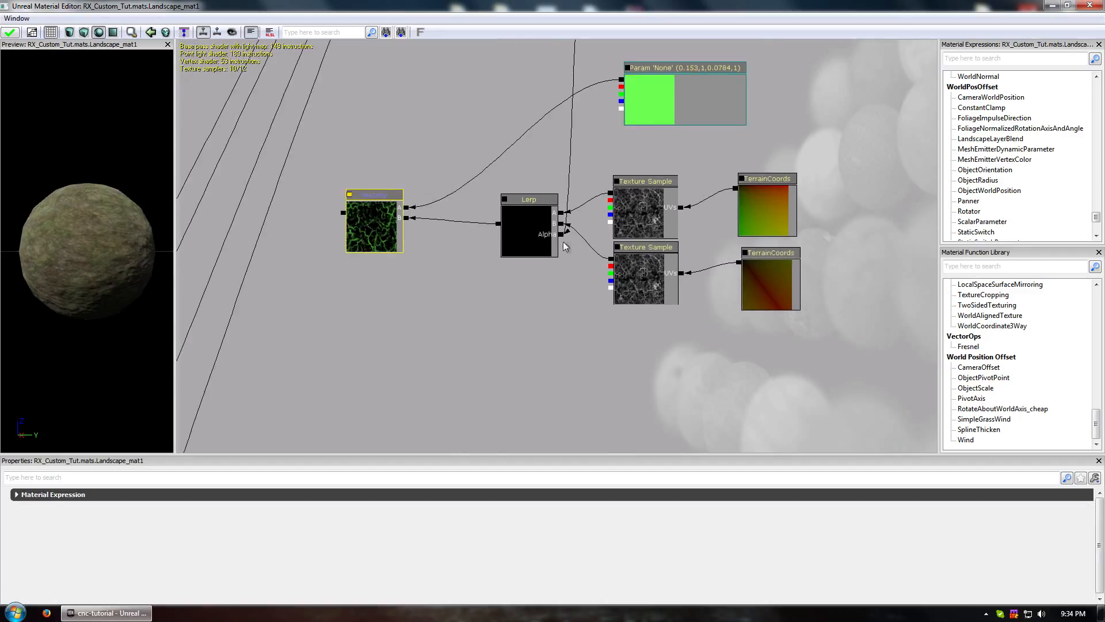
Review the rock Desaturation node, the rock1n normal parameter and the second Tiberium TerrainCoords' mapping settings.
left_click_drag(342, 216, 557, 233)
scroll(537, 292, "down", 4)
left_click_drag(489, 316, 625, 268)
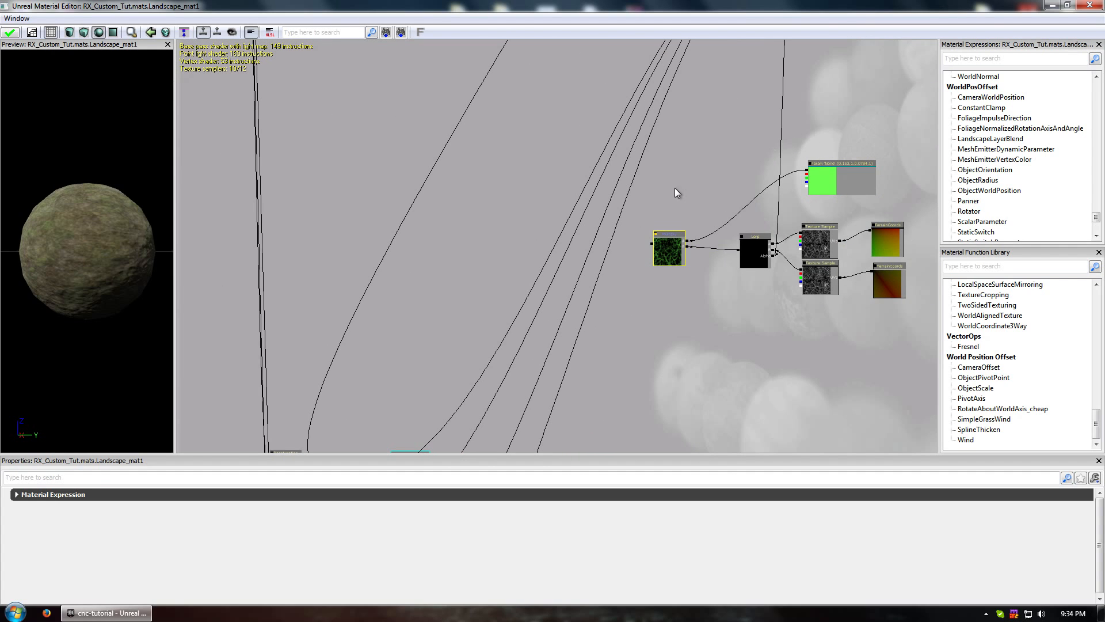
left_click_drag(676, 192, 703, 115)
left_click(297, 294)
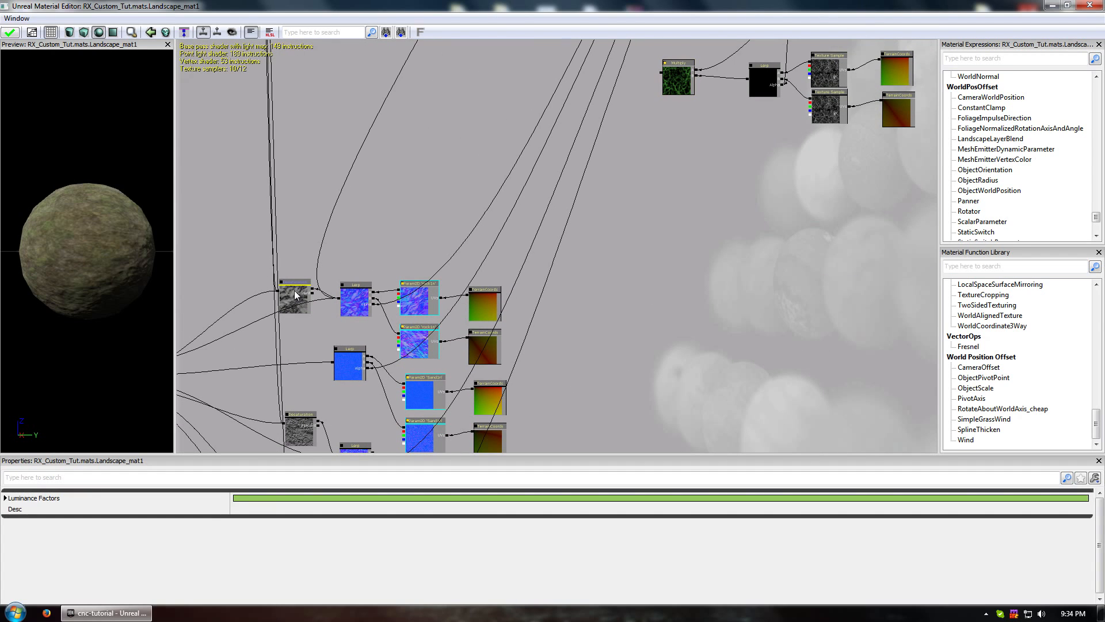
left_click_drag(483, 189, 447, 169)
left_click(383, 277)
left_click_drag(617, 193, 305, 358)
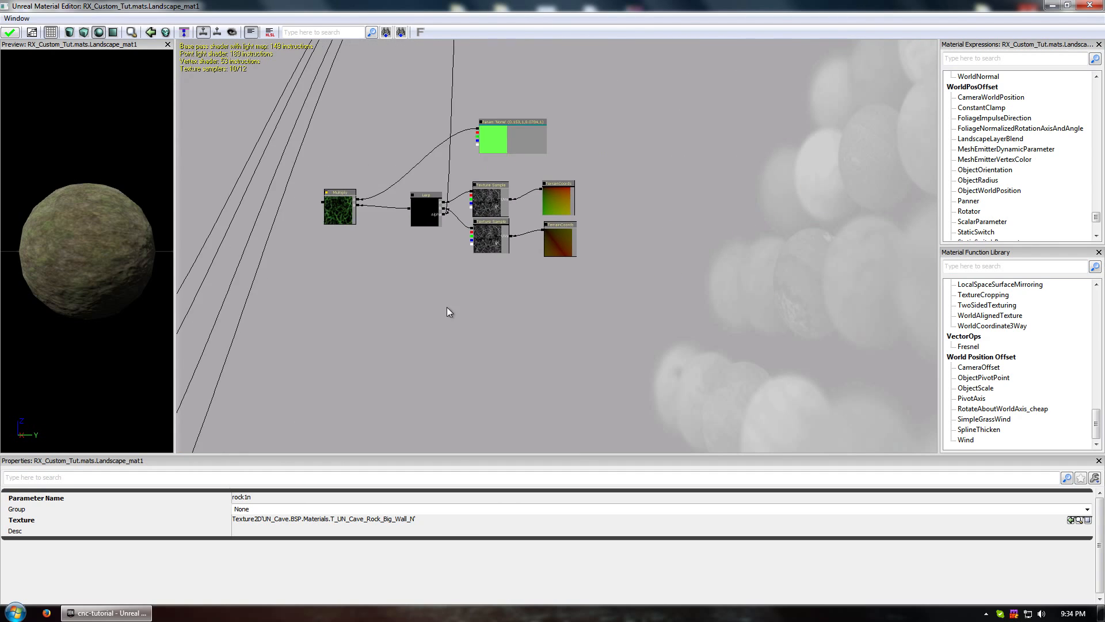
scroll(448, 308, "up", 5)
left_click(658, 160)
left_click_drag(598, 263, 489, 320)
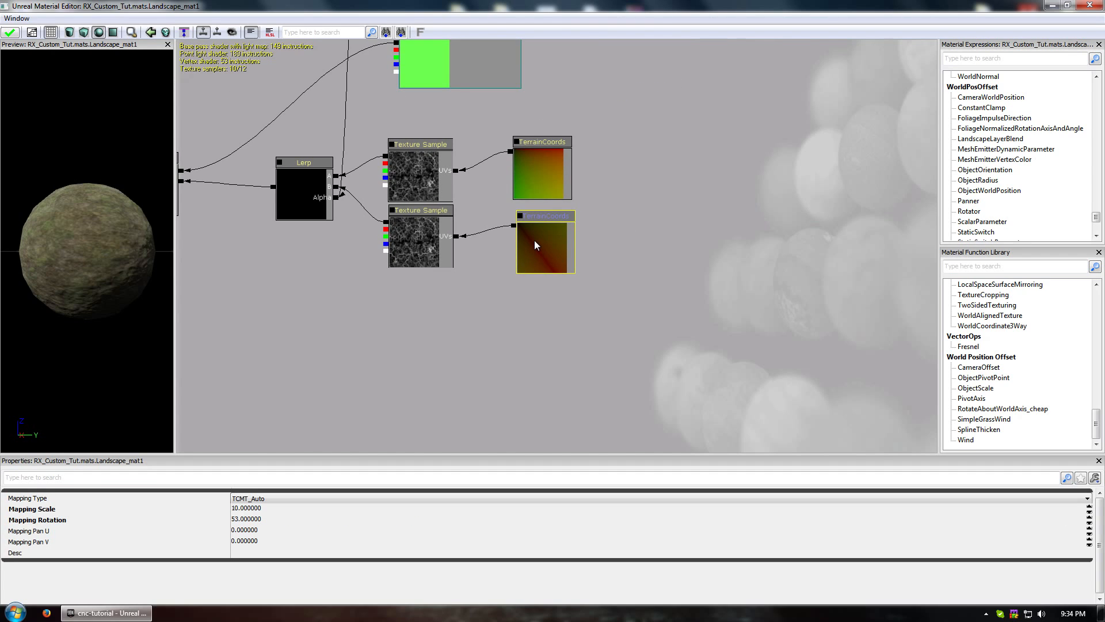
Duplicate the shared T_UDK_Cloud_Noise01 texture sample and place the copy above the green color parameter in the Tiberium network.
left_click_drag(534, 240, 713, 449)
left_click_drag(544, 372, 531, 379)
left_click_drag(501, 295, 483, 409)
scroll(484, 409, "down", 3)
left_click_drag(516, 261, 402, 473)
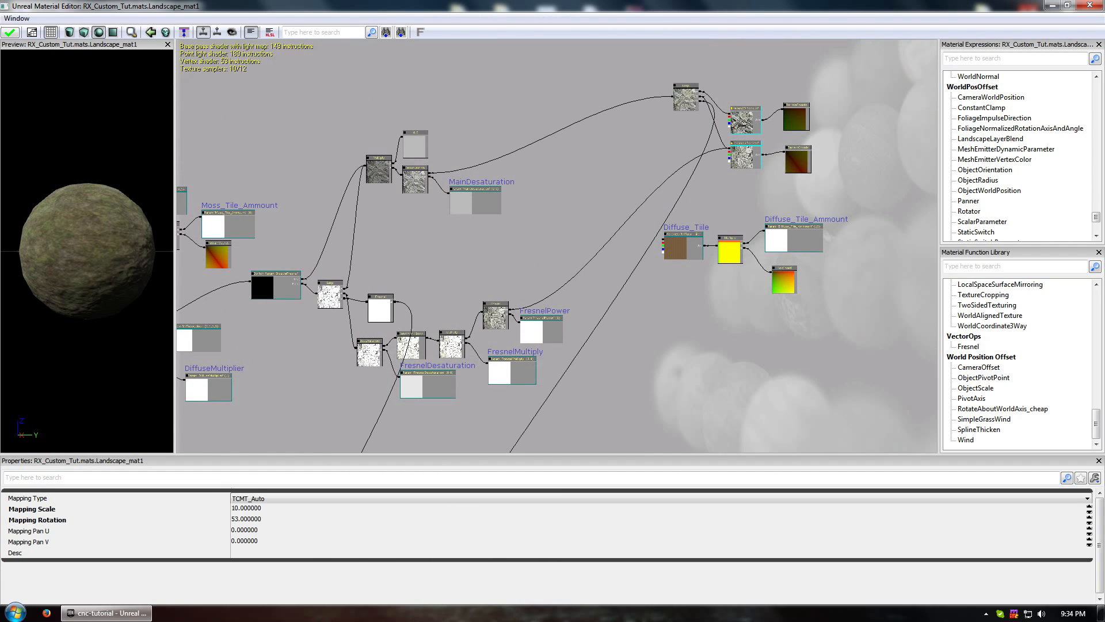
left_click_drag(525, 423, 513, 339)
scroll(428, 352, "up", 5)
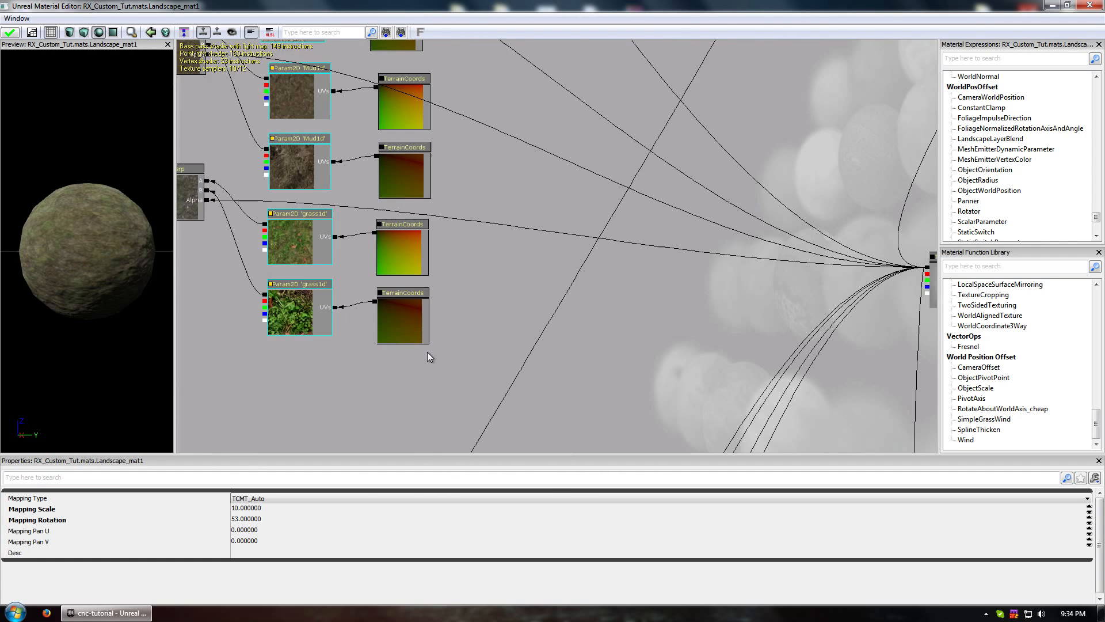
left_click_drag(528, 276, 718, 449)
left_click_drag(614, 343, 345, 340)
left_click_drag(671, 412, 407, 186)
left_click_drag(661, 302, 563, 273)
left_click(523, 207)
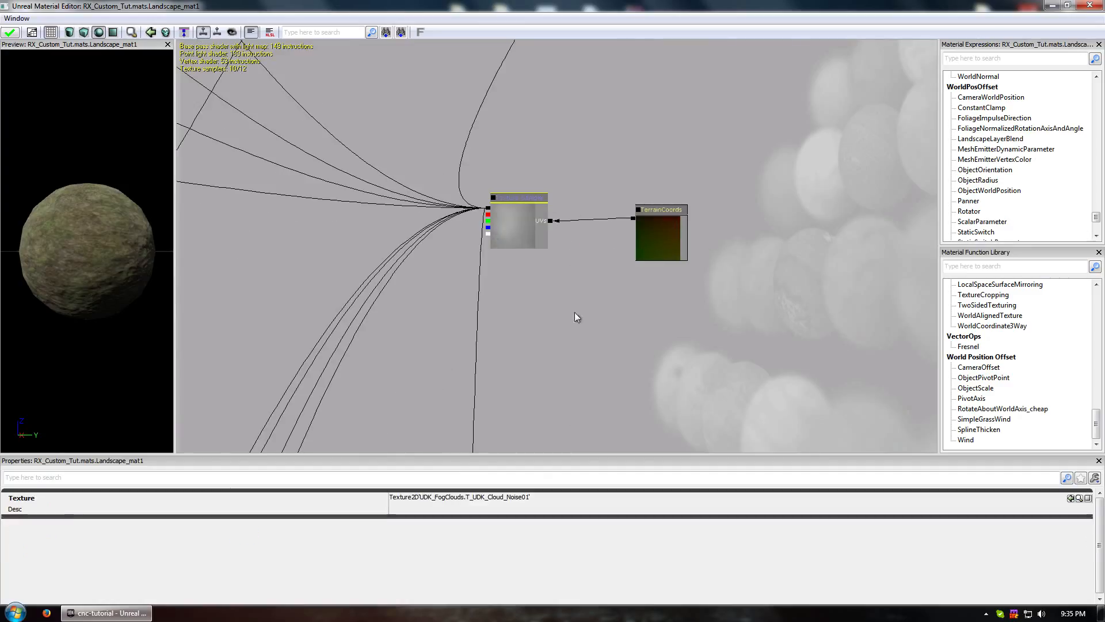
key("ctrl+w")
left_click_drag(564, 314, 558, 213)
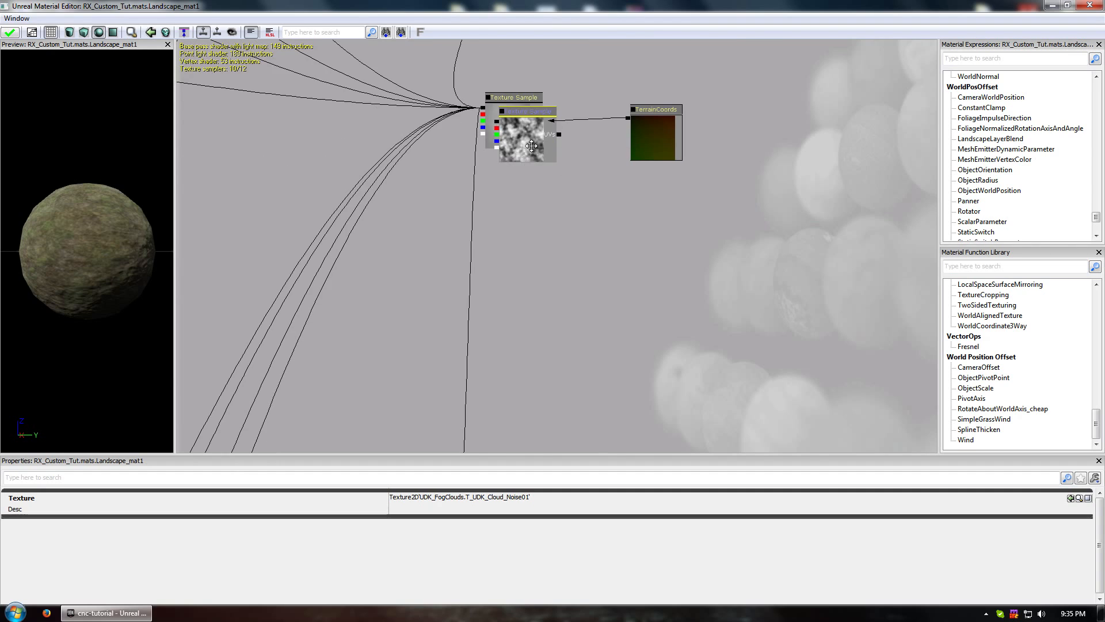
left_click_drag(516, 141, 520, 224, "ctrl")
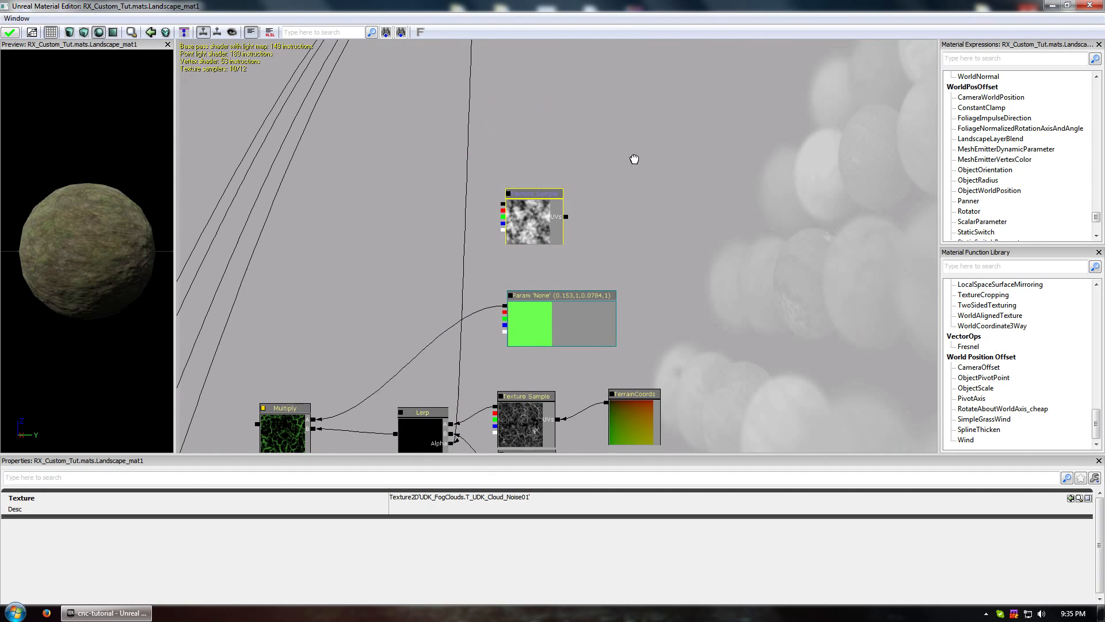
left_click_drag(634, 160, 600, 285)
left_click_drag(519, 157, 529, 7)
left_click_drag(569, 158, 569, 154)
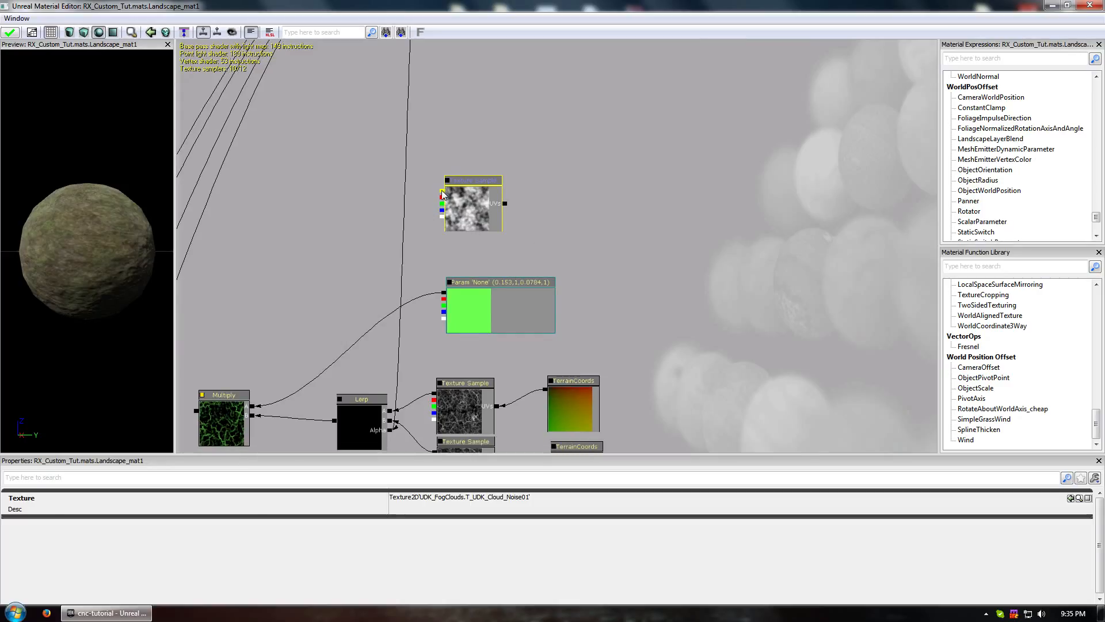
Duplicate the first Tiberium TerrainCoords, place the copy beside the copied cloud noise sample and set its Mapping Scale to 1.
left_click(552, 383)
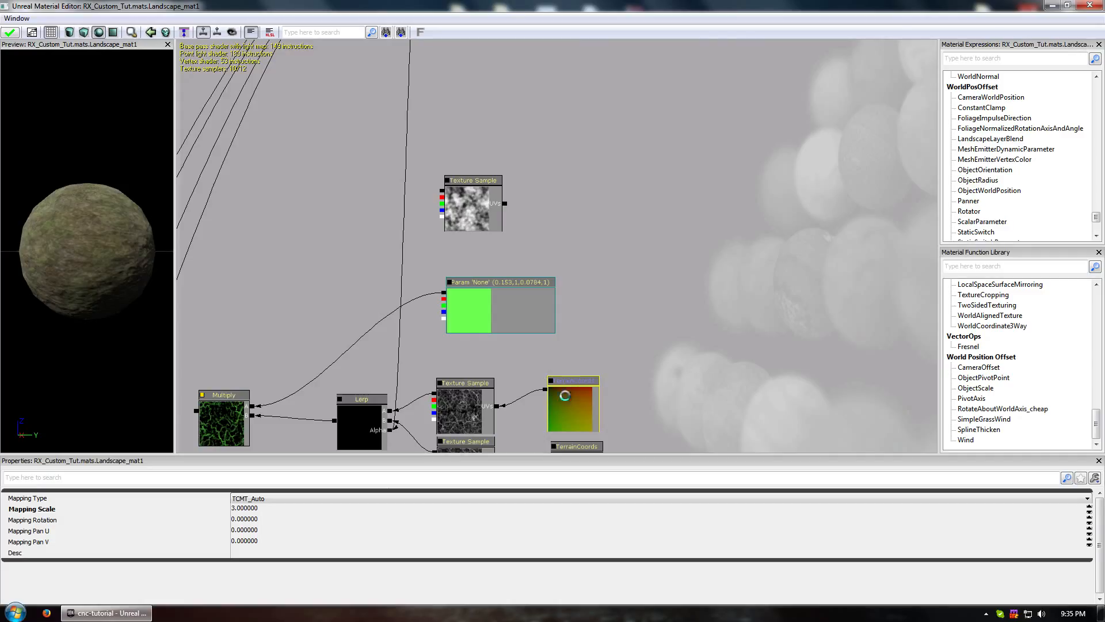
key("ctrl+w")
left_click_drag(584, 412, 665, 161, "ctrl")
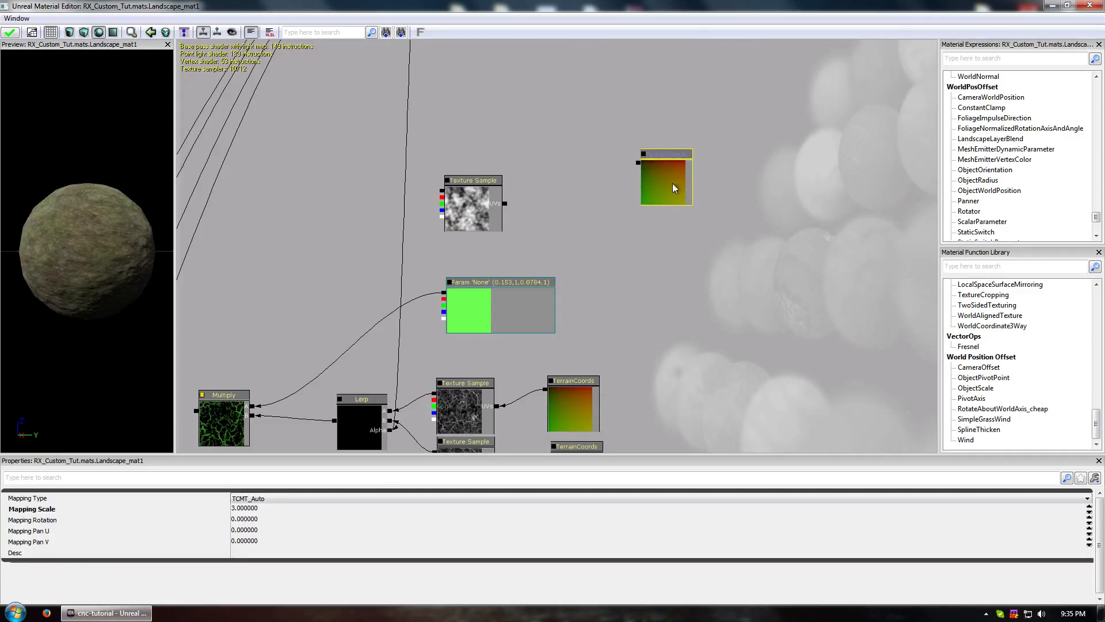
left_click(290, 508)
type("1")
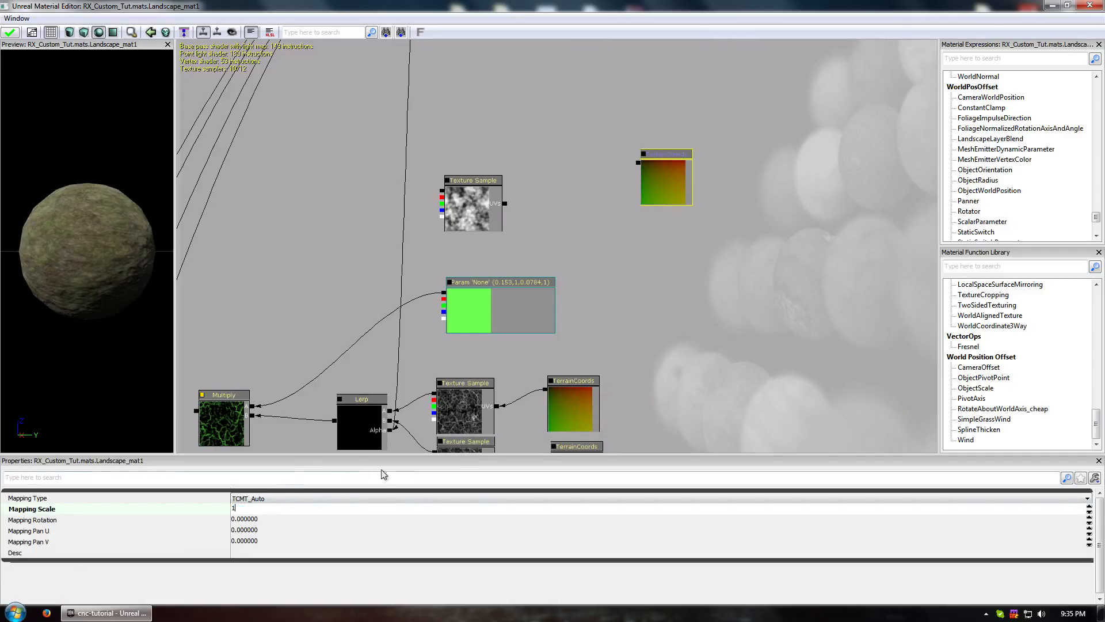
key("Return")
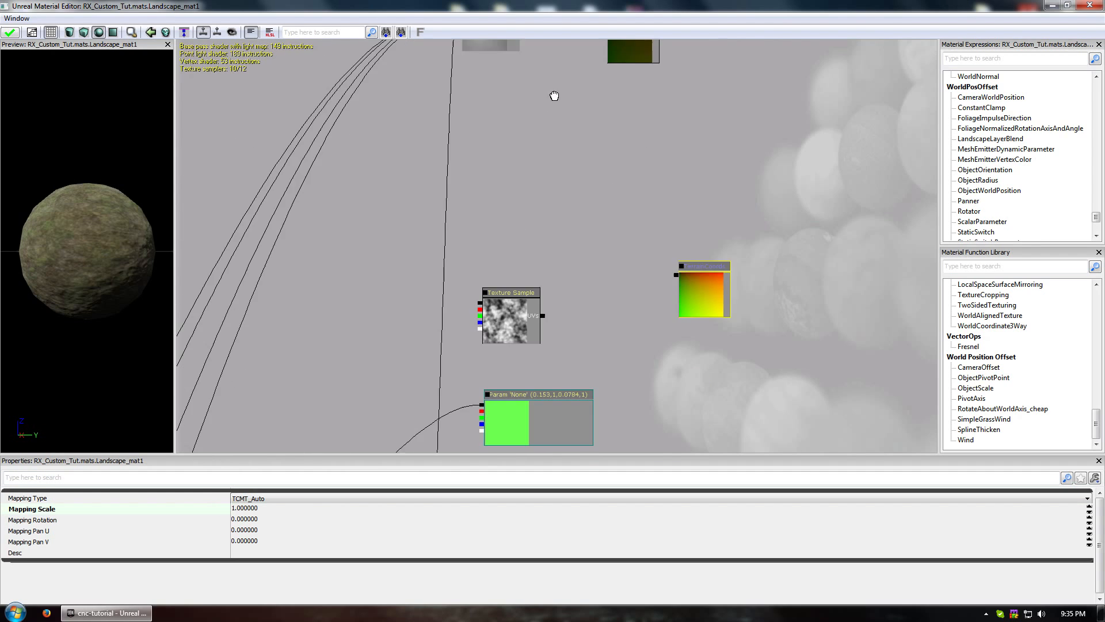
Add a Panner node, feeding its Coordinate input from the new TerrainCoords and connecting its output to the cloud noise sample's UVs.
left_click(981, 58)
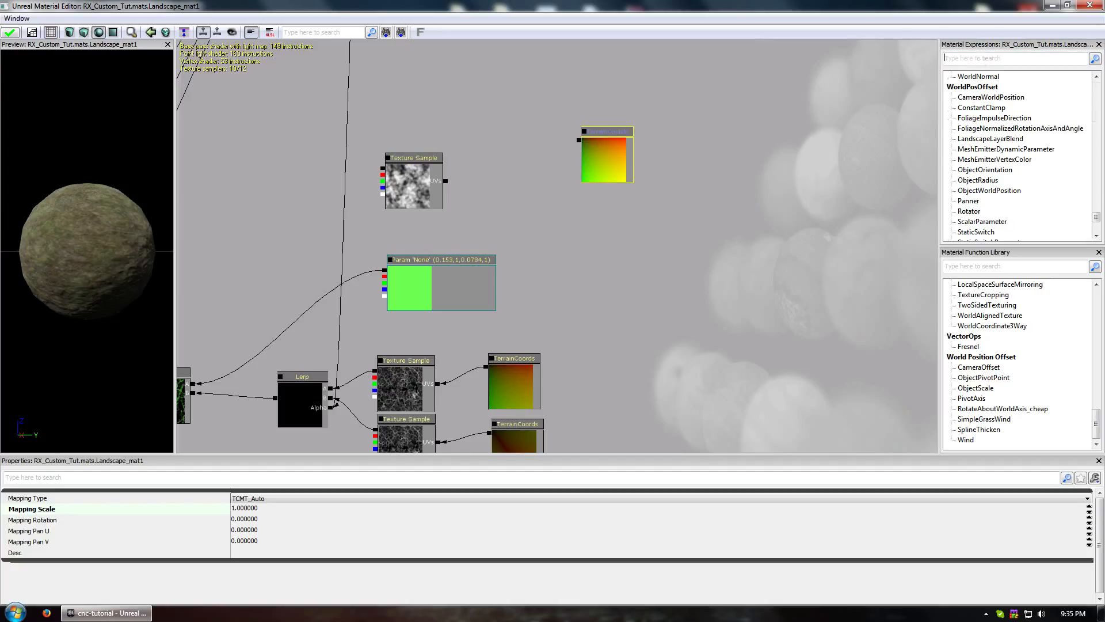
type("panner")
left_click(968, 78)
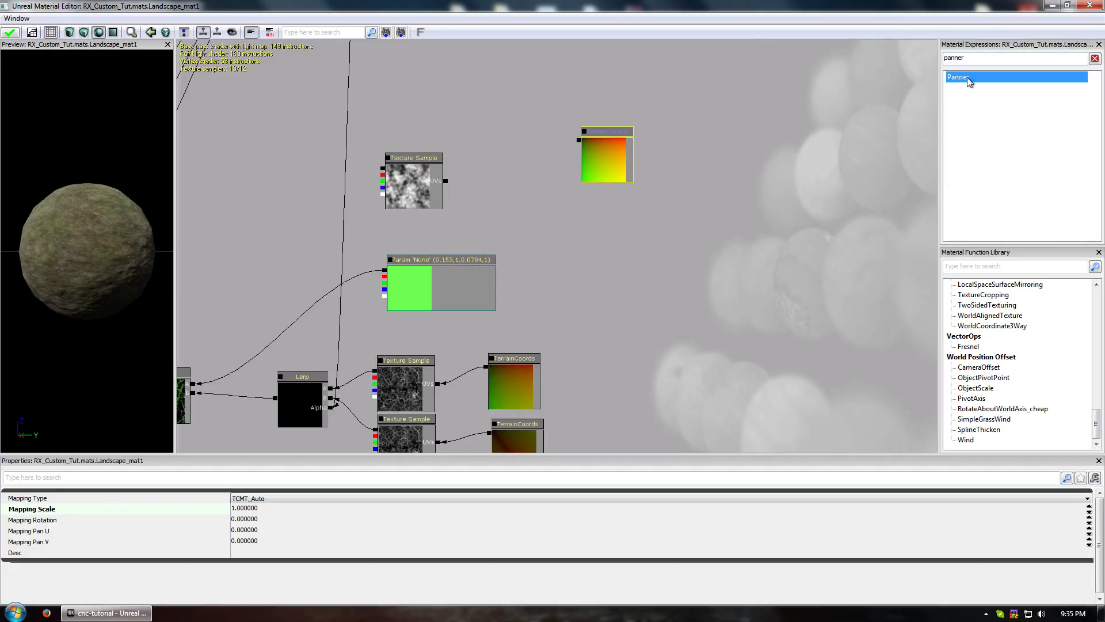
right_click(700, 123)
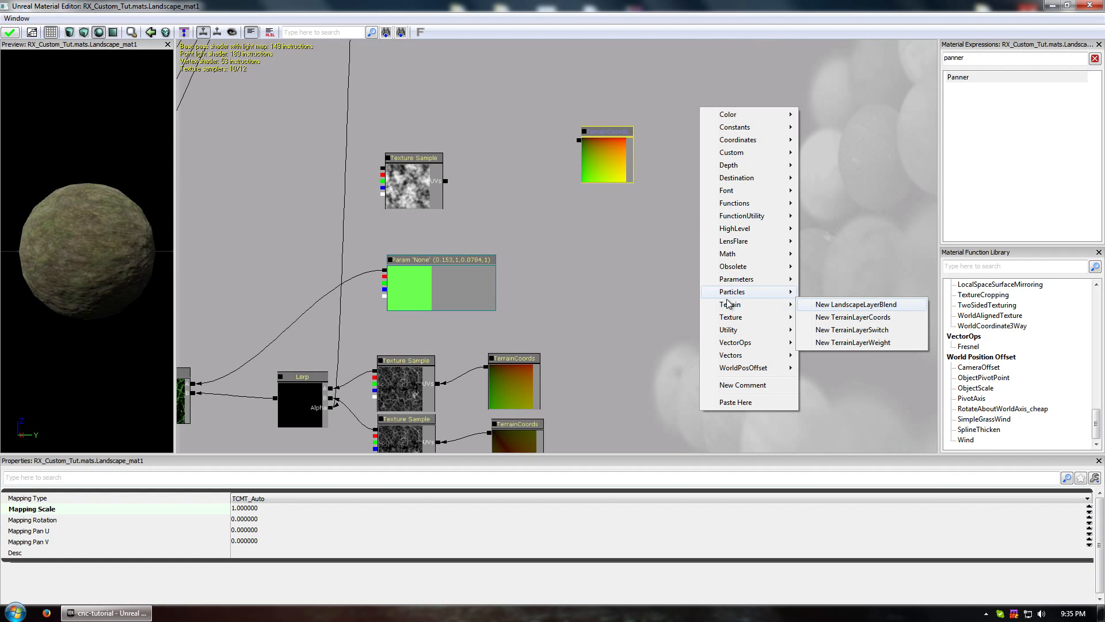
mouse_move(738, 305)
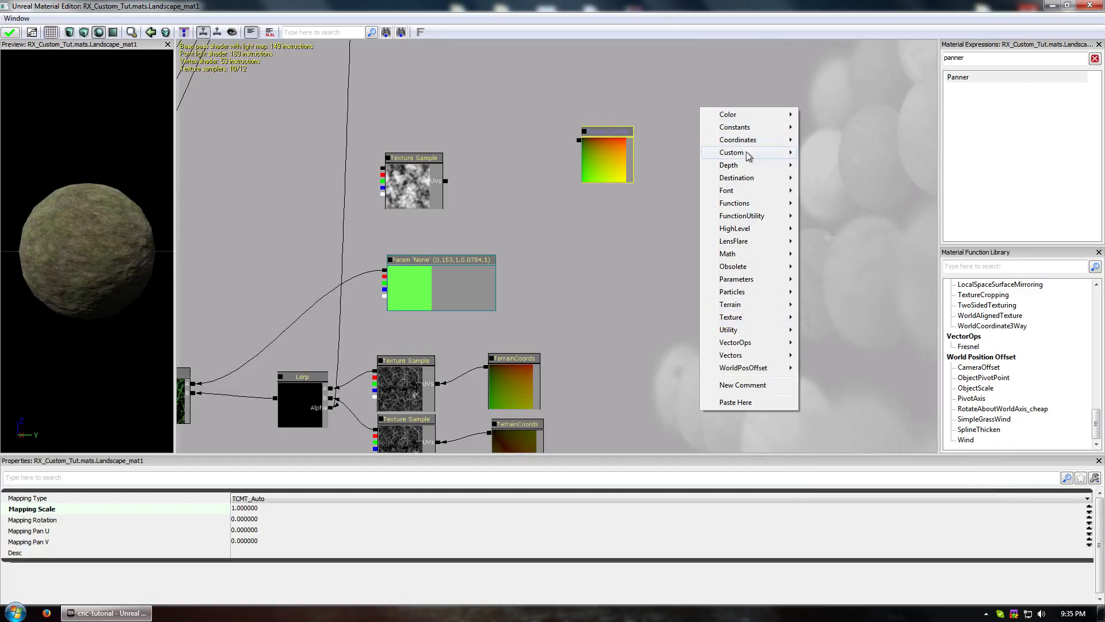
mouse_move(751, 143)
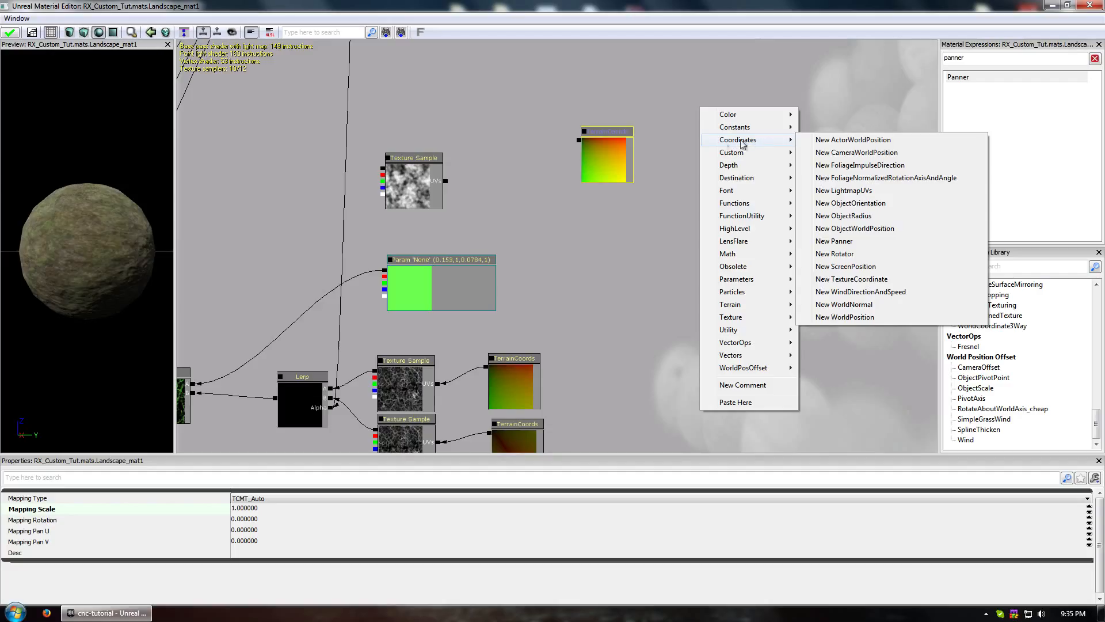
left_click_drag(958, 79, 709, 109)
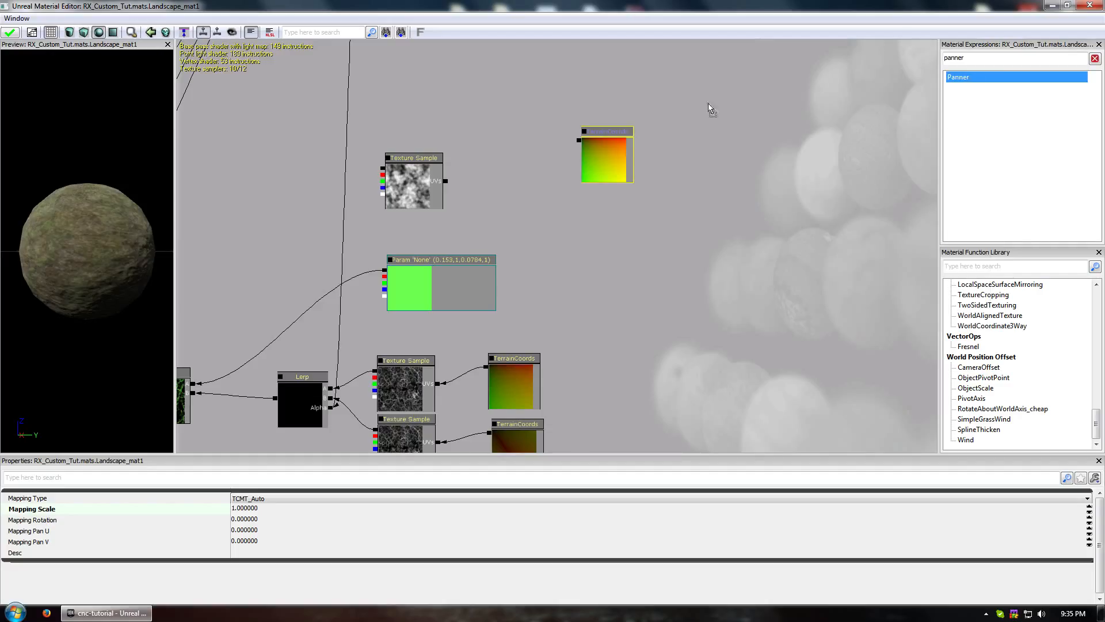
left_click_drag(632, 225, 566, 144)
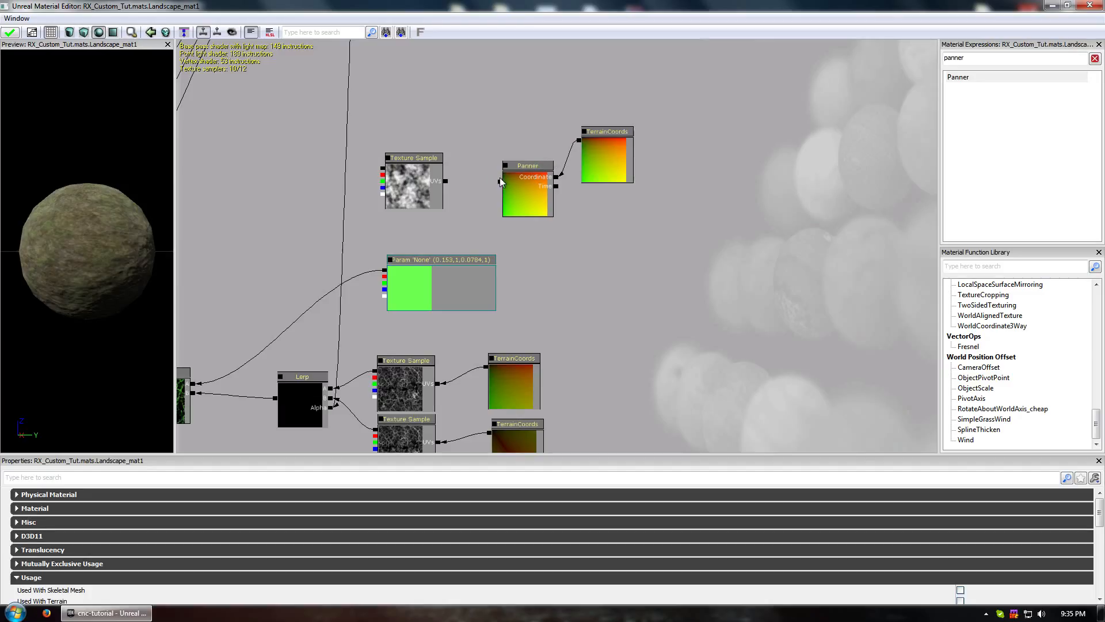
left_click_drag(446, 180, 446, 183)
Set the Panner's Speed X to 0.002 and Speed Y to 0.005.
left_click(526, 212)
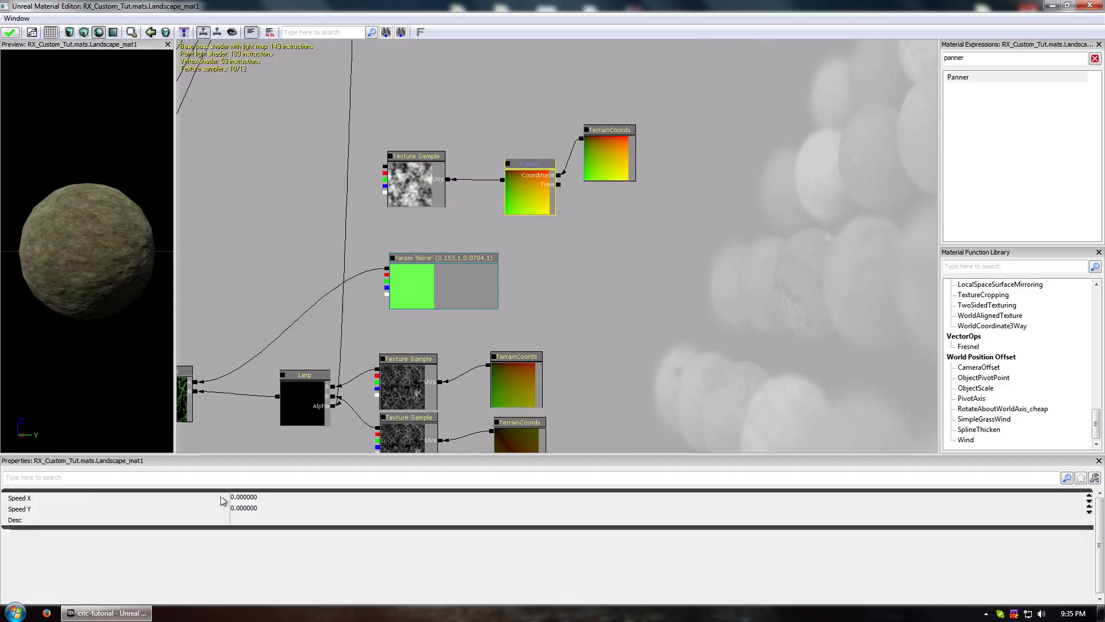
left_click(253, 497)
type("0")
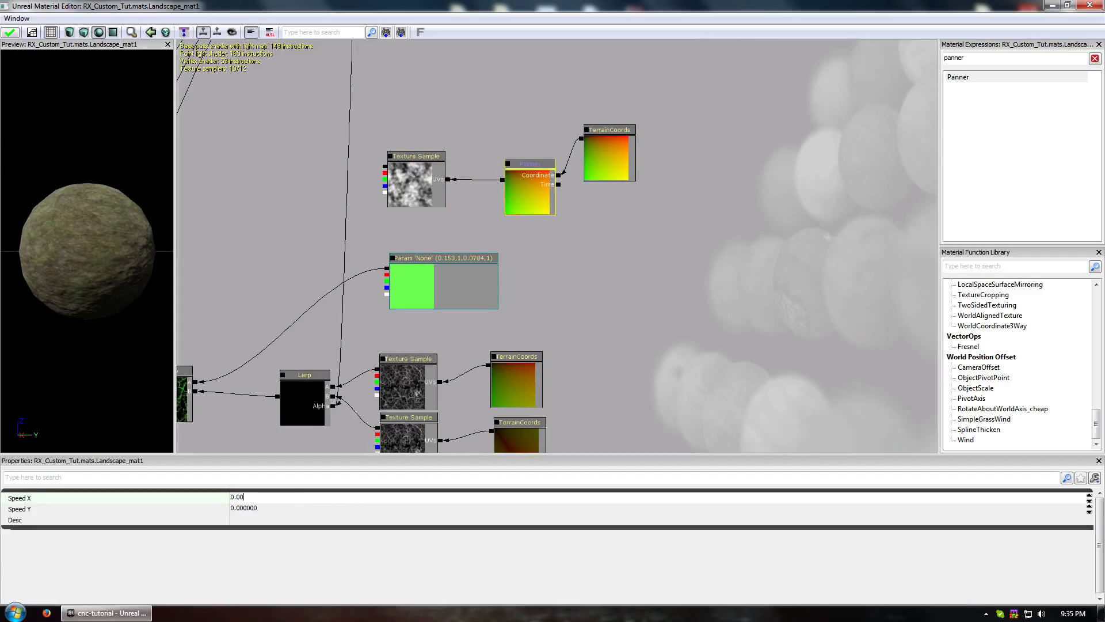
left_click(259, 507)
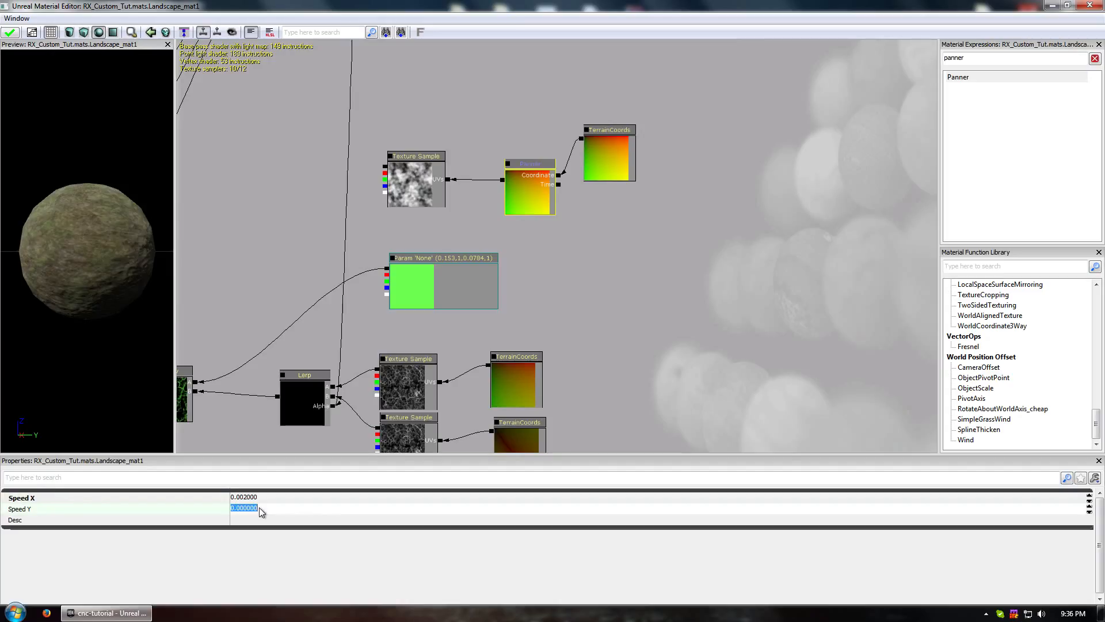
type("0.")
left_click(276, 262)
Examine the panning cloud noise sample with its real-time preview switched on, then switch it off and check the Panner's speeds.
left_click_drag(350, 281, 448, 252)
left_click(494, 177)
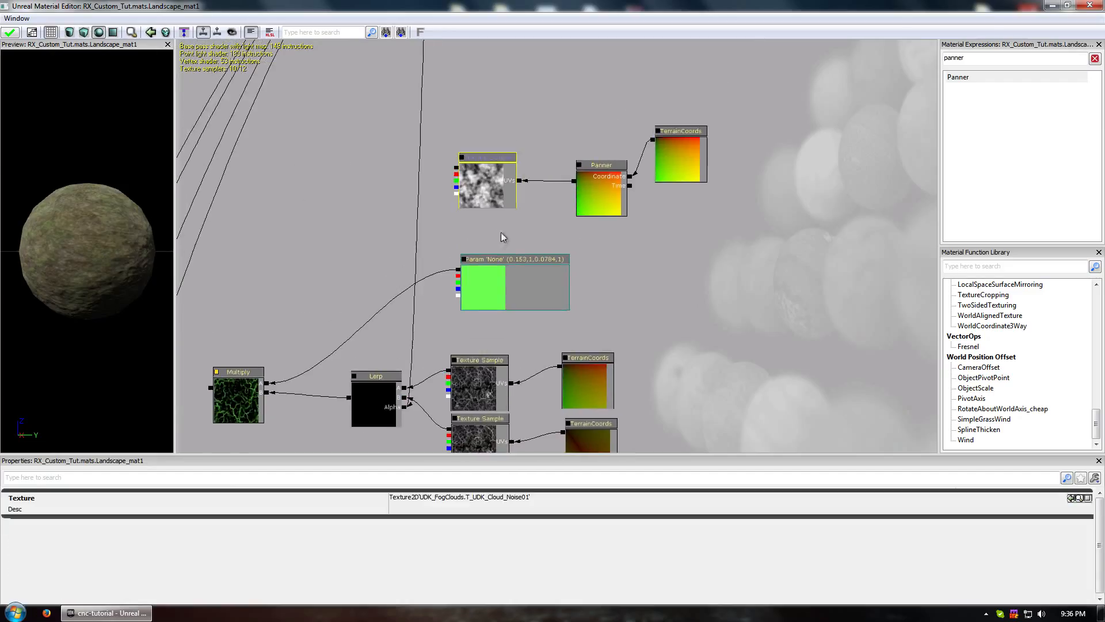
left_click(461, 158)
left_click_drag(559, 131, 229, 220)
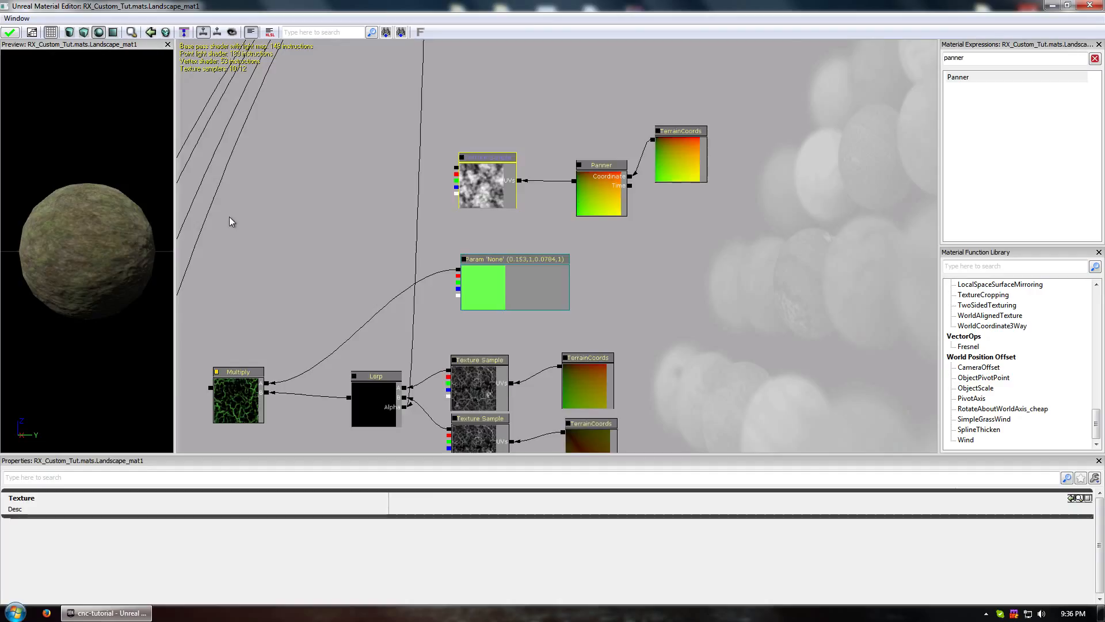
left_click_drag(470, 284, 691, 259)
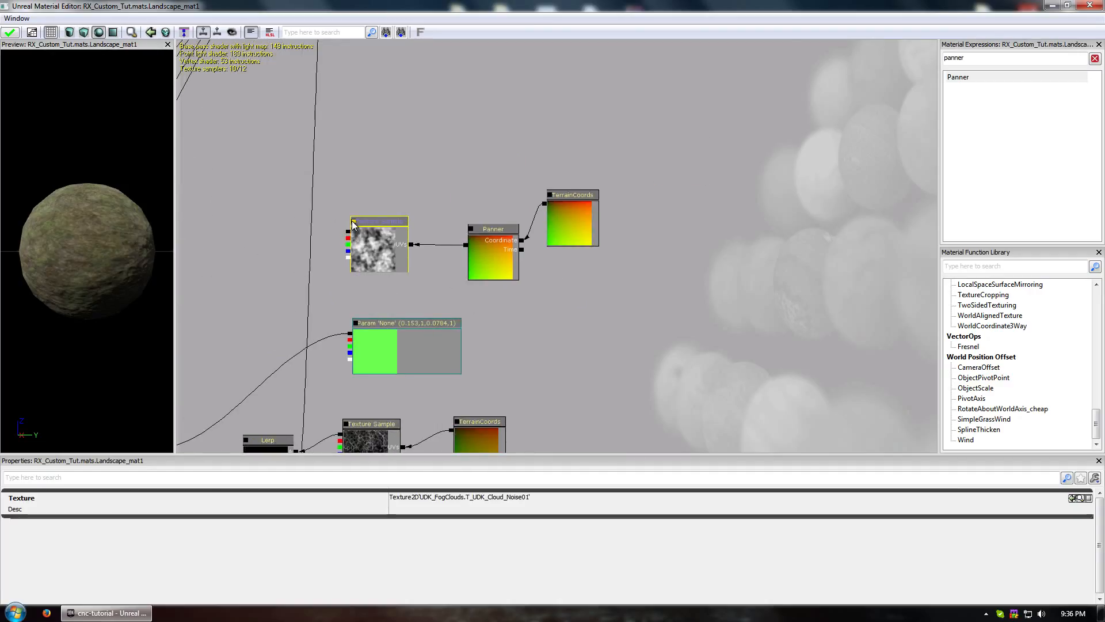
left_click_drag(392, 287, 481, 215)
left_click(352, 301)
left_click(604, 213)
left_click(553, 233)
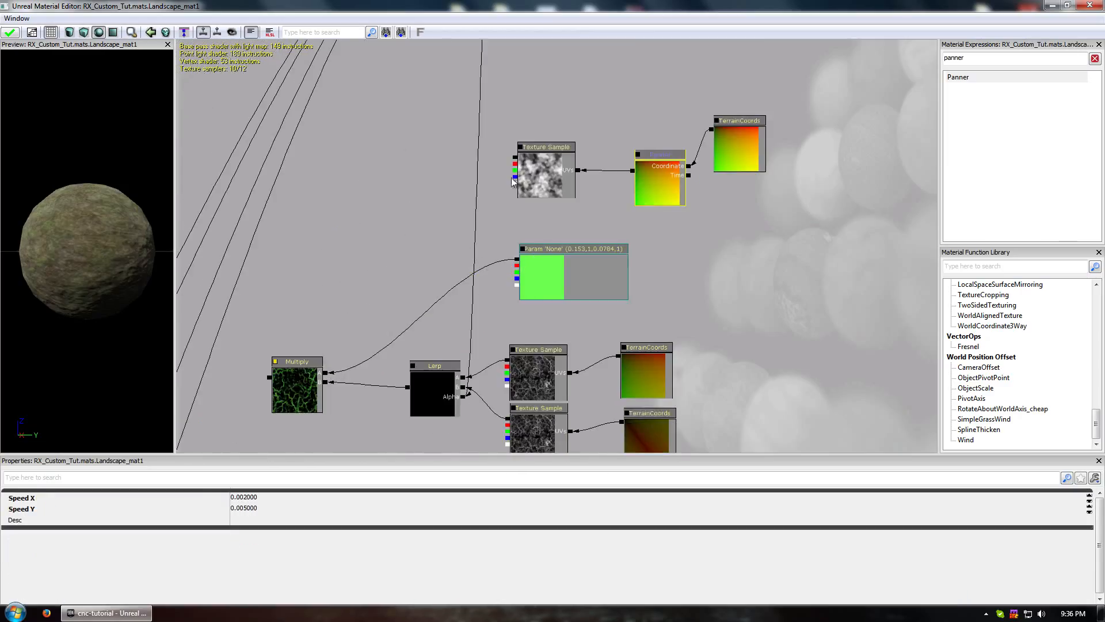
Duplicate the Multiply node and connect the cloud noise sample to the copy's A input and the green color parameter to B.
left_click(305, 378)
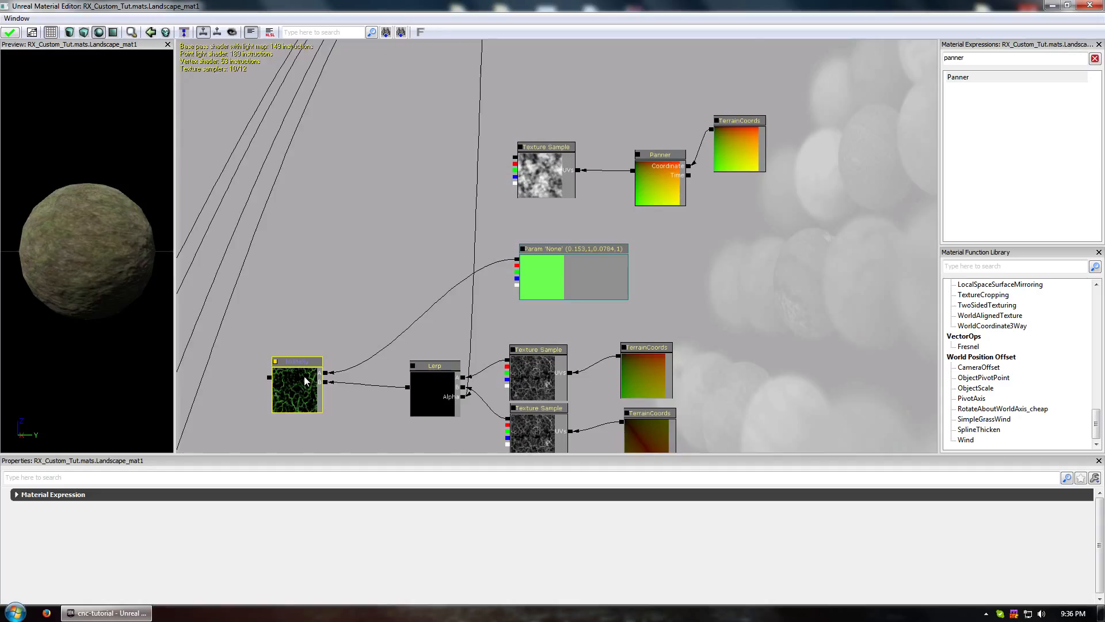
key("ctrl+w")
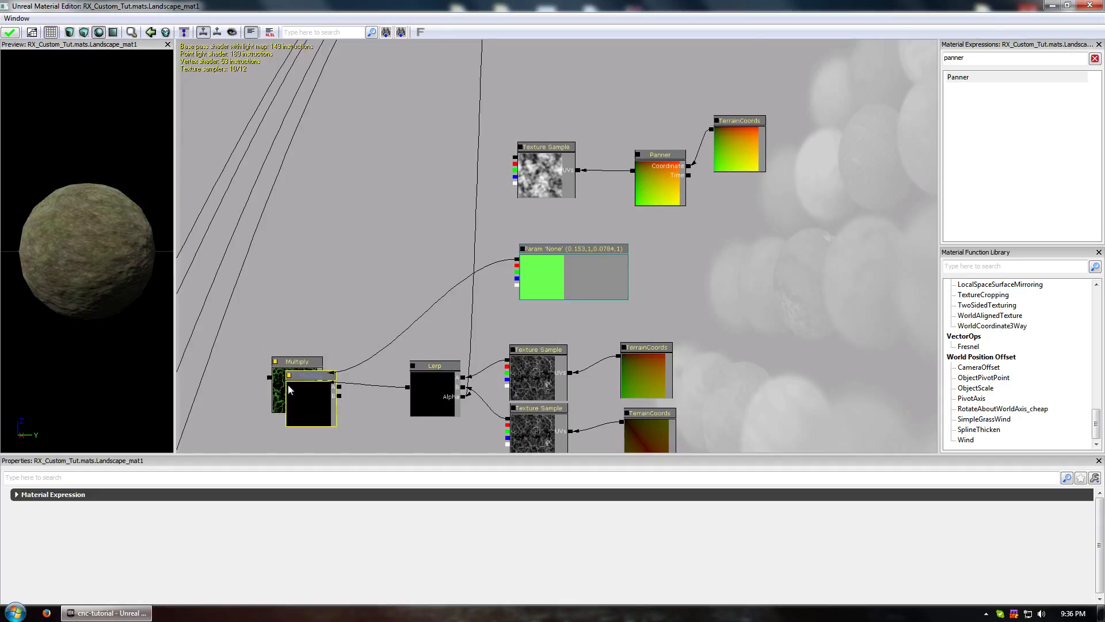
left_click_drag(316, 389, 515, 157, "ctrl")
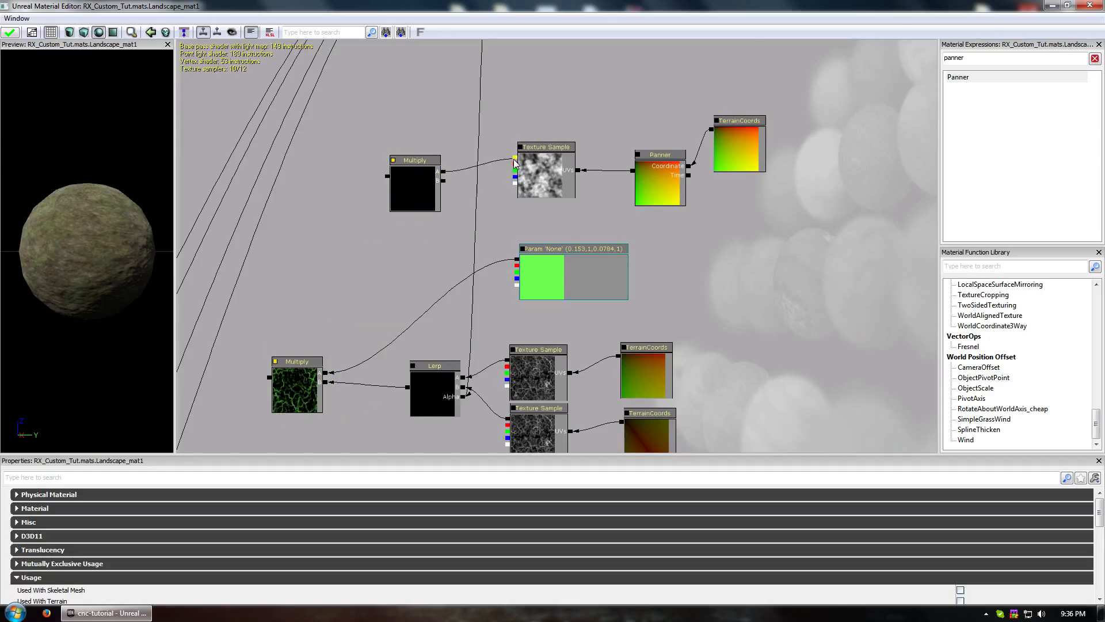
left_click_drag(444, 181, 517, 259)
Rearrange the network so the two Multiply nodes are stacked beside the green parameter with the cracks Lerp just below them.
left_click(293, 402)
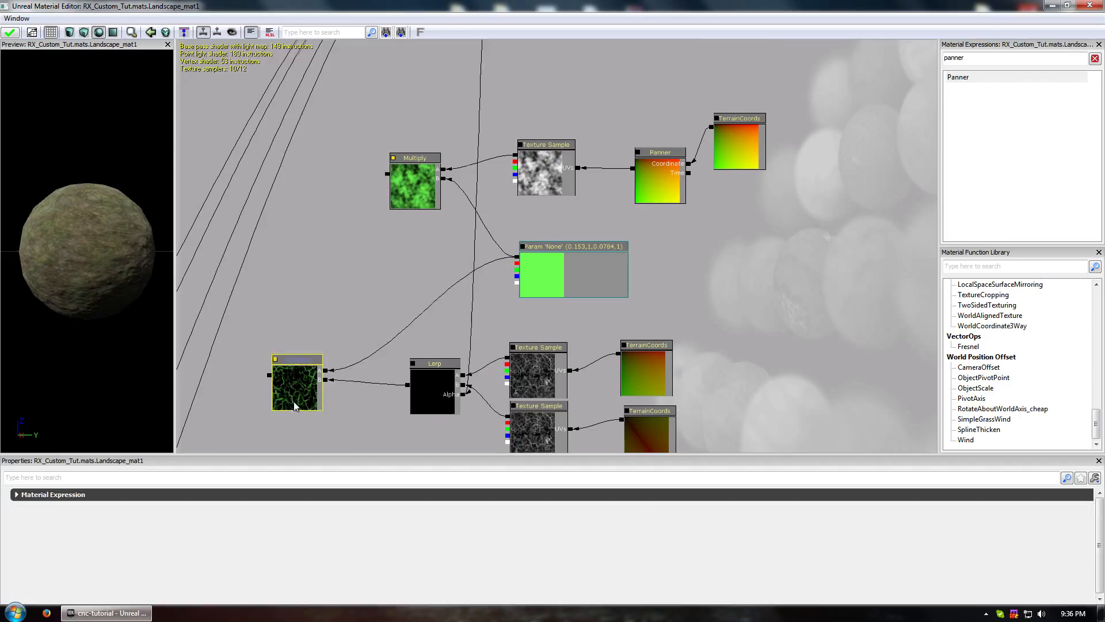
left_click_drag(294, 402, 362, 285)
left_click(439, 388)
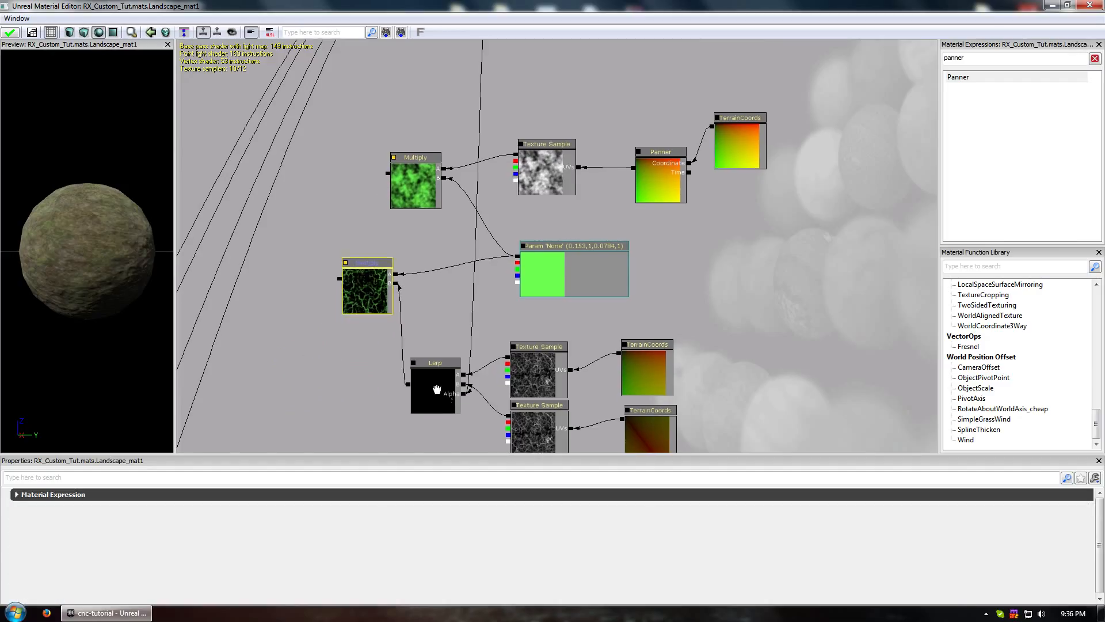
left_click_drag(440, 389, 455, 351, "ctrl")
left_click(308, 388)
left_click(396, 175)
left_click_drag(396, 175, 373, 230, "ctrl")
left_click(417, 225)
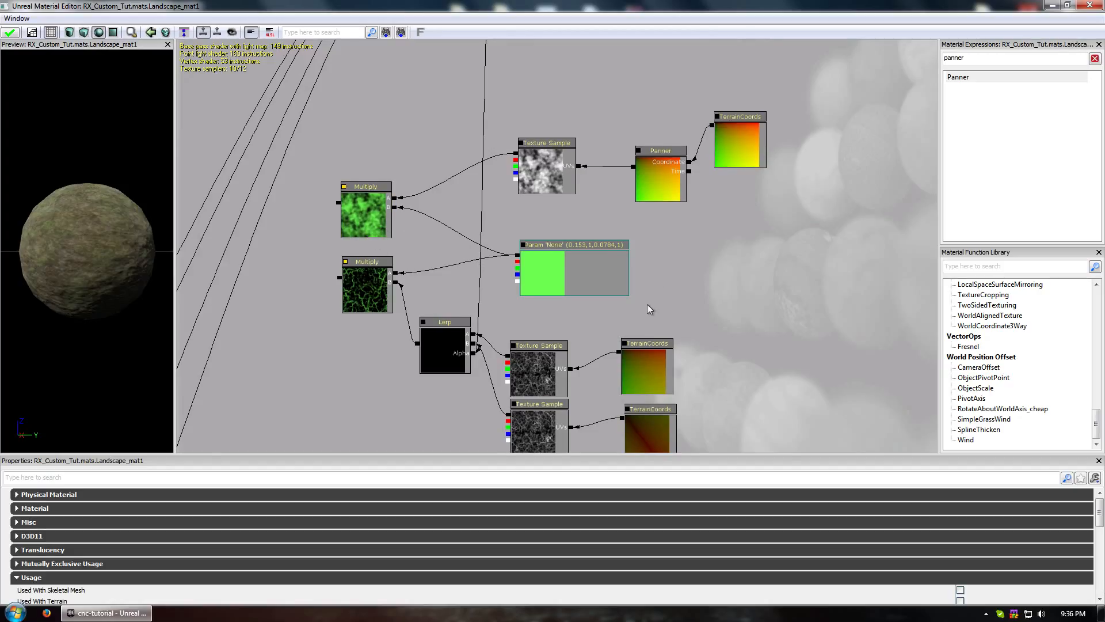
Duplicate the Lerp, connect the noise Multiply to A, the cracks Multiply to B and the cracks Lerp to Alpha, and enable its real-time preview.
left_click_drag(409, 266, 440, 247)
left_click(483, 332)
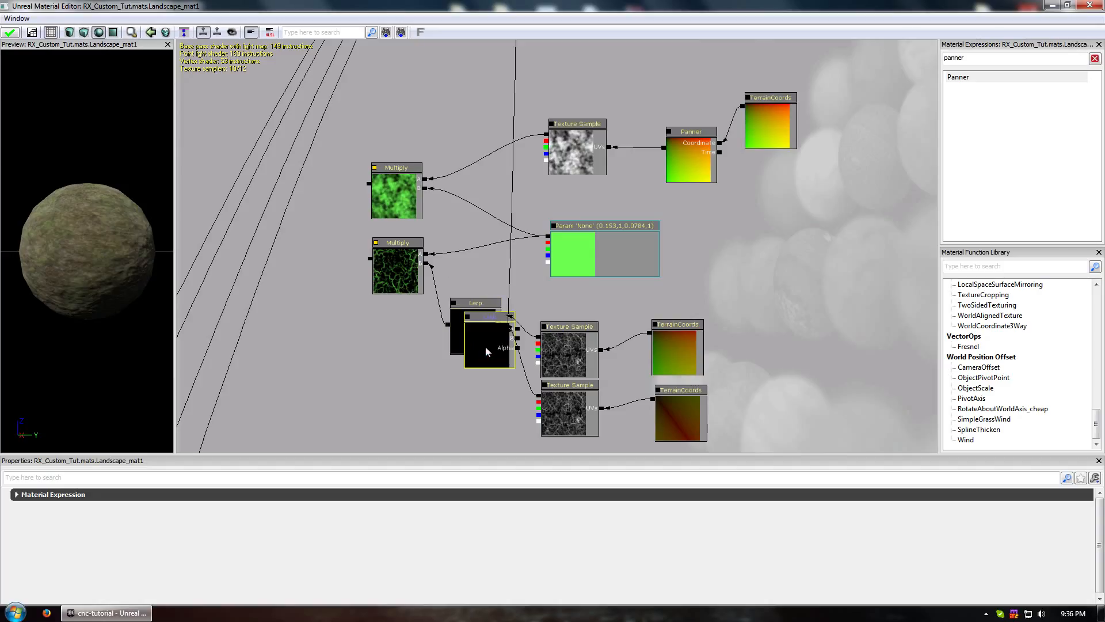
left_click_drag(485, 347, 369, 184, "ctrl")
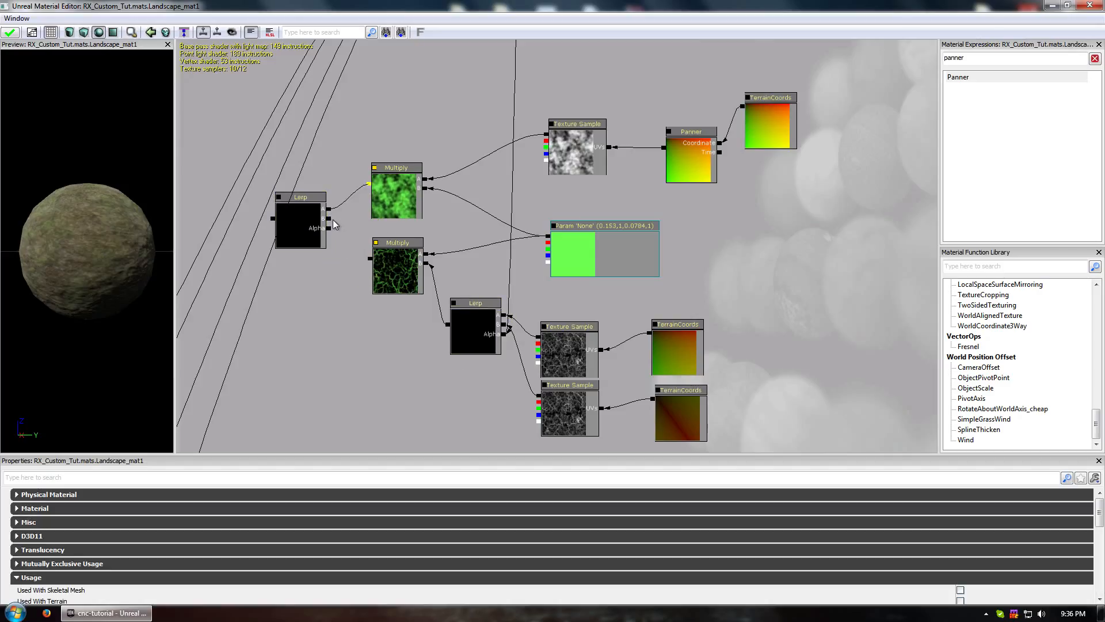
left_click_drag(330, 219, 371, 260)
left_click_drag(329, 228, 448, 326)
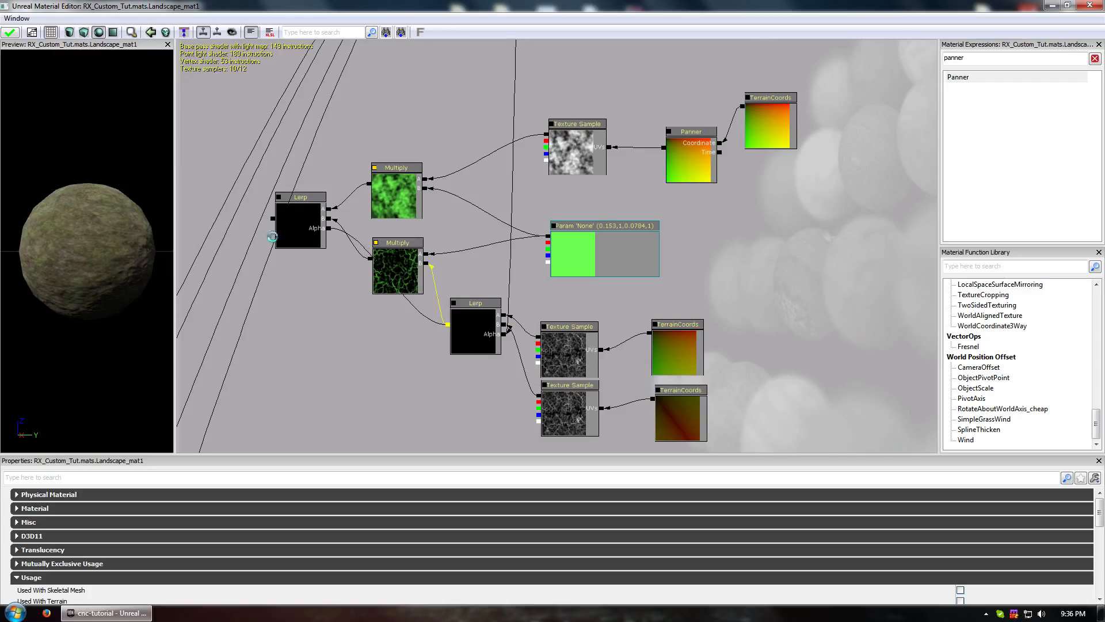
left_click_drag(314, 304, 398, 302)
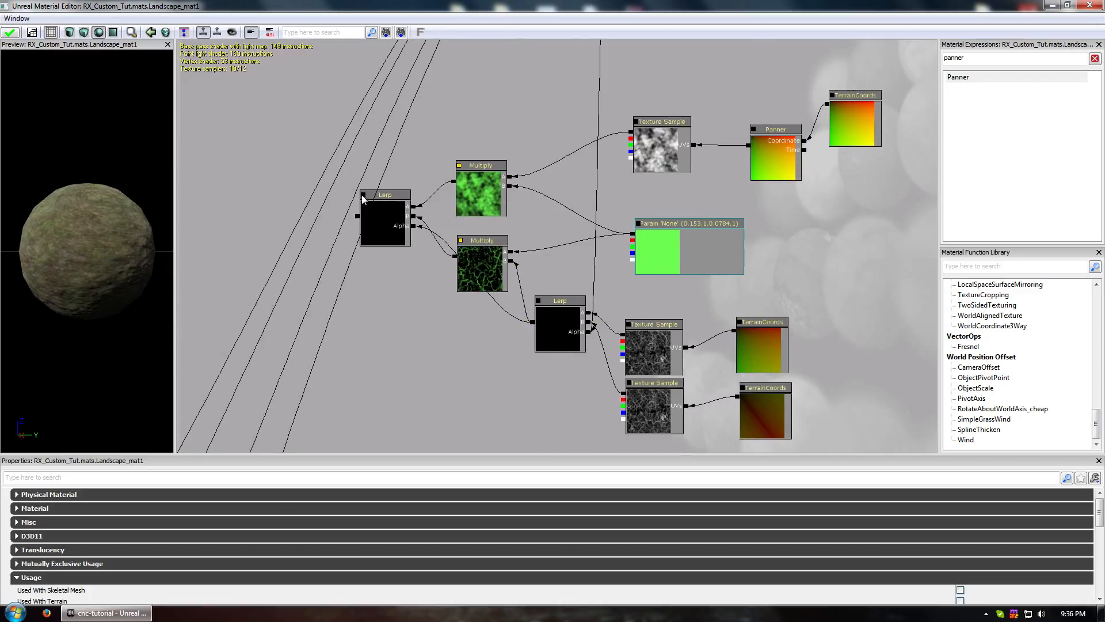
left_click(363, 195)
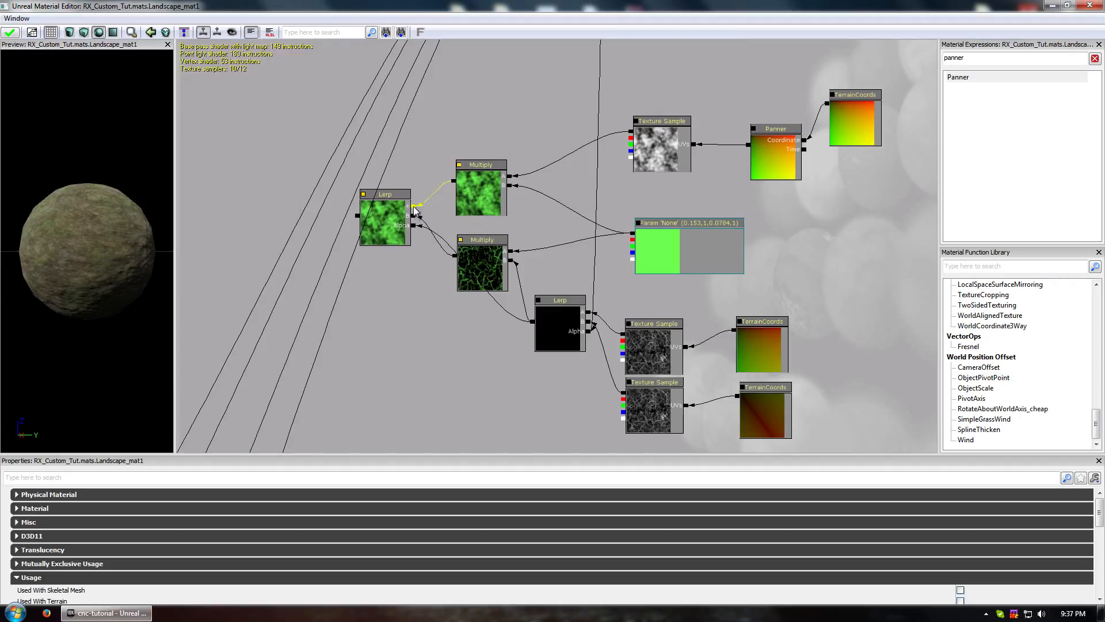
Swap the new Lerp's inputs so the cracks Multiply feeds A and the noise Multiply feeds B, and move the Lerp closer to them.
mouse_move(419, 216)
left_mouse_down()
mouse_move(454, 182)
mouse_move(412, 206)
left_mouse_up()
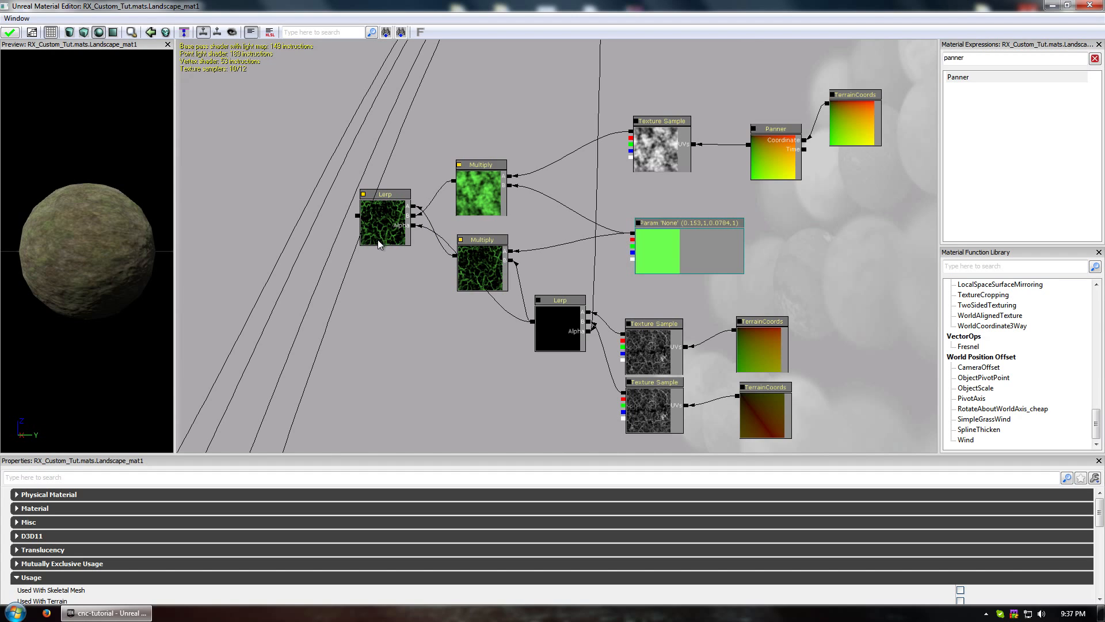
left_click_drag(417, 258, 444, 290)
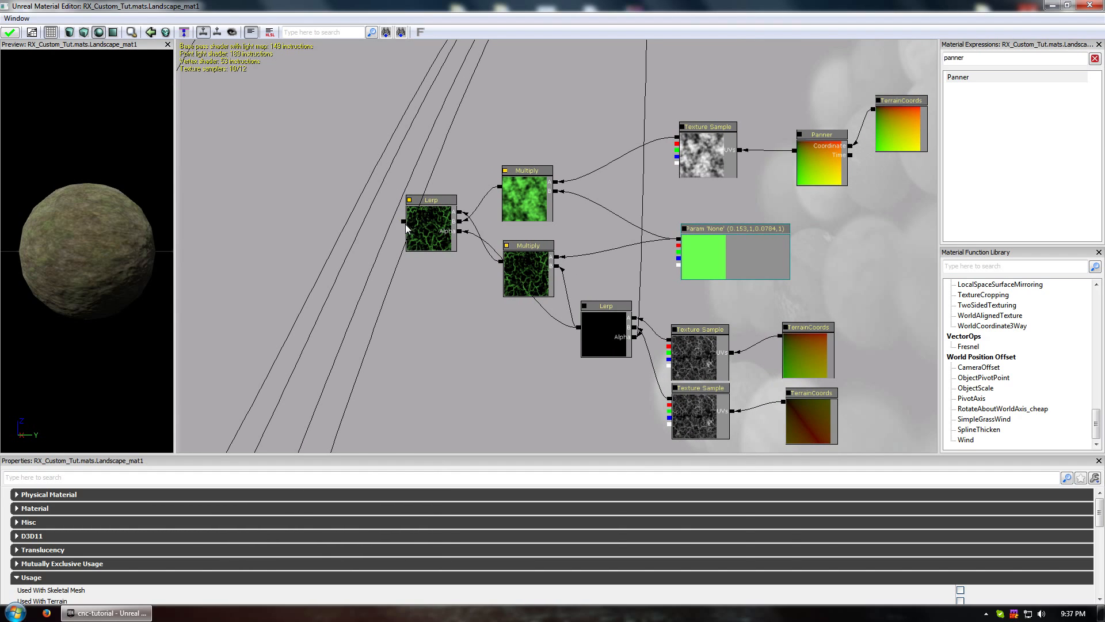
left_click_drag(443, 271, 444, 249)
left_click_drag(484, 299, 499, 300)
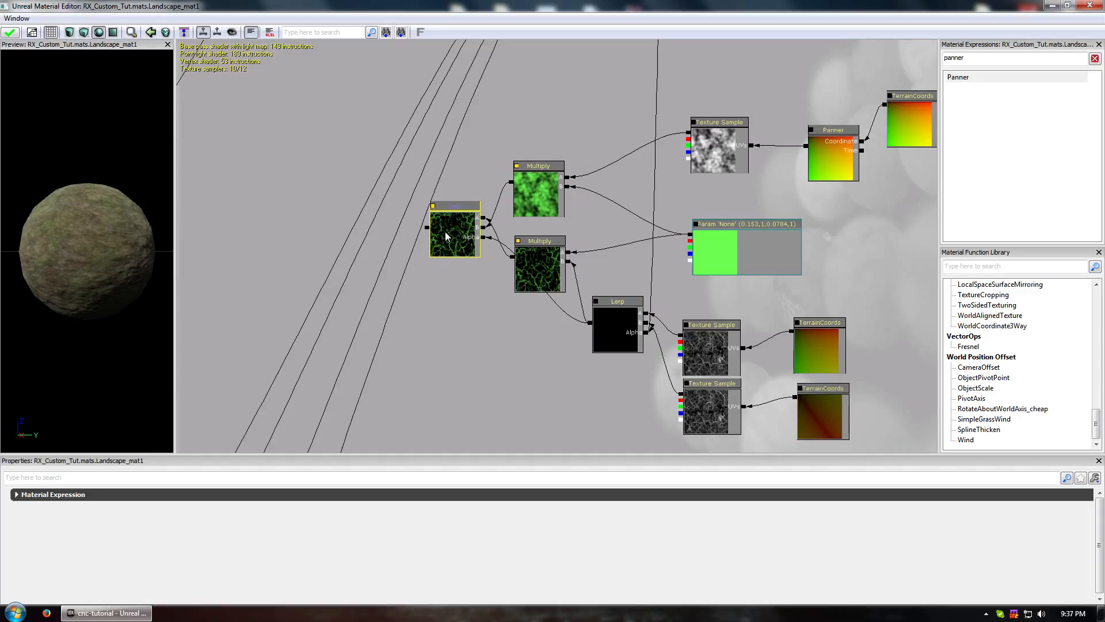
left_click_drag(439, 284, 468, 270)
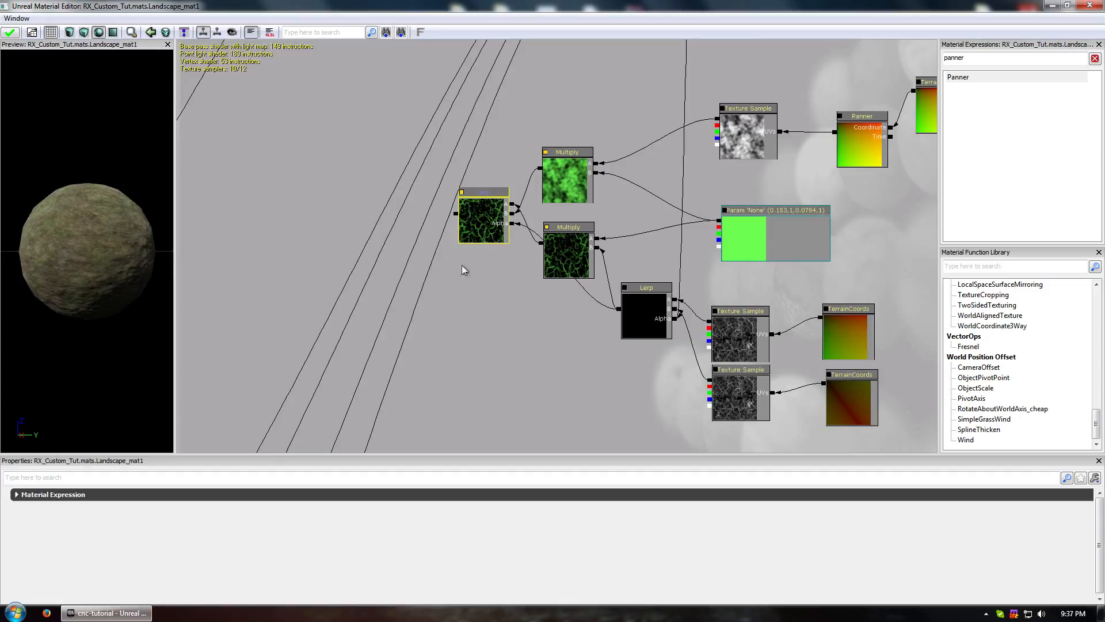
scroll(521, 296, "down", 4)
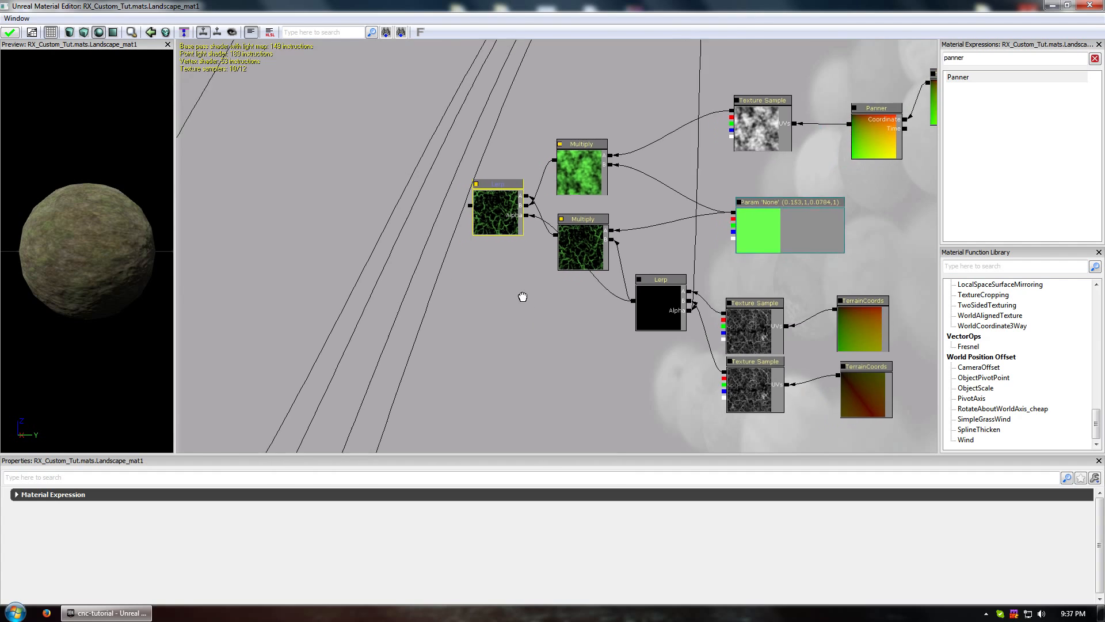
Add a fifth layer named tib1 to both the diffuse and the normal Layer Blend nodes.
left_click_drag(447, 272, 900, 404)
left_click_drag(477, 158, 436, 331)
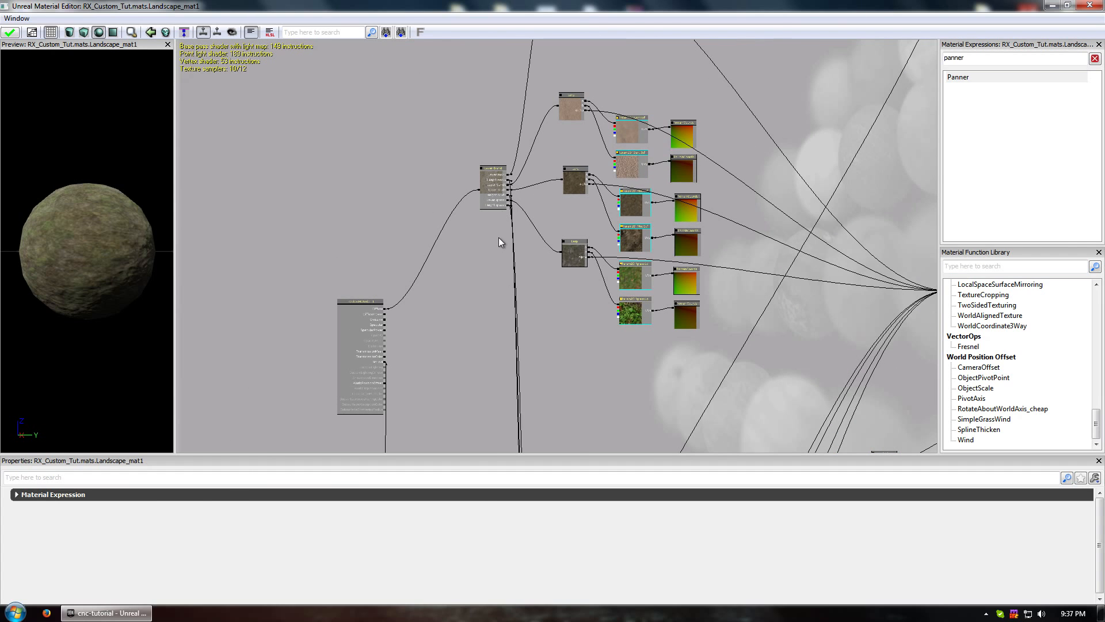
left_click(496, 199)
left_click_drag(495, 350, 457, 236)
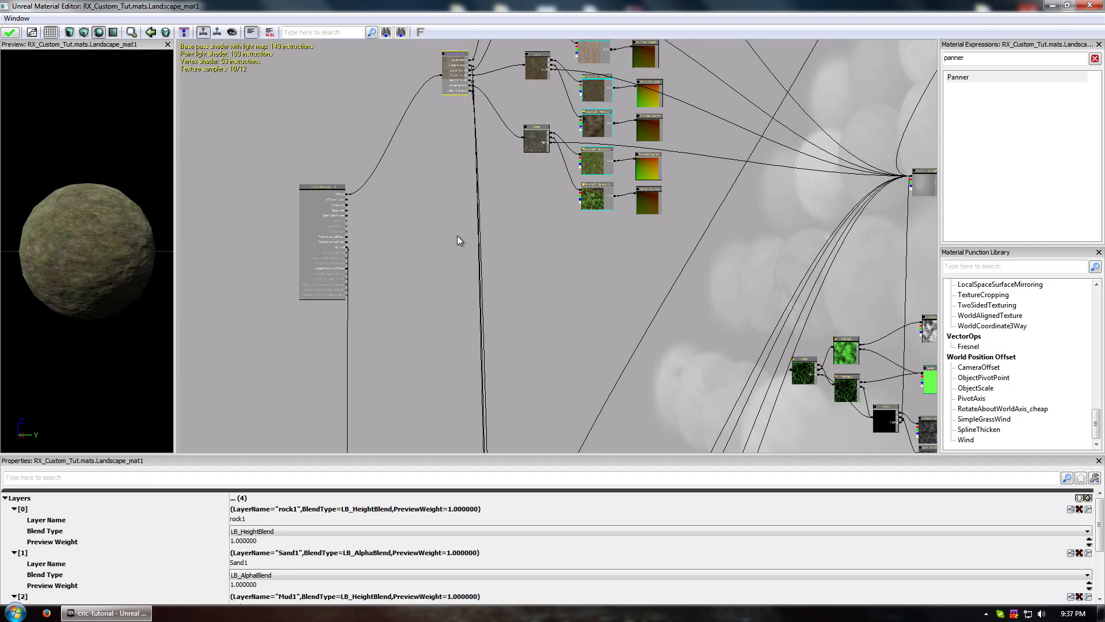
left_click_drag(470, 276, 487, 424)
scroll(482, 237, "up", 5)
left_click_drag(447, 324, 460, 46)
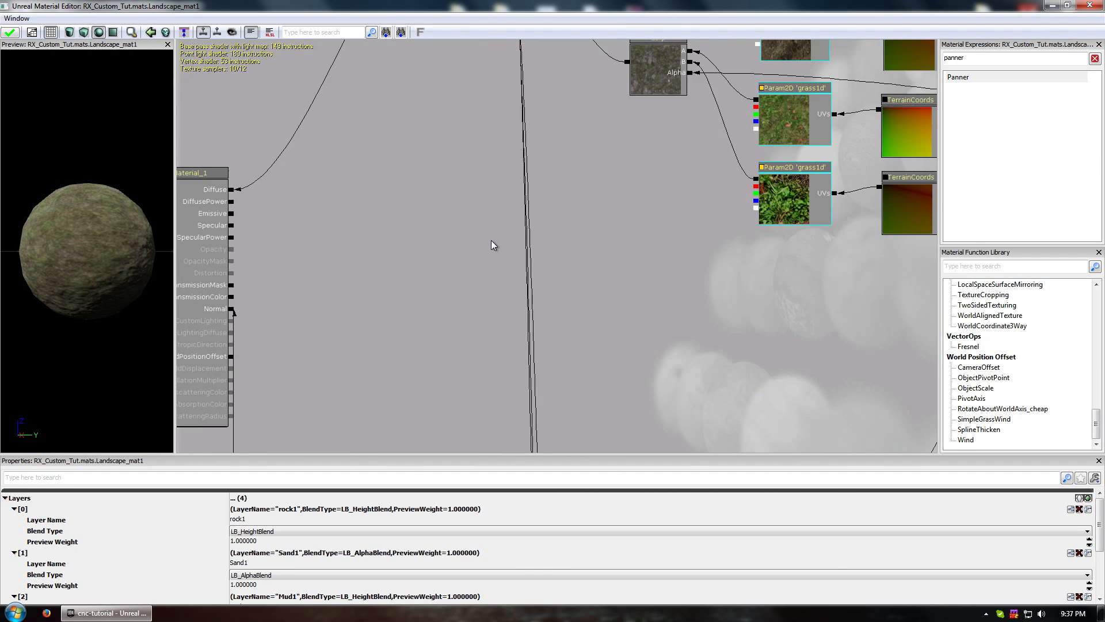
left_click_drag(483, 443, 461, 86)
scroll(451, 247, "down", 5)
left_click_drag(449, 368, 442, 188)
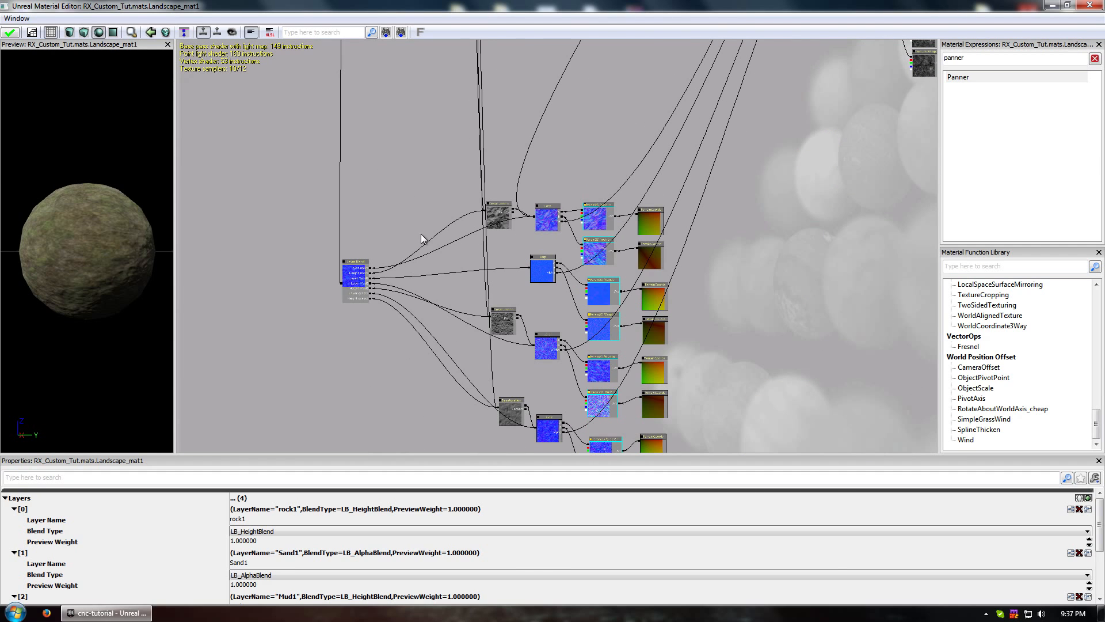
left_click(356, 273)
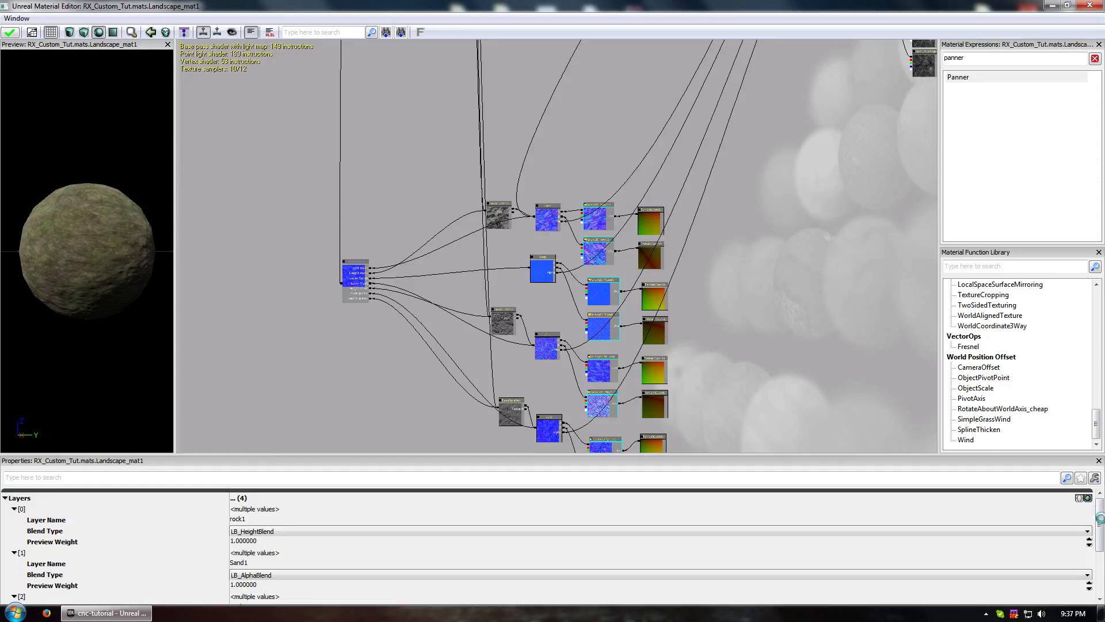
left_click_drag(1101, 509, 1100, 561)
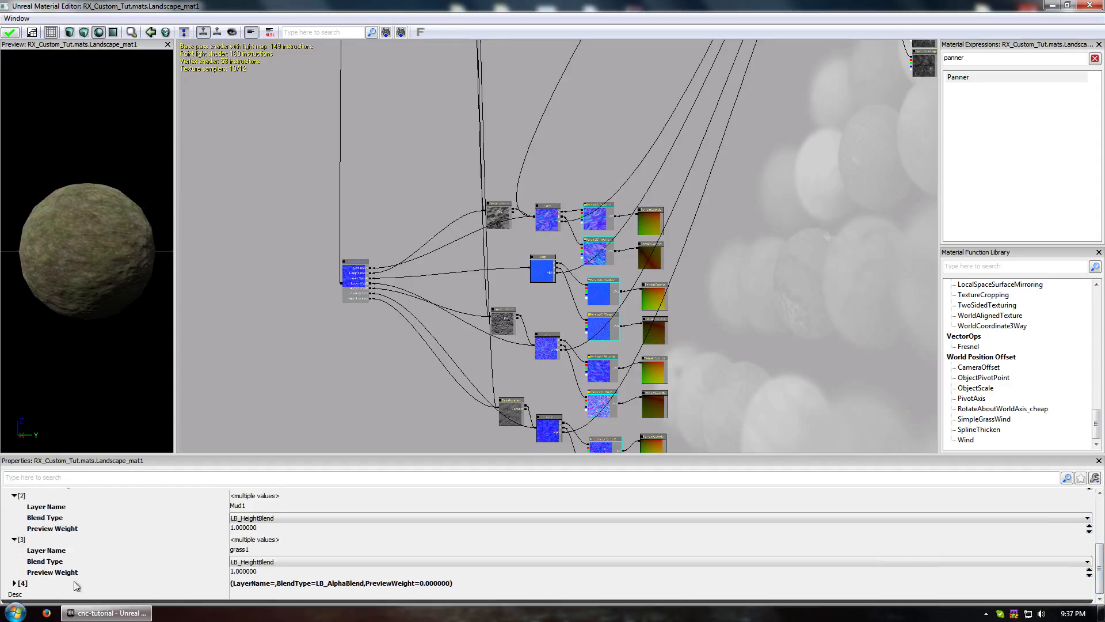
scroll(115, 516, "down", 2)
left_click(270, 562)
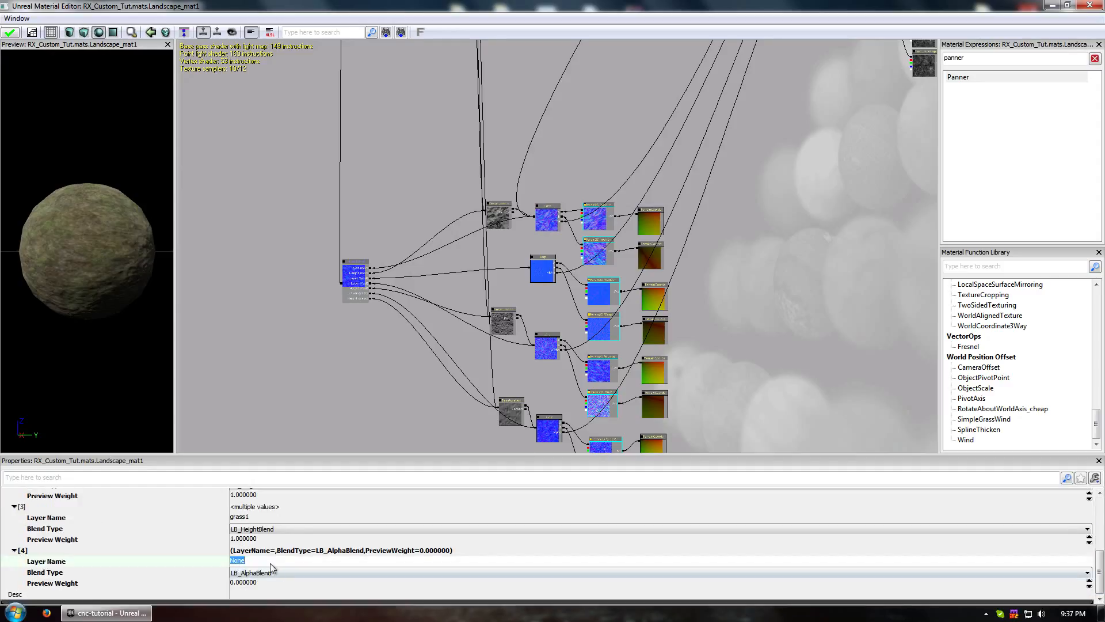
type("tib1")
Connect the normal Layer Blend's tib1 layer input to the Lerp of the Mud1 normal maps.
left_click_drag(358, 309, 570, 277)
scroll(573, 298, "up", 3)
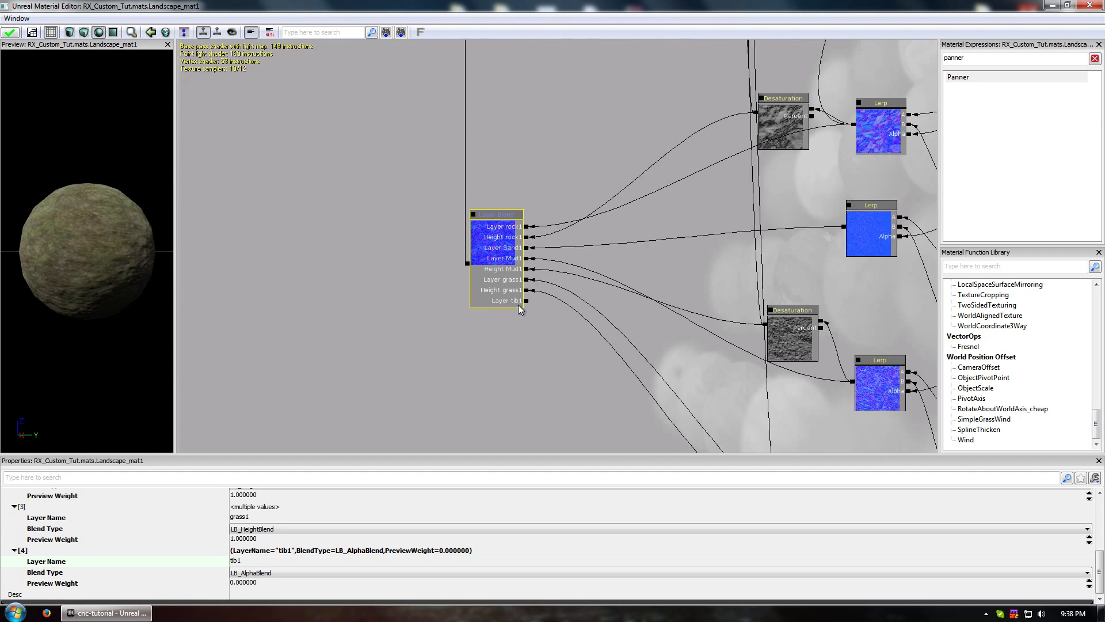
left_click_drag(554, 339, 372, 328)
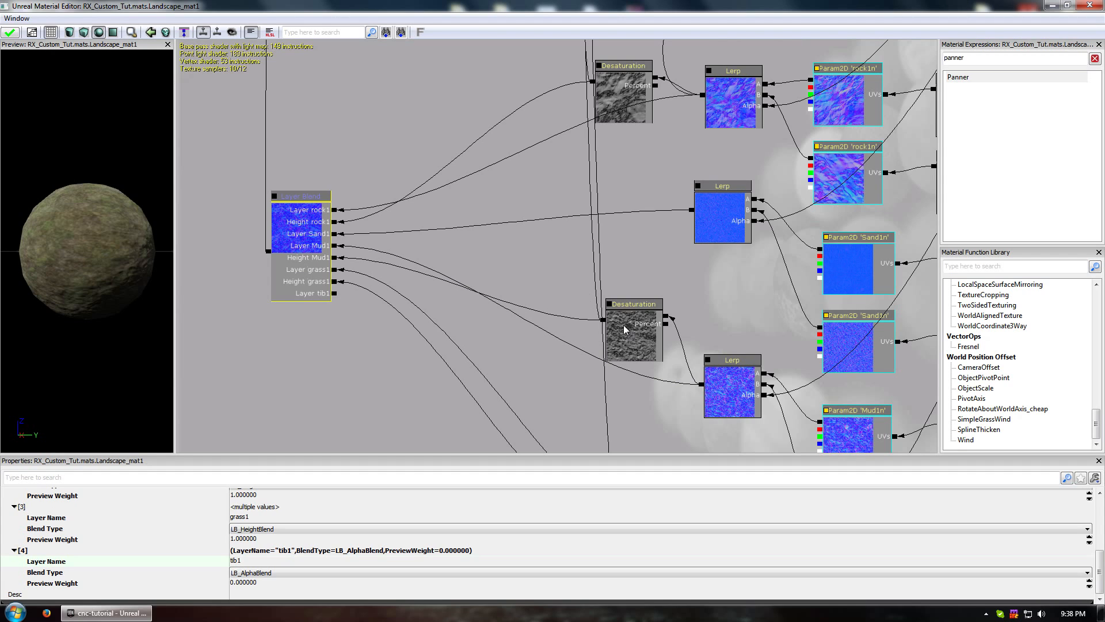
left_click_drag(334, 293, 703, 385)
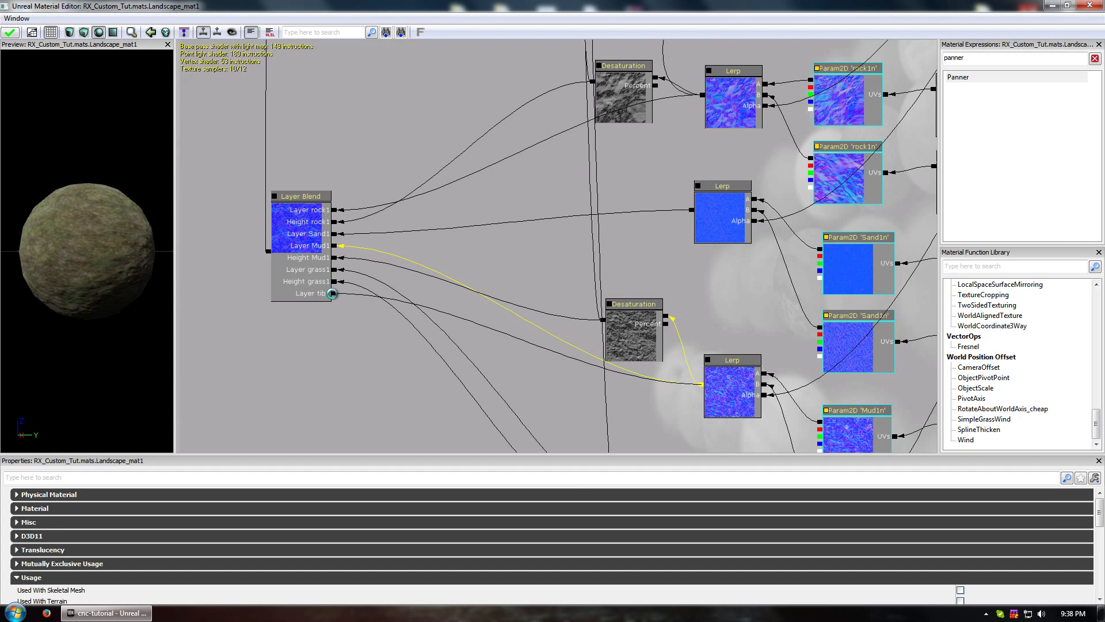
Connect the diffuse Layer Blend's tib1 layer input to the Lerp of the Mud1 diffuse textures.
left_click_drag(474, 154, 491, 418)
scroll(447, 423, "down", 5)
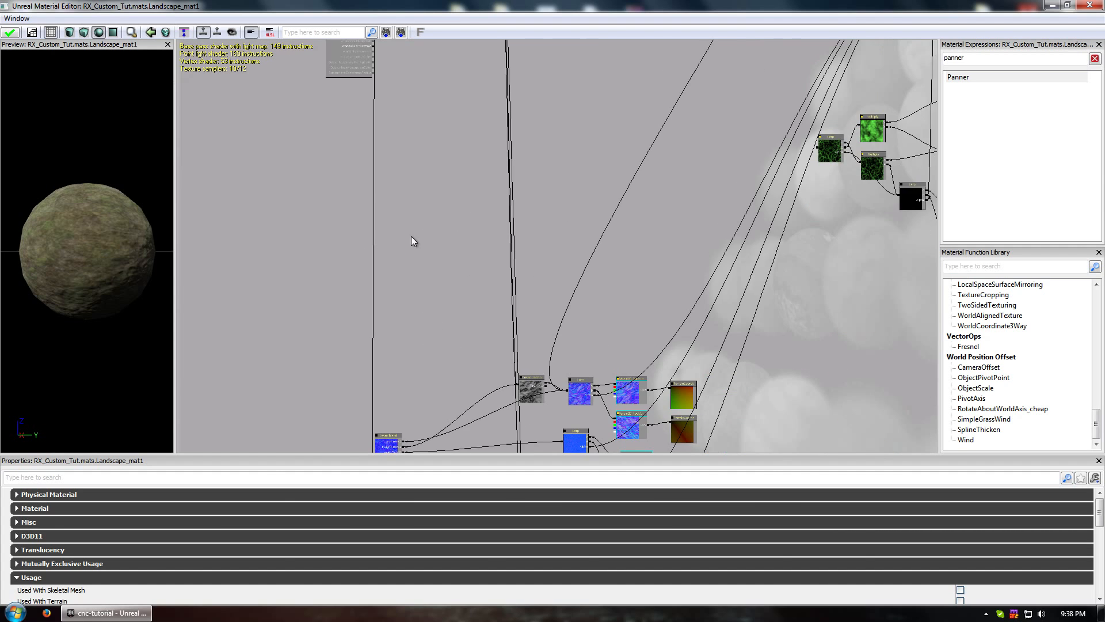
left_click_drag(412, 242, 395, 412)
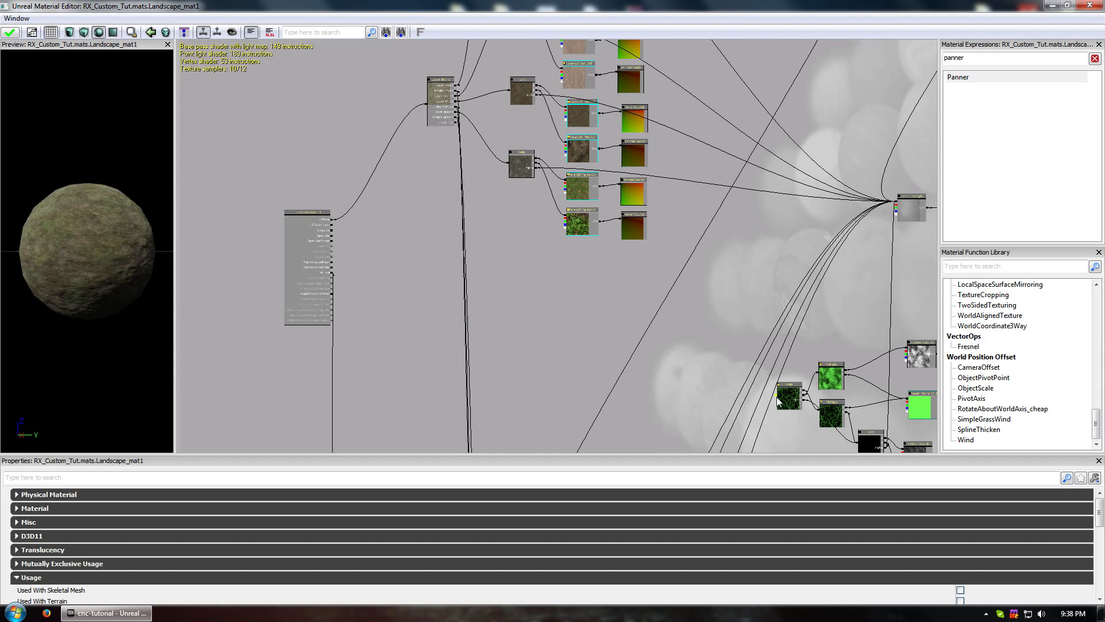
scroll(458, 124, "up", 6)
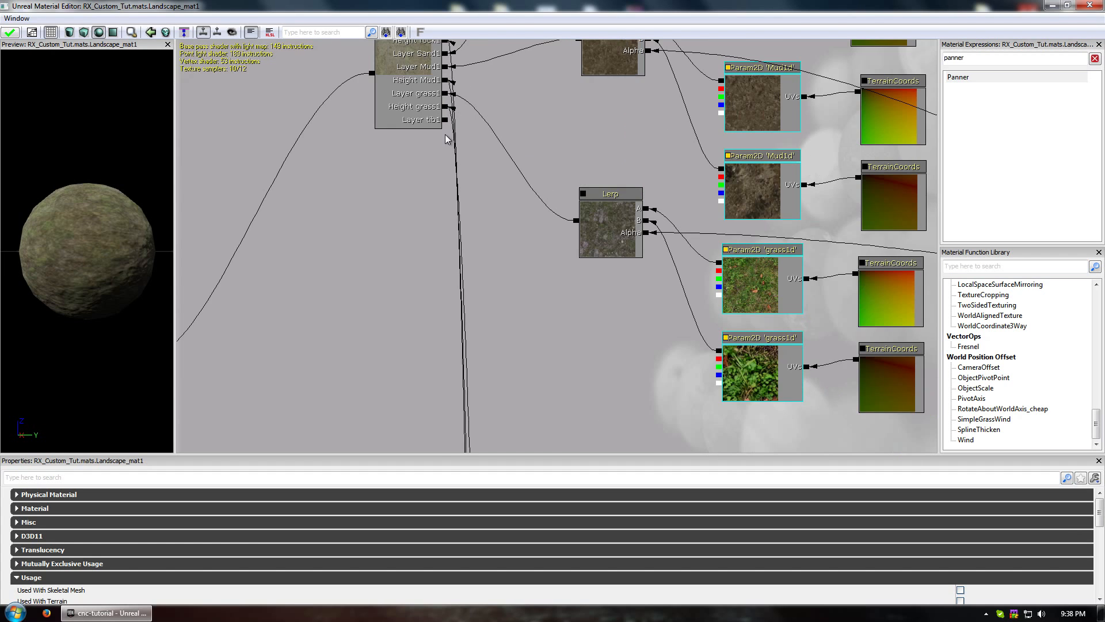
left_click_drag(445, 135, 541, 182)
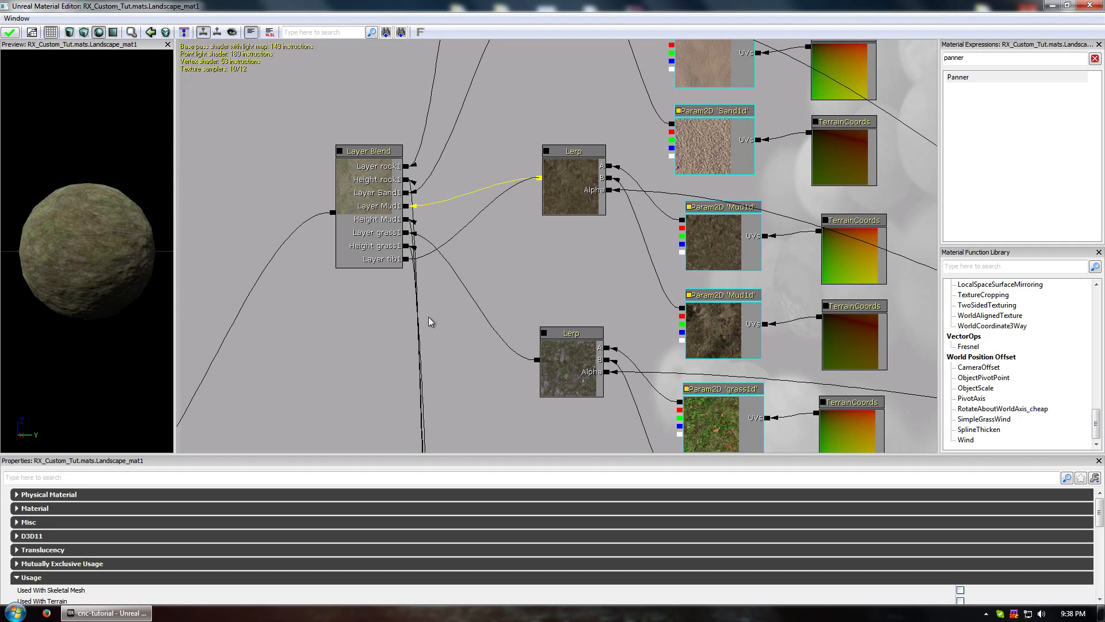
Duplicate the diffuse Layer Blend, place the copy beside the material node and connect its output to Emissive.
left_click_drag(471, 307, 478, 173)
left_click(368, 87)
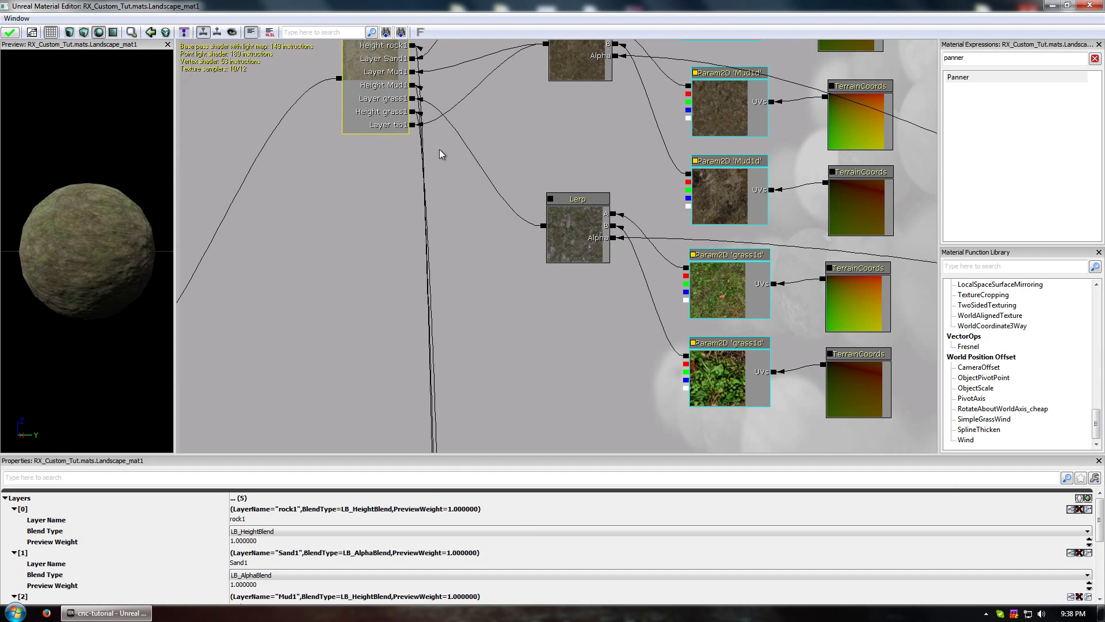
key("ctrl+w")
left_click_drag(403, 127, 306, 353, "ctrl")
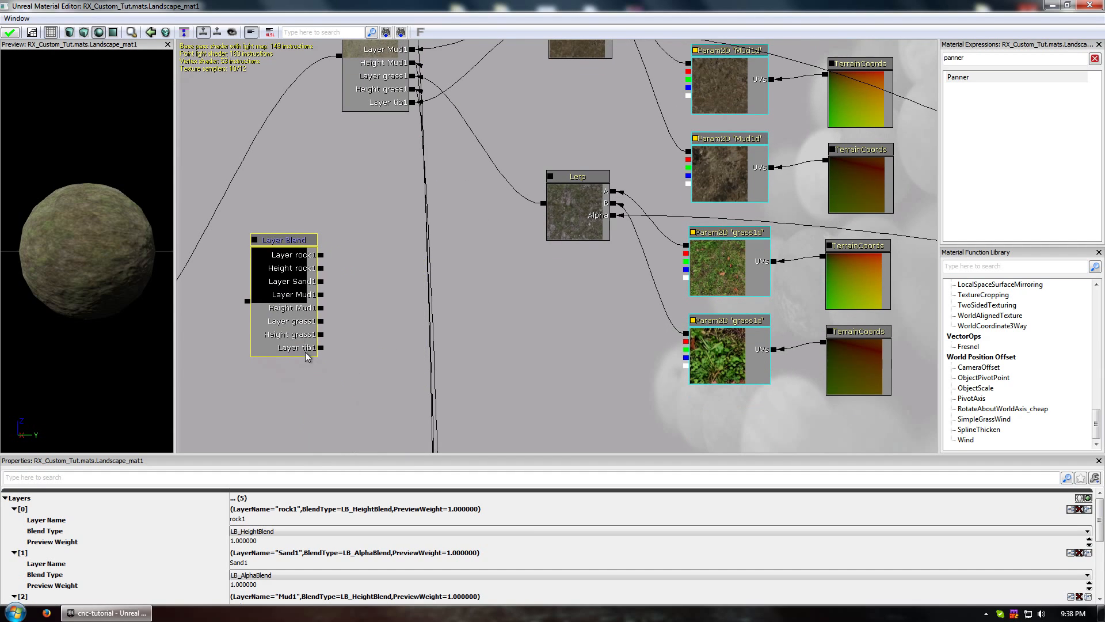
left_click_drag(374, 276, 423, 252)
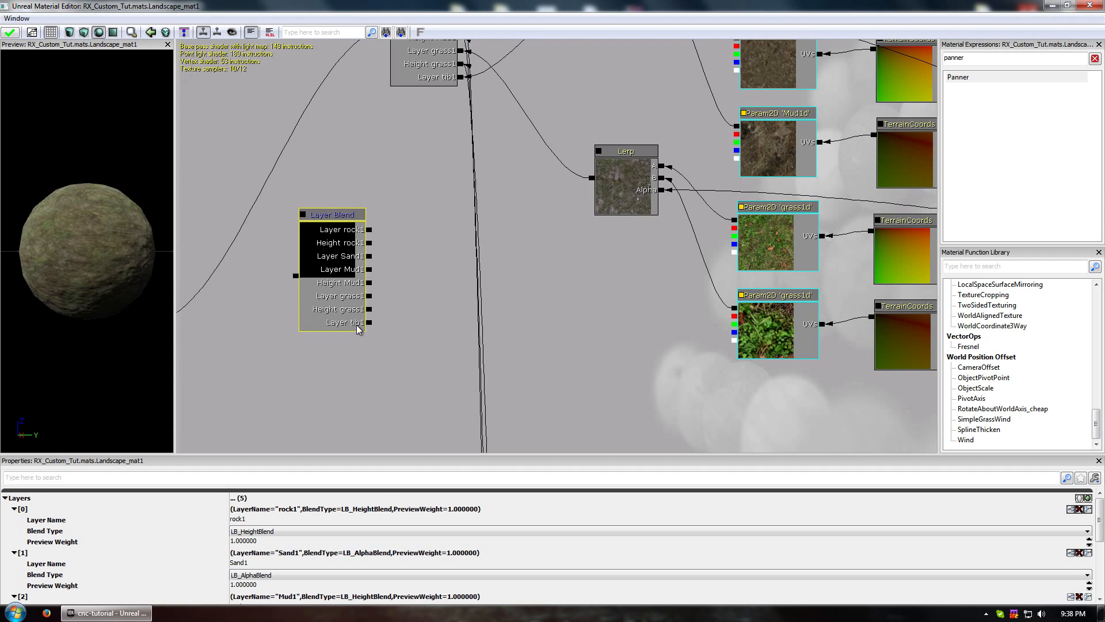
left_click_drag(274, 291, 499, 216)
left_click(405, 269)
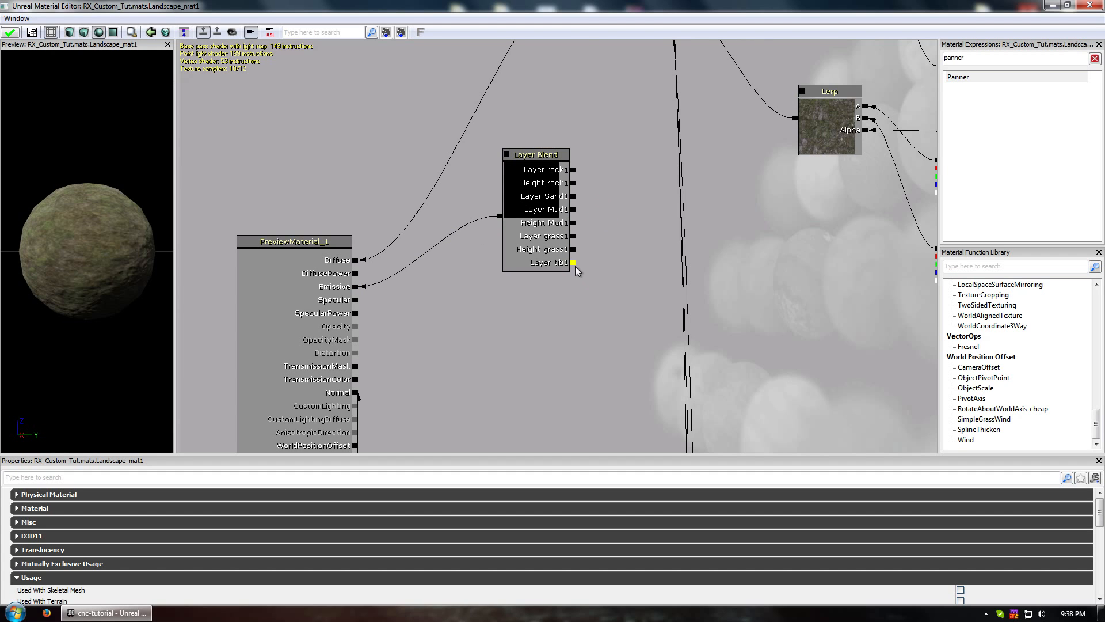
Connect the copied Layer Blend's tib1 layer input to the final green cracks Lerp and review the emissive chain.
left_click_drag(573, 263, 315, 214)
left_click_drag(351, 260, 828, 407)
scroll(696, 395, "down", 4)
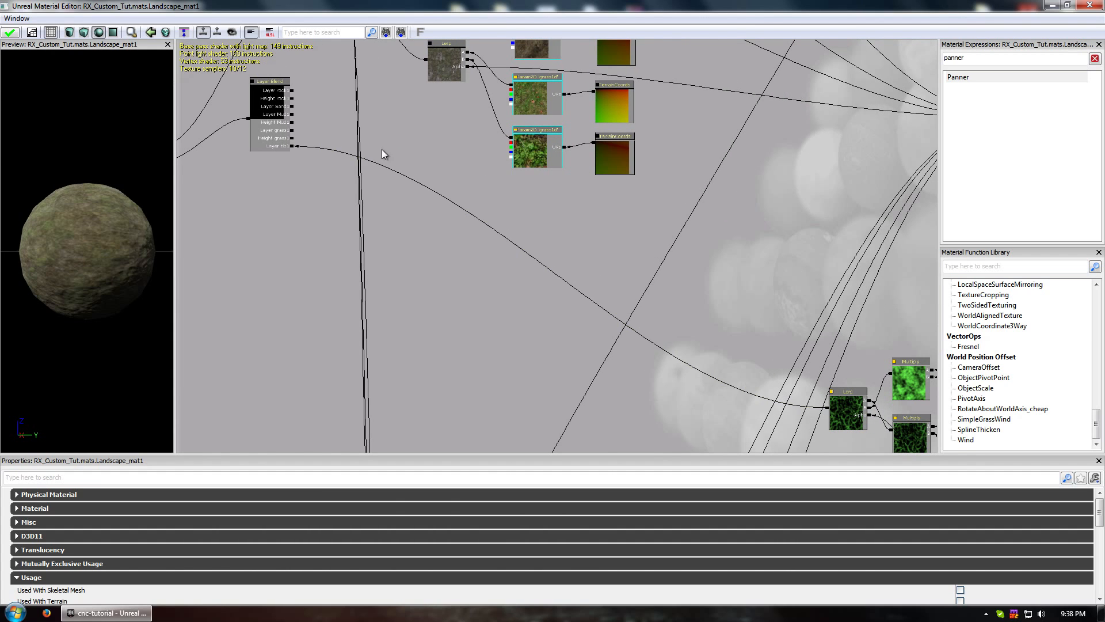
left_click_drag(276, 189, 225, 333)
left_click_drag(230, 283, 360, 274)
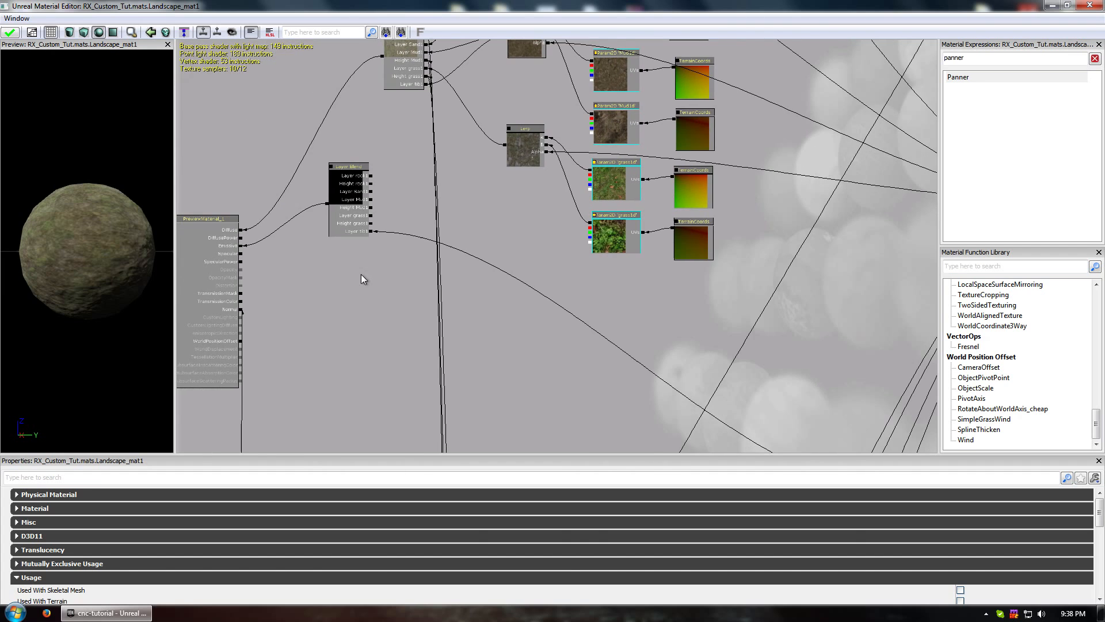
left_click_drag(437, 300, 237, 235)
left_click_drag(467, 367, 199, 178)
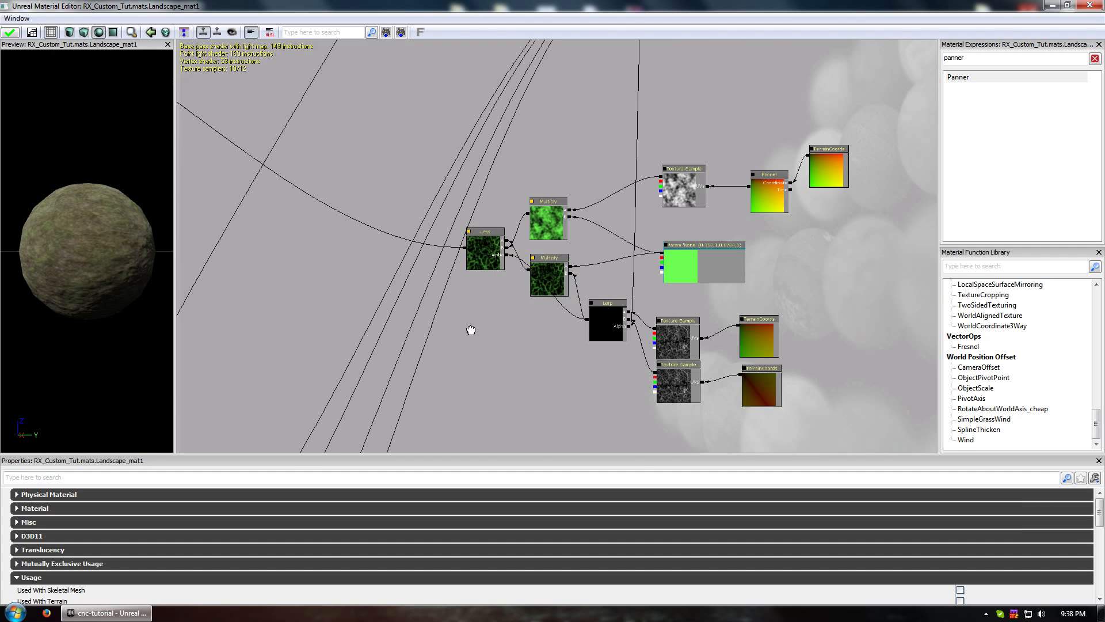
left_click_drag(470, 328, 734, 503)
left_click_drag(218, 178, 402, 234)
left_click(372, 190)
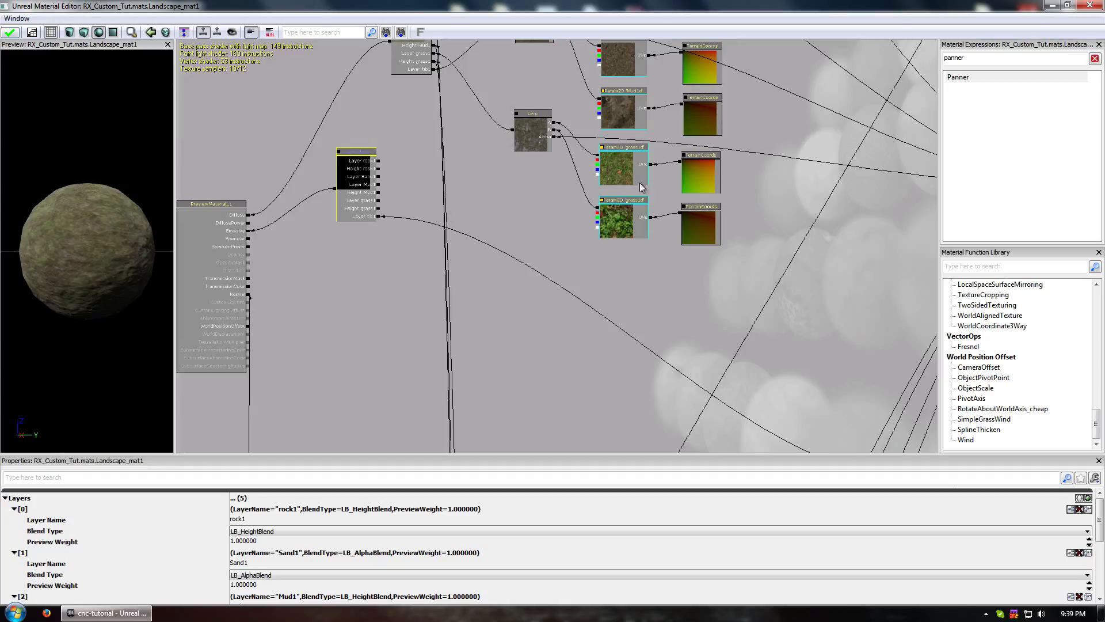
Apply the changes to the landscape material and close the Material Editor.
left_click(9, 33)
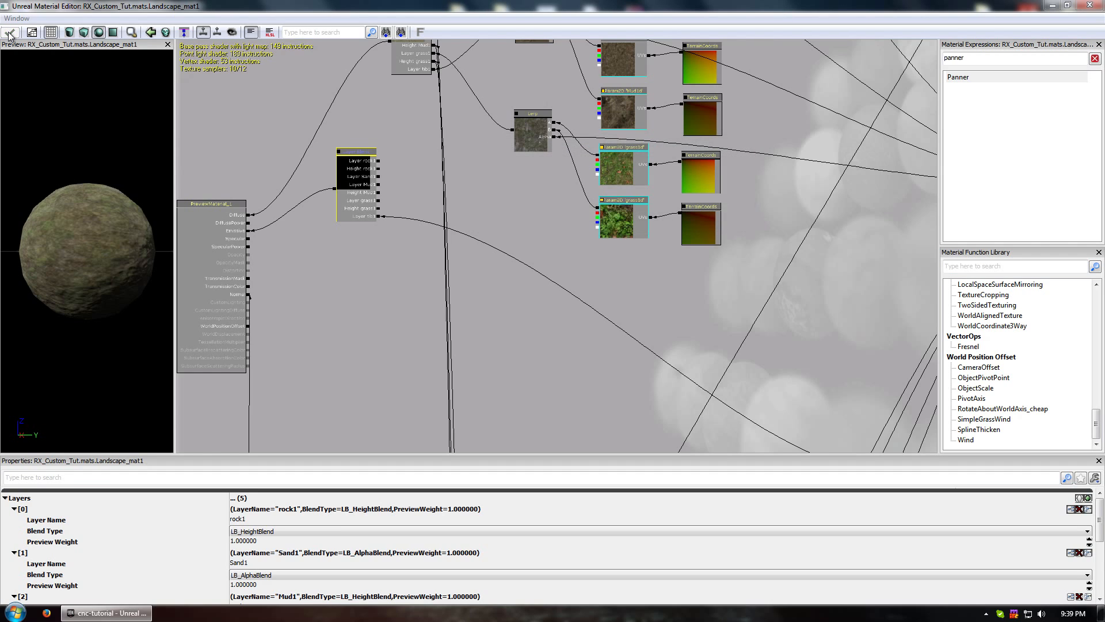
left_click(1068, 5)
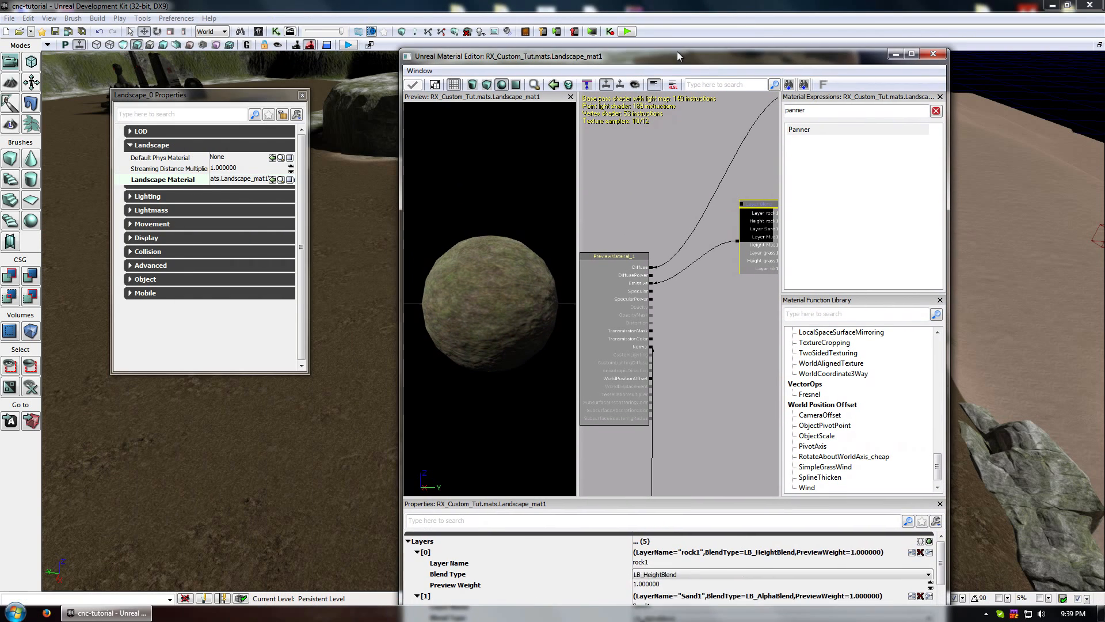
left_click(933, 54)
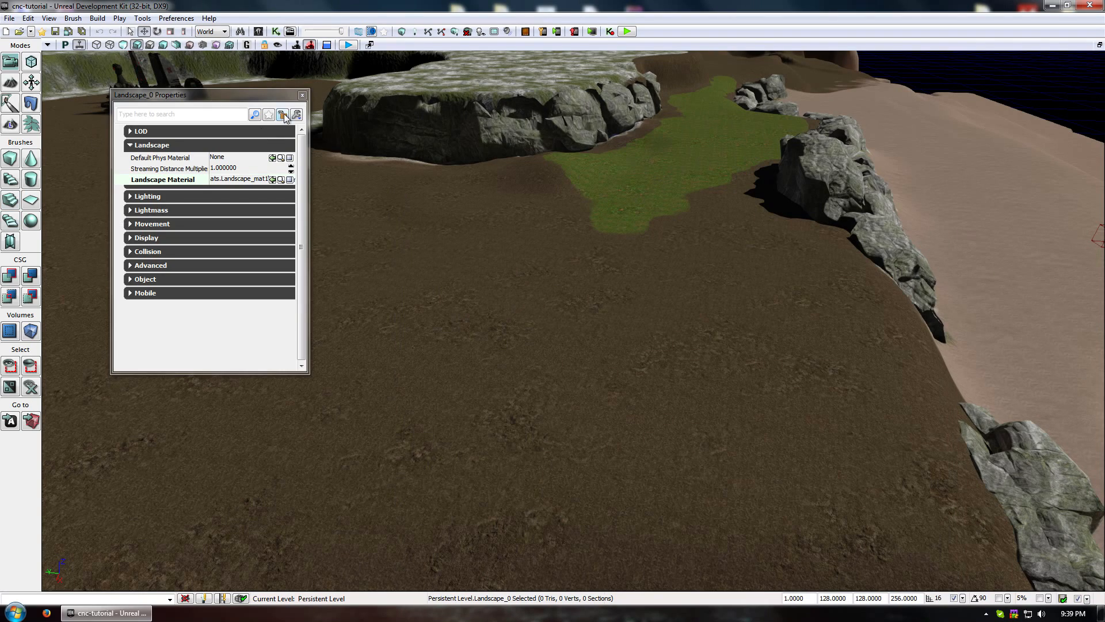
Open the landscape editing tools from the level and switch the target layers to Edit mode.
left_click(302, 95)
double_click(386, 258)
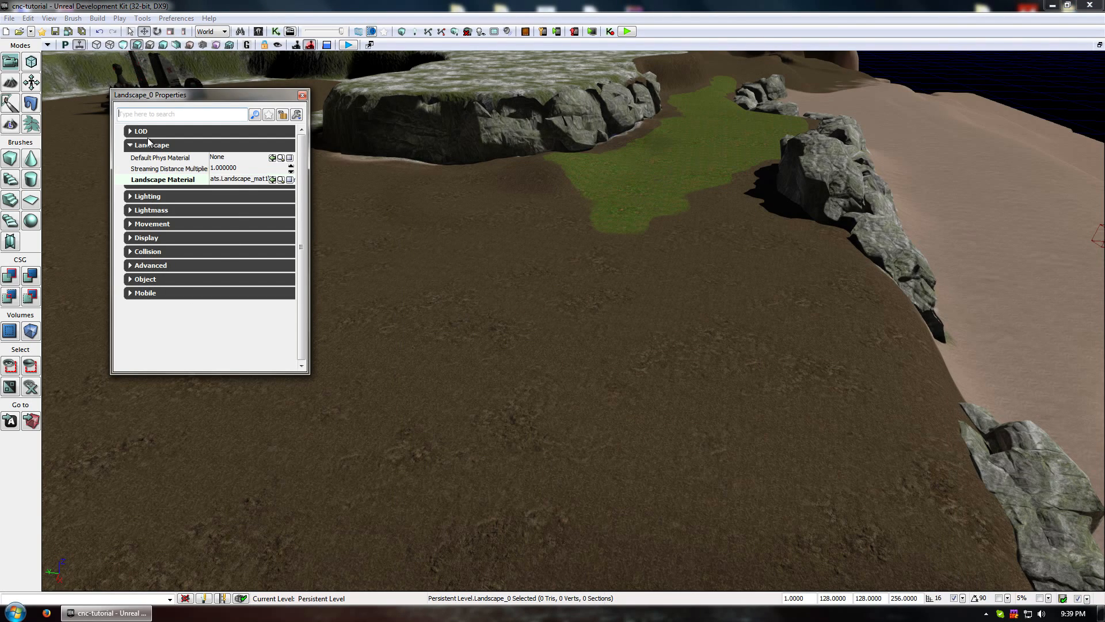
left_click(10, 125)
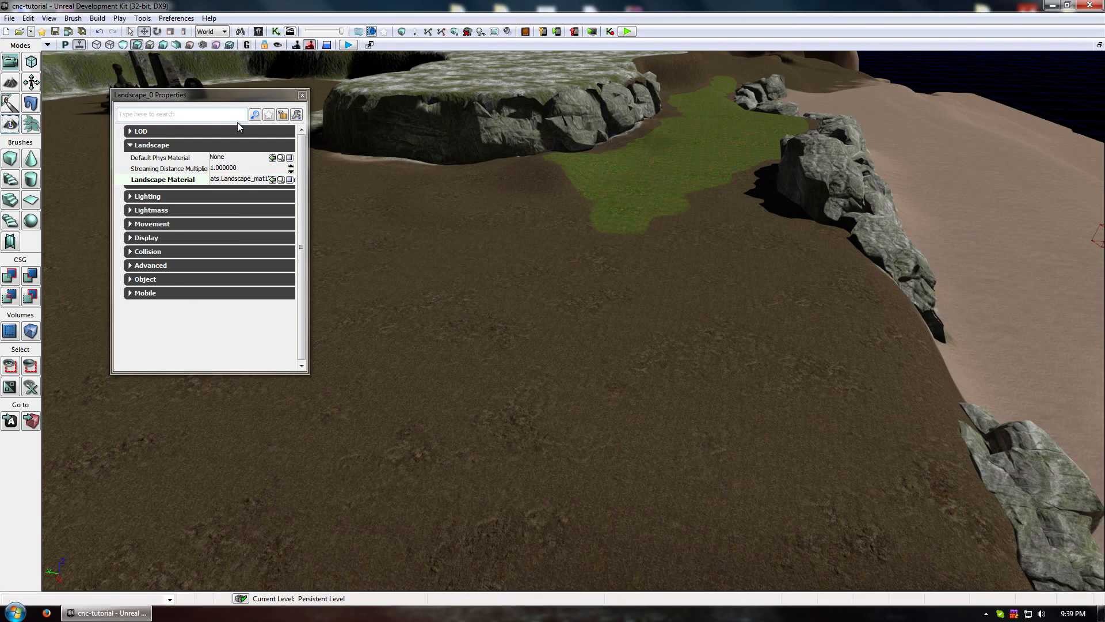
scroll(124, 247, "down", 5)
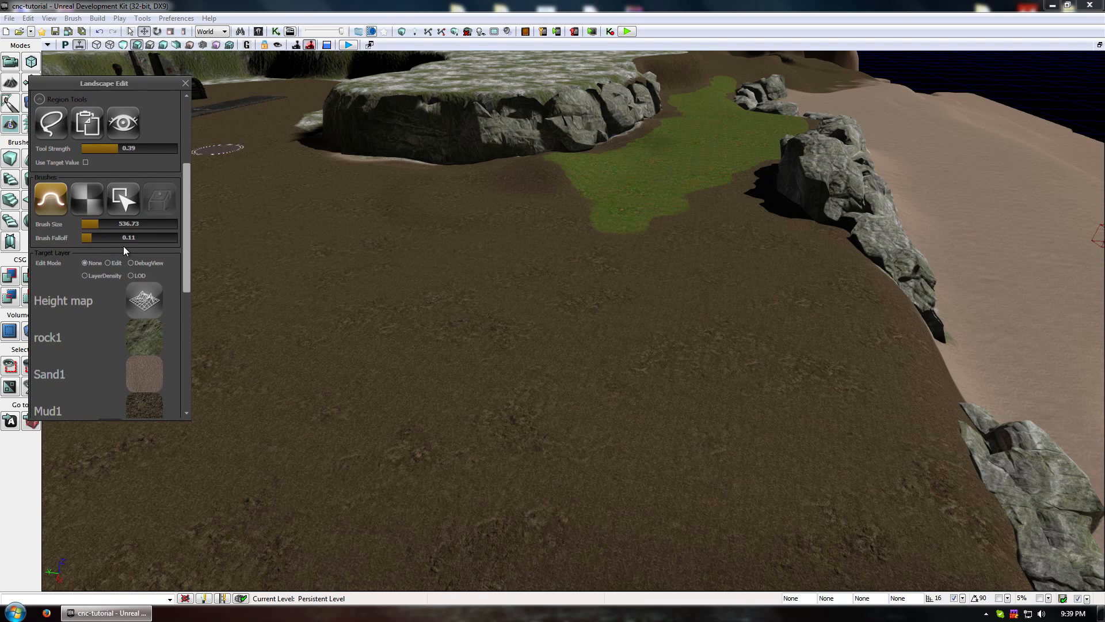
left_click(109, 263)
scroll(185, 244, "down", 3)
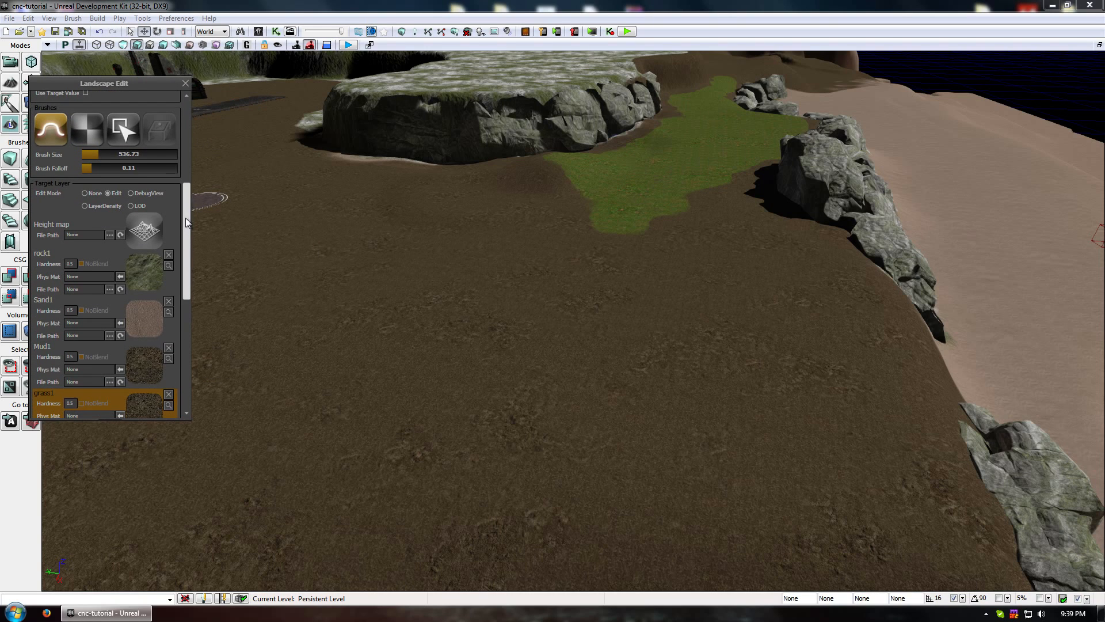
Add a new landscape layer named tib1 with hardness 0.5 below the grass1 layer.
scroll(187, 218, "down", 1)
scroll(185, 226, "down", 1)
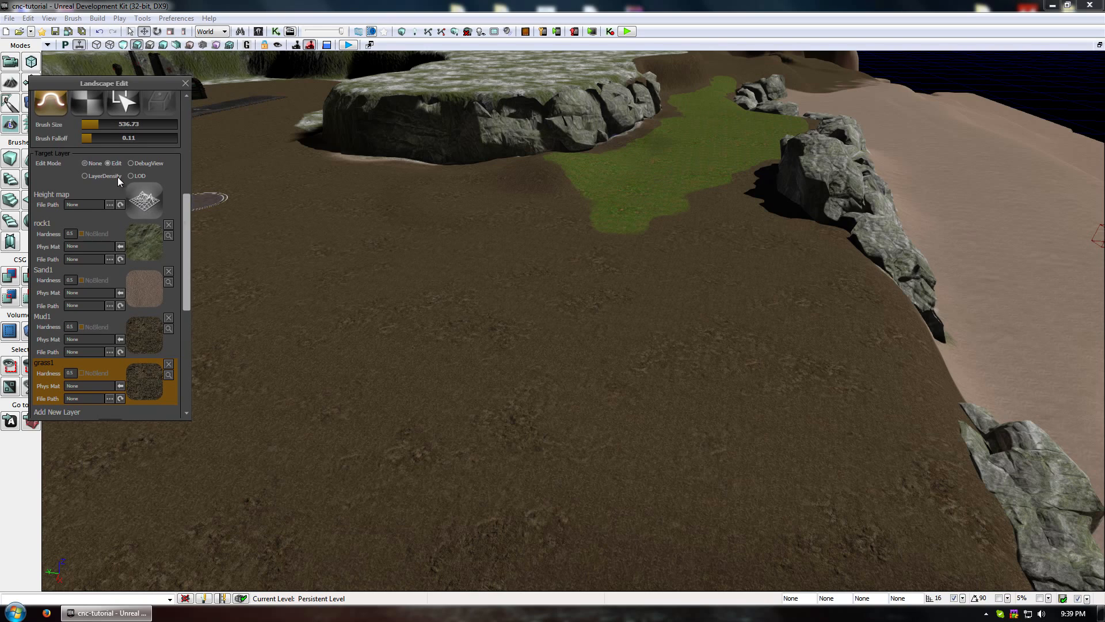
scroll(185, 230, "down", 5)
left_click(113, 272)
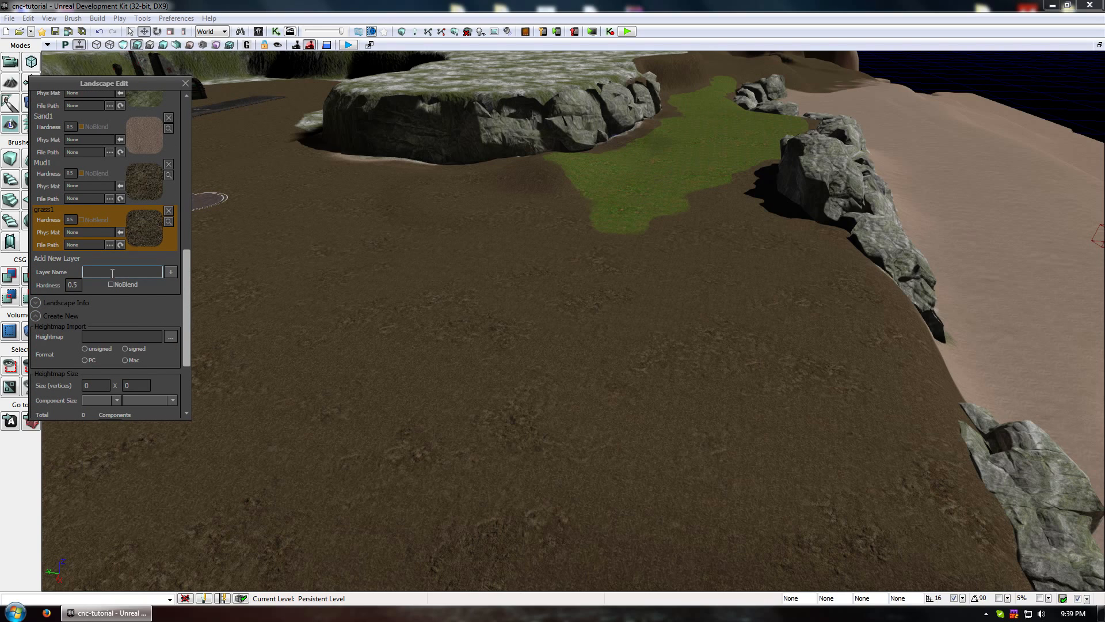
type("tib1")
left_click(167, 271)
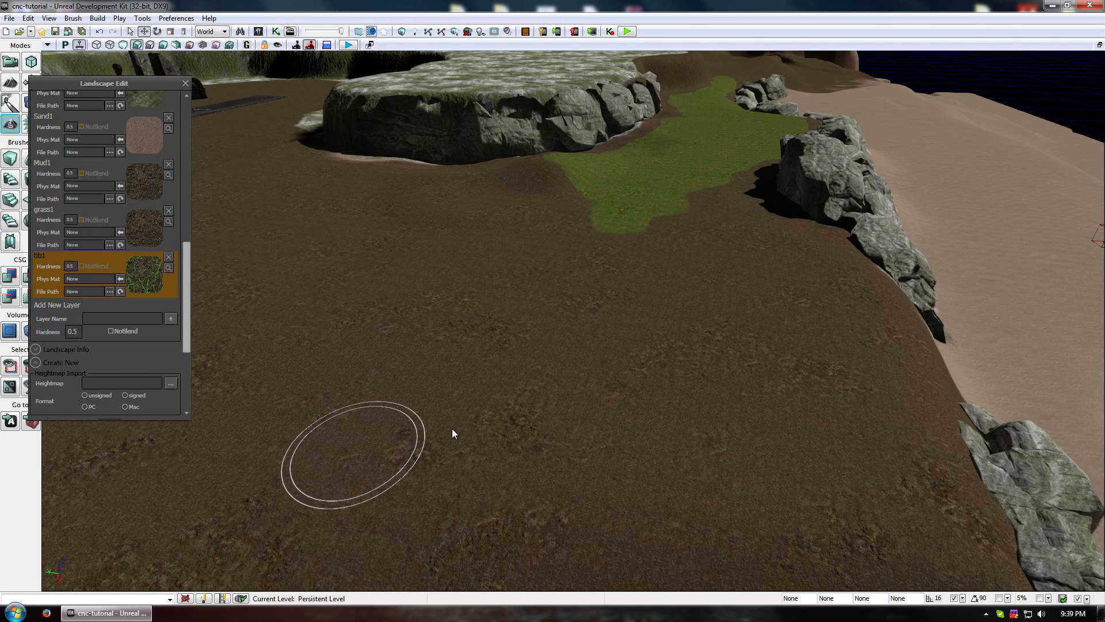
Paint a patch of the tib1 layer onto the muddy ground of the landscape.
left_click(244, 361, "ctrl")
mouse_move(409, 434)
left_mouse_down("ctrl")
mouse_move(407, 506)
mouse_move(264, 399)
mouse_move(414, 395)
mouse_move(375, 340)
left_mouse_up("ctrl")
mouse_move(375, 340)
right_mouse_down()
mouse_move(265, 431)
mouse_move(323, 397)
mouse_move(247, 425)
mouse_move(288, 363)
mouse_move(369, 343)
right_mouse_up()
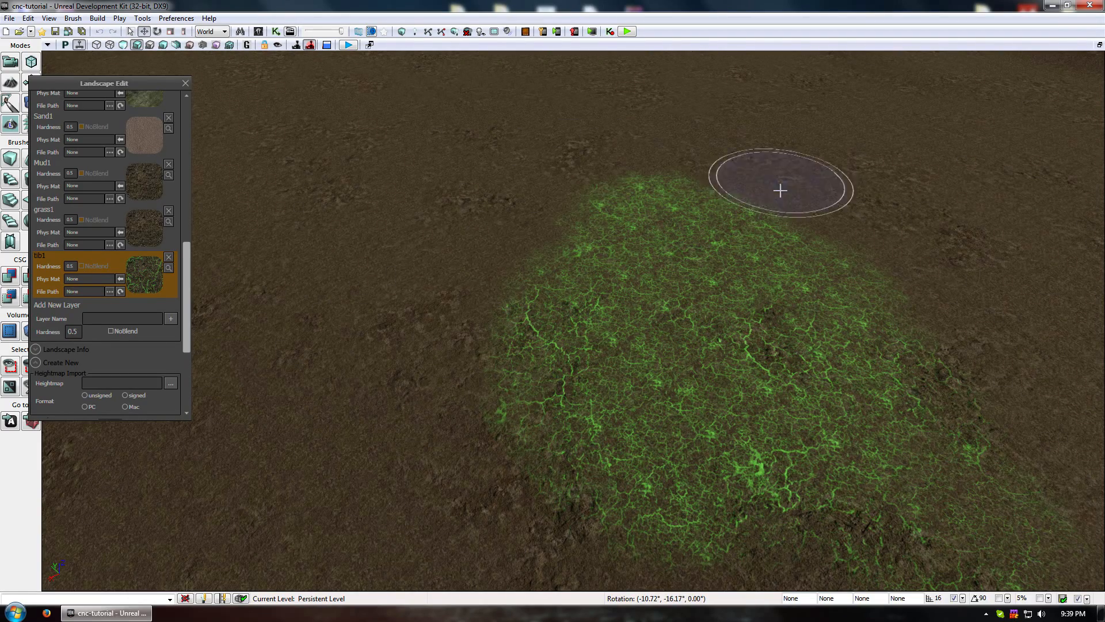
left_click_drag(515, 306, 555, 344)
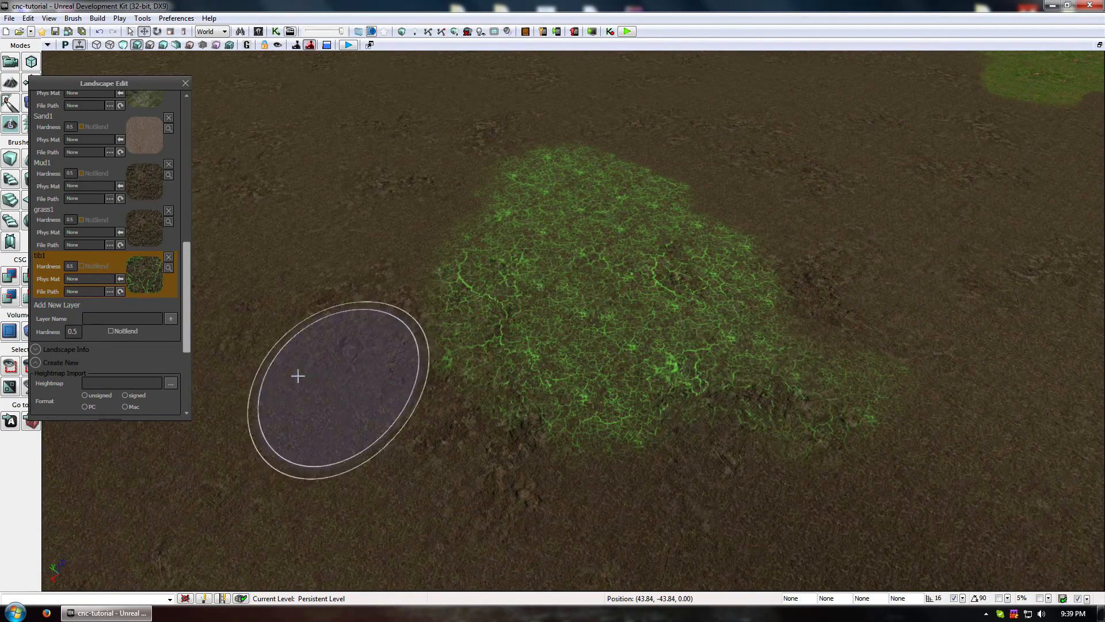
Close the landscape tools and open Landscape_mat1 from the landscape's properties in the Material Editor.
left_click(186, 83)
right_click_drag(623, 246, 433, 281)
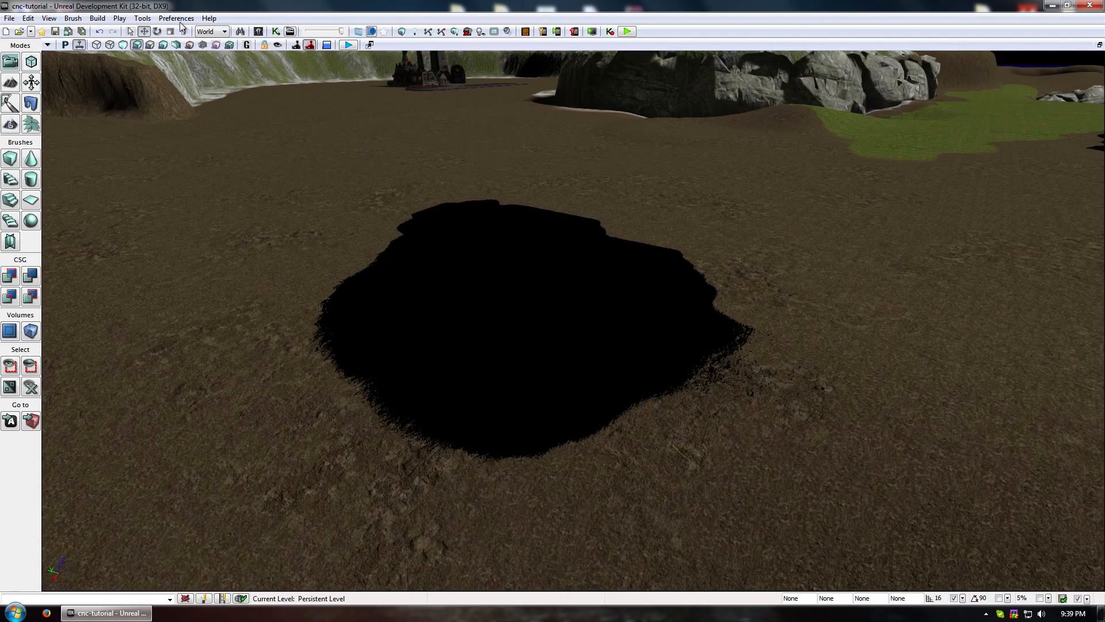
double_click(271, 239)
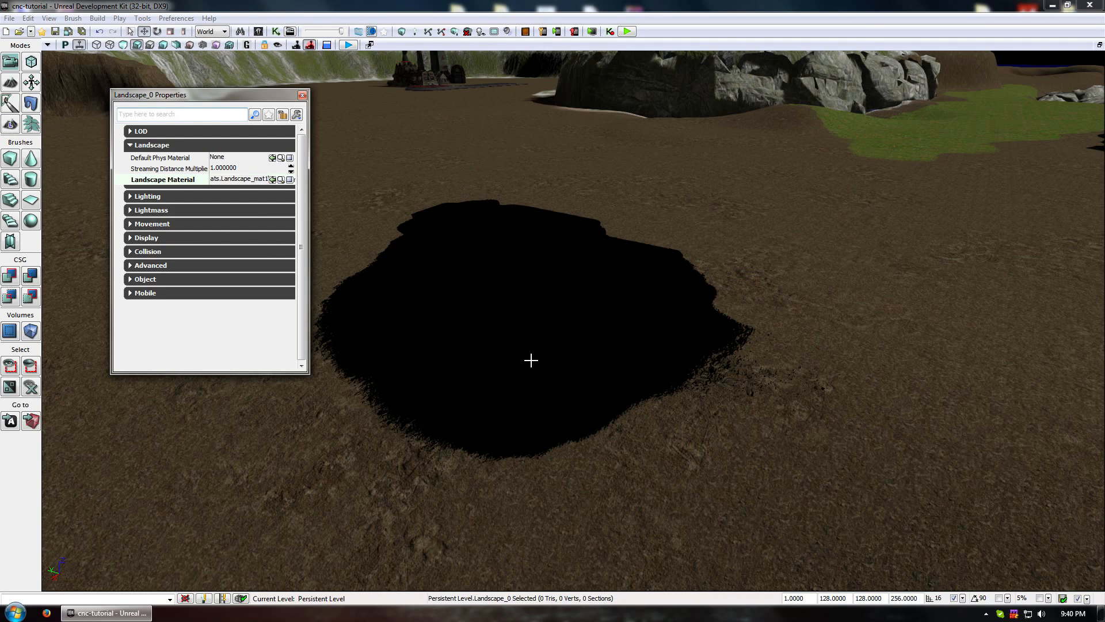
left_click(289, 180)
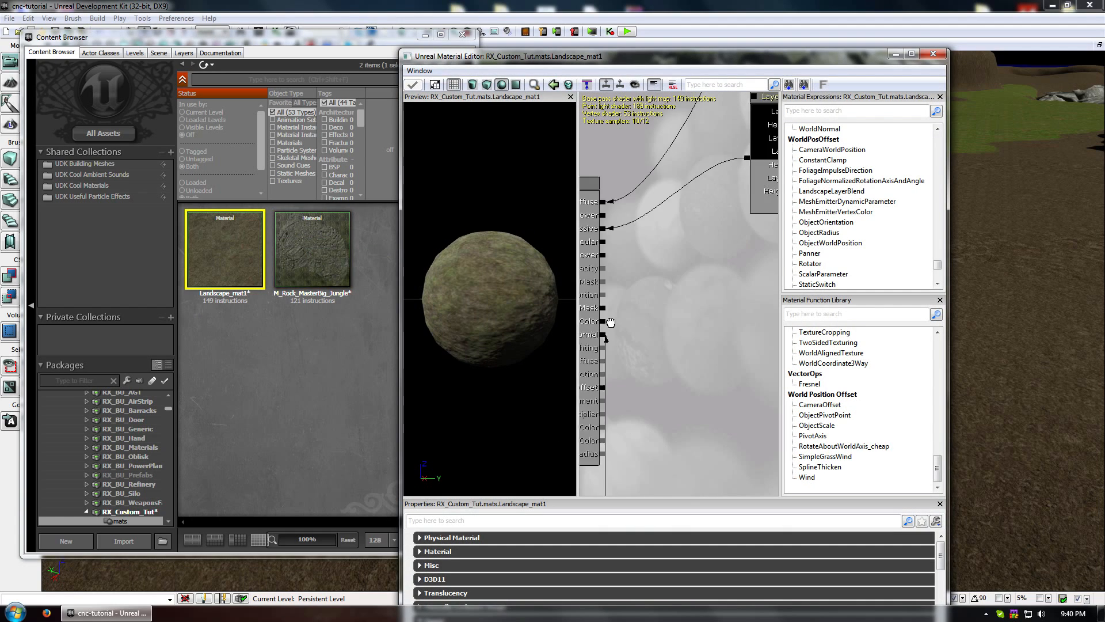
Set the tib1 layer's Preview Weight to 1 on the landscape material's Layer Blends, editing them together.
left_click(741, 121)
left_click(704, 245, "ctrl")
left_click_drag(681, 365, 657, 310)
left_click_drag(587, 354, 597, 353)
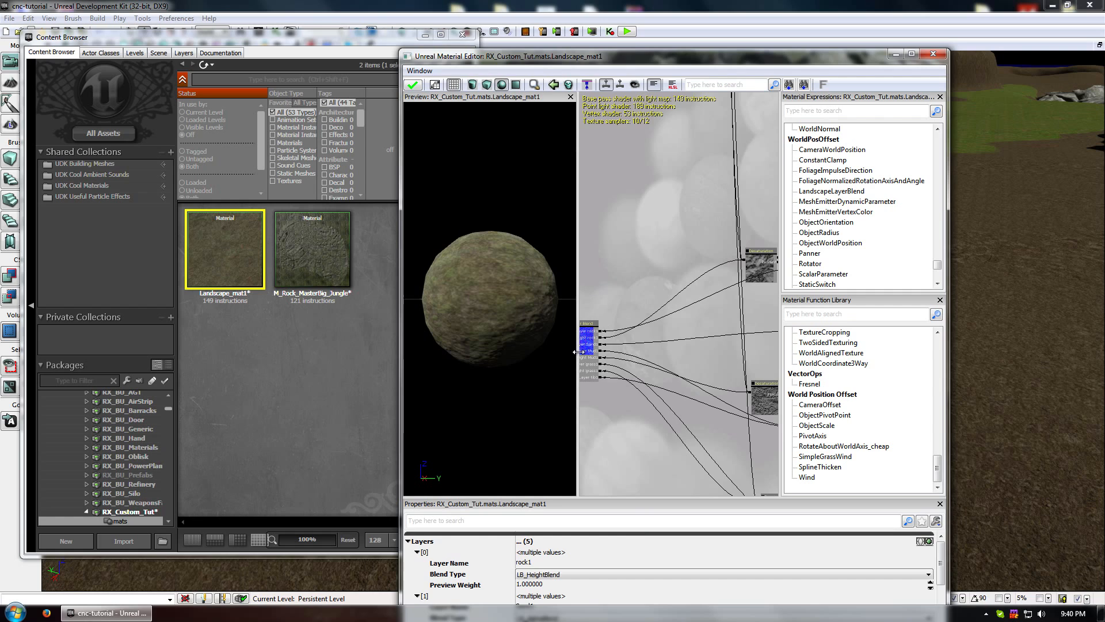
left_click_drag(604, 309, 609, 309)
left_click_drag(648, 181, 615, 499)
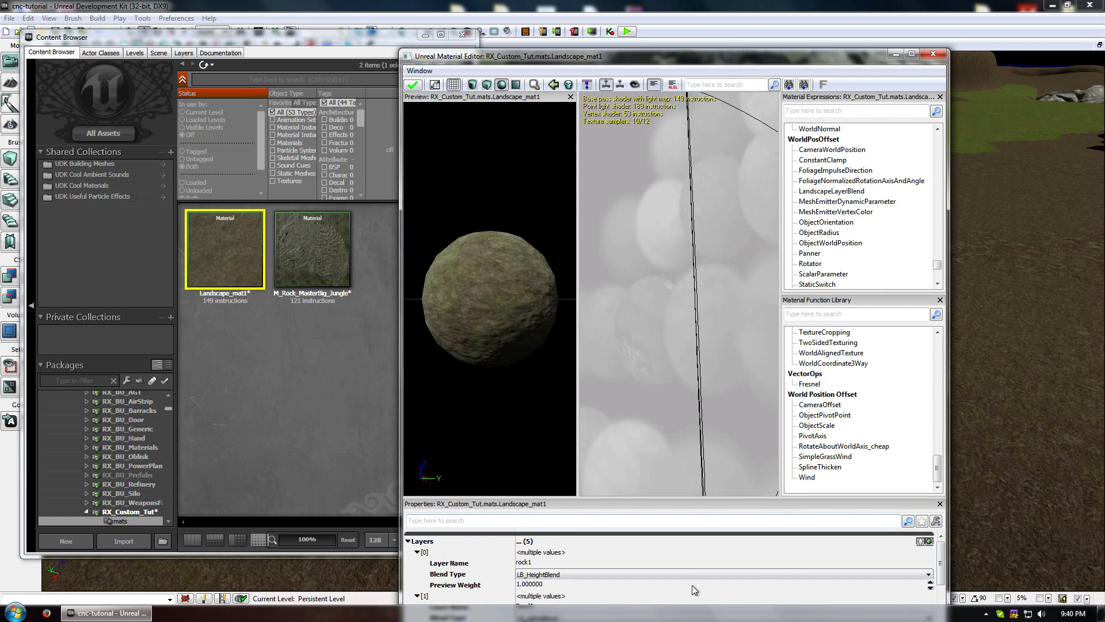
double_click(723, 57)
scroll(680, 120, "down", 5)
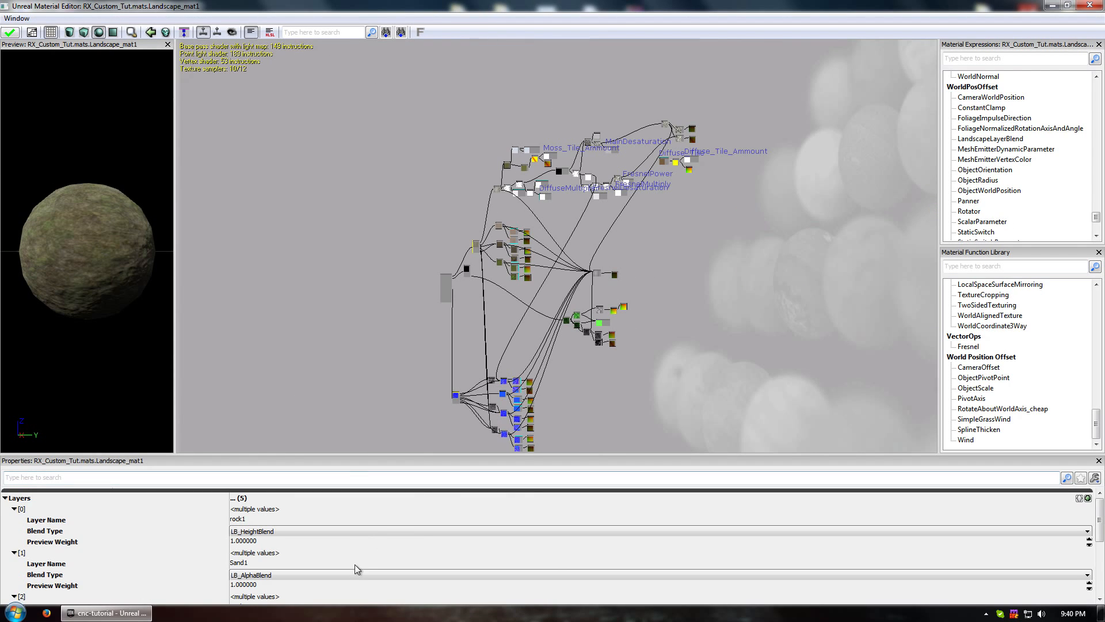
scroll(387, 513, "down", 3)
scroll(387, 517, "down", 3)
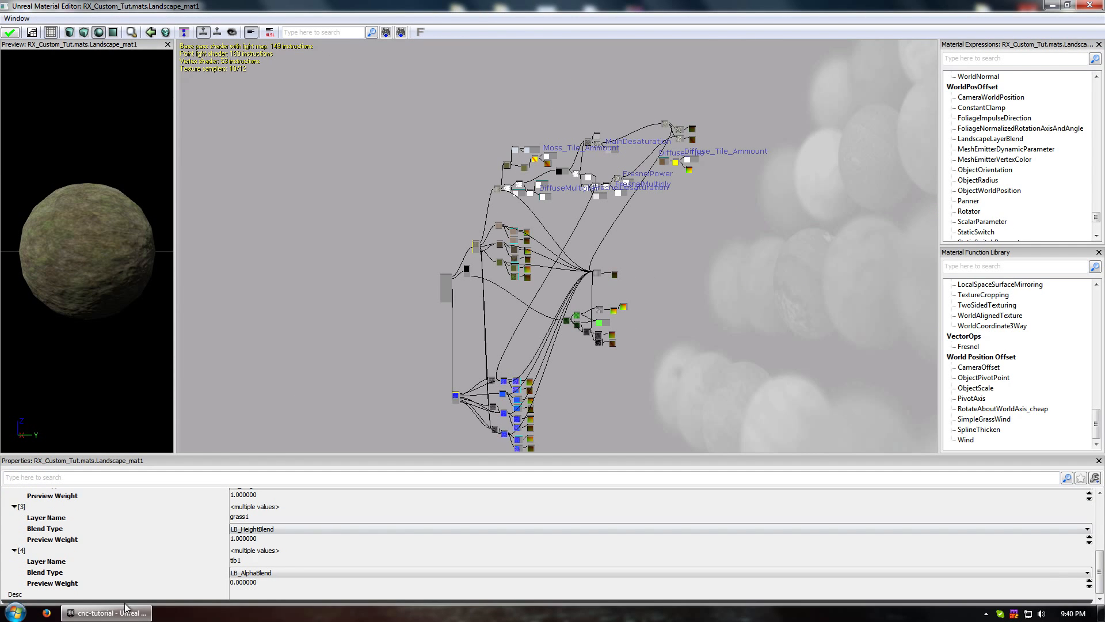
left_click(249, 582)
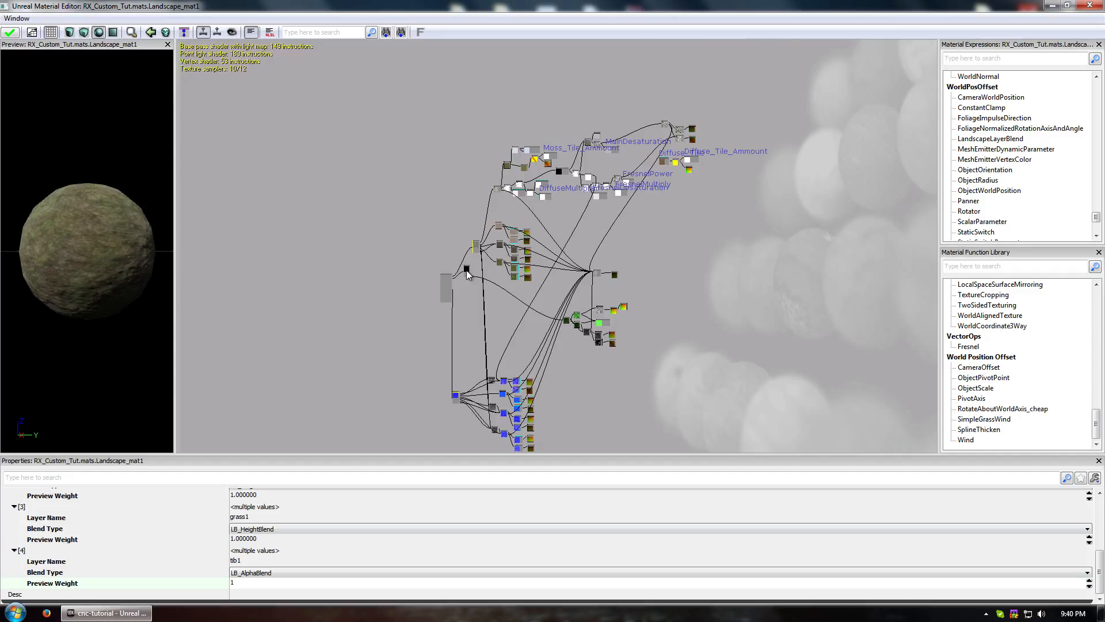
Set the emissive Layer Blend's tib1 layer to LB_HeightBlend, wire its height input to the black-and-white cracks Lerp, and apply the material.
left_click_drag(593, 154, 586, 157)
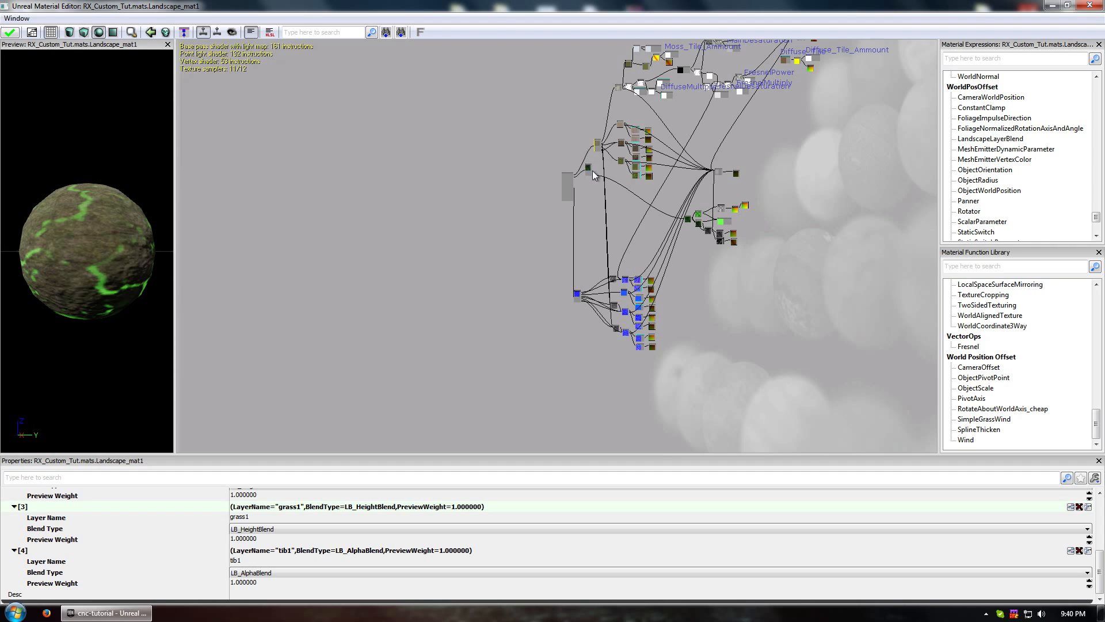
scroll(594, 175, "up", 10)
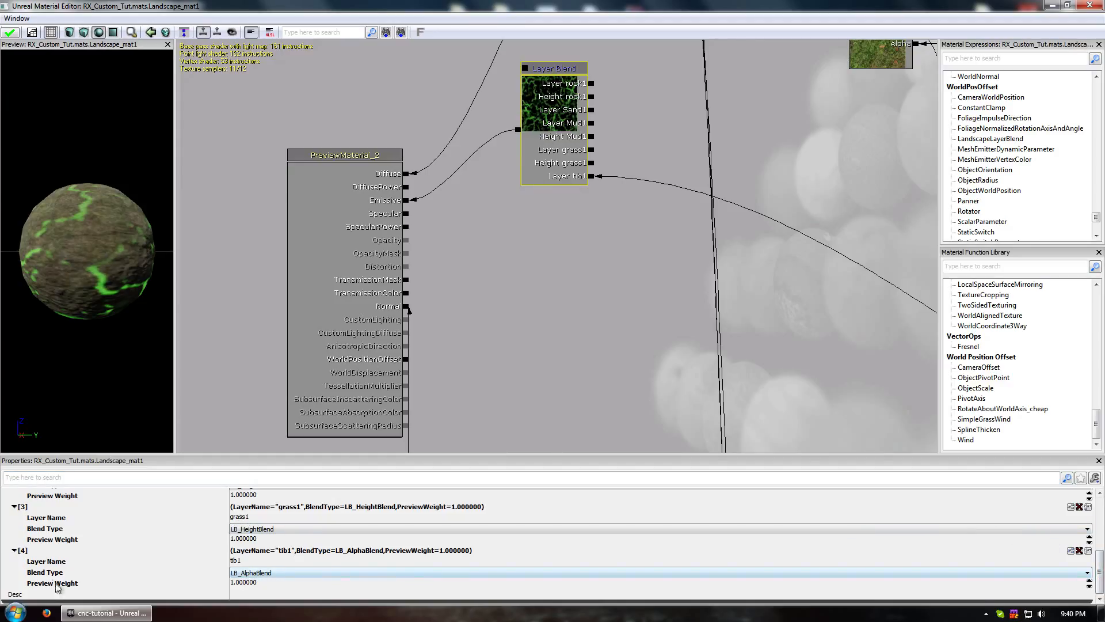
left_click(290, 574)
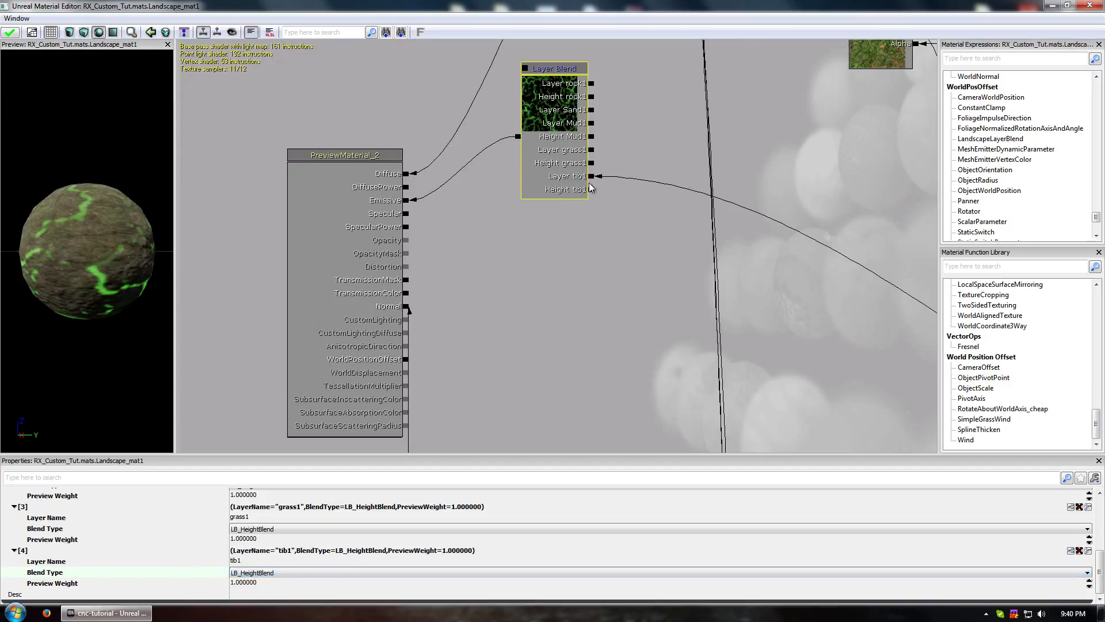
left_click_drag(592, 189, 468, 232)
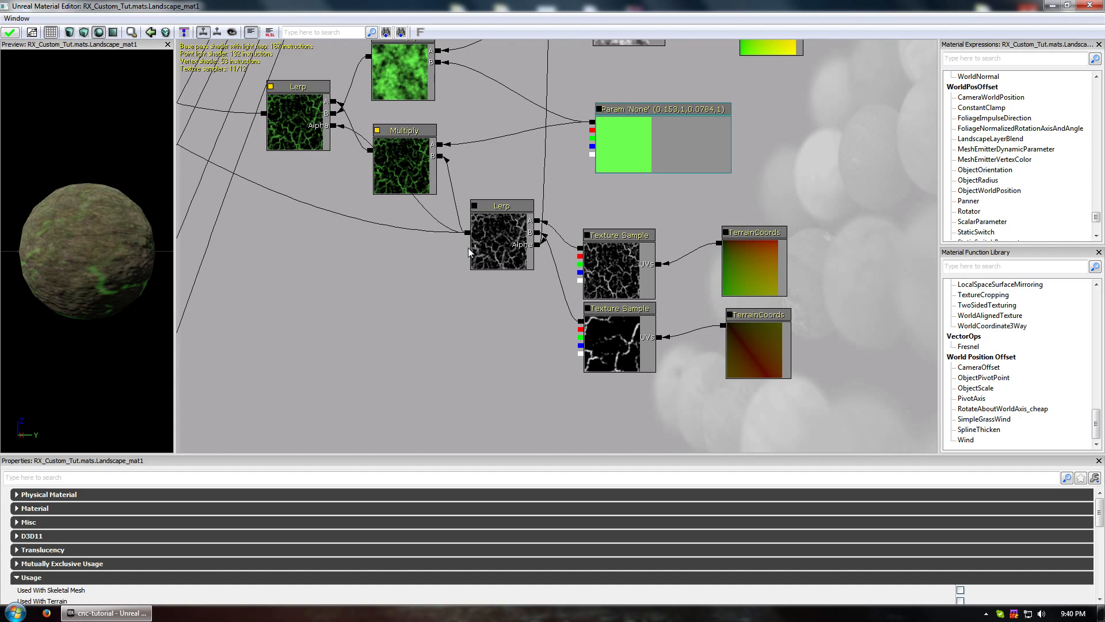
left_click(11, 33)
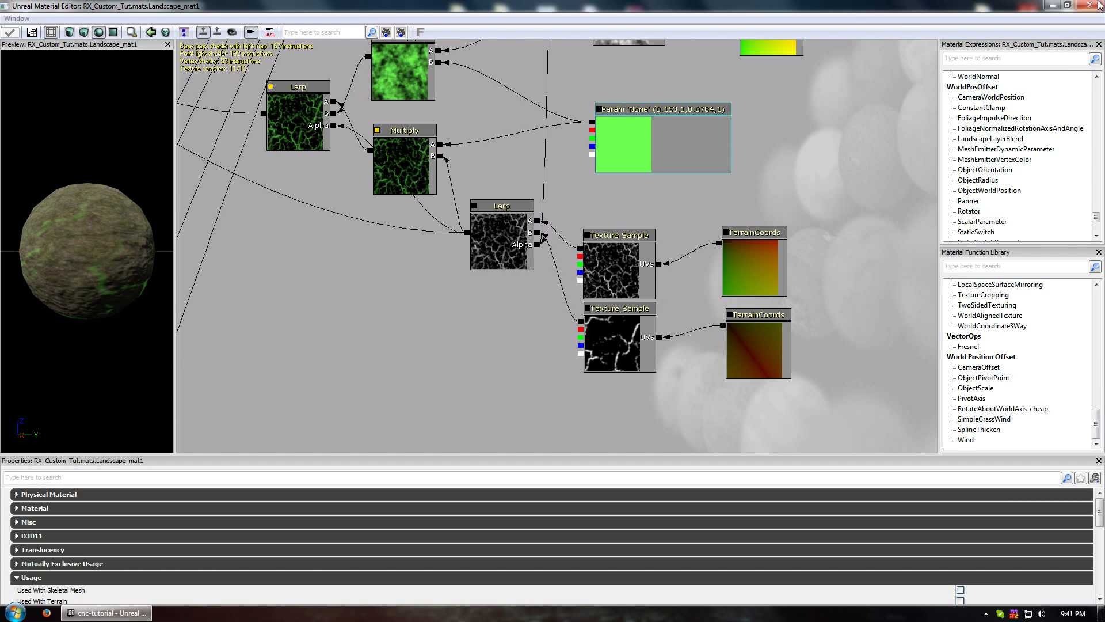
Inspect the painted cracks on the landscape and reopen Landscape_mat1 to review the Layer Blend wiring.
left_click(1051, 5)
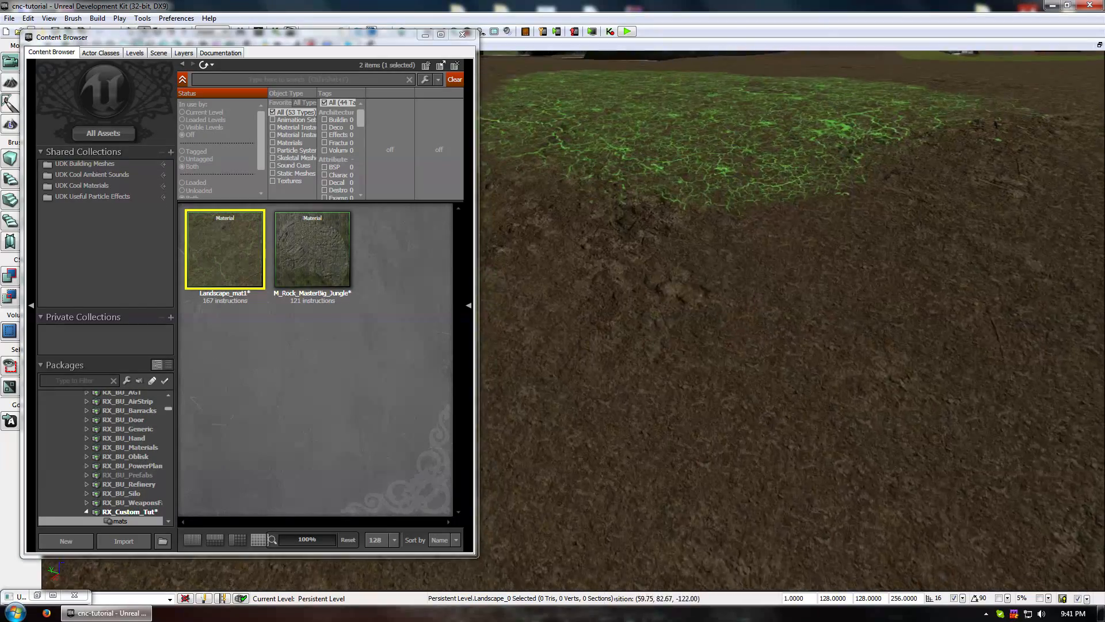
left_click_drag(792, 323, 824, 253)
mouse_move(682, 315)
left_mouse_down()
mouse_move(714, 296)
mouse_move(713, 282)
mouse_move(682, 315)
left_mouse_up()
double_click(228, 269)
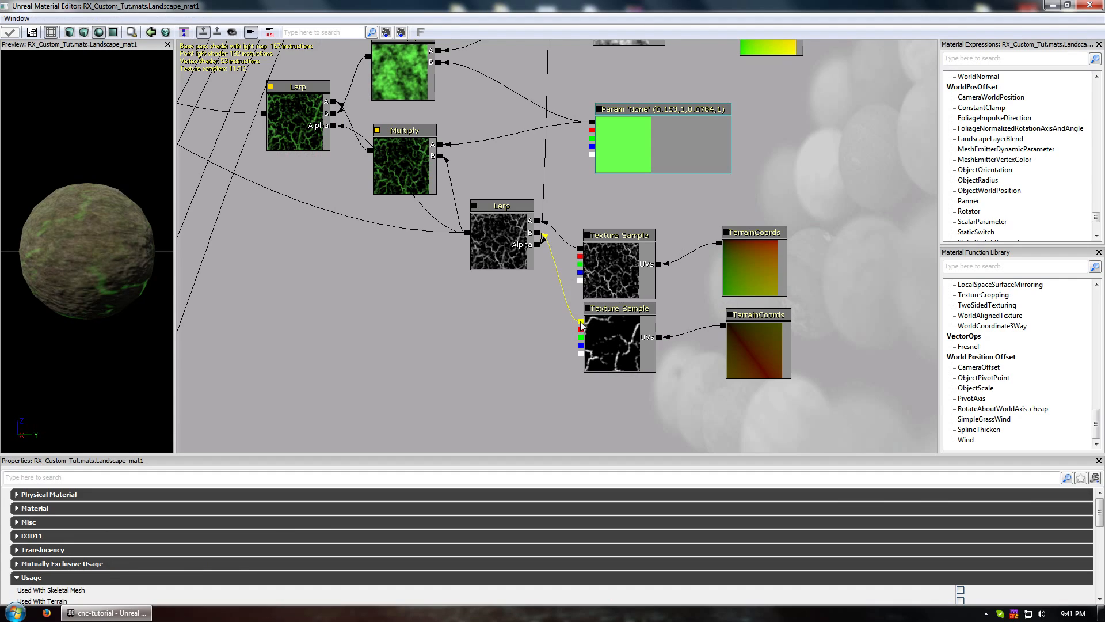
left_click_drag(552, 319, 1, 158)
scroll(592, 161, "down", 7)
left_click_drag(662, 368, 662, 219)
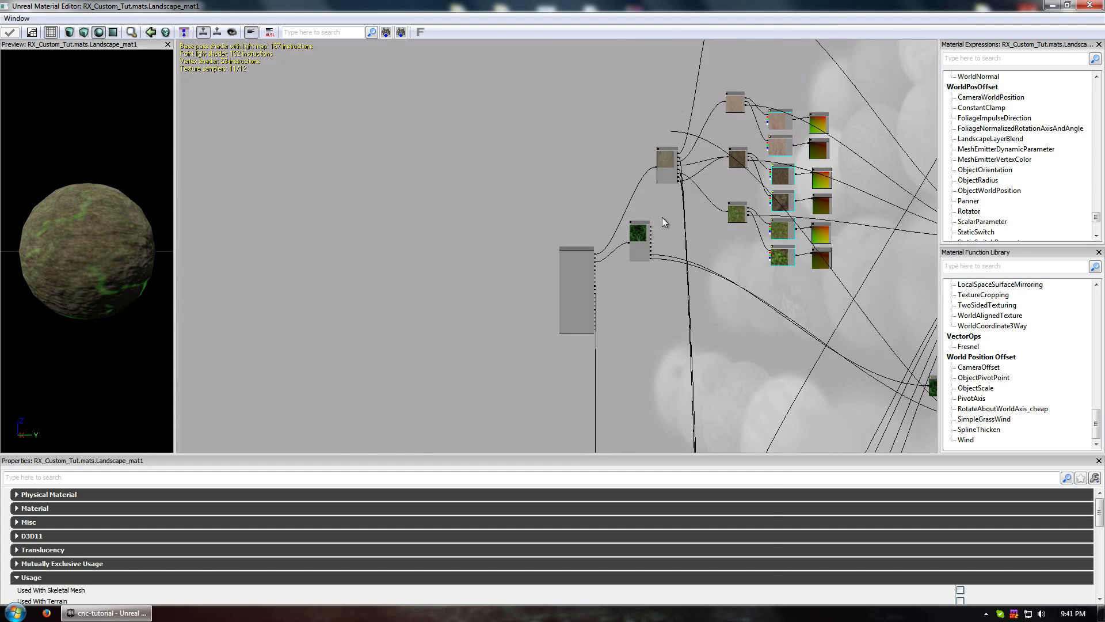
scroll(662, 221, "up", 4)
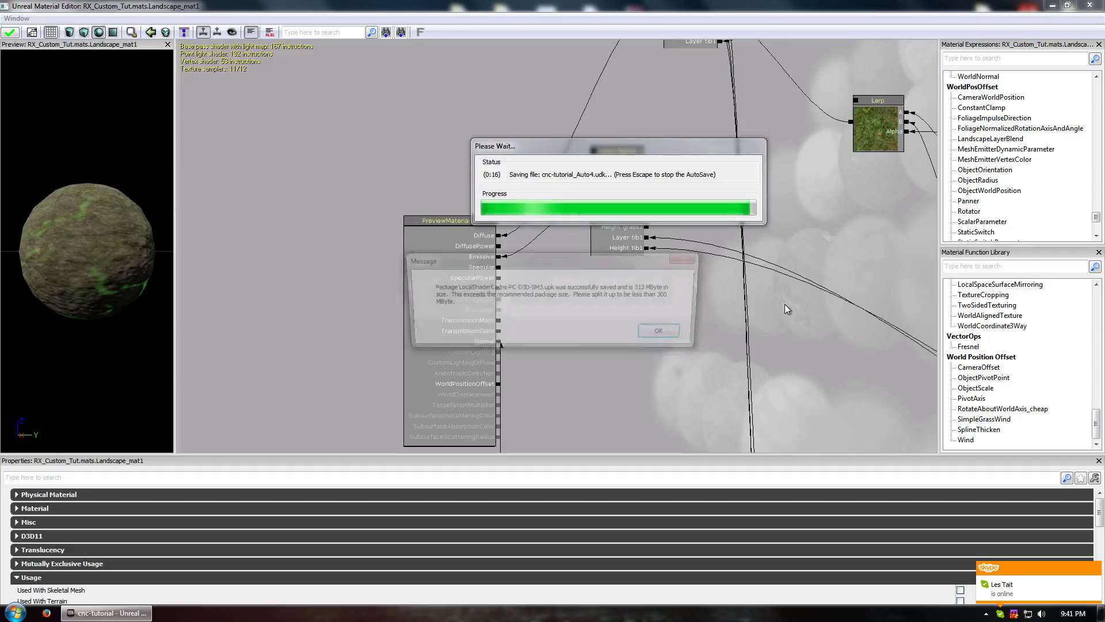
left_click(666, 335)
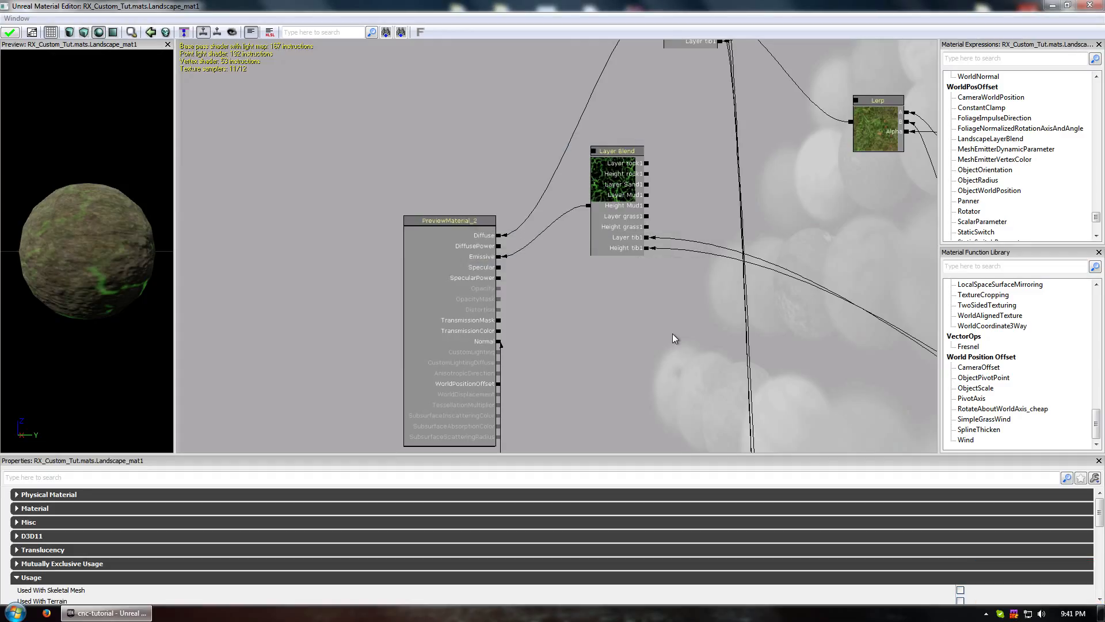
Examine the edges and glow of the painted tib1 patch in the level, up close and from farther away.
left_click(1068, 5)
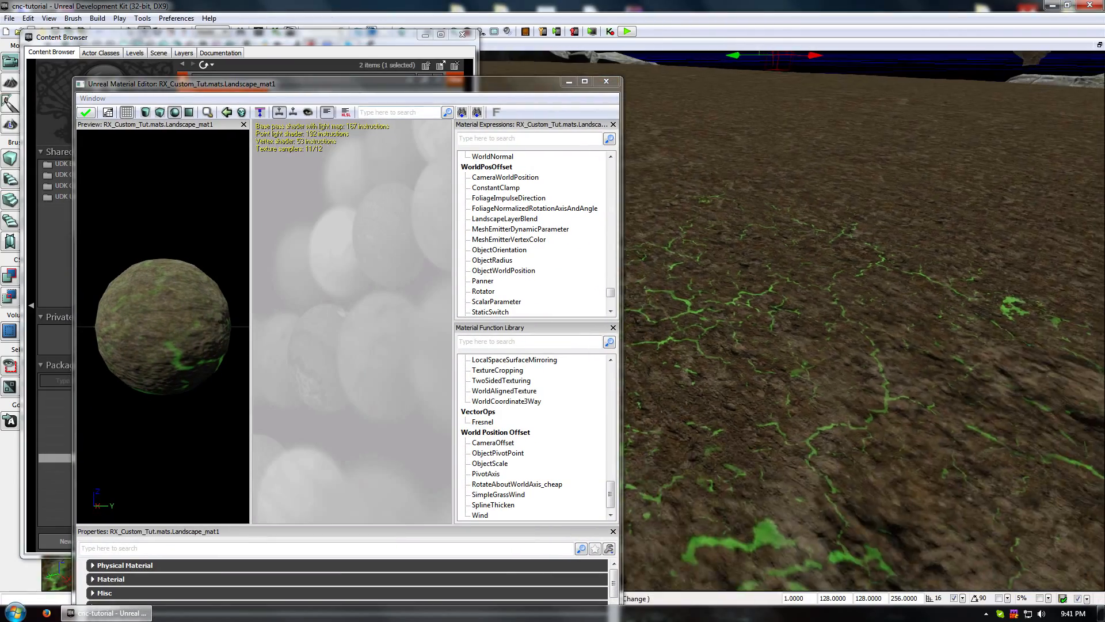
right_click_drag(806, 299, 527, 164)
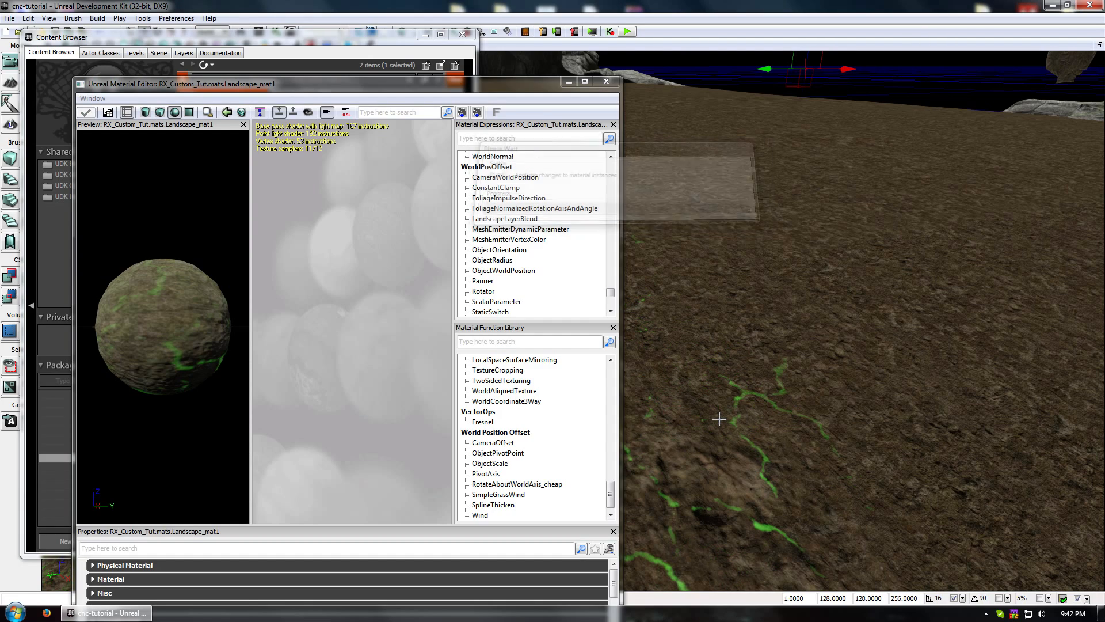
left_click_drag(751, 394, 687, 236)
right_click_drag(966, 487, 981, 516)
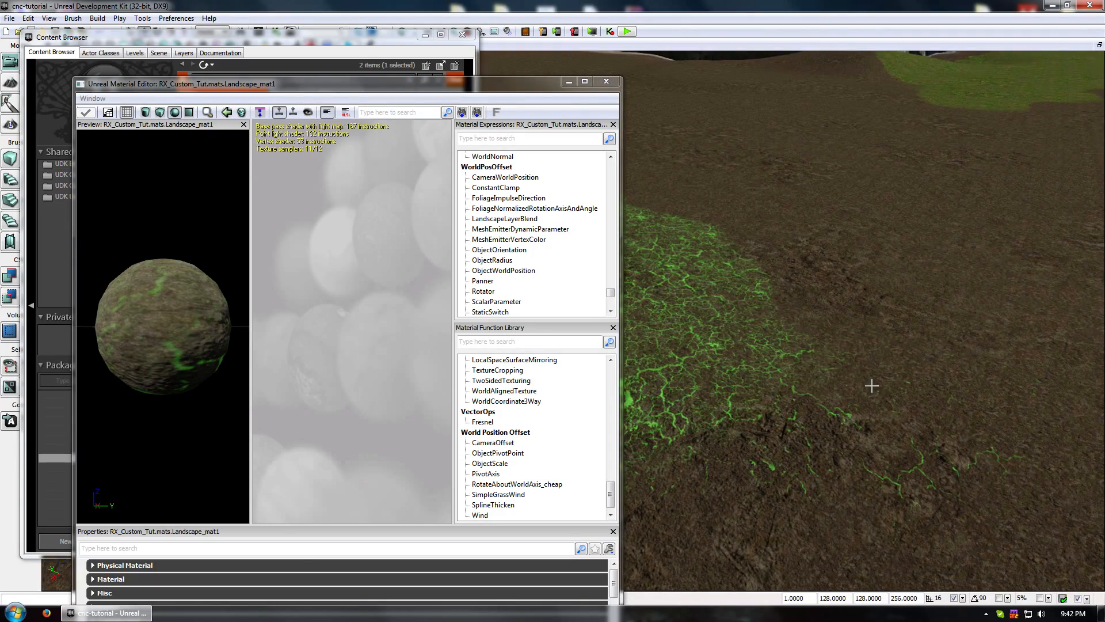
right_click_drag(871, 386, 812, 410)
Put away the Material Editor and Content Browser and reopen the landscape tools at the tib1 layer.
left_click(569, 82)
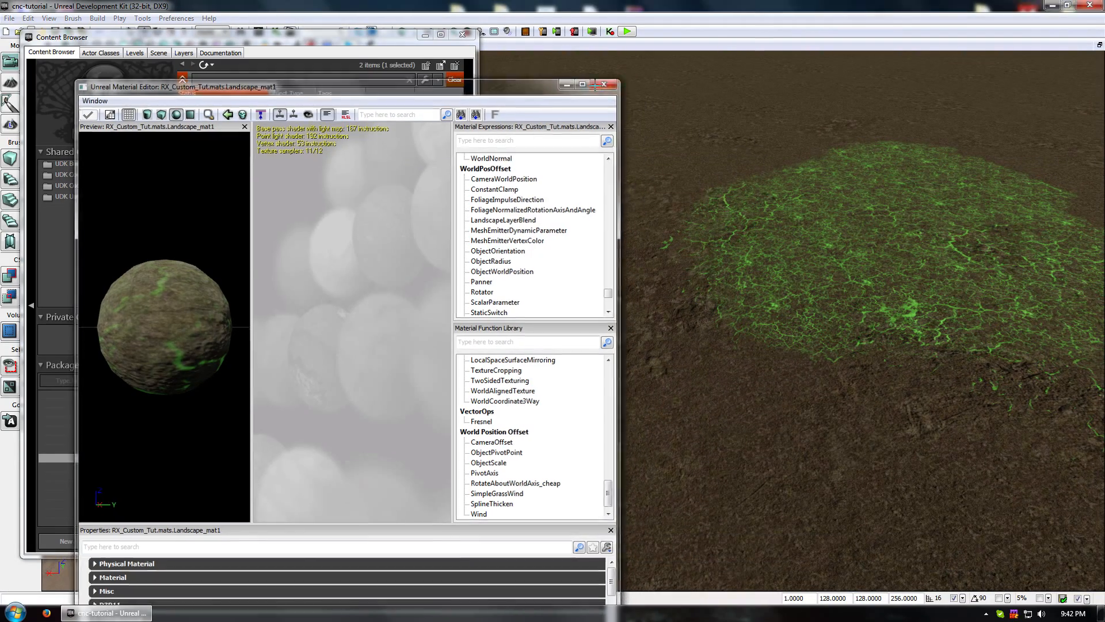
left_click(462, 35)
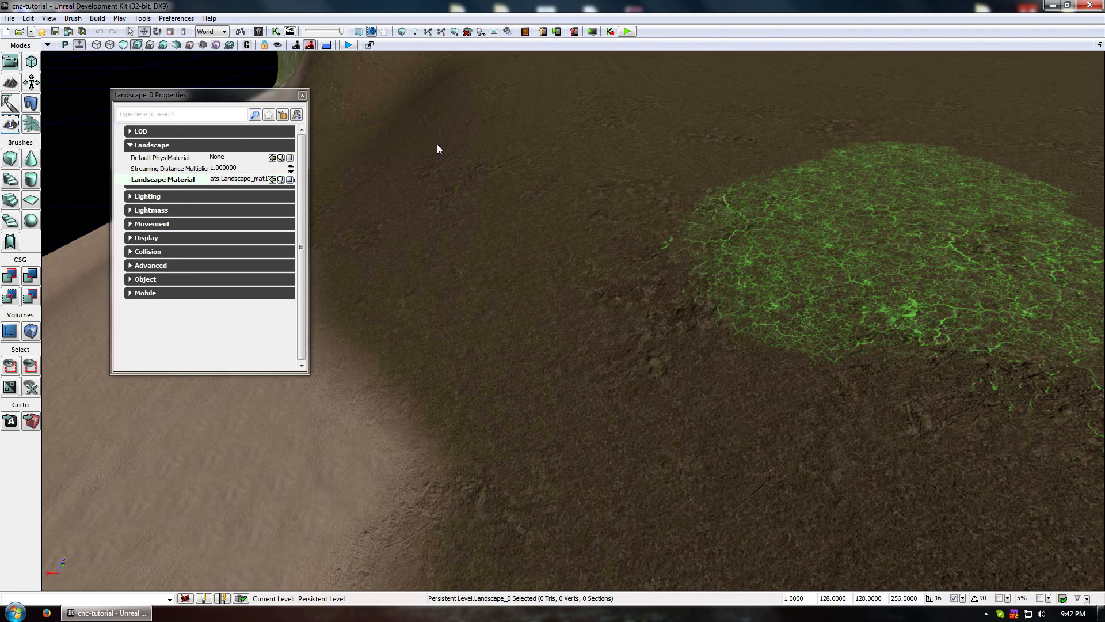
key("shift+7")
left_click_drag(187, 213, 189, 320)
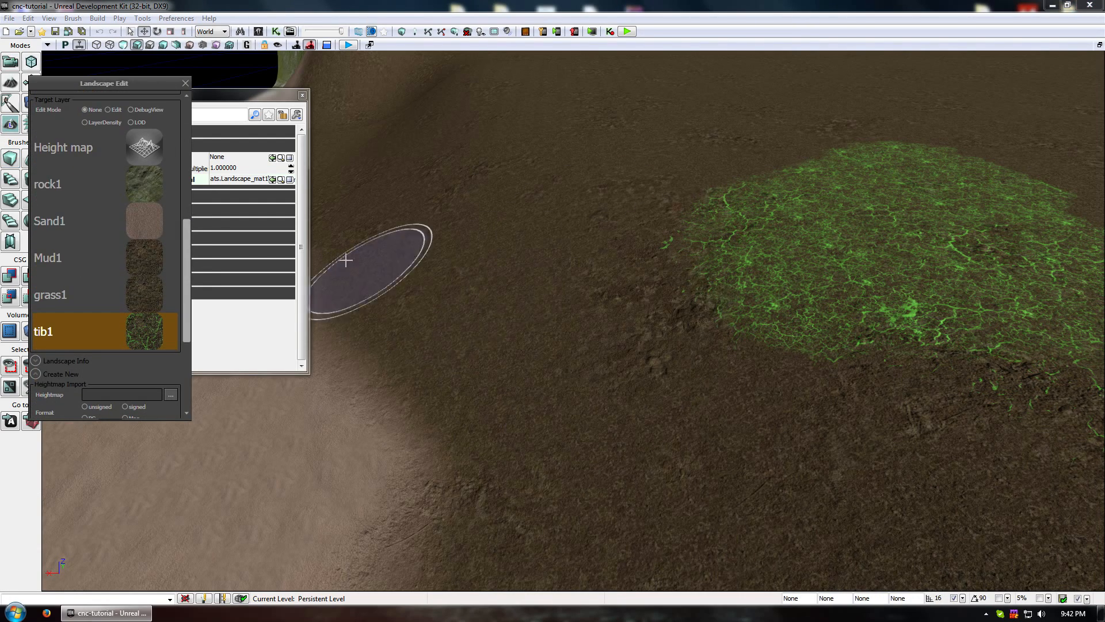
Set the landscape brush falloff to 0.39 and the tool strength to 0.15.
left_click_drag(185, 298, 160, 238)
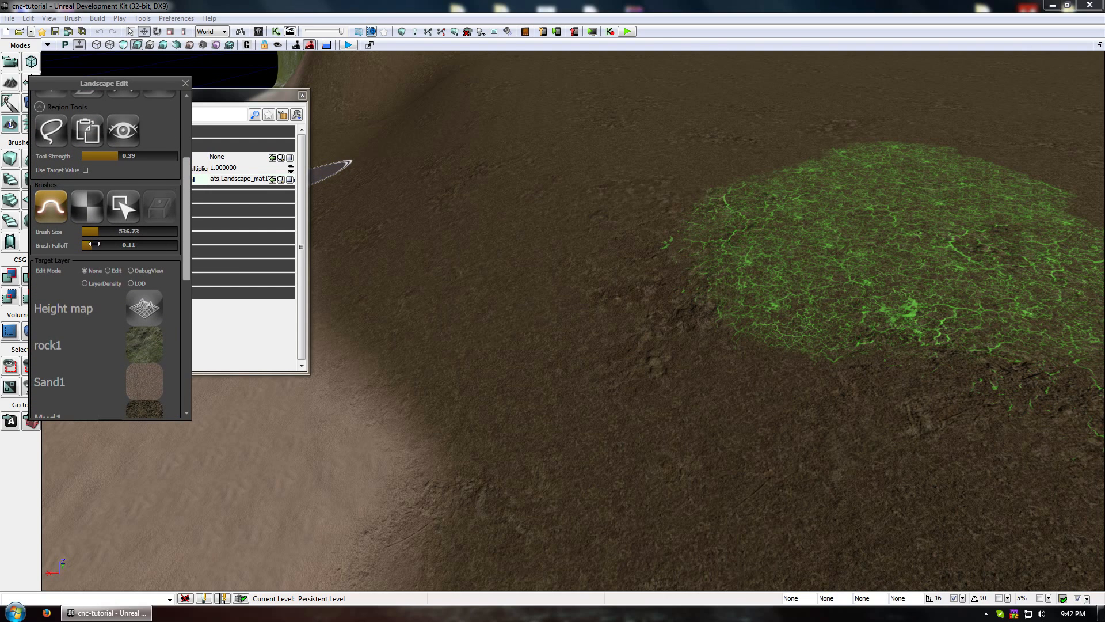
left_click_drag(90, 246, 118, 247)
left_click_drag(118, 155, 95, 155)
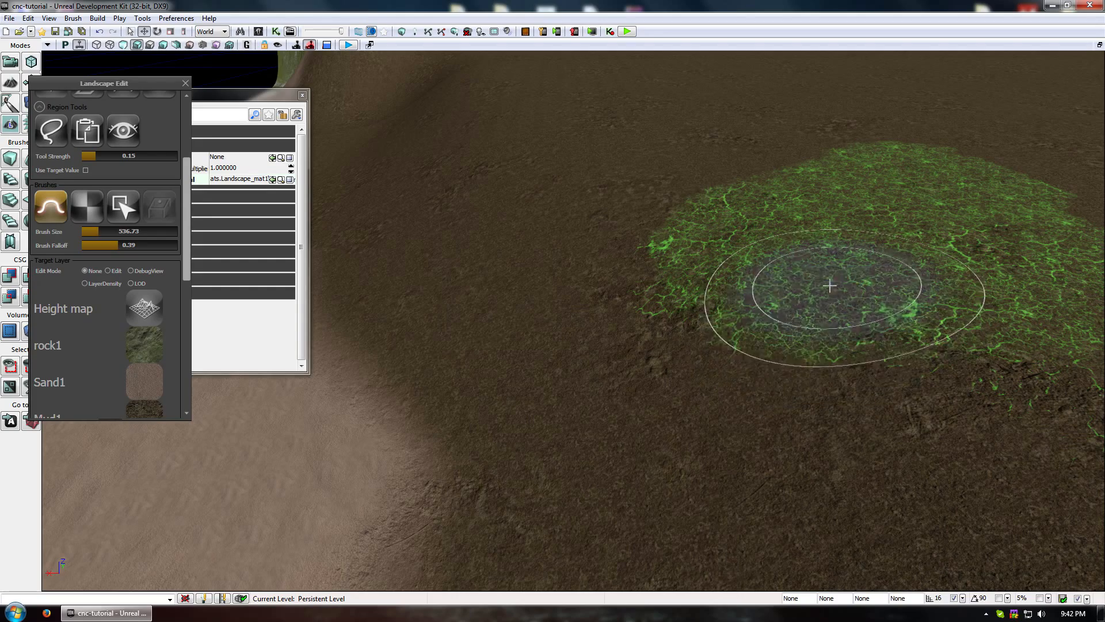
Set the tool strength to 0.10 and paint more tib1 cracks softly around the edges of the green patch.
mouse_move(842, 371)
left_mouse_down("ctrl")
mouse_move(851, 383)
mouse_move(837, 406)
left_mouse_up("ctrl")
mouse_move(544, 339)
left_mouse_down()
mouse_move(542, 369)
mouse_move(556, 377)
left_mouse_up()
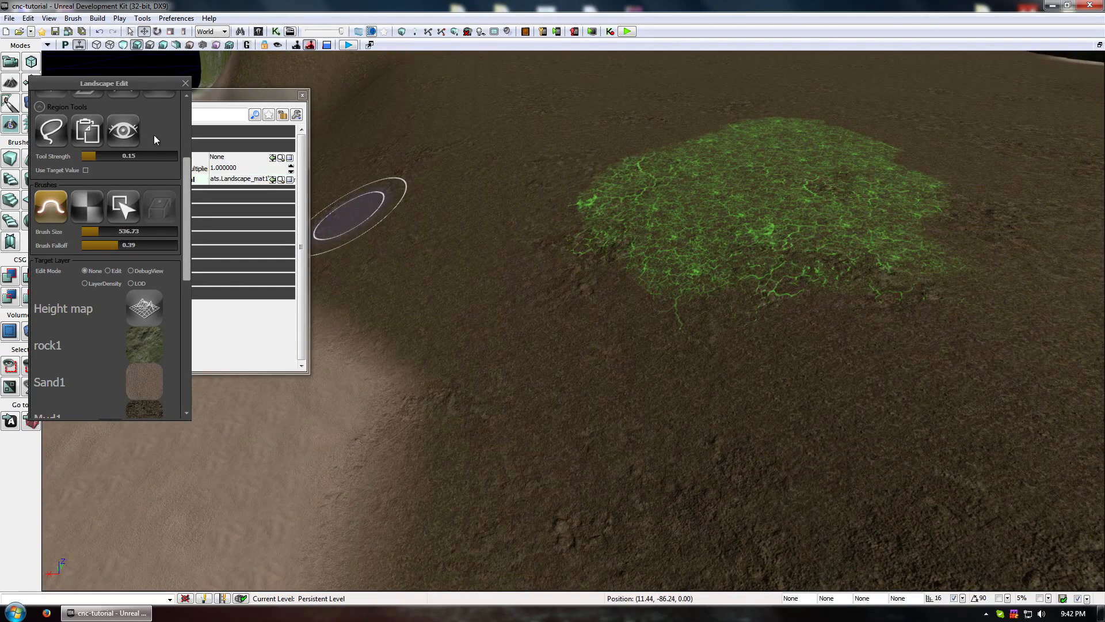
left_click_drag(97, 154, 90, 154)
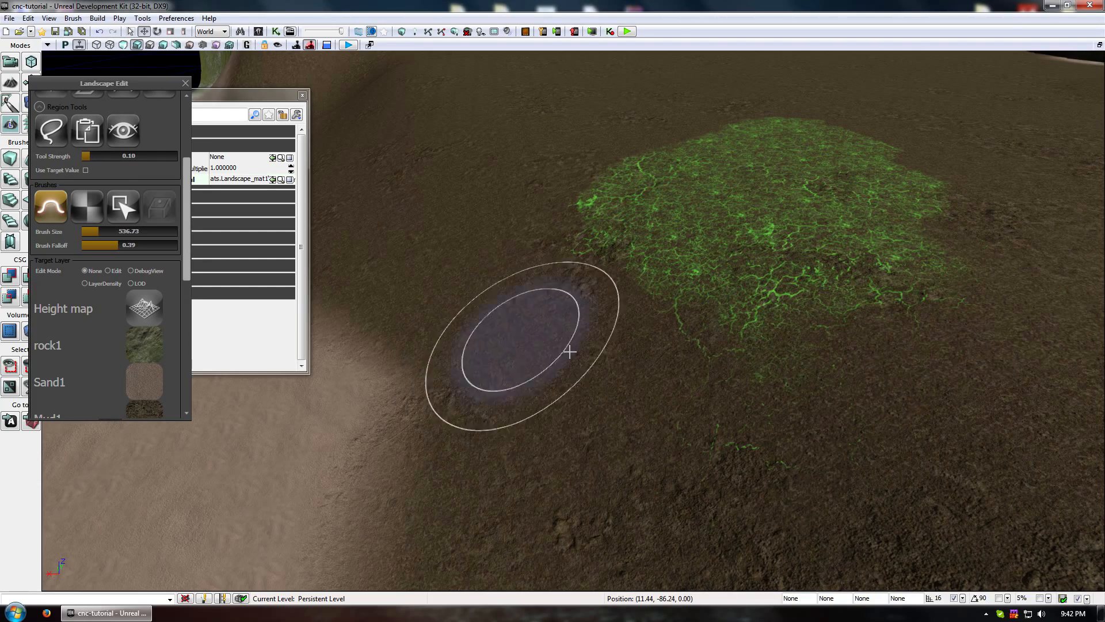
mouse_move(609, 227)
left_mouse_down()
mouse_move(585, 288)
mouse_move(525, 230)
mouse_move(622, 269)
mouse_move(632, 454)
mouse_move(795, 317)
mouse_move(994, 219)
mouse_move(933, 155)
mouse_move(840, 108)
mouse_move(672, 136)
mouse_move(609, 162)
mouse_move(528, 168)
left_mouse_up()
mouse_move(726, 352)
right_mouse_down()
mouse_move(661, 273)
mouse_move(823, 382)
mouse_move(891, 356)
mouse_move(777, 377)
right_mouse_up()
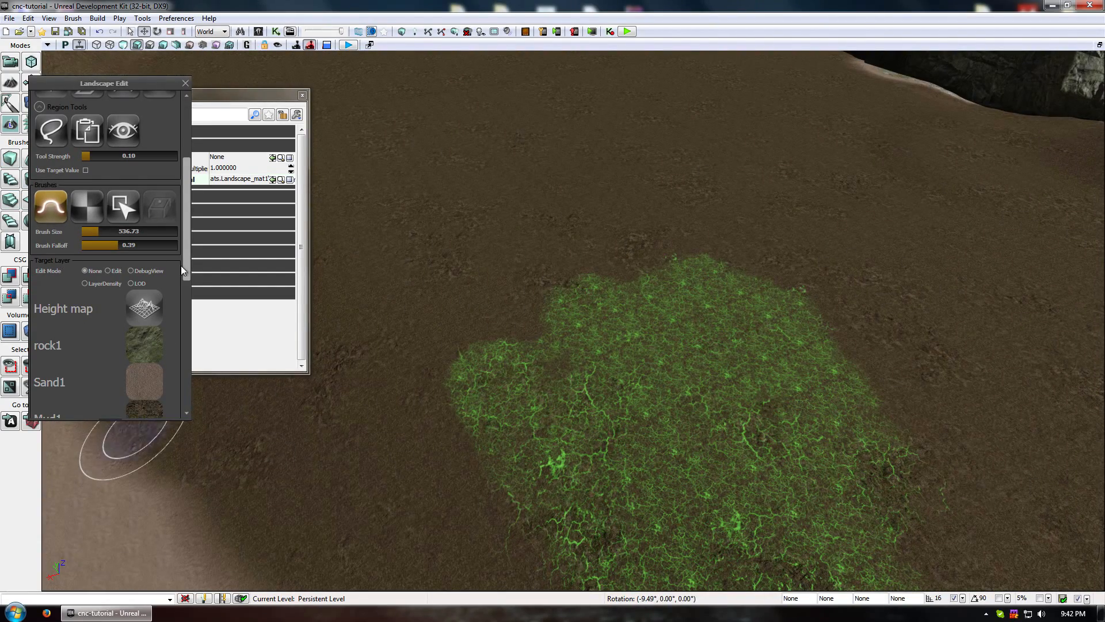
Paint the Mud1 layer lightly over parts of the green crack patch to thin it and break up its edges.
left_click_drag(186, 263, 190, 293)
left_click(143, 333)
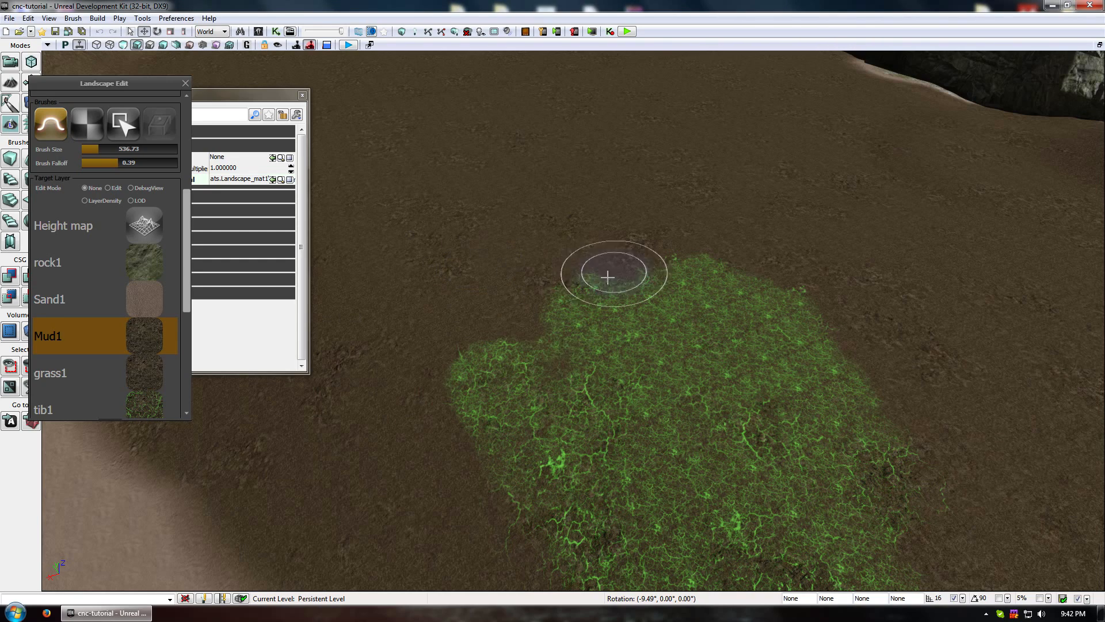
mouse_move(478, 331)
left_mouse_down()
mouse_move(585, 259)
mouse_move(496, 329)
mouse_move(467, 383)
mouse_move(515, 469)
mouse_move(547, 486)
mouse_move(654, 331)
mouse_move(622, 418)
mouse_move(708, 311)
mouse_move(863, 458)
mouse_move(779, 313)
mouse_move(578, 345)
mouse_move(646, 435)
left_mouse_up()
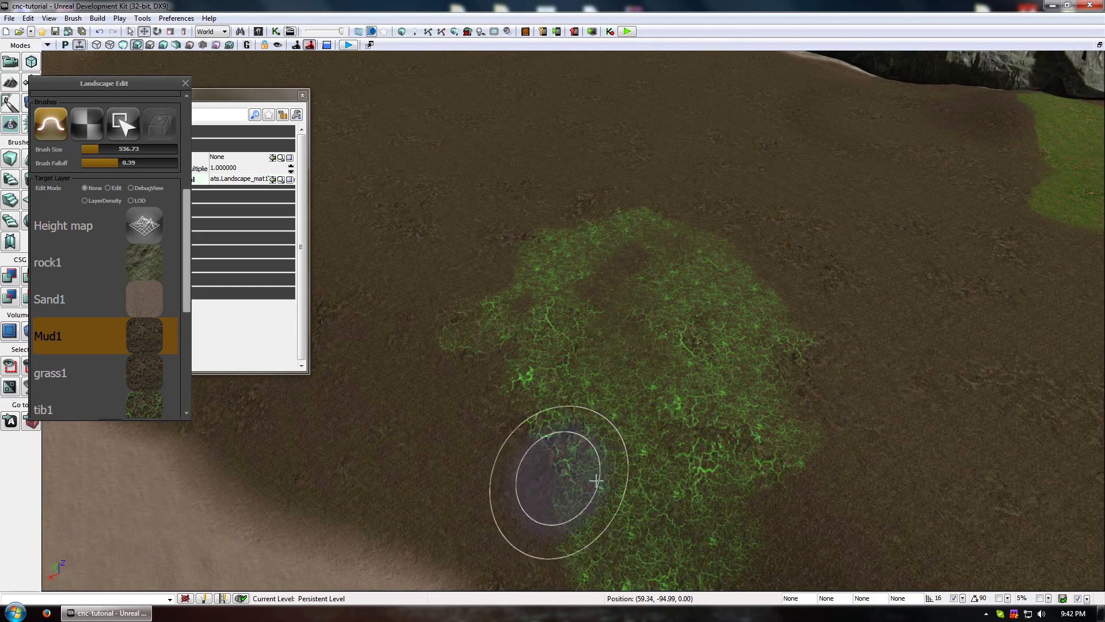
mouse_move(593, 223)
left_mouse_down()
mouse_move(646, 352)
mouse_move(582, 230)
mouse_move(597, 338)
mouse_move(585, 208)
mouse_move(615, 245)
mouse_move(759, 333)
mouse_move(629, 223)
mouse_move(856, 289)
mouse_move(718, 292)
mouse_move(710, 340)
mouse_move(551, 382)
left_mouse_up()
Paint the grass1 layer over part of the crack patch and check how it blends with the tib1 and mud areas.
left_click(140, 374)
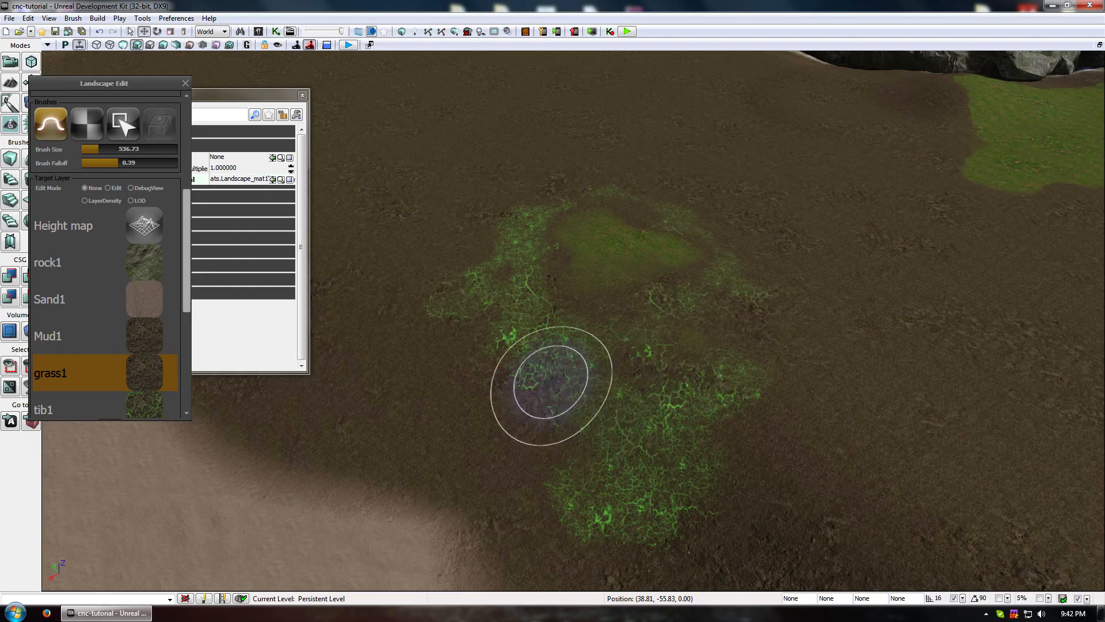
mouse_move(550, 382)
right_mouse_down()
mouse_move(570, 429)
mouse_move(558, 369)
mouse_move(550, 395)
mouse_move(569, 373)
right_mouse_up()
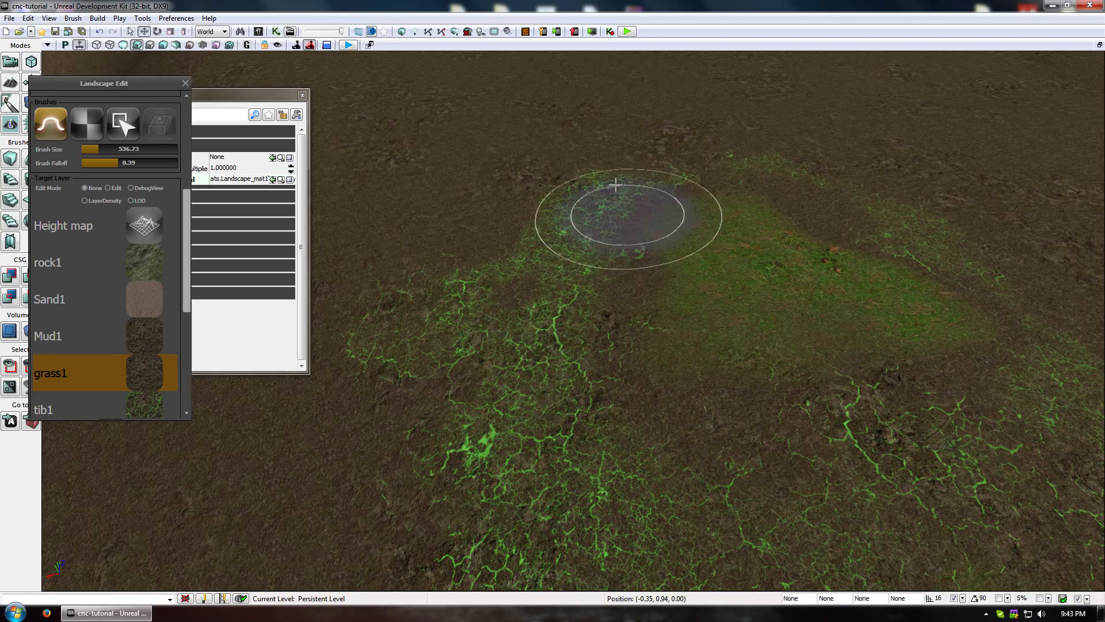
mouse_move(686, 169)
left_mouse_down("ctrl")
mouse_move(599, 168)
mouse_move(452, 234)
mouse_move(421, 296)
mouse_move(402, 426)
mouse_move(592, 307)
mouse_move(637, 390)
mouse_move(504, 333)
mouse_move(506, 282)
mouse_move(567, 308)
mouse_move(530, 292)
mouse_move(509, 489)
left_mouse_up("ctrl")
left_click_drag(496, 178, 516, 237)
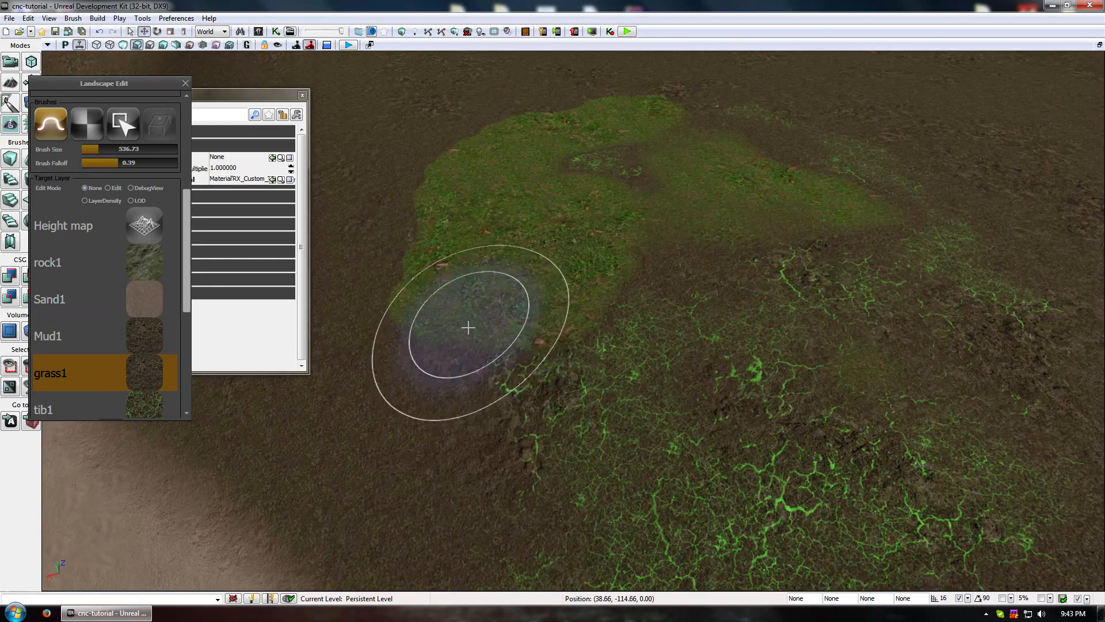
mouse_move(466, 326)
left_mouse_down("ctrl")
mouse_move(483, 471)
mouse_move(551, 451)
left_mouse_up("ctrl")
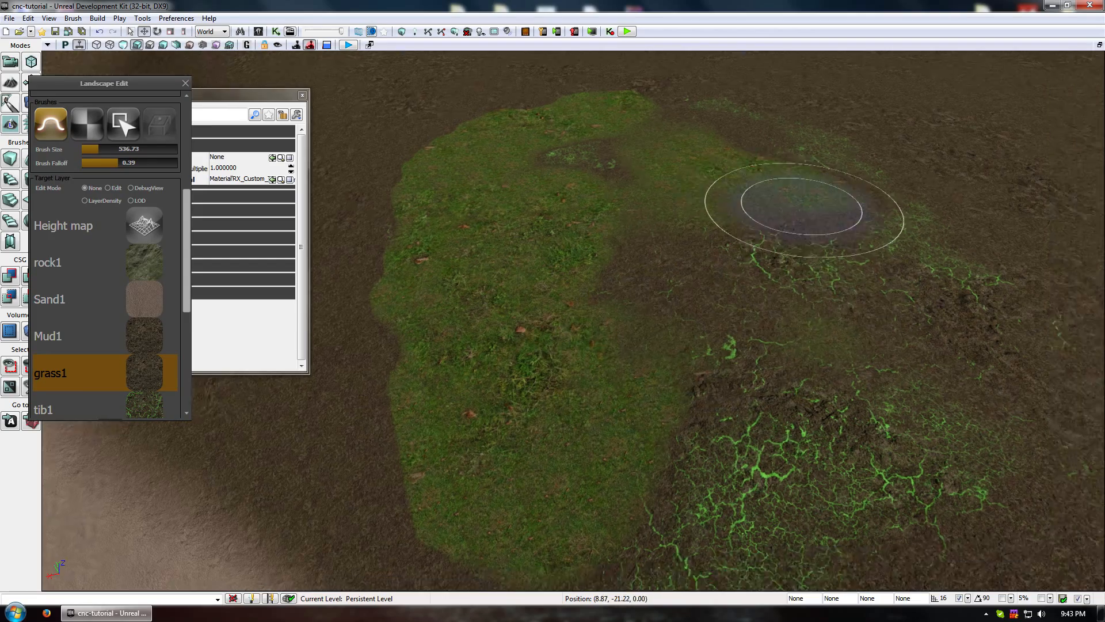
left_click_drag(819, 211, 818, 203)
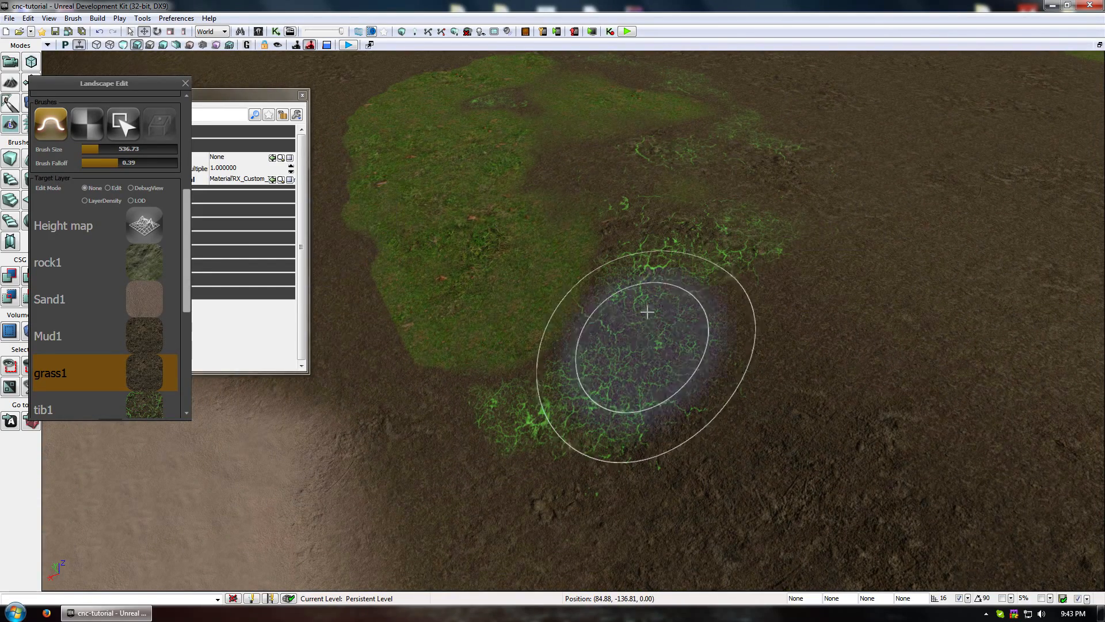
mouse_move(478, 219)
right_mouse_down()
mouse_move(473, 167)
mouse_move(461, 156)
right_mouse_up()
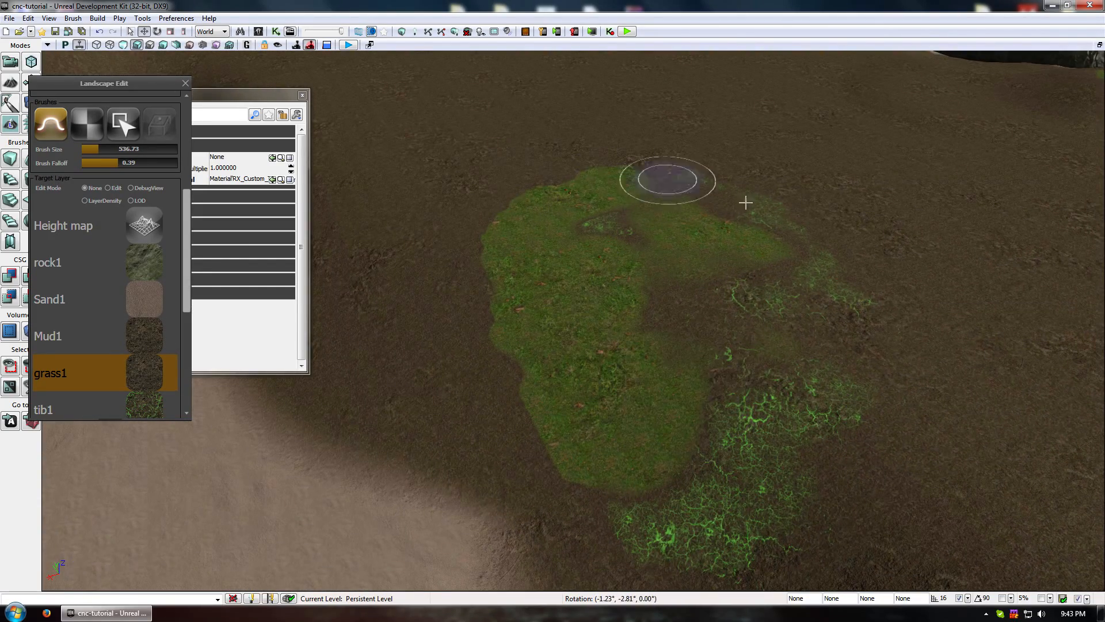
left_click_drag(654, 316, 651, 265)
left_click_drag(645, 398, 644, 346)
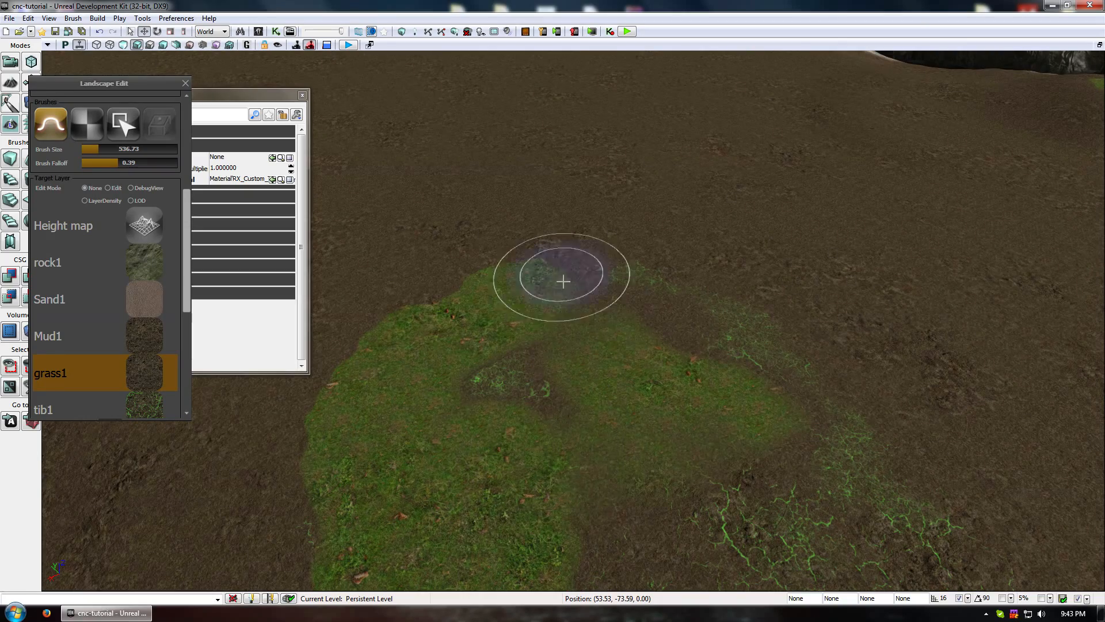
left_click_drag(587, 337, 581, 387)
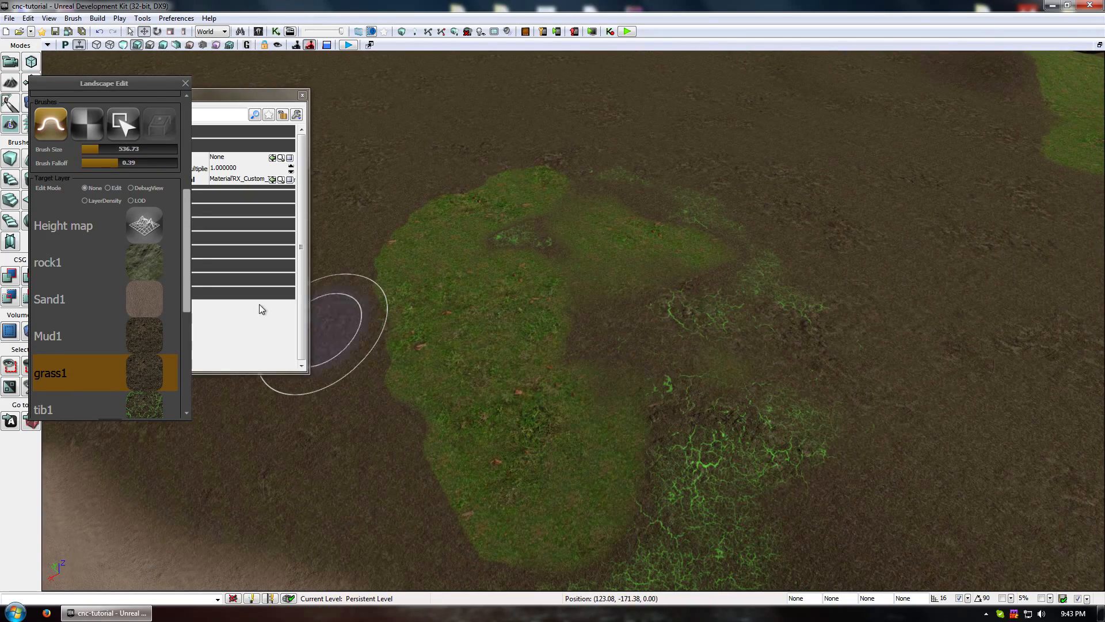
Paint Mud1 over the whole grass and crack test area with brush size 1048.41 and tool strength 0.48.
left_click(148, 334)
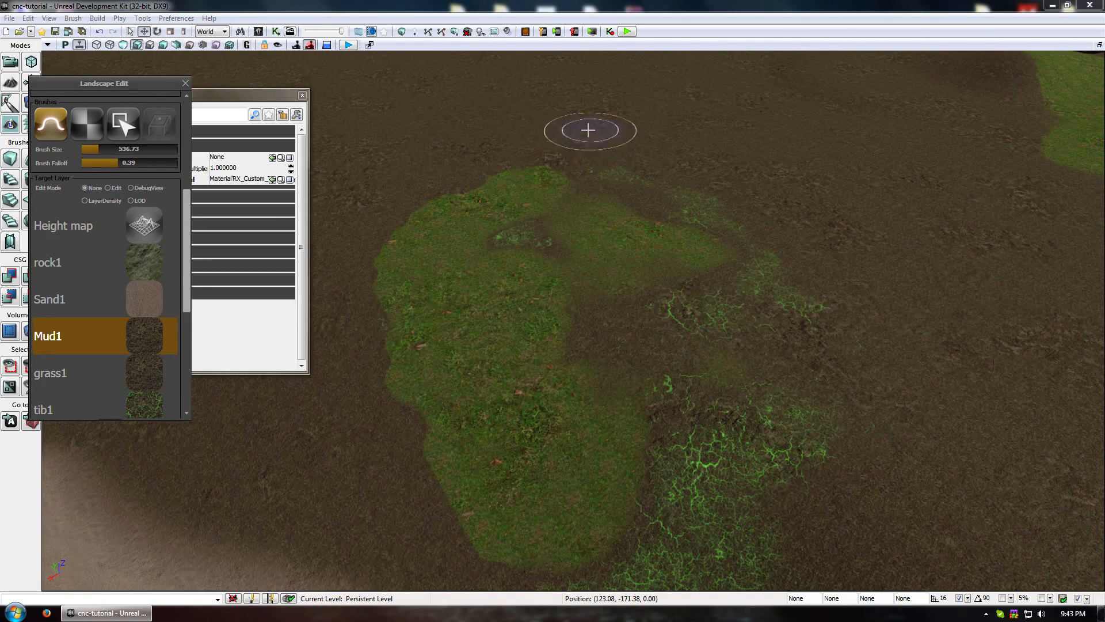
left_click_drag(99, 150, 112, 150)
left_click_drag(190, 202, 190, 177)
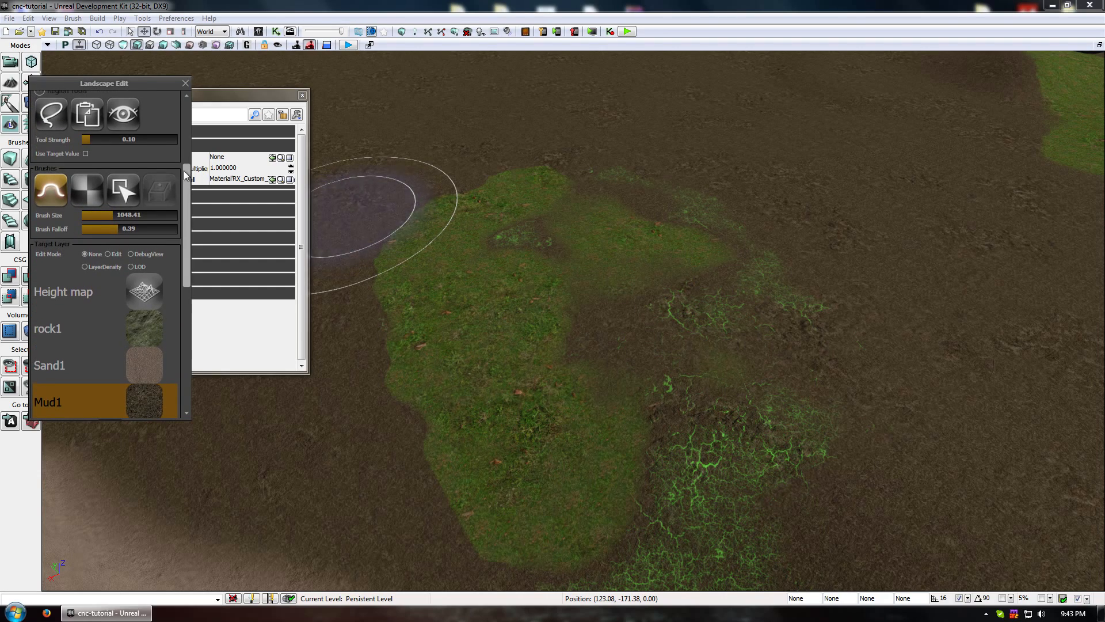
mouse_move(487, 163)
left_mouse_down("ctrl")
mouse_move(415, 241)
mouse_move(684, 200)
mouse_move(710, 301)
mouse_move(512, 576)
mouse_move(696, 420)
mouse_move(599, 426)
left_mouse_up("ctrl")
Look over the whole landscape, including the bases, the cliffs, the rock line and the sandy edge.
mouse_move(598, 426)
right_mouse_down()
mouse_move(594, 467)
mouse_move(616, 281)
right_mouse_up()
left_click_drag(616, 281, 594, 247)
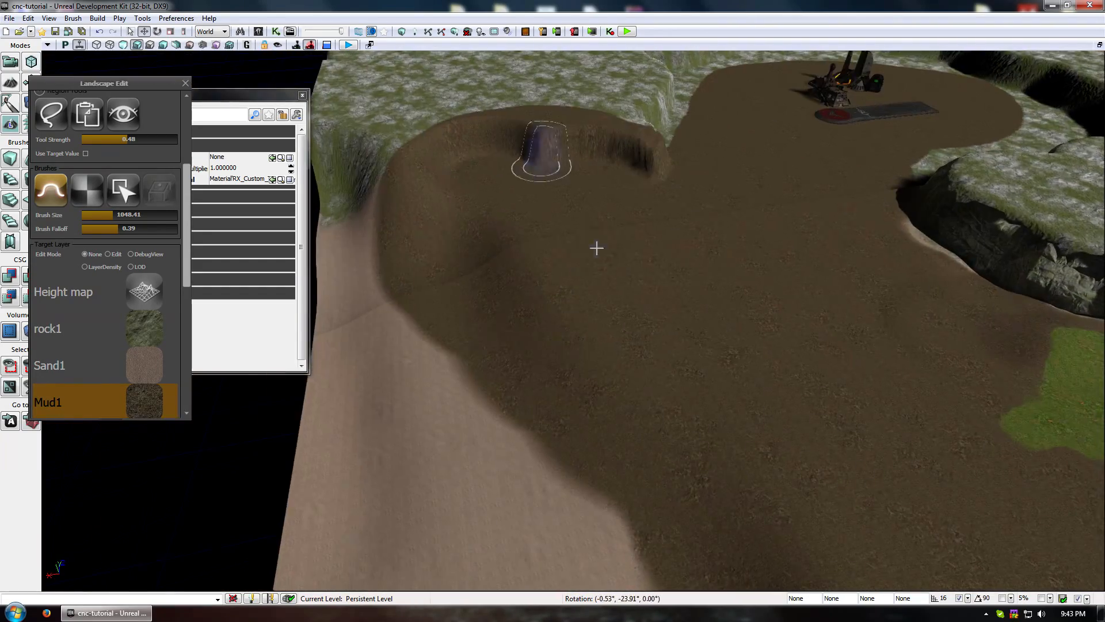
mouse_move(636, 279)
left_mouse_down()
mouse_move(671, 113)
mouse_move(681, 189)
left_mouse_up()
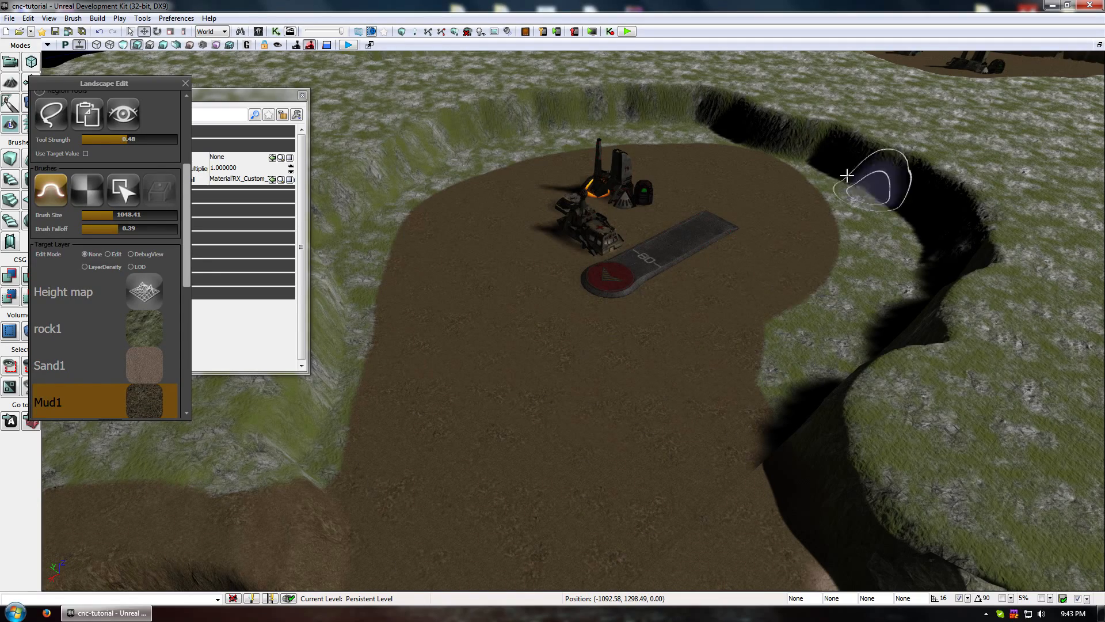
mouse_move(736, 316)
right_mouse_down()
mouse_move(917, 130)
mouse_move(832, 323)
right_mouse_up()
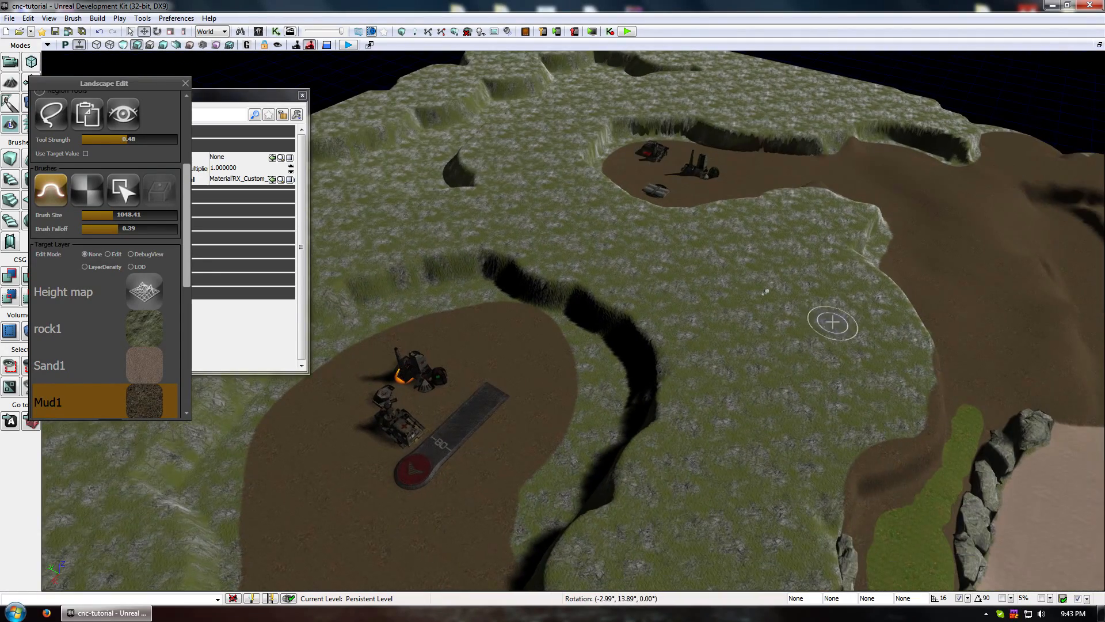
right_click_drag(869, 161, 498, 235)
left_click_drag(528, 357, 526, 564)
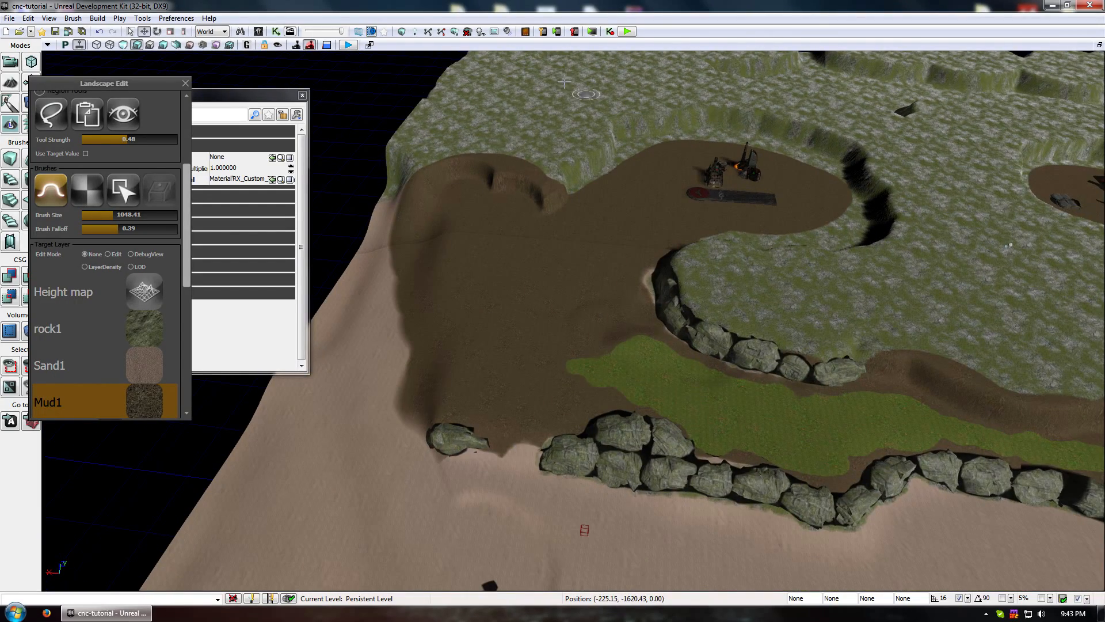
left_click_drag(486, 213, 484, 536)
right_click_drag(479, 282, 485, 277)
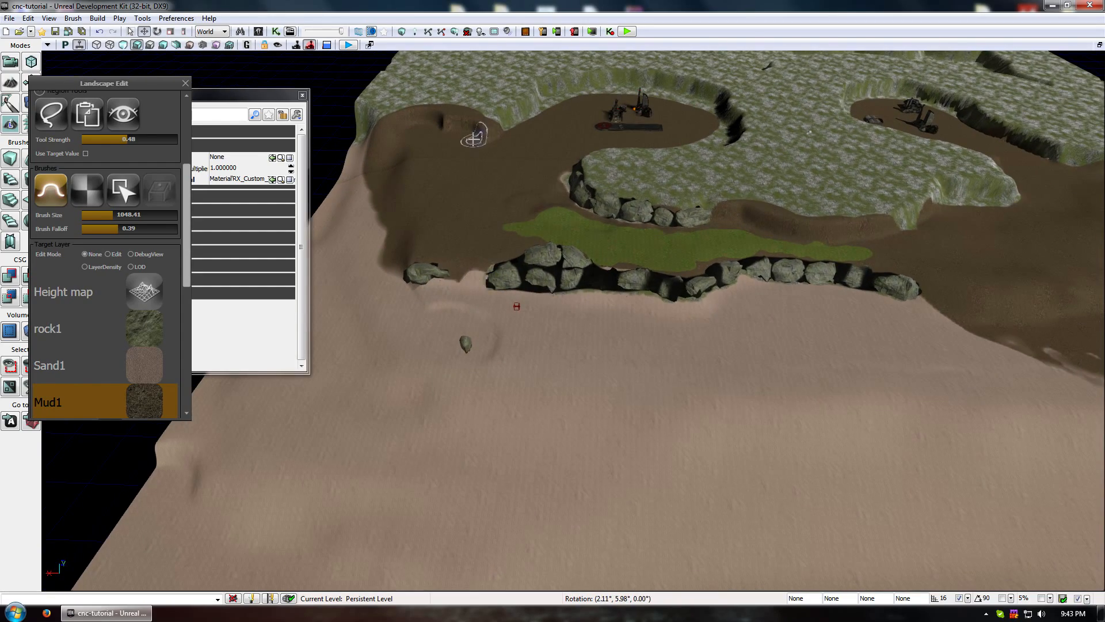
left_click_drag(463, 279, 459, 212)
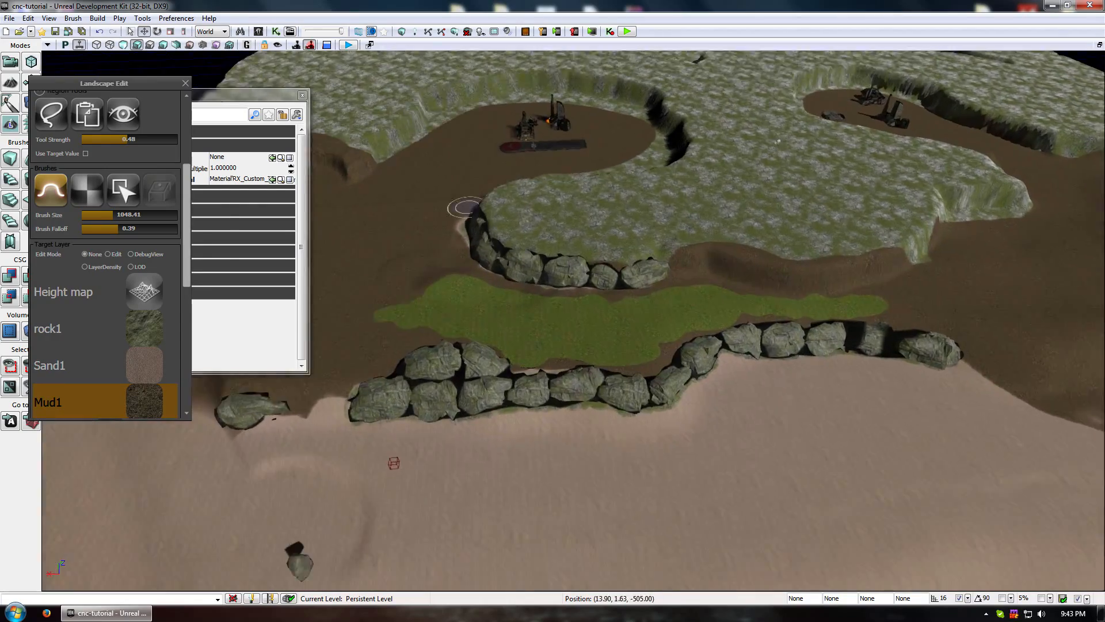
right_click_drag(459, 213, 497, 237)
left_click_drag(497, 237, 461, 182)
Close the landscape tools and properties window, and filter the Content Browser to static meshes matching "plane".
left_click(185, 82)
left_click(302, 95)
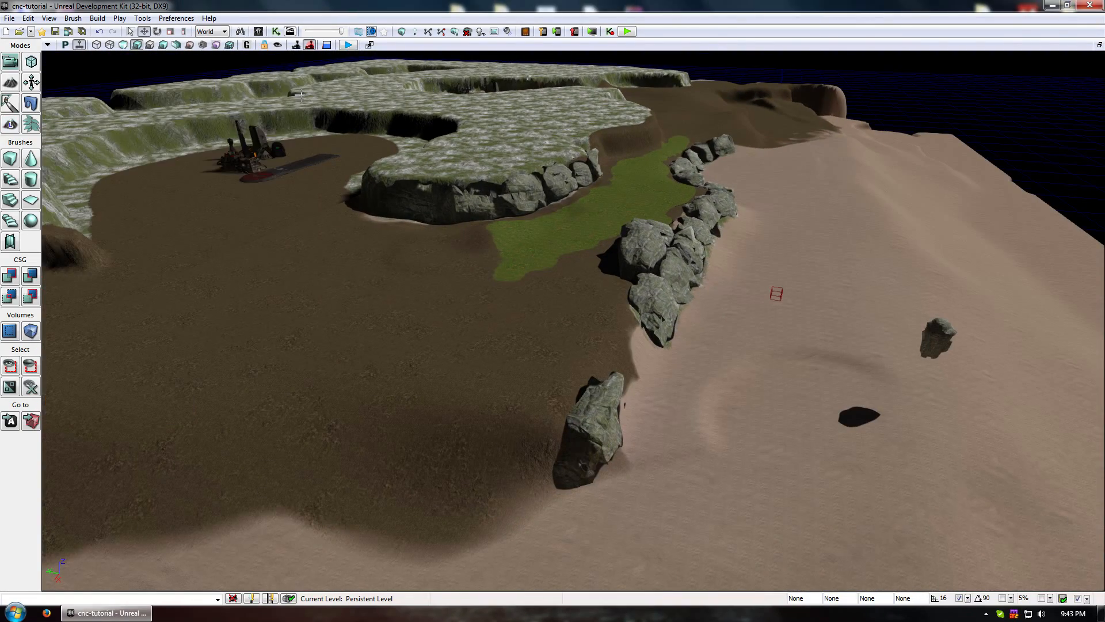
left_click(258, 32)
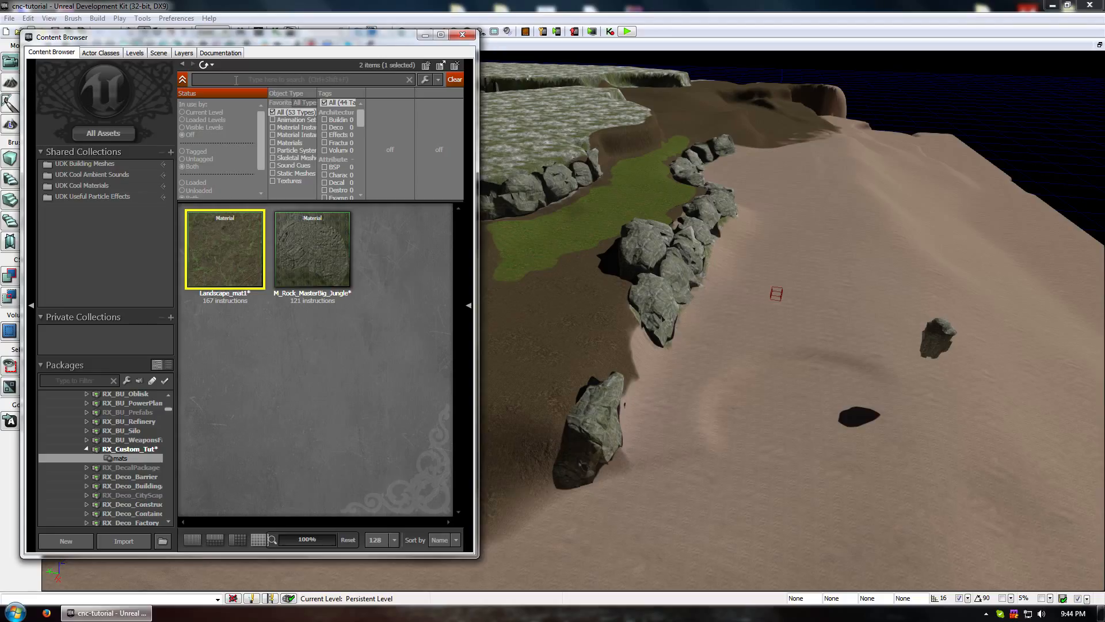
left_click(236, 80)
type("pla")
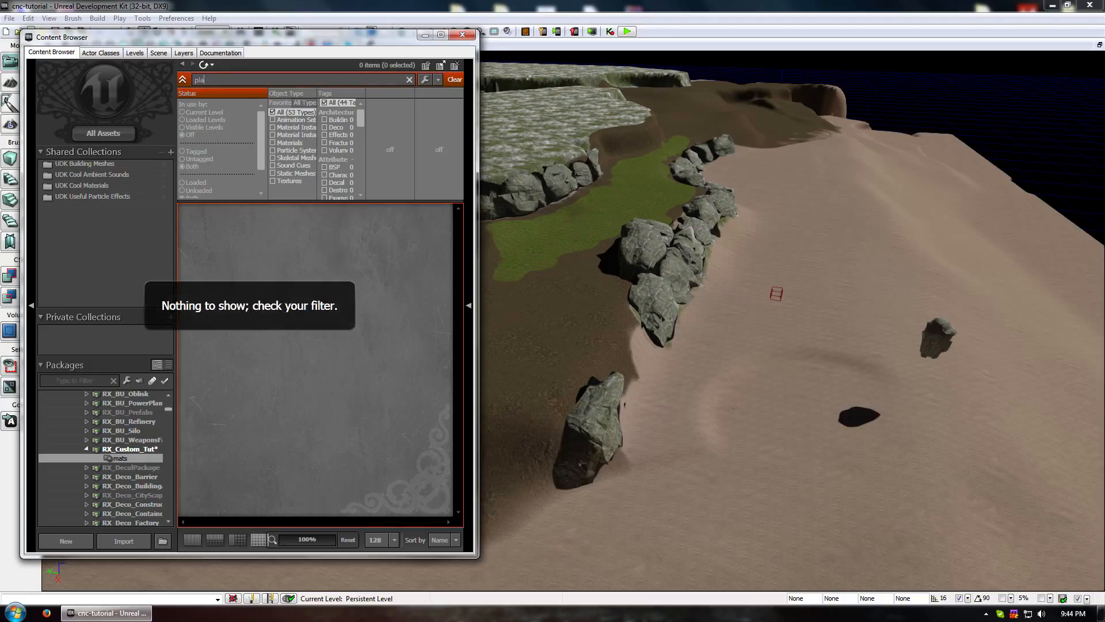
type("ne")
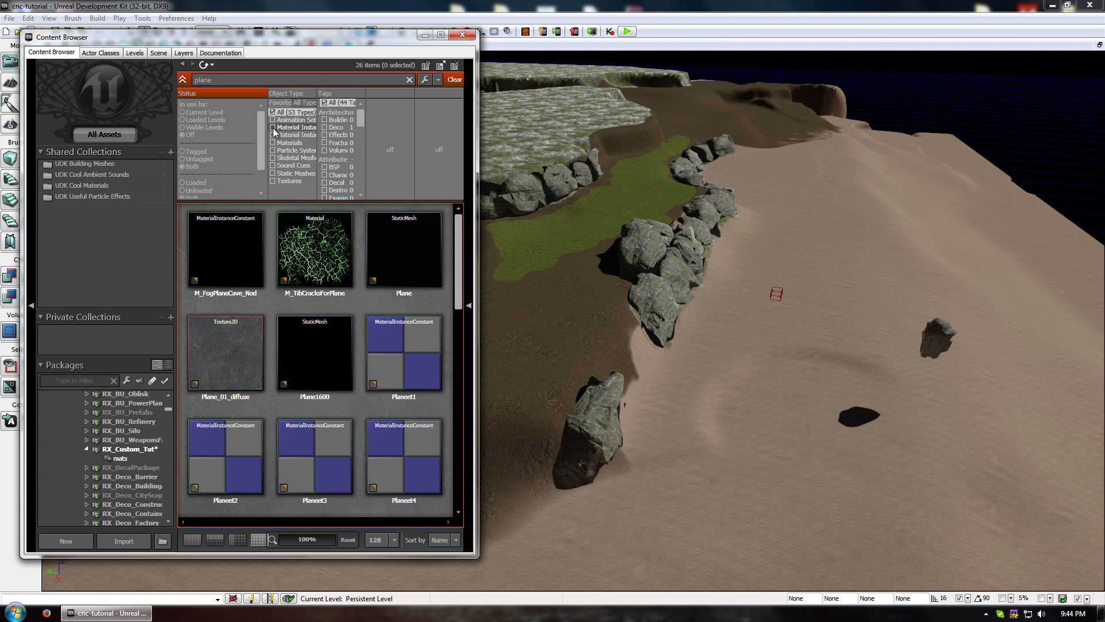
left_click(273, 173)
Place the S_LT_Onyx_SM_WaterPlane_02 static mesh on the sandy area and minimize the Content Browser.
left_click(418, 242)
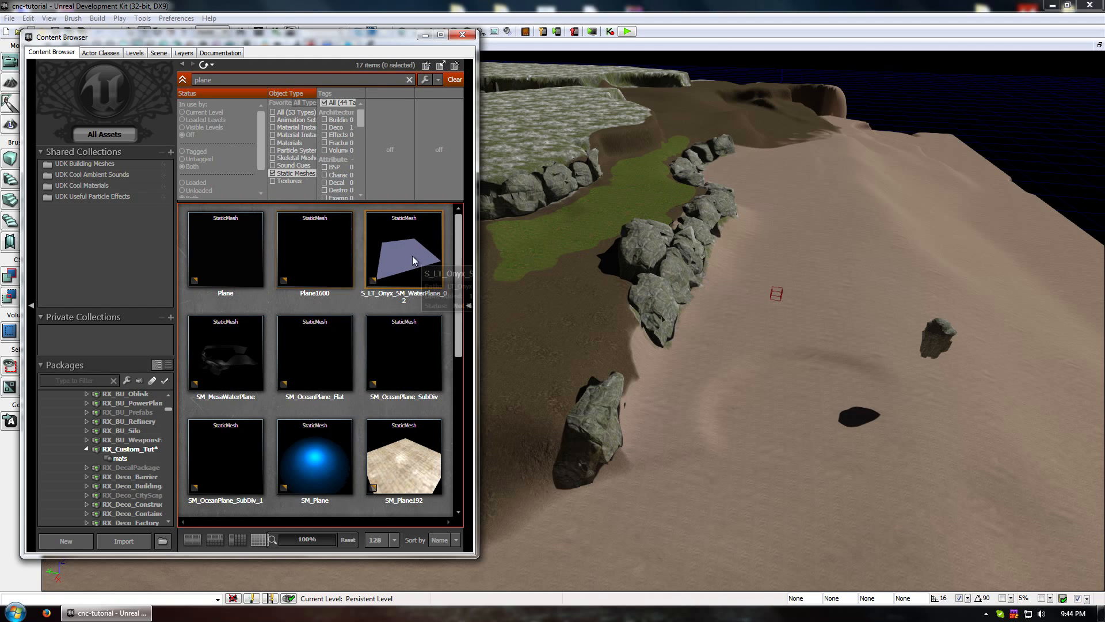
left_click(394, 457)
scroll(386, 388, "down", 2)
scroll(386, 419, "up", 3)
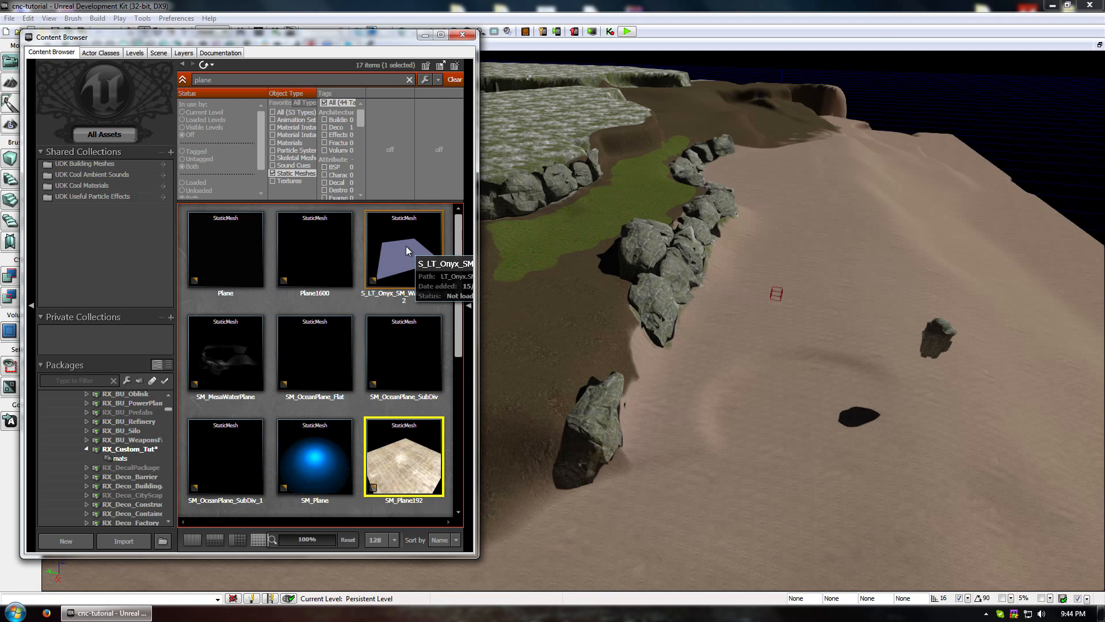
left_click_drag(406, 246, 662, 316)
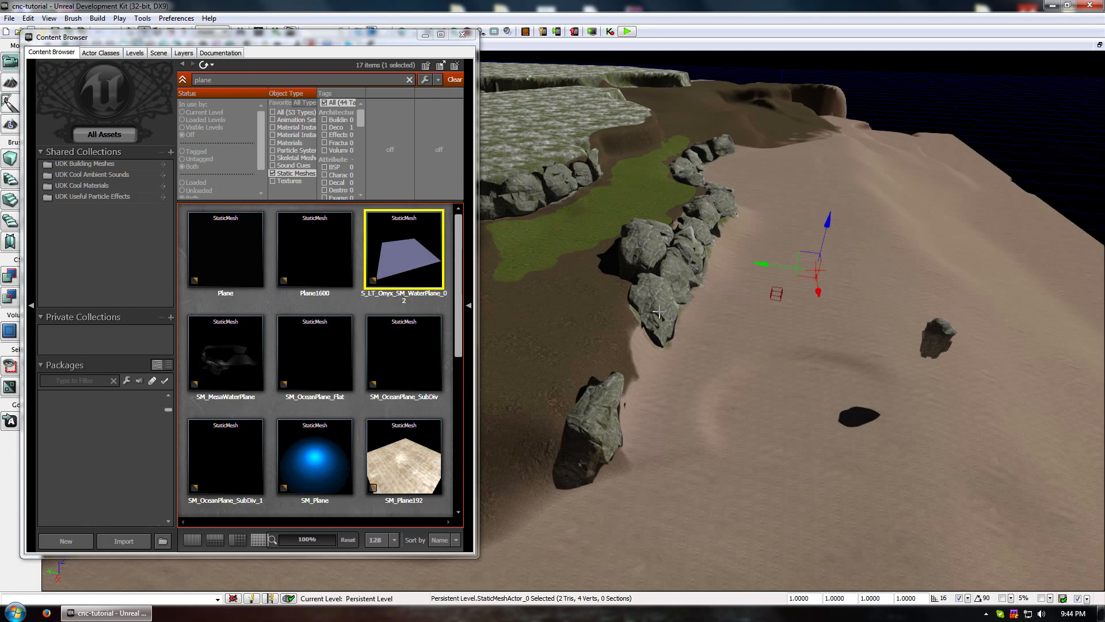
left_click(424, 36)
Scale the water plane up uniformly to 7446.3115 so it extends beyond the landscape.
key("s")
right_click_drag(563, 234, 628, 228)
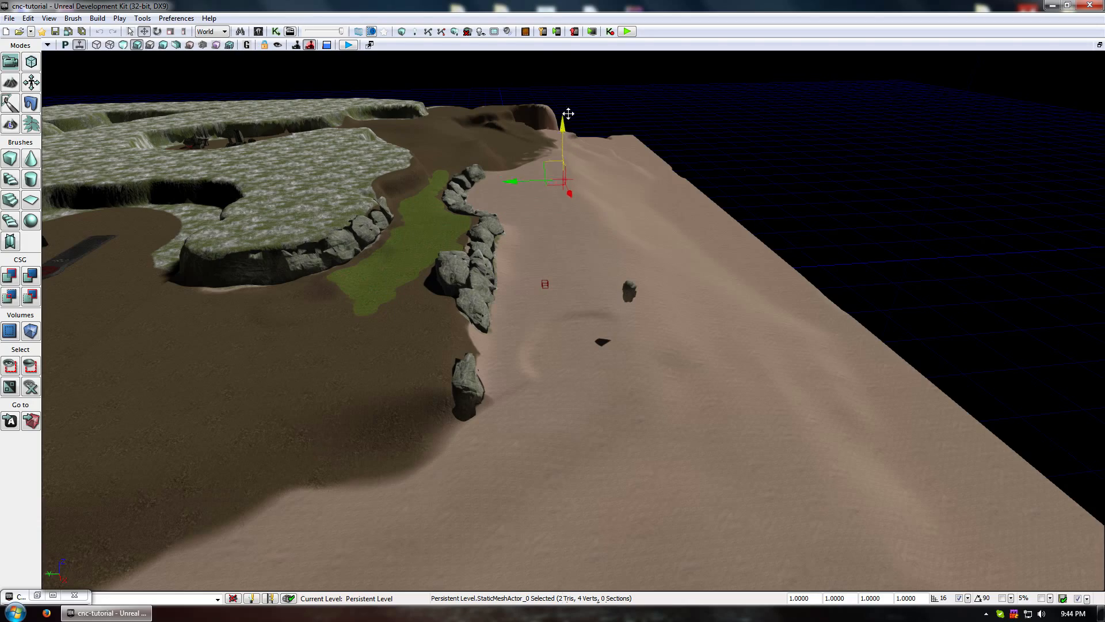
right_click_drag(569, 91, 586, 219)
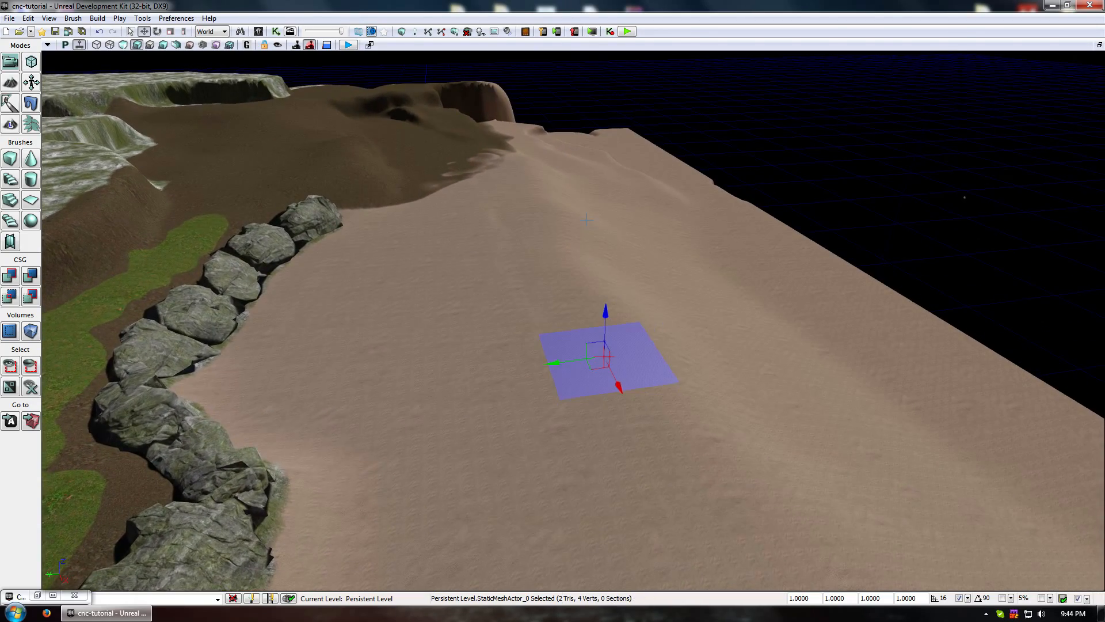
key("space")
key("space")
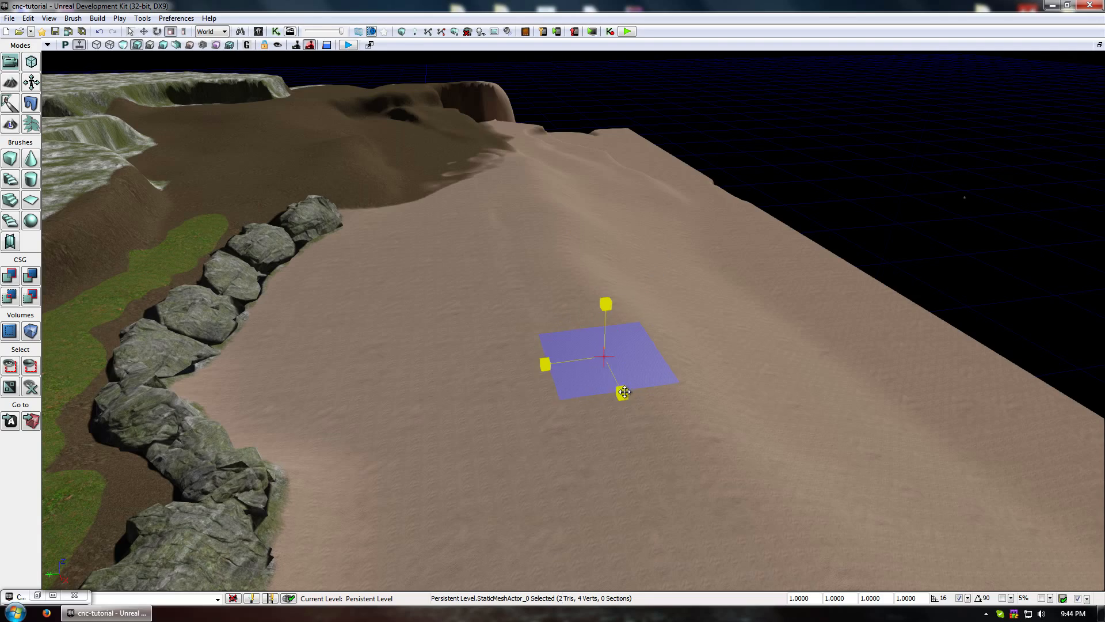
left_click_drag(625, 392, 561, 276)
key("space")
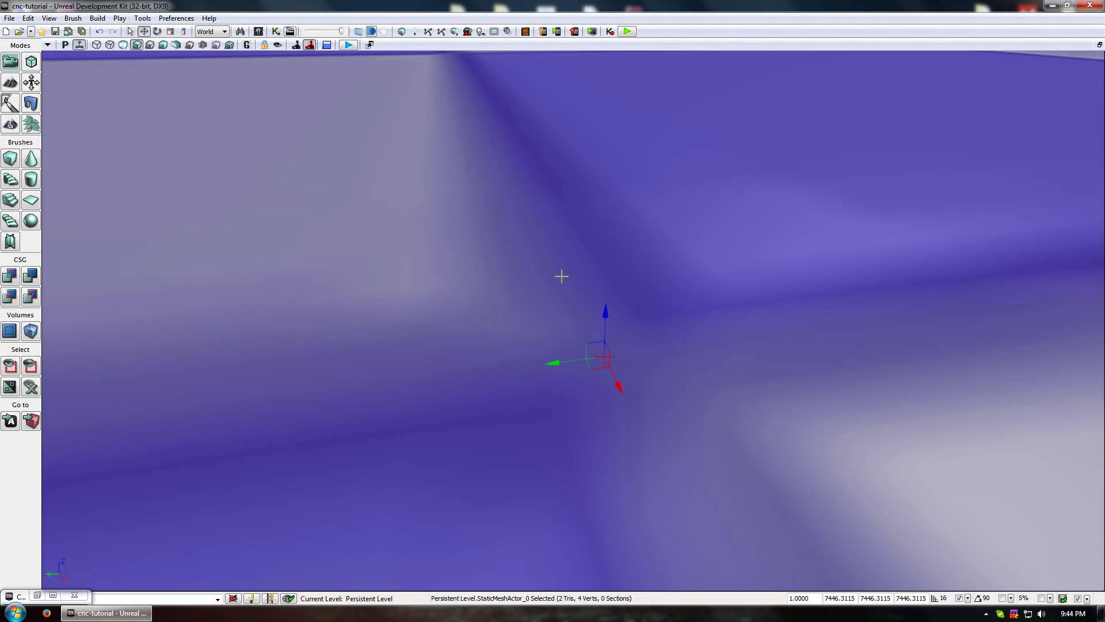
Lower the water plane vertically so it cuts through the sandy slope as a shoreline.
left_click_drag(605, 317, 575, 591)
left_click_drag(575, 535, 587, 585)
right_click_drag(531, 540, 541, 494)
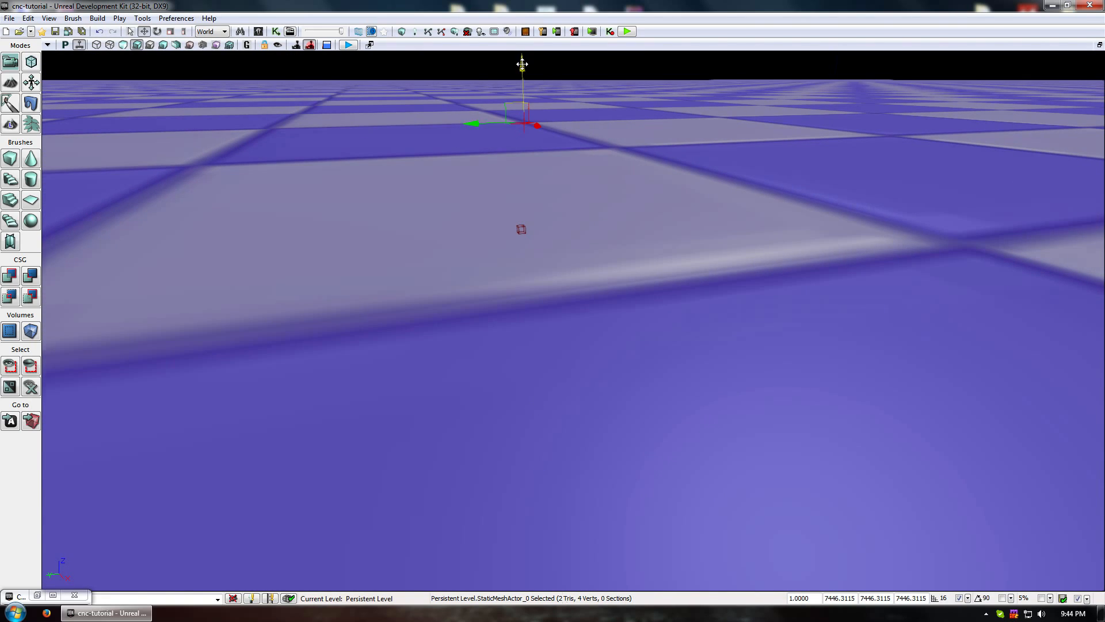
left_click_drag(522, 64, 535, 183)
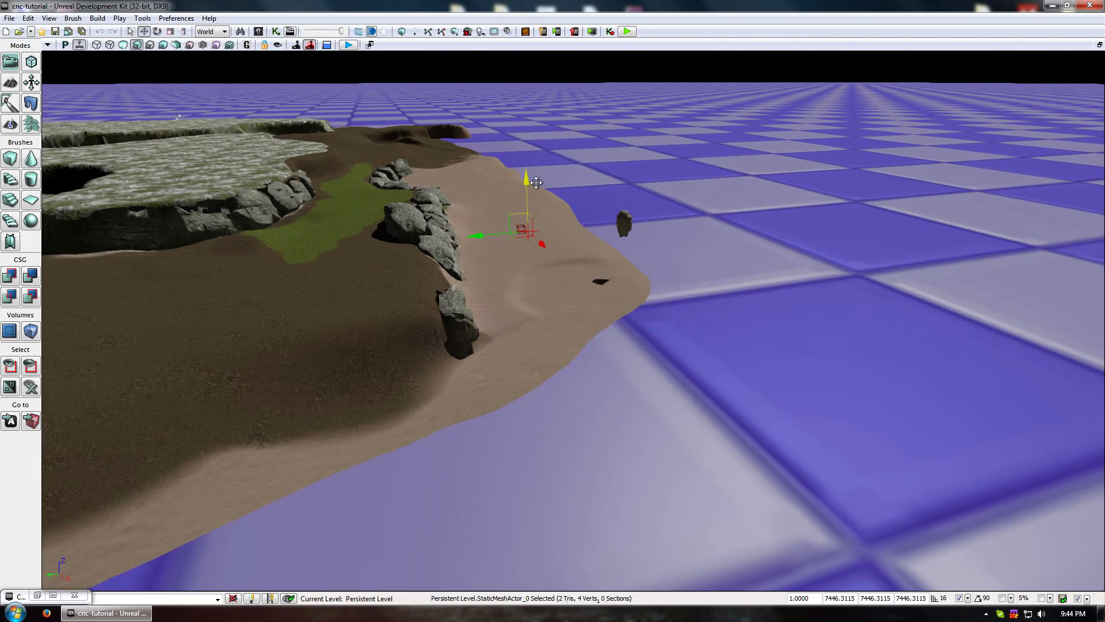
Scale the water plane down uniformly to 2183.8691.
right_click_drag(536, 182, 941, 146)
key("space")
key("space")
left_click_drag(656, 344, 653, 253)
right_click_drag(495, 377, 78, 397)
left_click_drag(504, 348, 505, 314)
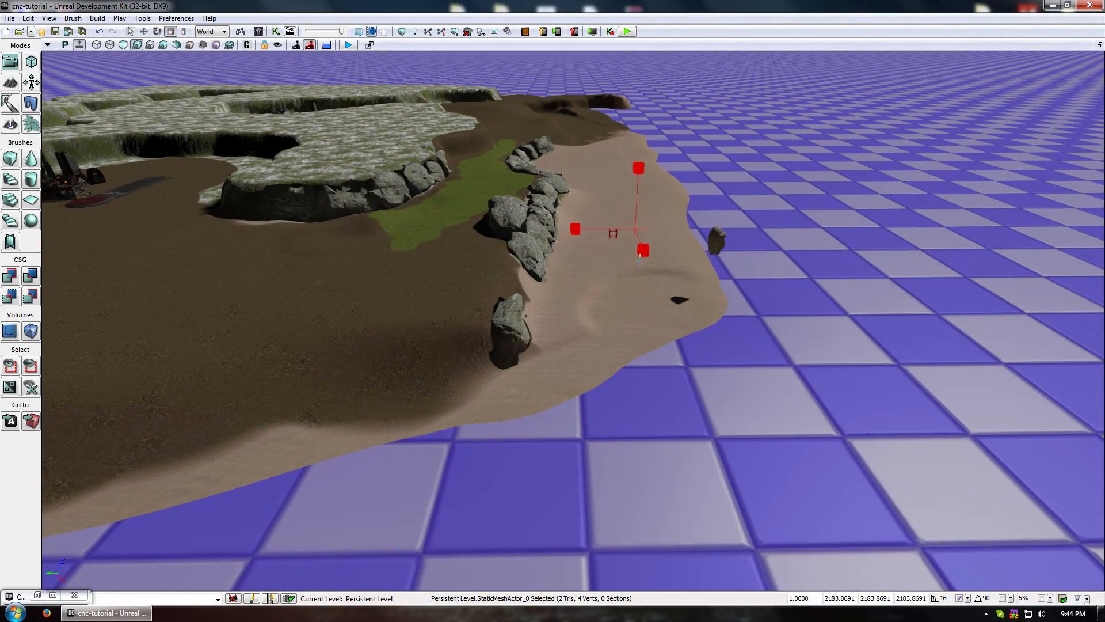
Adjust the water plane's height so it meets the sandy slope as a clean shoreline around the beach.
left_click_drag(635, 172, 630, 167)
mouse_move(633, 172)
right_mouse_down()
mouse_move(635, 224)
mouse_move(633, 178)
right_mouse_up()
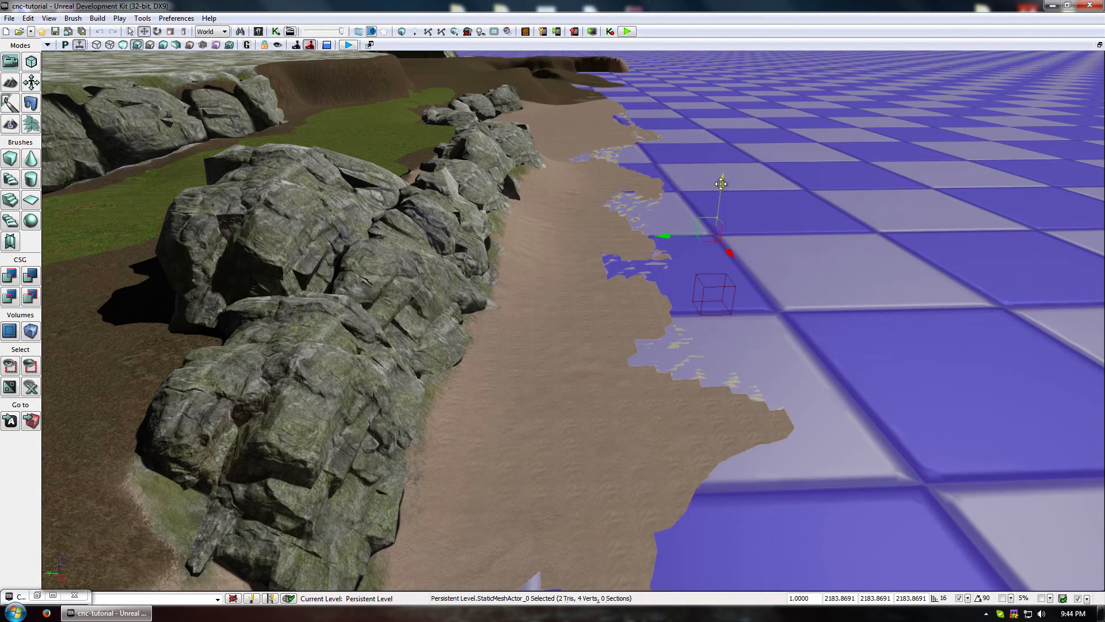
left_click_drag(720, 181, 725, 192)
left_click_drag(533, 253, 533, 368)
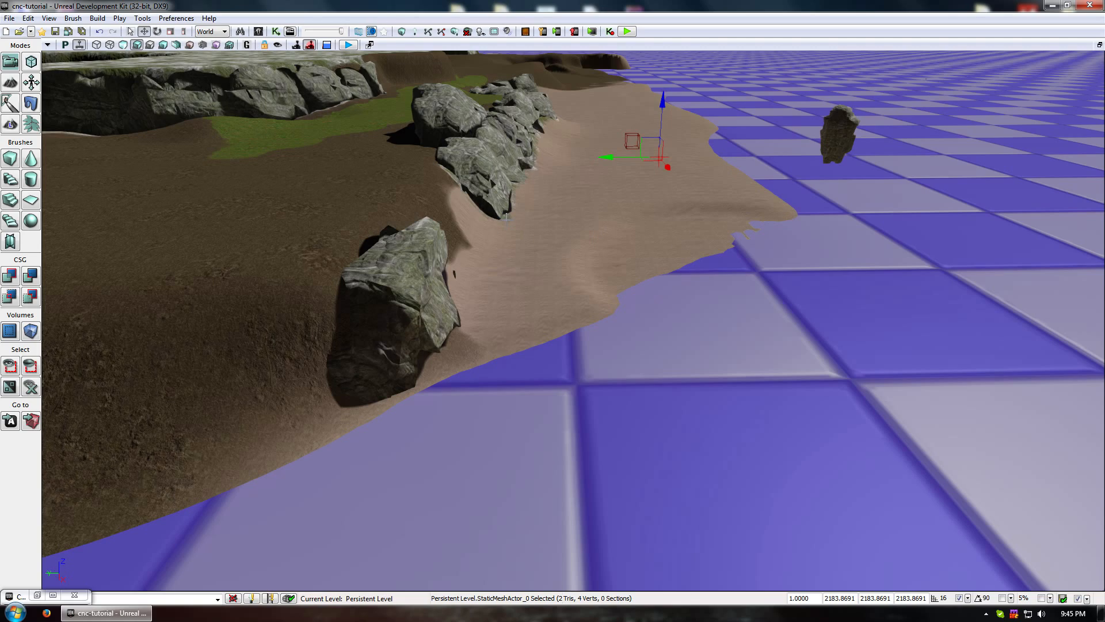
left_click_drag(663, 102, 663, 99)
middle_click_drag(657, 115, 662, 81)
left_click_drag(576, 288, 575, 231)
left_click_drag(690, 171, 748, 311)
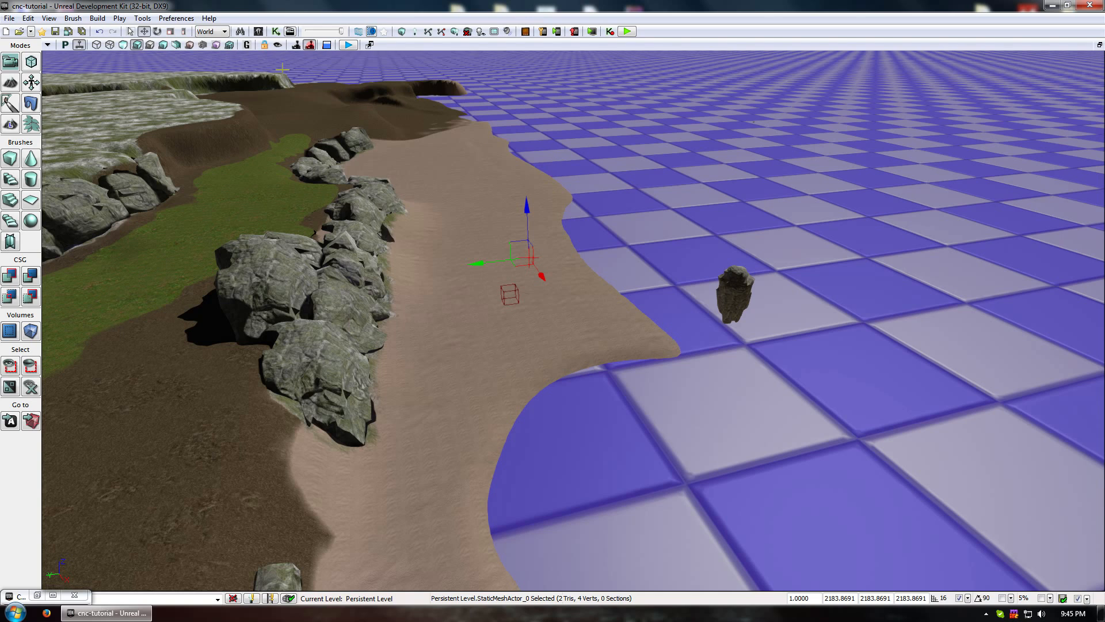
Restore the Content Browser and search for "water" with only material instance constants included instead of static meshes.
left_click(38, 595)
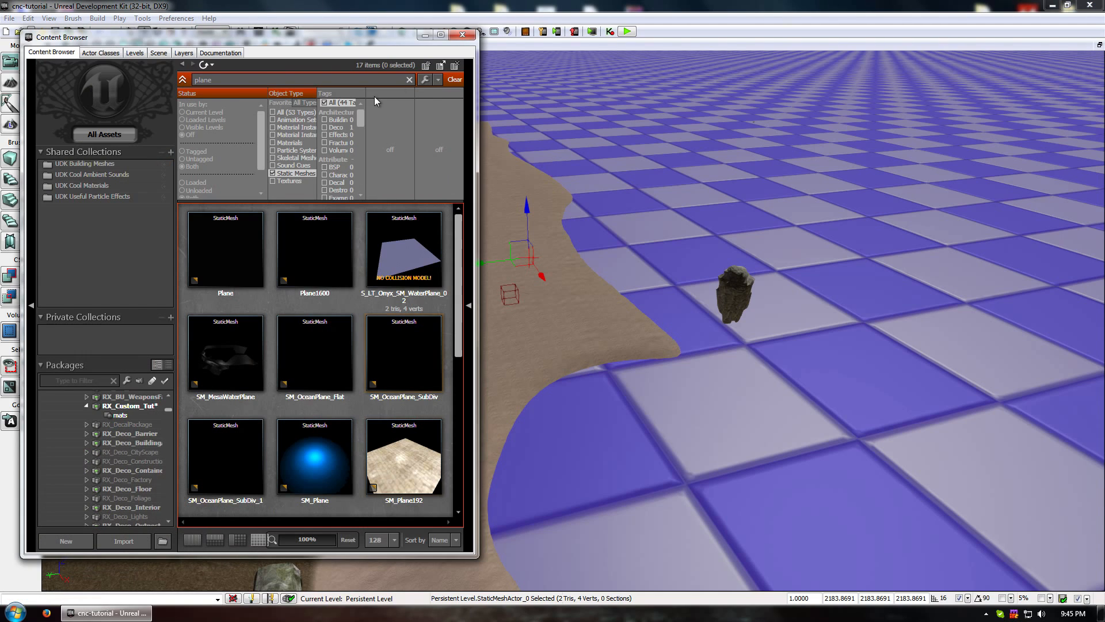
type("wather")
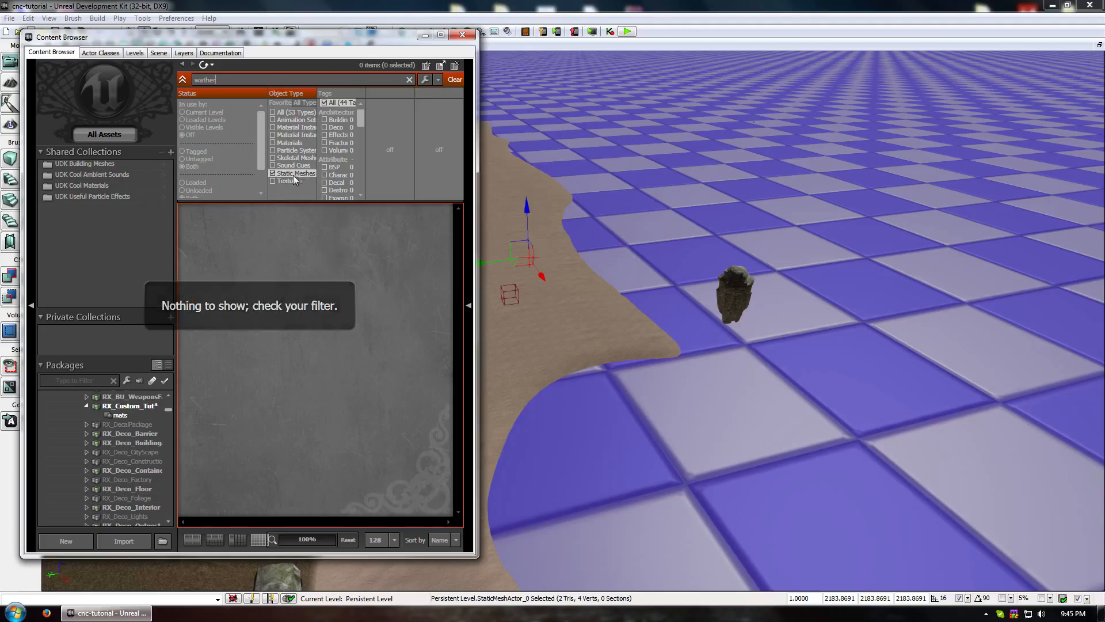
left_click(274, 173)
left_click(273, 143)
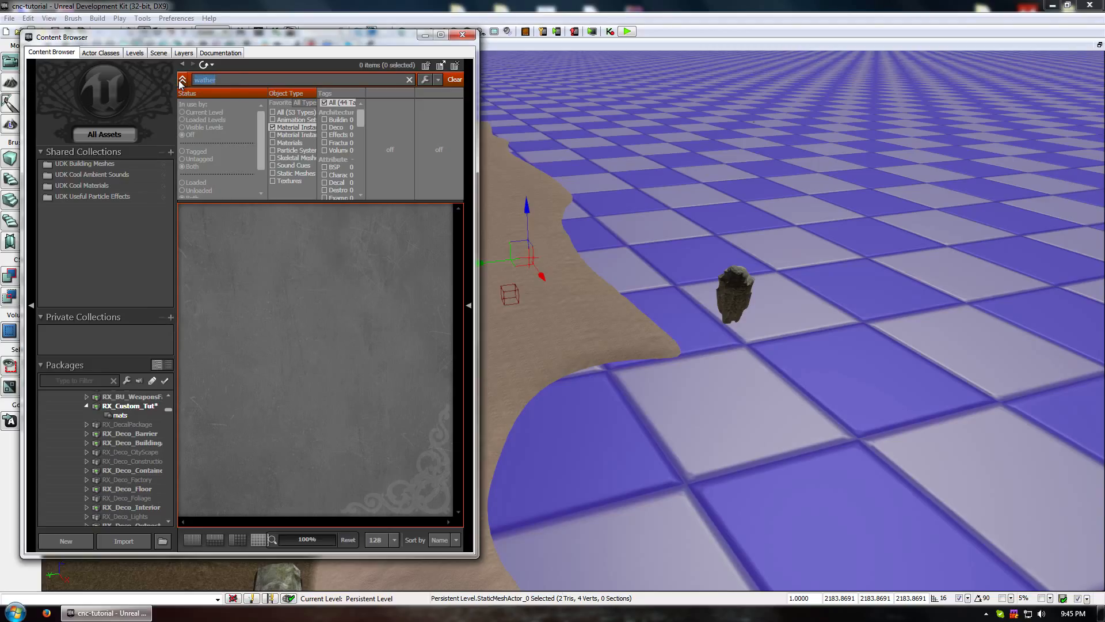
type("water")
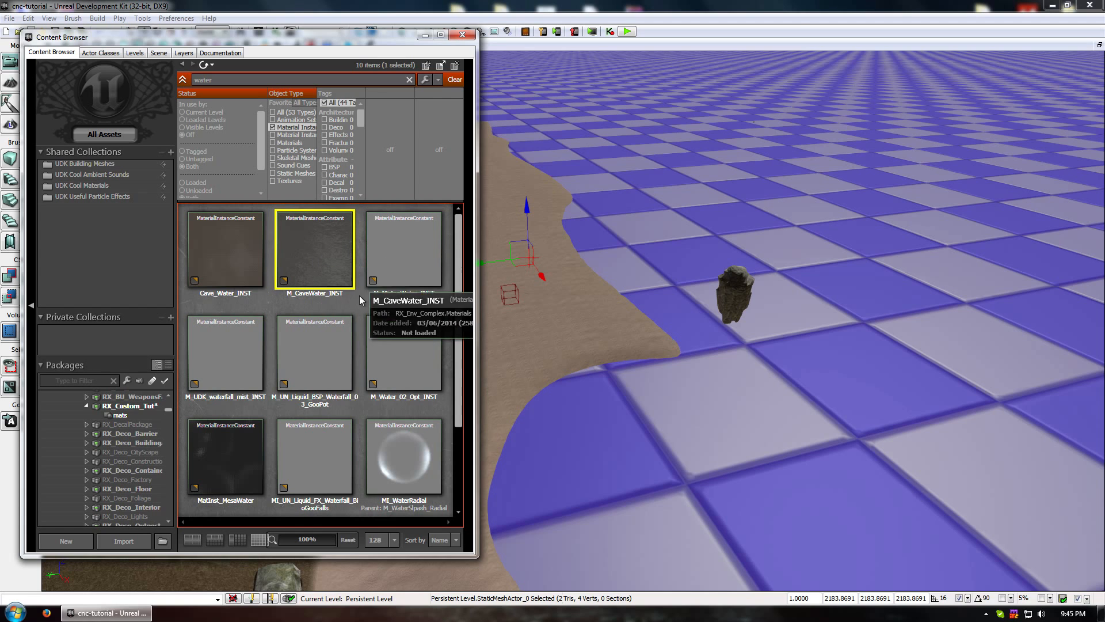
scroll(368, 308, "down", 2)
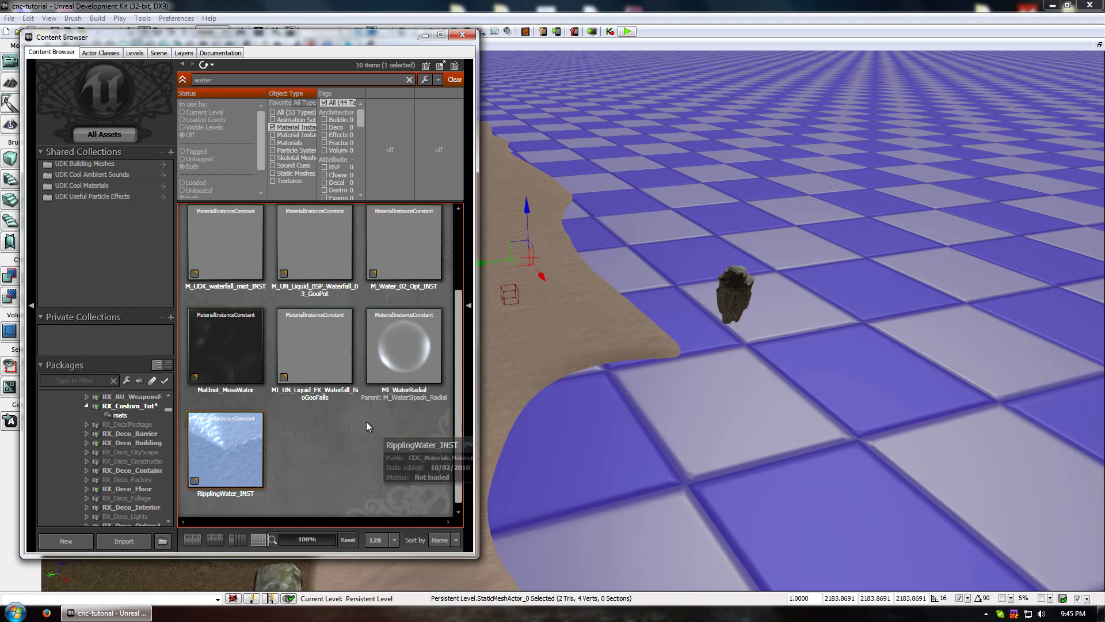
scroll(352, 426, "up", 2)
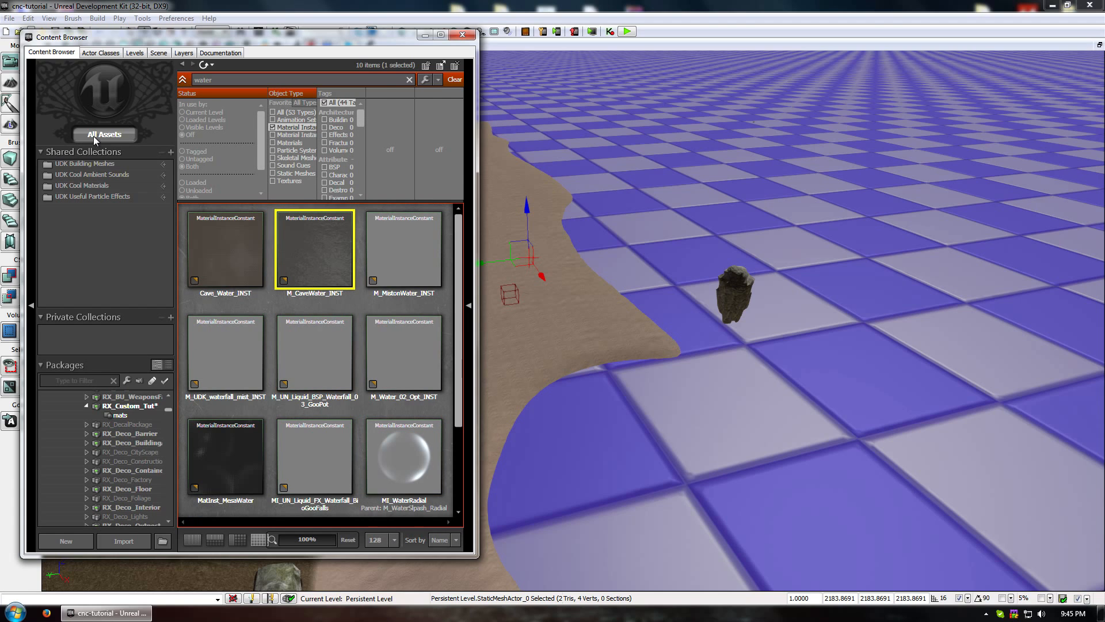
Include materials in the water search and open the M_Ocean_01 material for inspection.
left_click(274, 143)
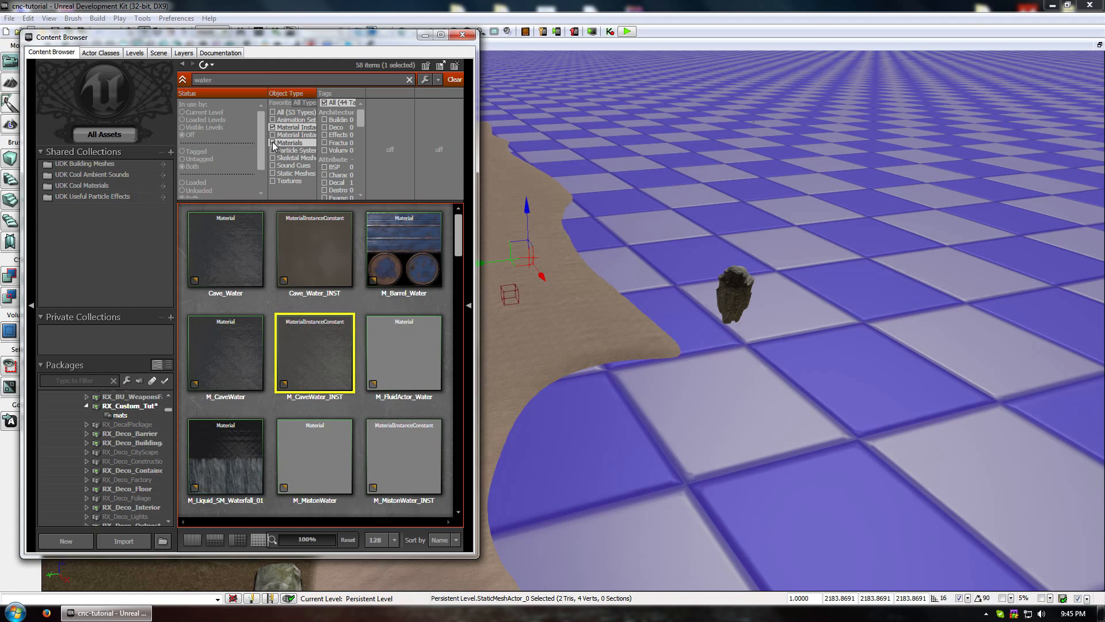
scroll(366, 386, "down", 2)
scroll(365, 386, "down", 3)
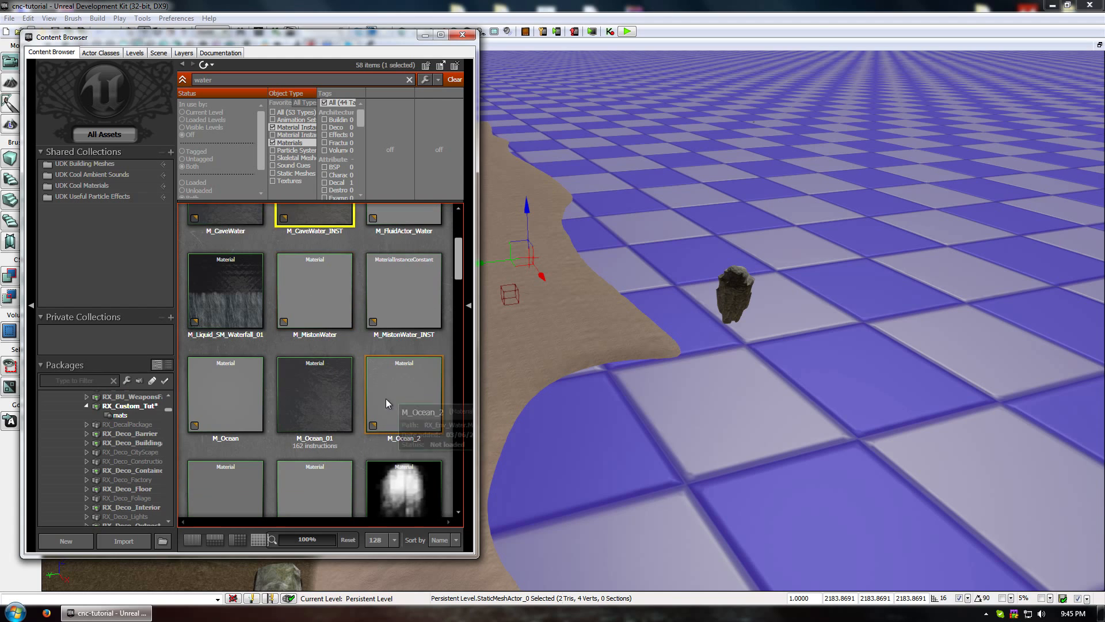
left_click(289, 314)
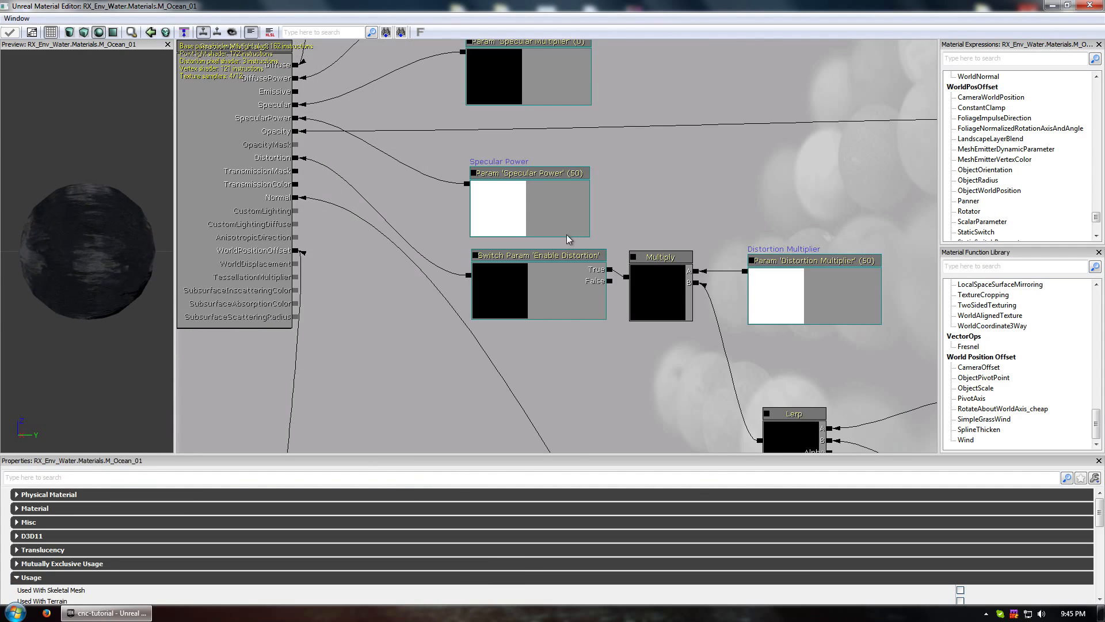
Examine the M_Ocean_01 node graph, select the nodes feeding WorldPositionOffset, and close the material editor.
left_click_drag(597, 194, 533, 225)
scroll(532, 224, "down", 9)
left_click_drag(407, 247, 330, 296)
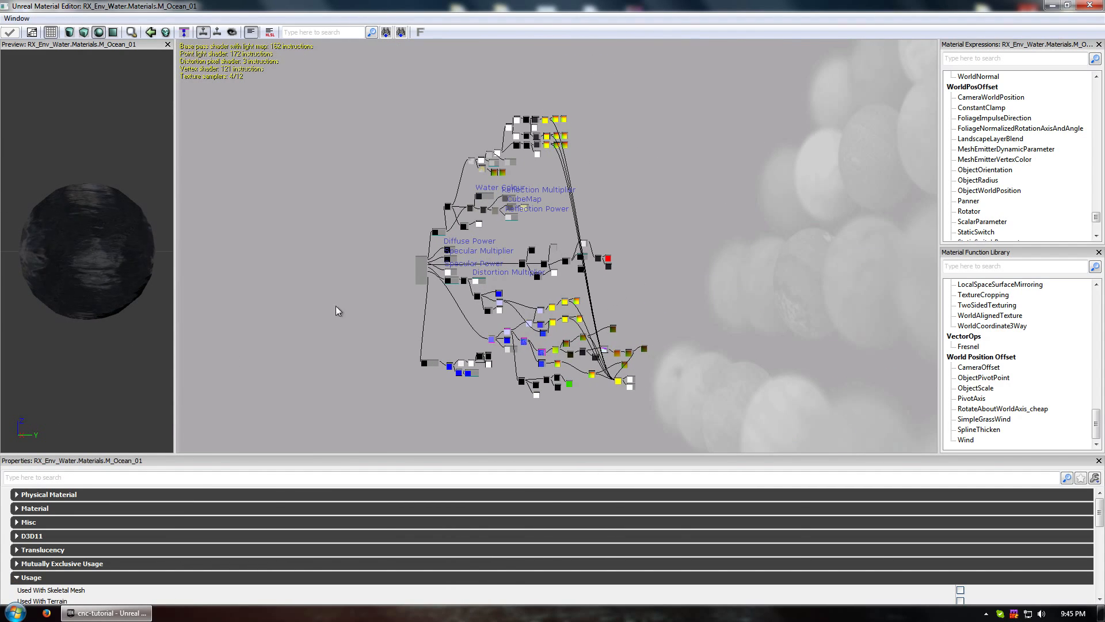
scroll(397, 300, "up", 3)
left_click_drag(559, 327, 465, 332)
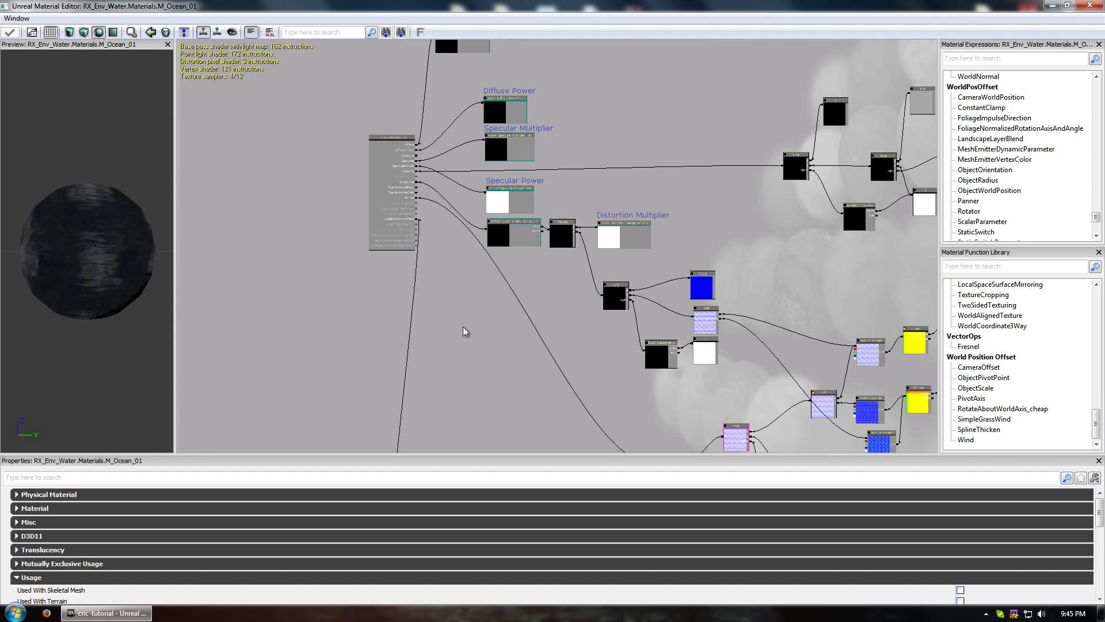
scroll(432, 254, "up", 2)
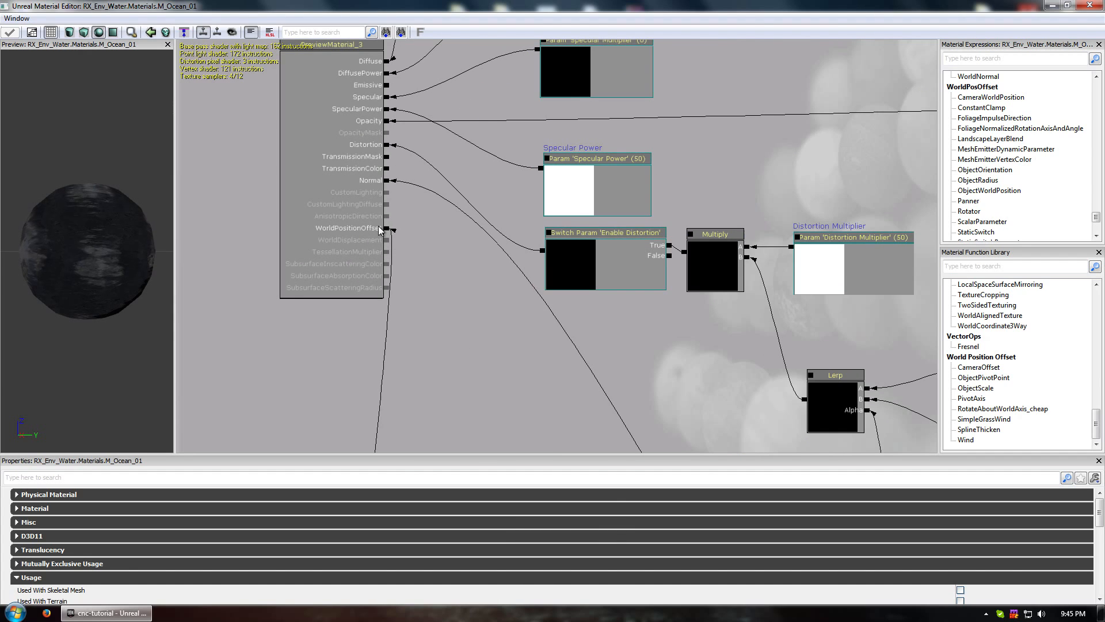
scroll(360, 273, "down", 5)
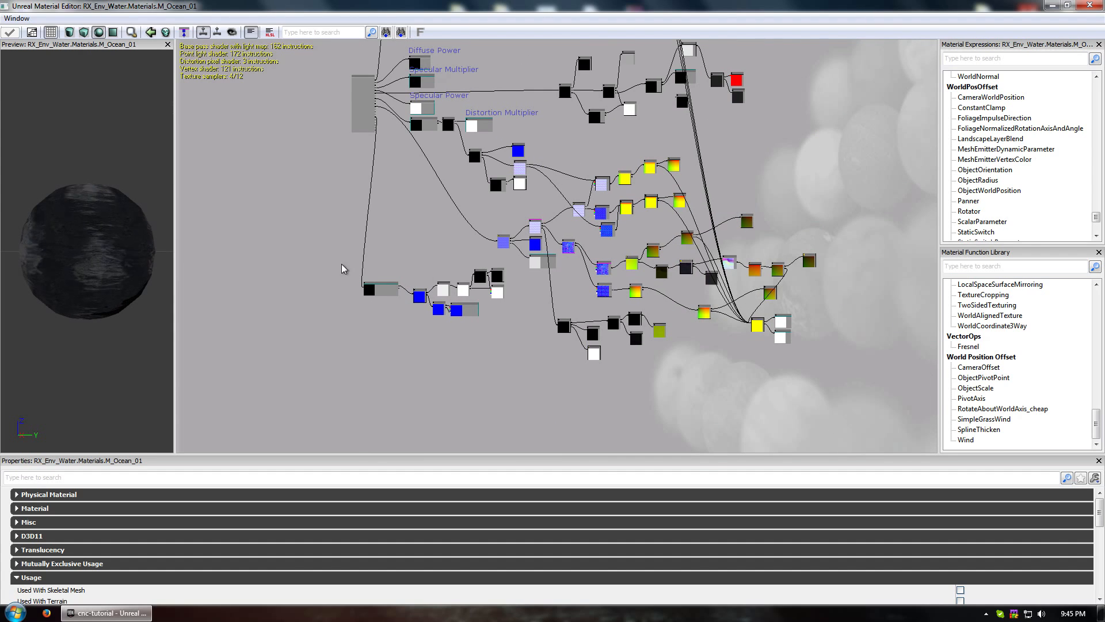
left_click_drag(504, 337, 417, 359, "ctrl+alt")
scroll(427, 323, "up", 5)
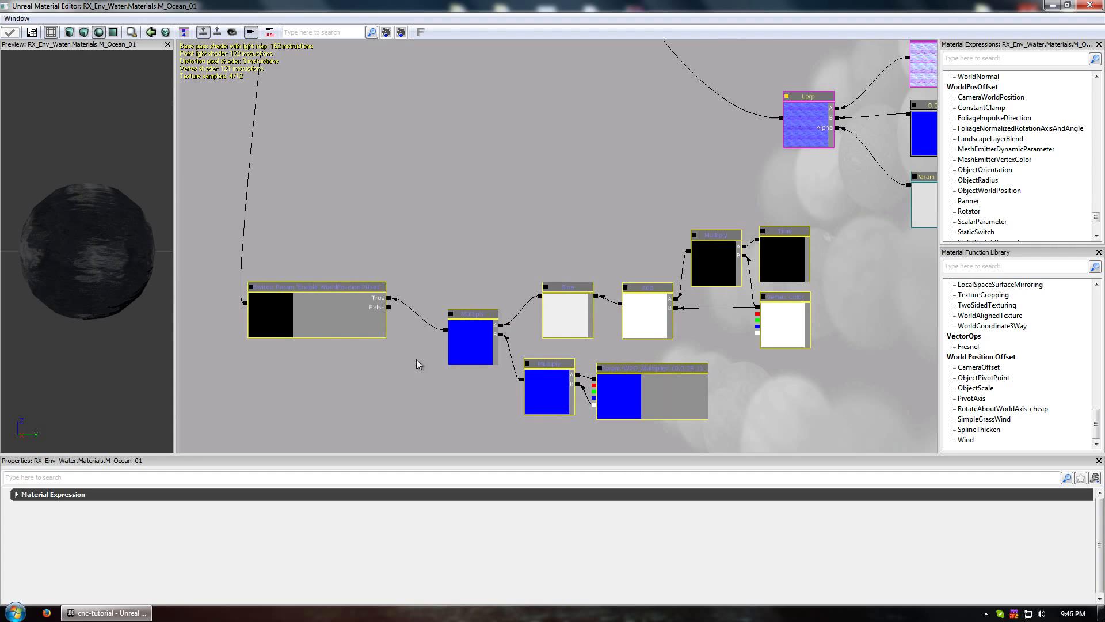
left_click(1094, 6)
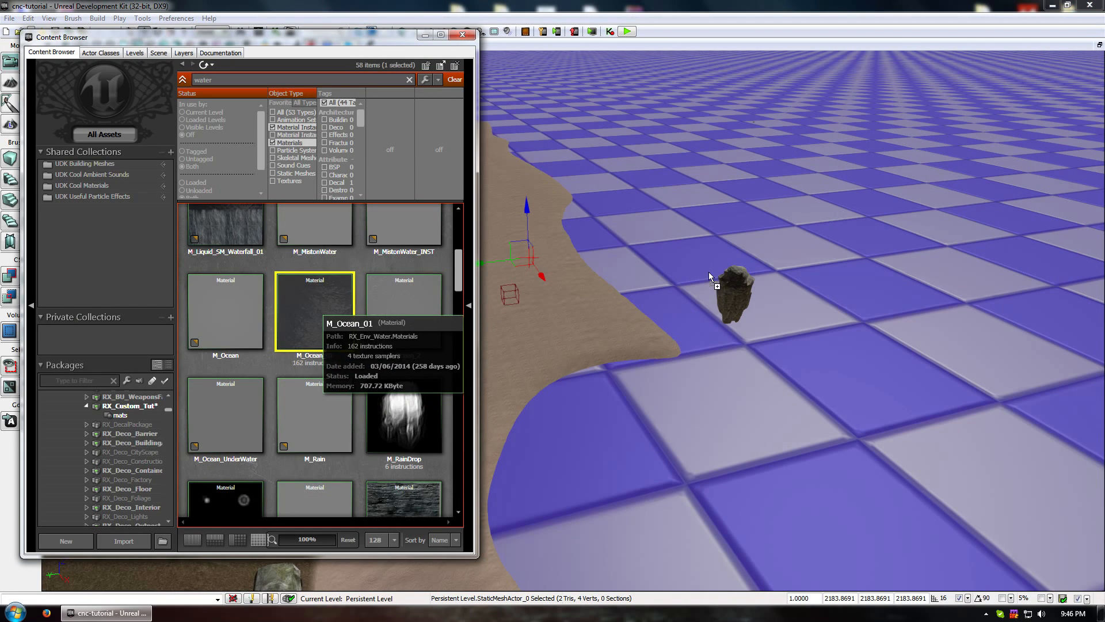
Try the M_Ocean_01 material on the water plane, inspect the shoreline, and undo the material assignment.
left_click_drag(351, 311, 681, 255)
left_click_drag(372, 294, 685, 254)
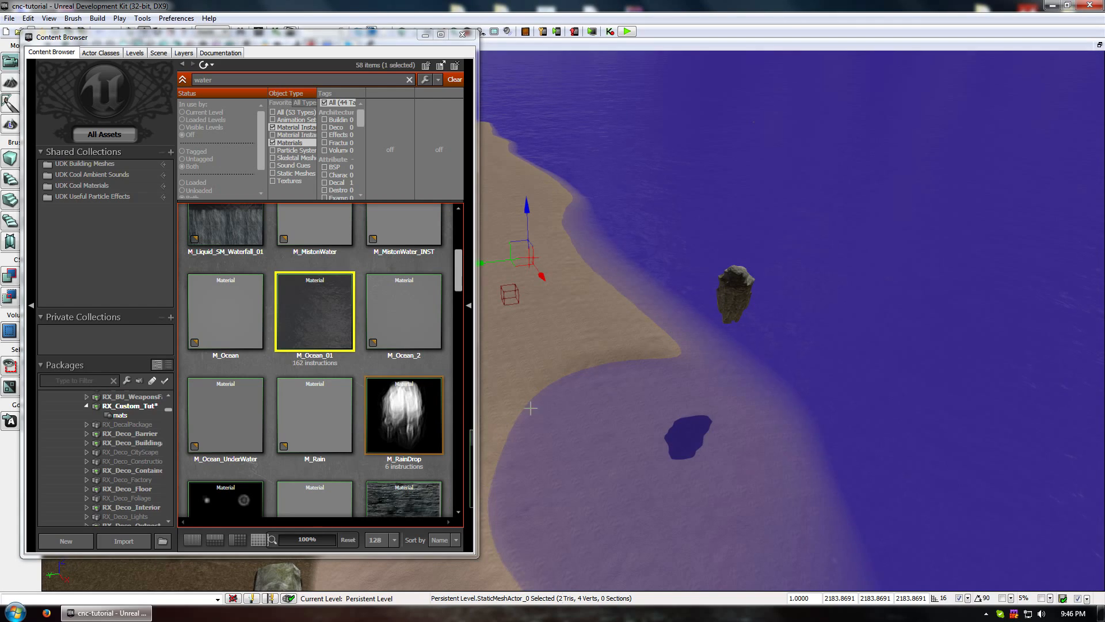
mouse_move(607, 320)
right_mouse_down()
mouse_move(603, 329)
mouse_move(599, 316)
mouse_move(612, 318)
right_mouse_up()
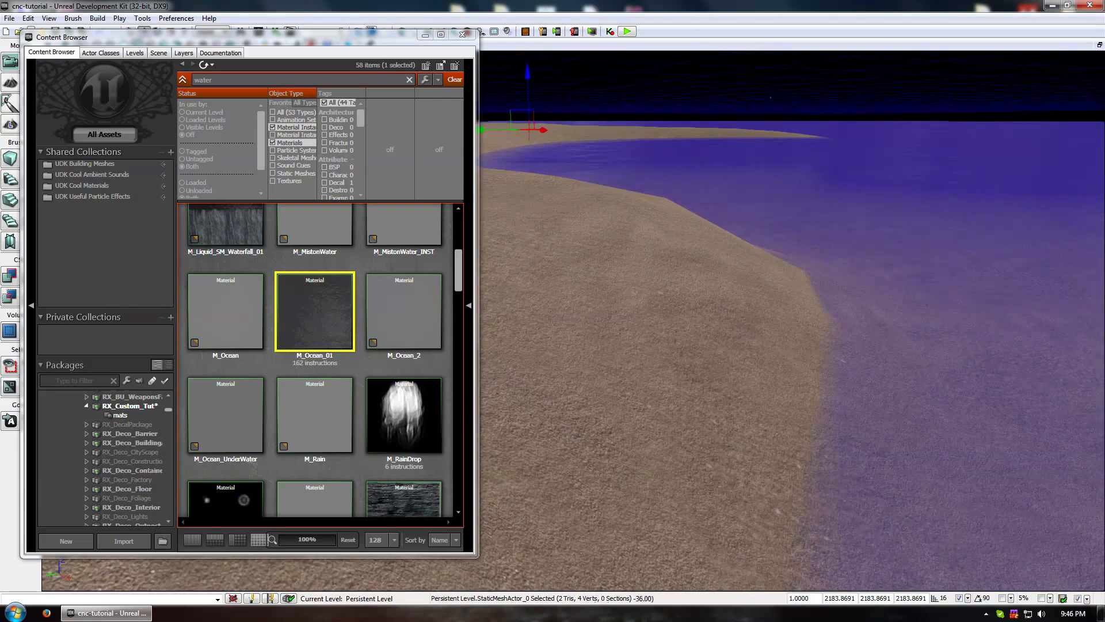
left_click(616, 400)
right_click_drag(629, 388, 630, 368)
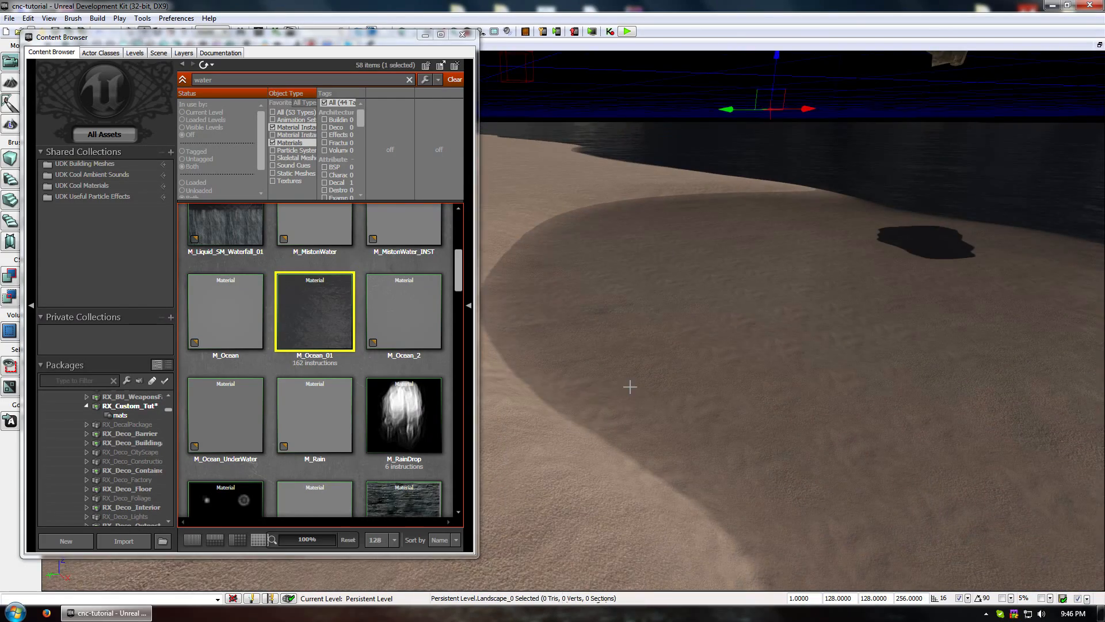
key("ctrl+z")
key("ctrl+z")
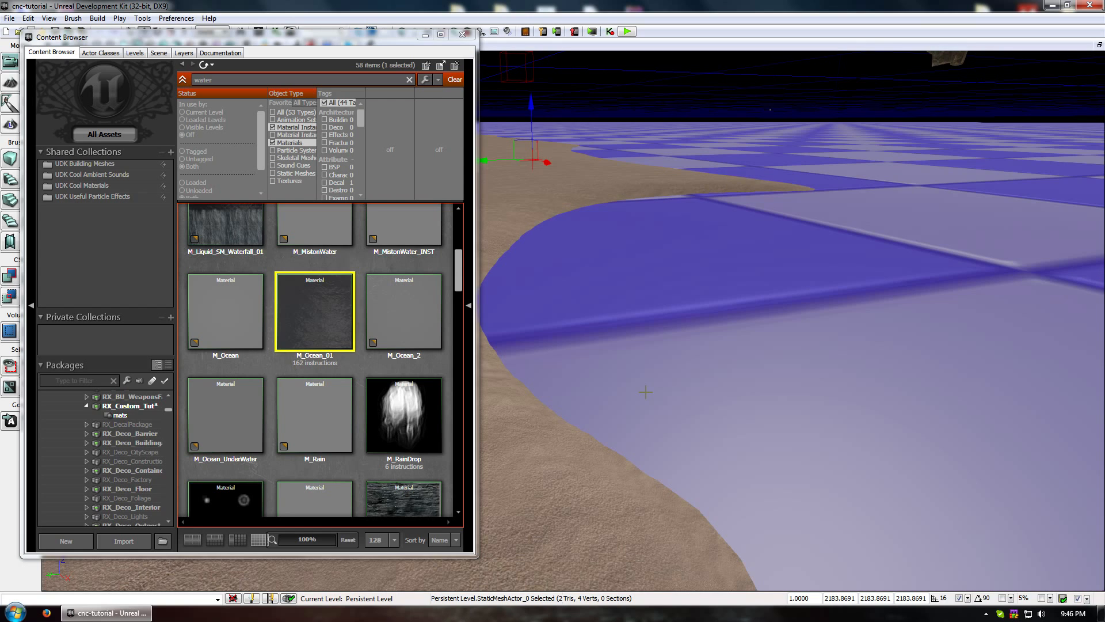
Limit the water search to material instances and try M_CaveWater_INST and MatInst_MesaWater on the water plane.
left_click(287, 142)
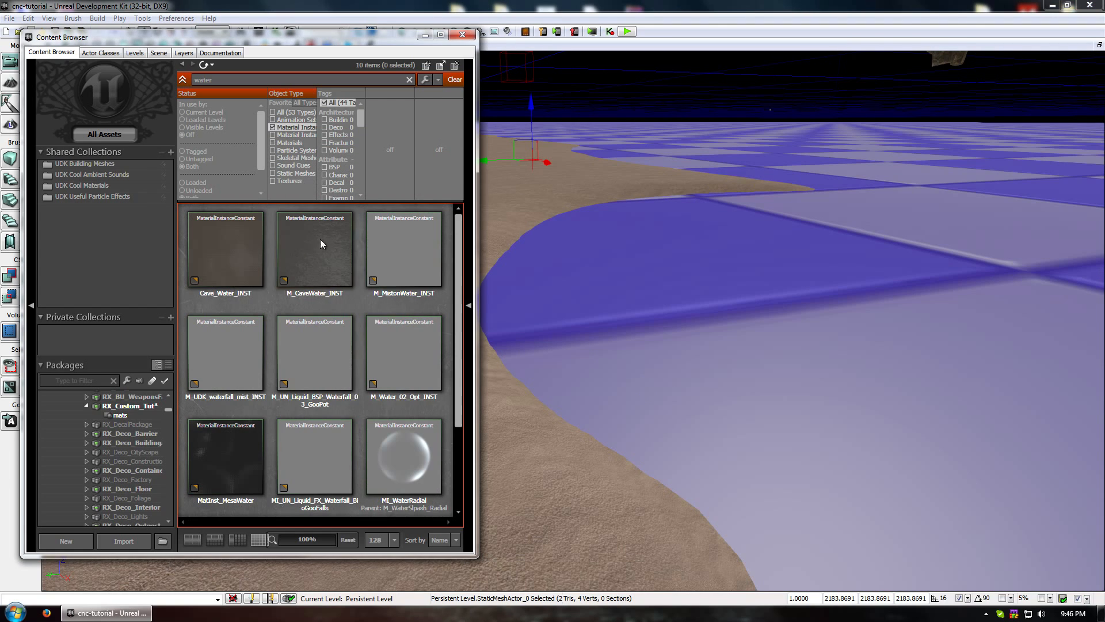
left_click_drag(316, 253, 614, 324)
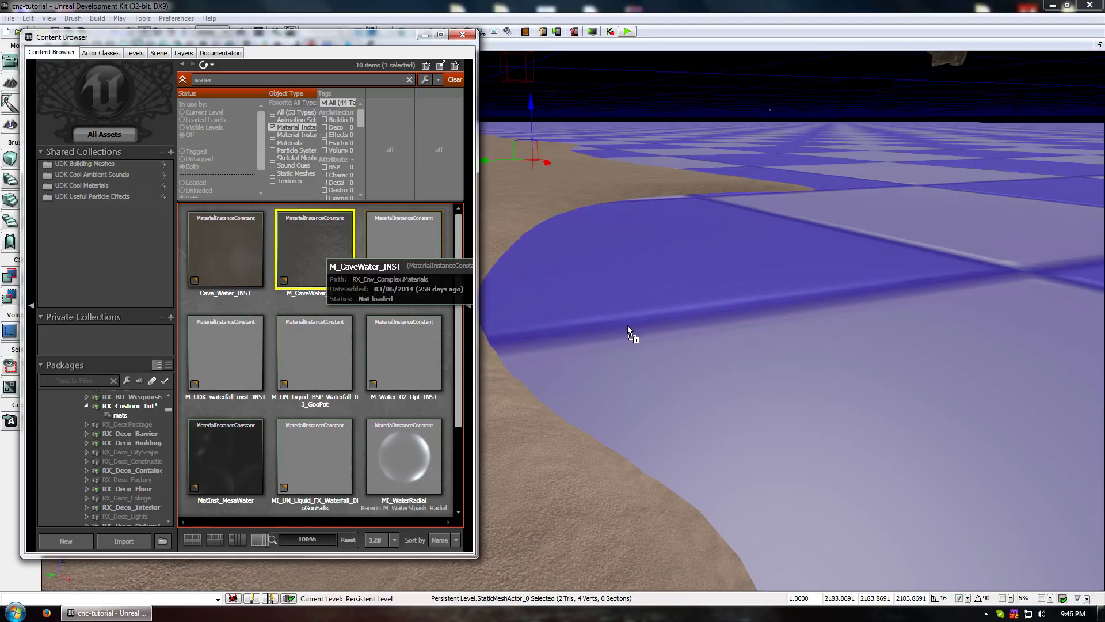
left_click_drag(628, 326, 651, 319)
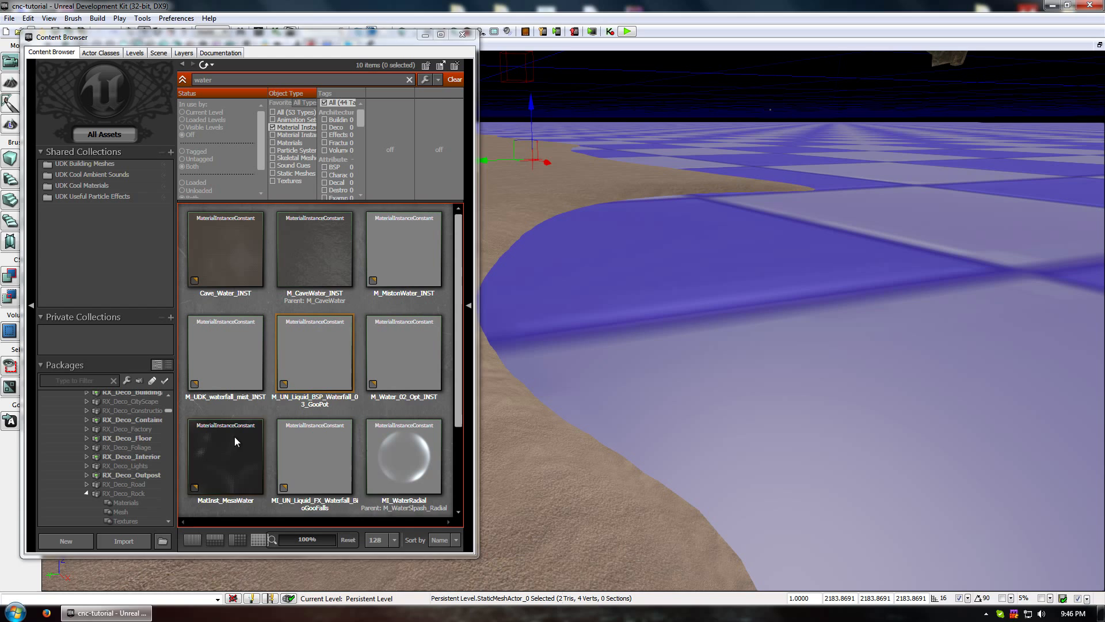
left_click_drag(235, 441, 619, 333)
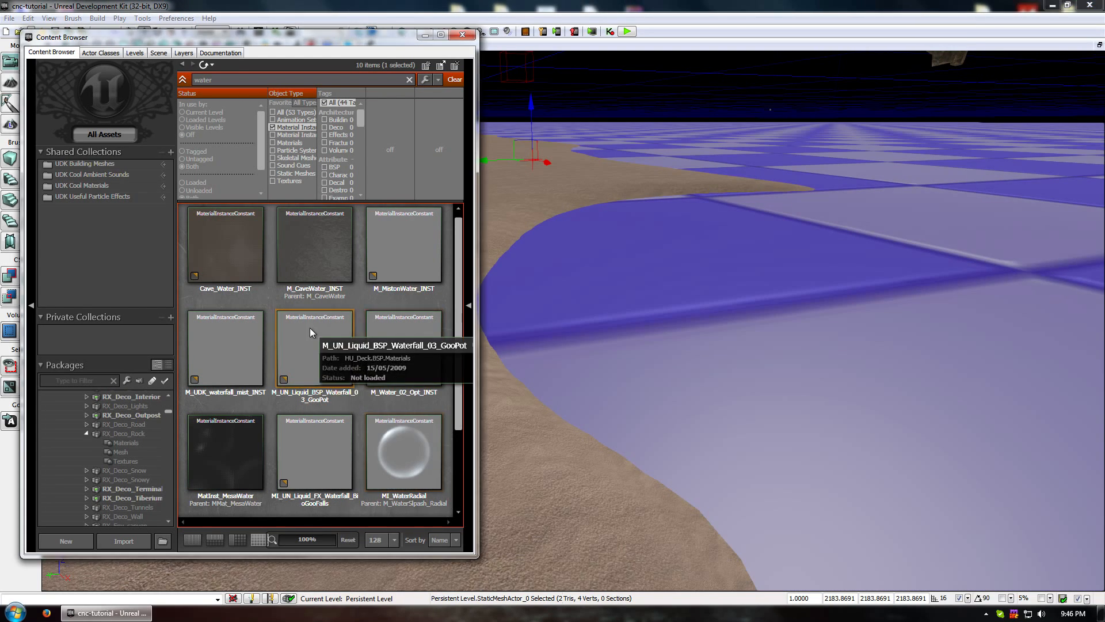
Try other water material instances, including RipplingWater_INST, for the water plane.
left_click(310, 327)
scroll(409, 331, "down", 2)
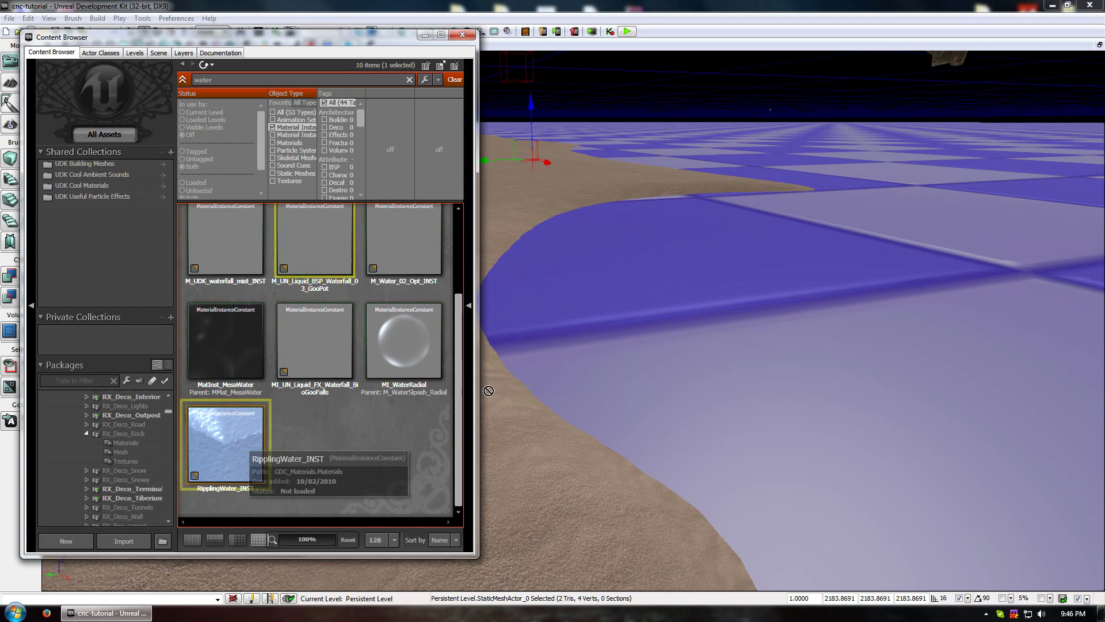
left_click(253, 443)
scroll(364, 422, "up", 2)
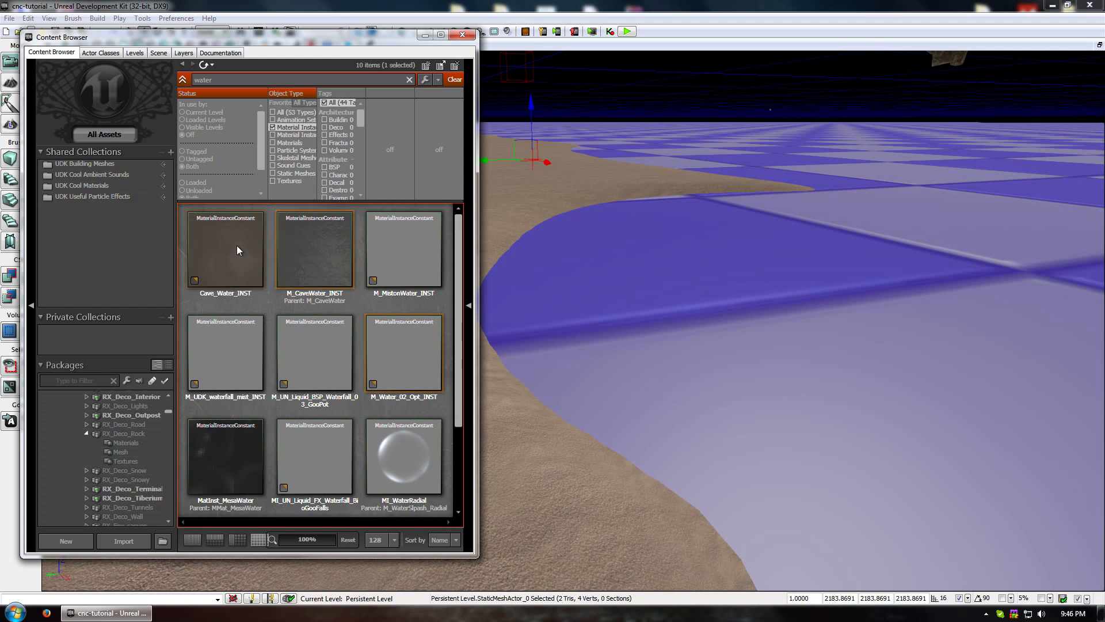
left_click(314, 240)
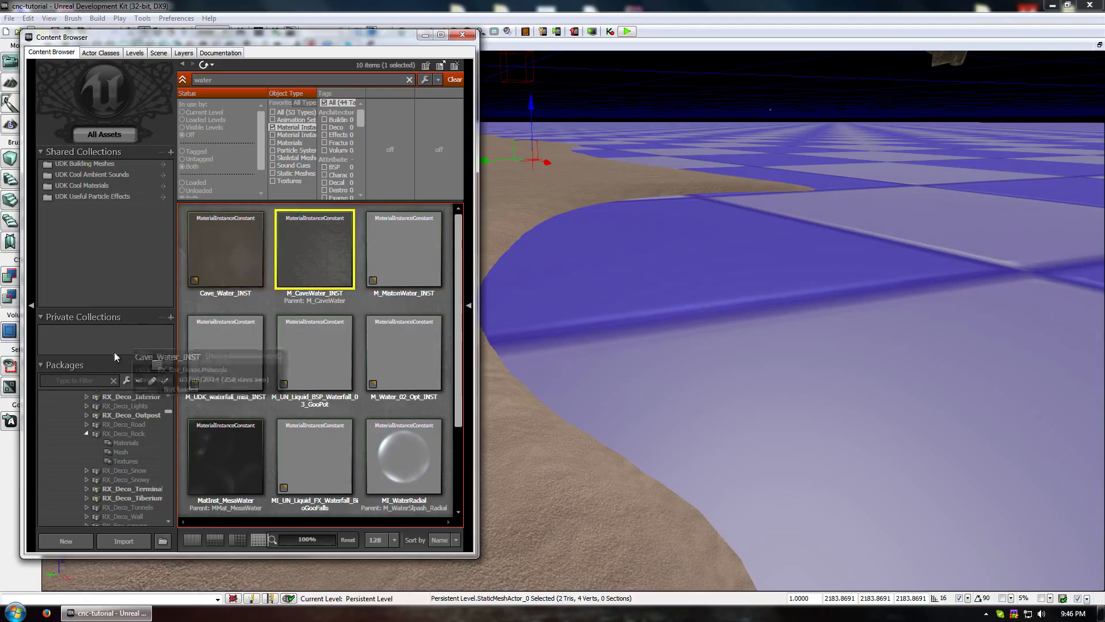
Filter the packages by "volcano", show the Materials group of the RX_Volcano package, and clear the asset search.
type("volcano")
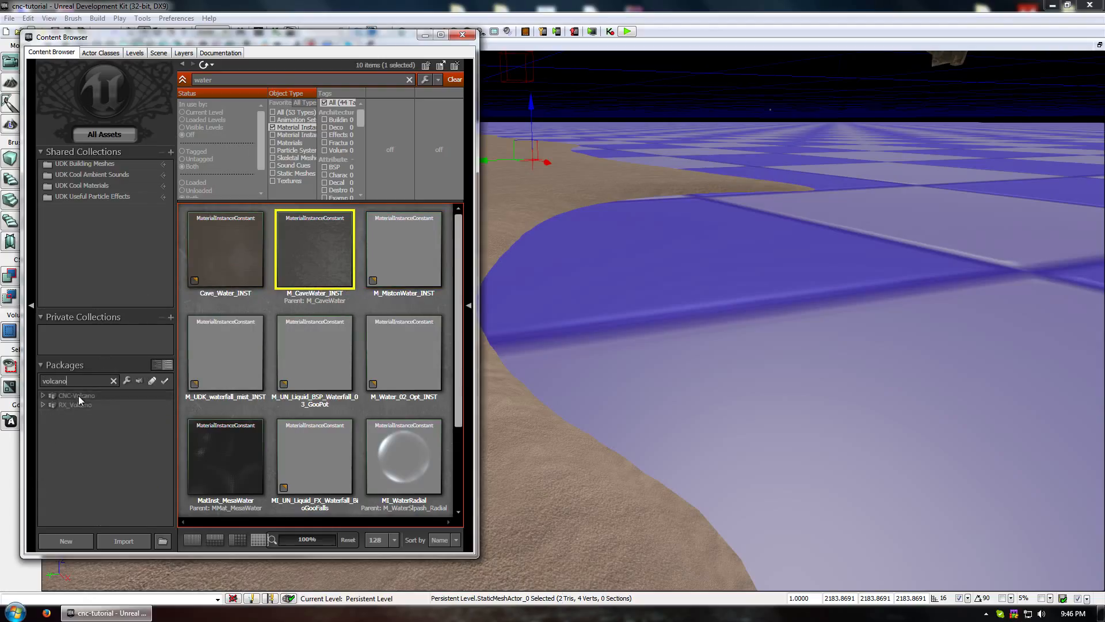
left_click(72, 405)
left_click(42, 405)
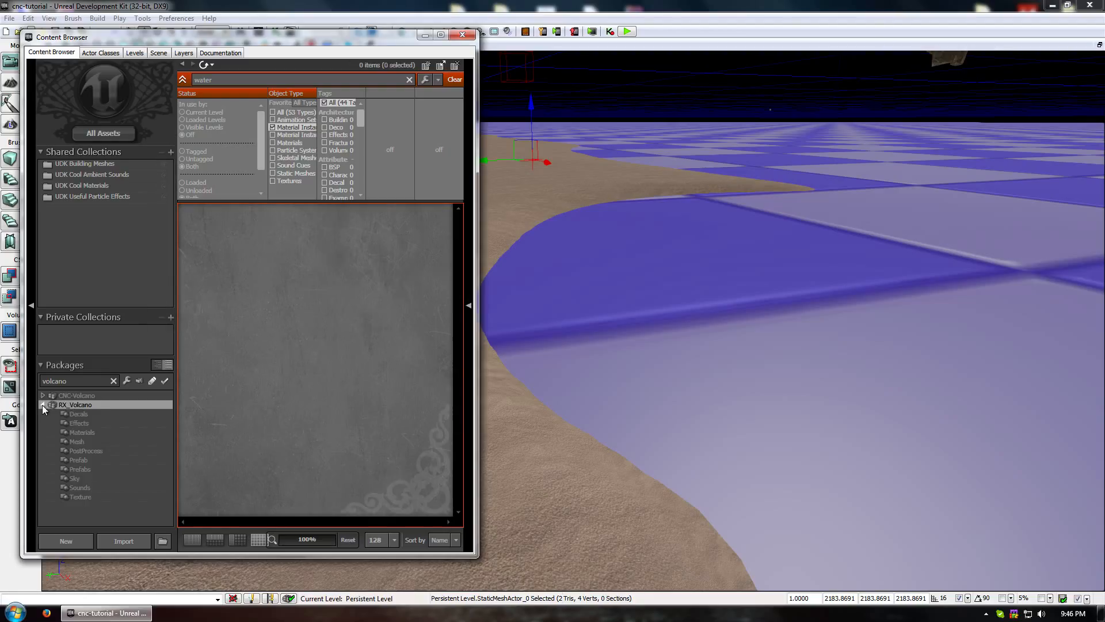
left_click(85, 433)
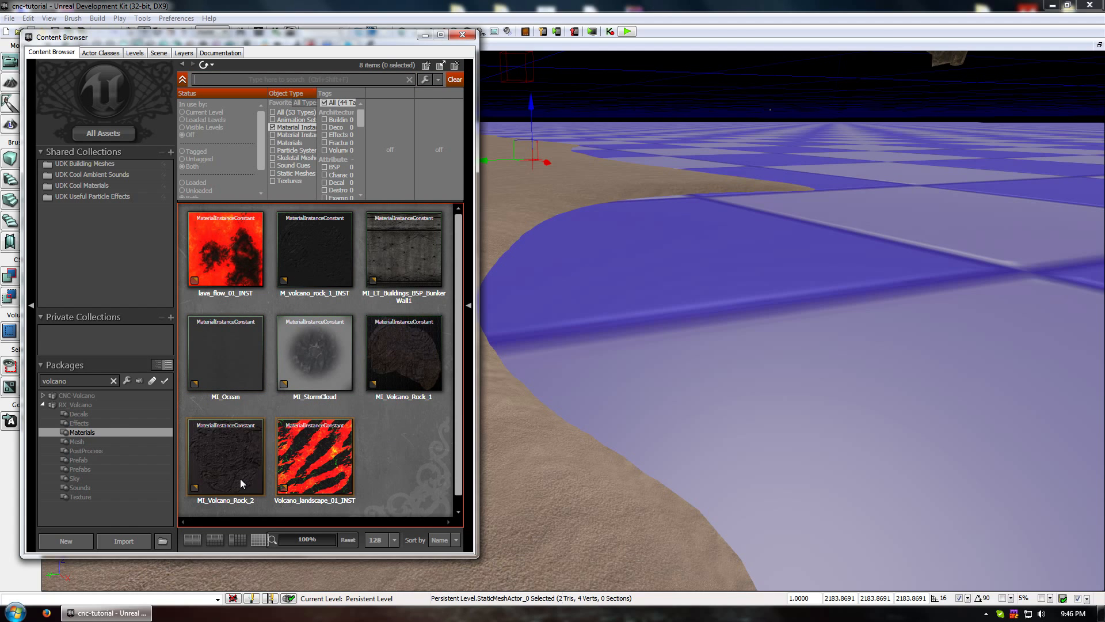
Show all asset types in the RX_Volcano Materials group and select the M_Ocean_01_Flattened texture.
left_click(240, 483)
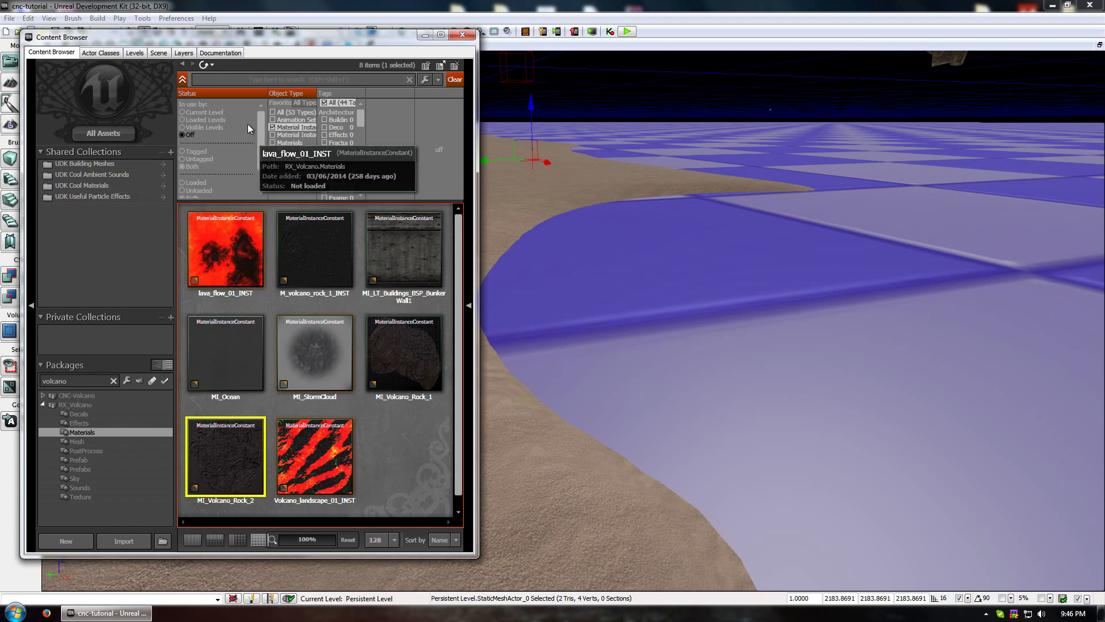
left_click(273, 128)
scroll(321, 384, "down", 3)
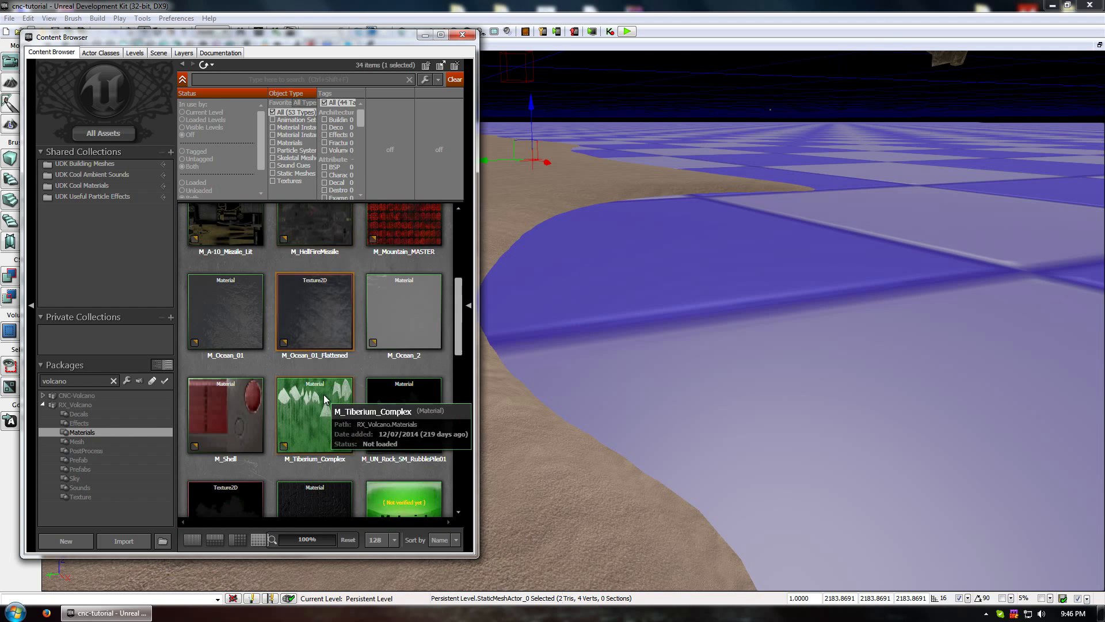
left_click(319, 332)
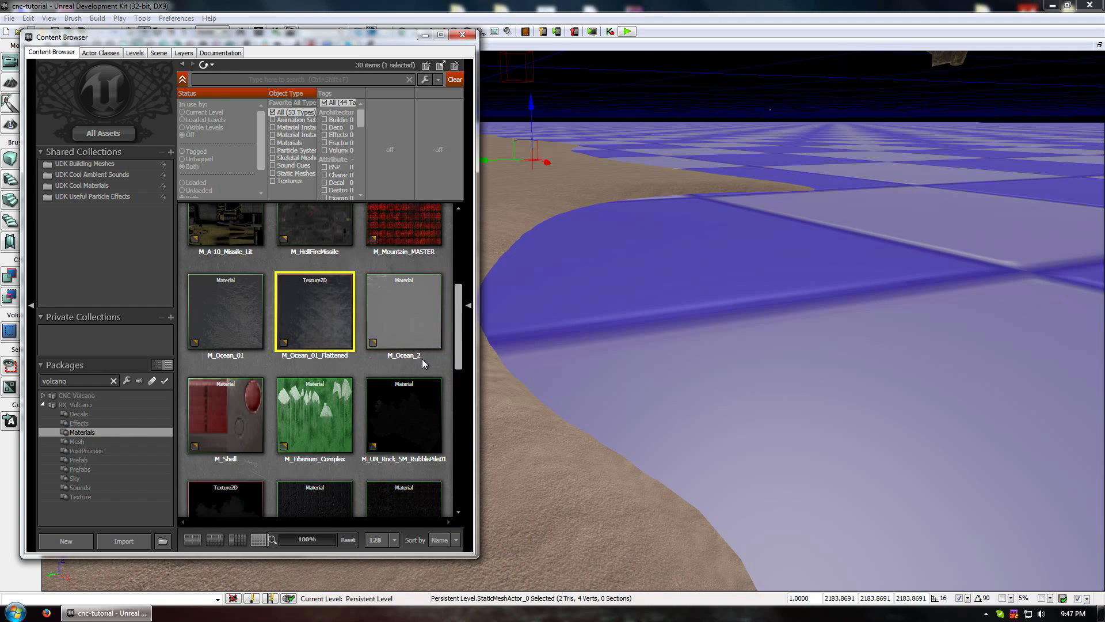
Try the MI_Ocean material instance from the RX_Volcano Materials group on the water plane.
left_click(219, 318)
scroll(368, 414, "down", 2)
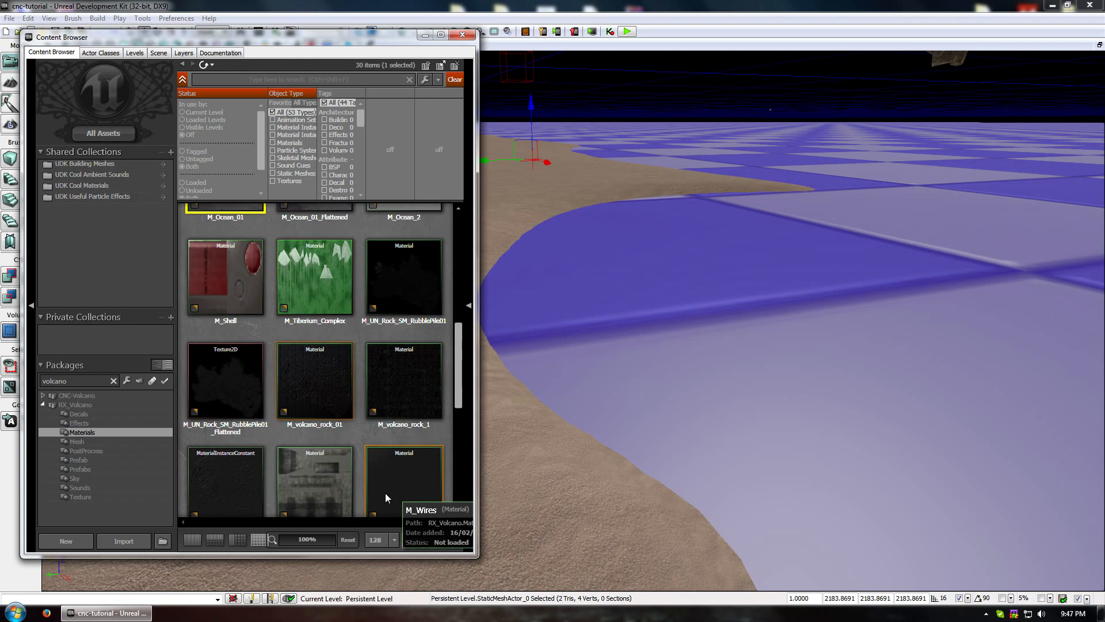
scroll(387, 495, "down", 3)
left_click(315, 402)
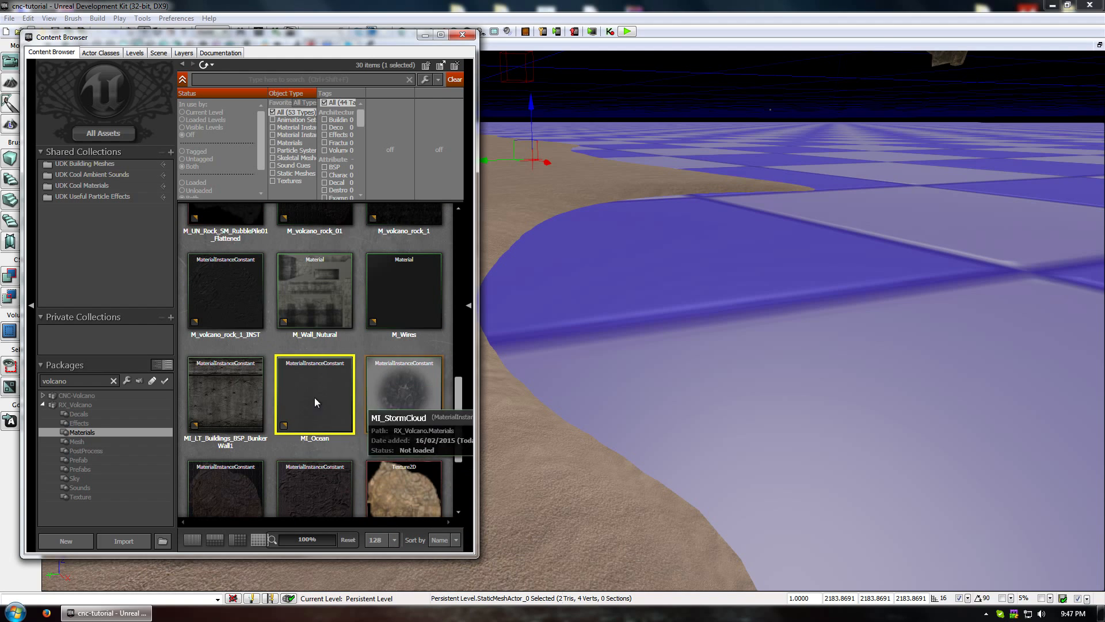
left_click_drag(315, 402, 700, 316)
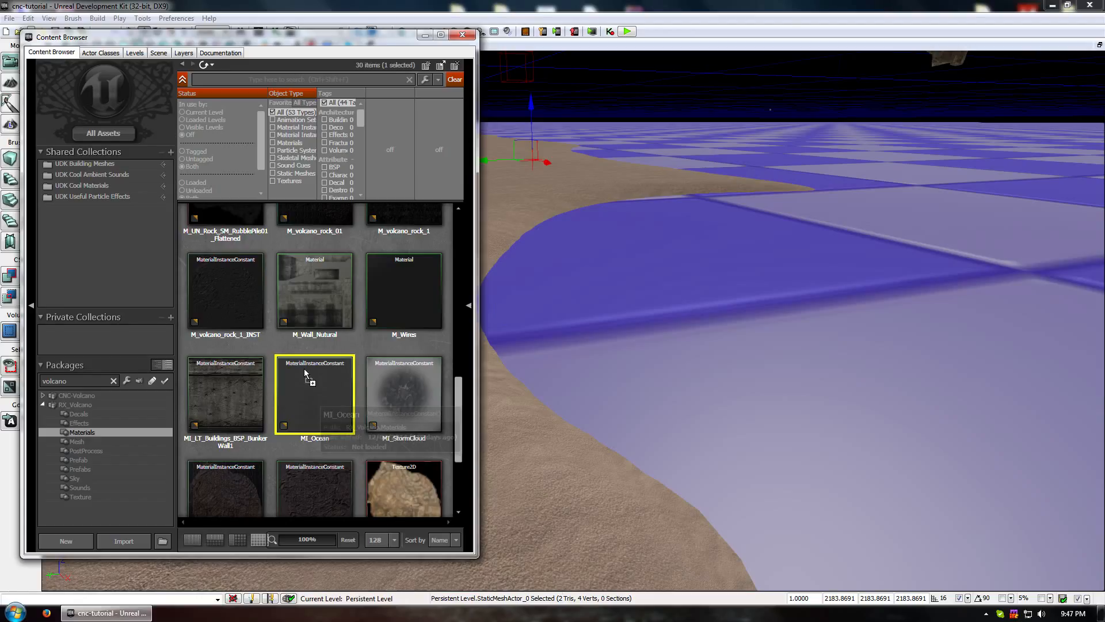
left_click_drag(304, 369, 631, 297)
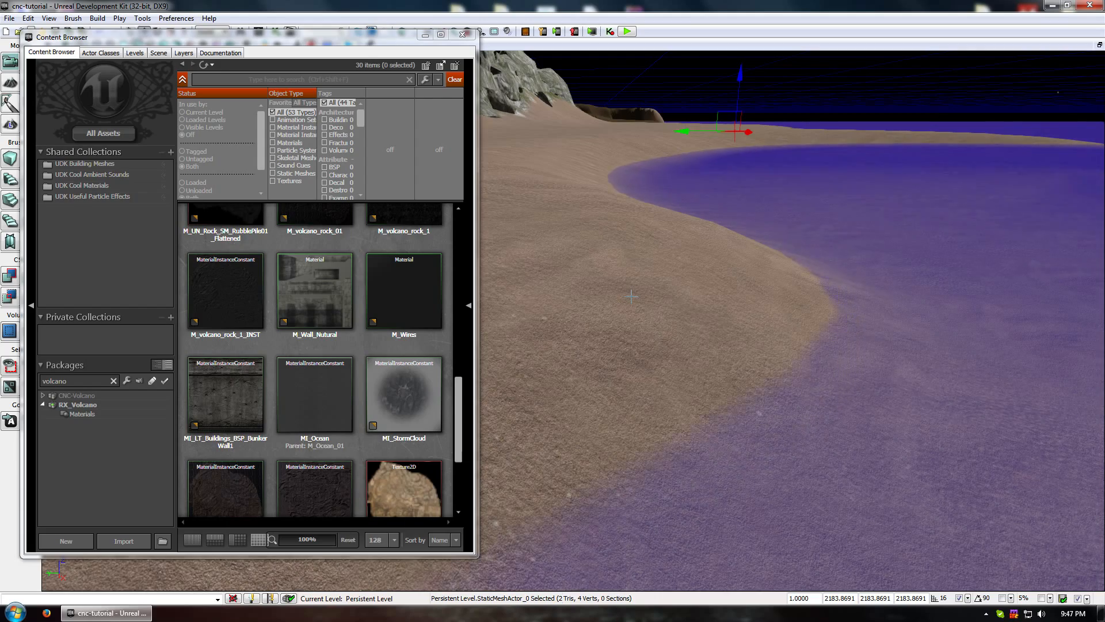
Examine how the MI_Ocean water looks along the beach, cliffs and open sea without the Content Browser in the way.
left_click_drag(626, 289, 627, 288)
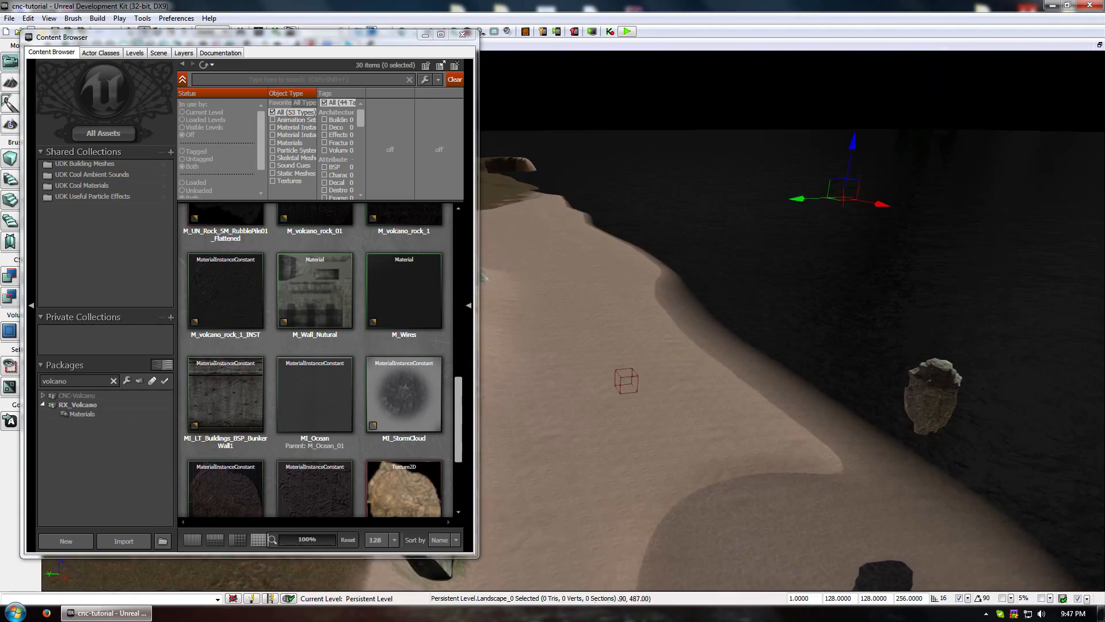
right_click_drag(627, 288, 627, 289)
left_click_drag(627, 289, 627, 288)
right_click_drag(627, 288, 627, 289)
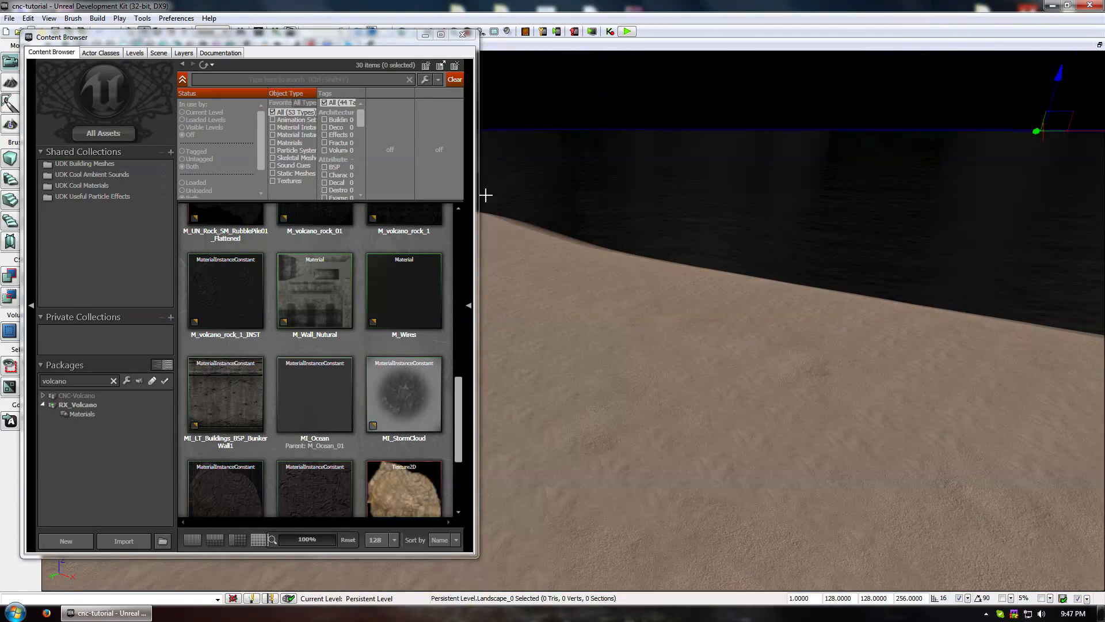
left_click(470, 37)
left_click_drag(518, 230, 518, 230)
middle_click_drag(518, 230, 477, 247)
left_click_drag(478, 248, 334, 253)
left_click_drag(478, 299, 512, 361)
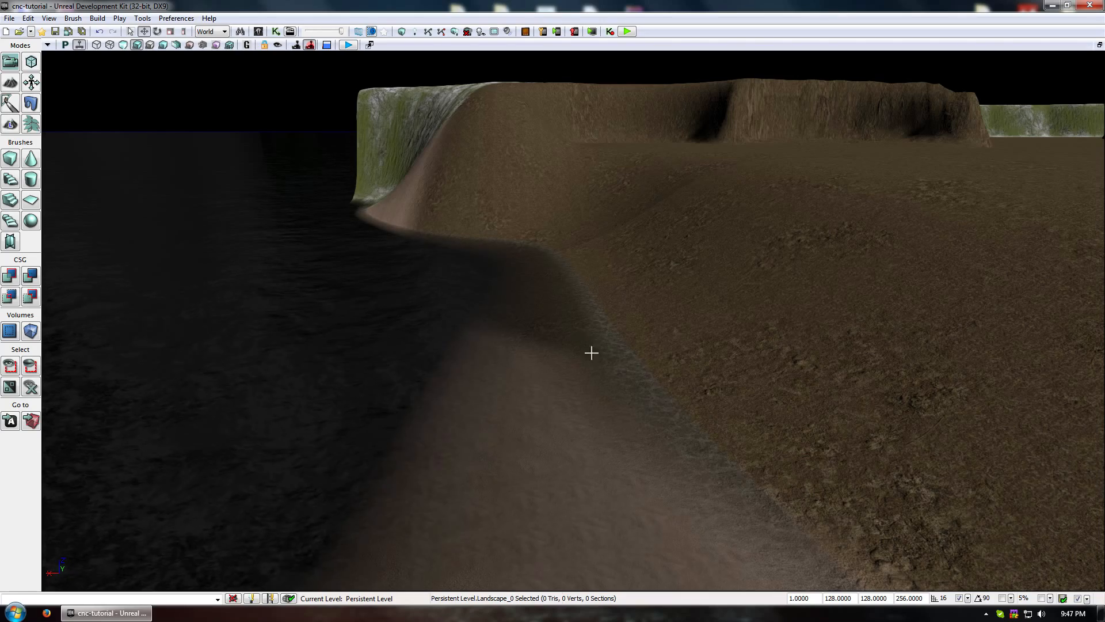
left_click_drag(613, 312, 967, 328)
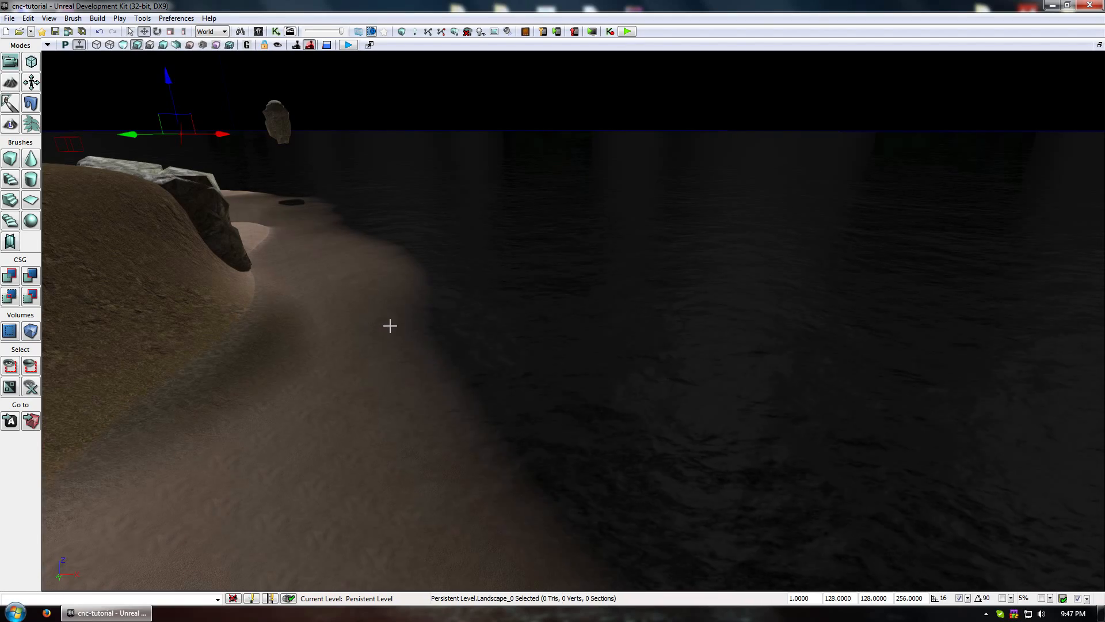
left_click_drag(685, 390, 746, 137)
right_click_drag(685, 390, 533, 412)
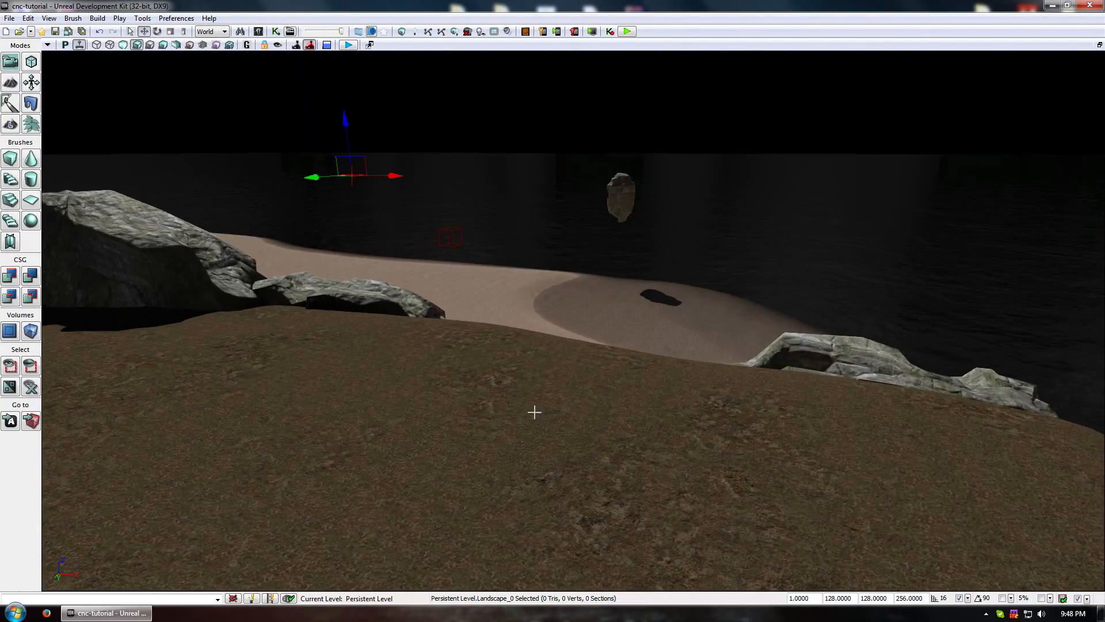
left_click_drag(533, 412, 518, 397)
left_click_drag(551, 432, 440, 442)
left_click_drag(626, 506, 627, 444)
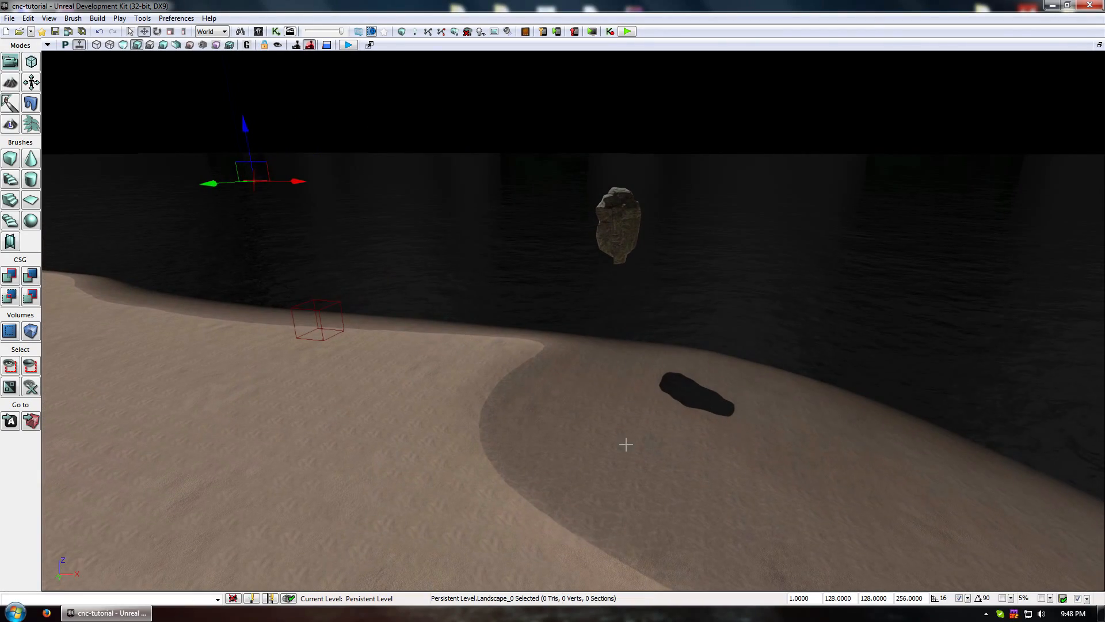
Search all assets in the Content Browser for "ocean".
left_click(259, 31)
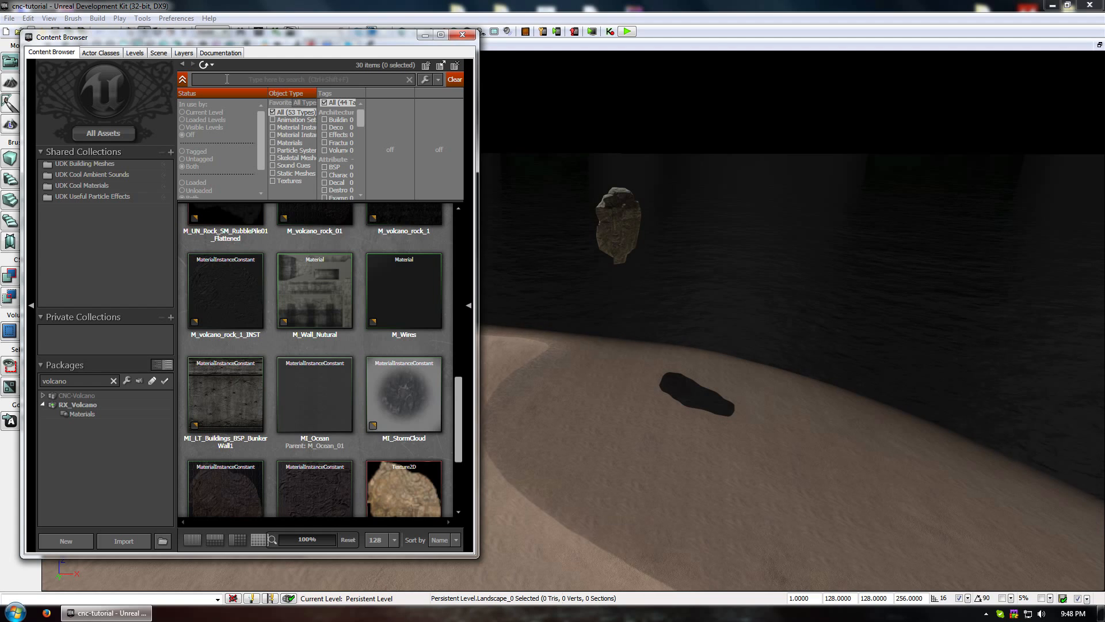
left_click(226, 79)
type("ocean")
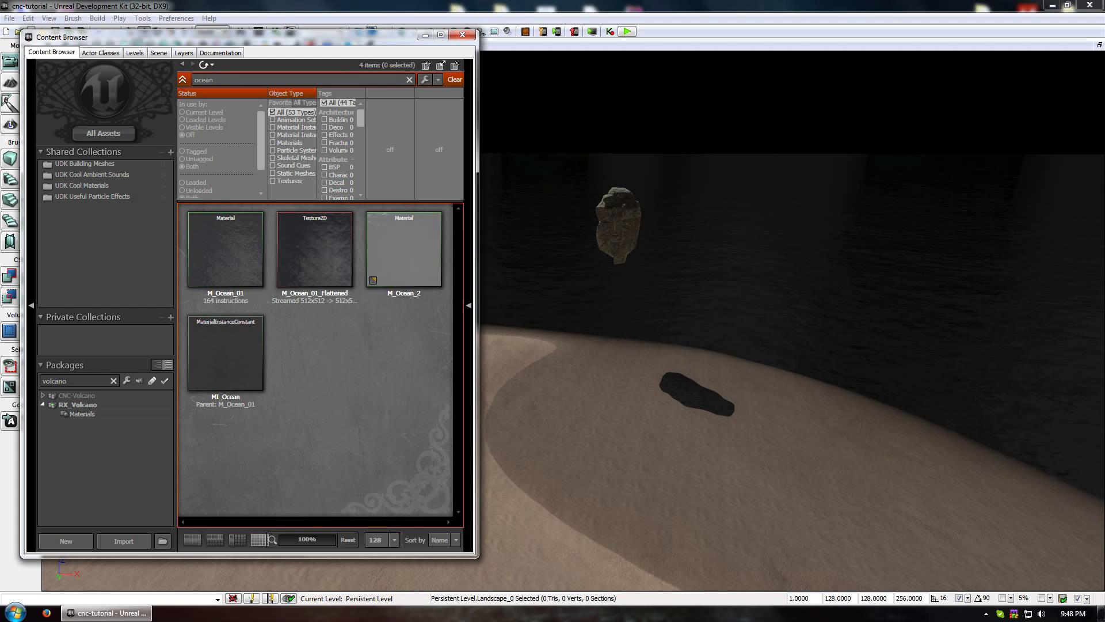
left_click(134, 135)
Apply the IceyOcean_INST material instance to the water plane.
left_click(337, 266)
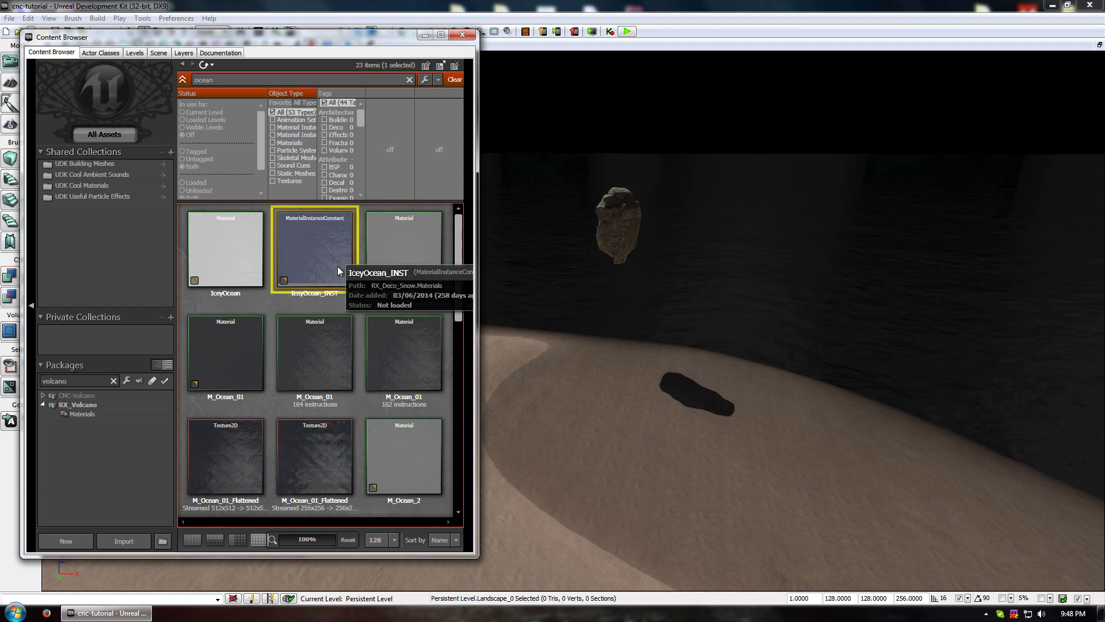
left_click_drag(337, 266, 586, 294)
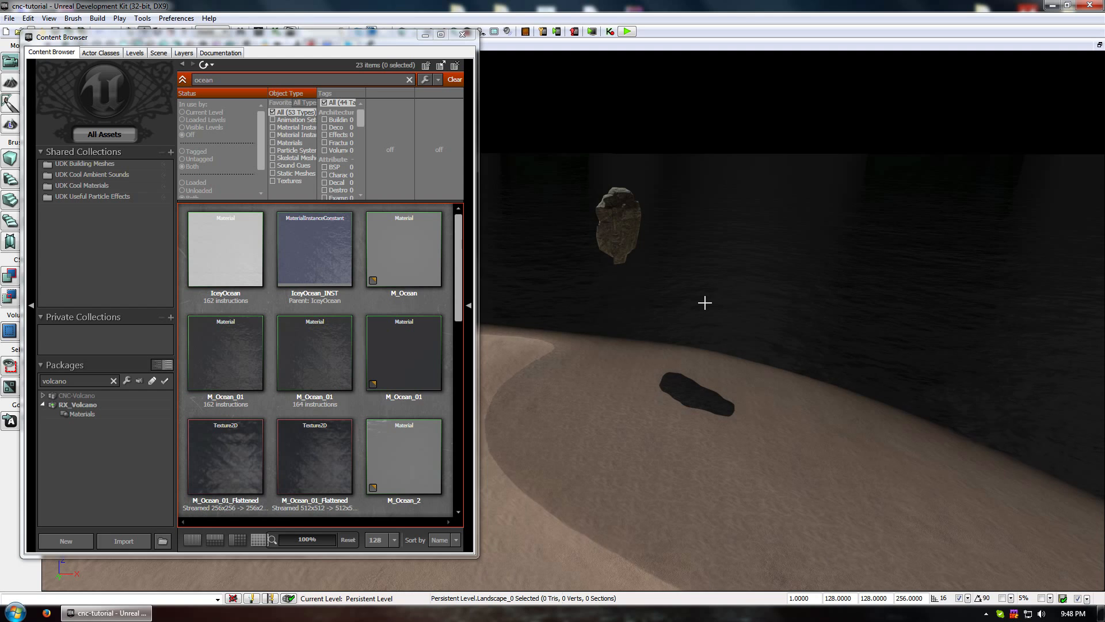
right_click_drag(767, 293, 700, 282)
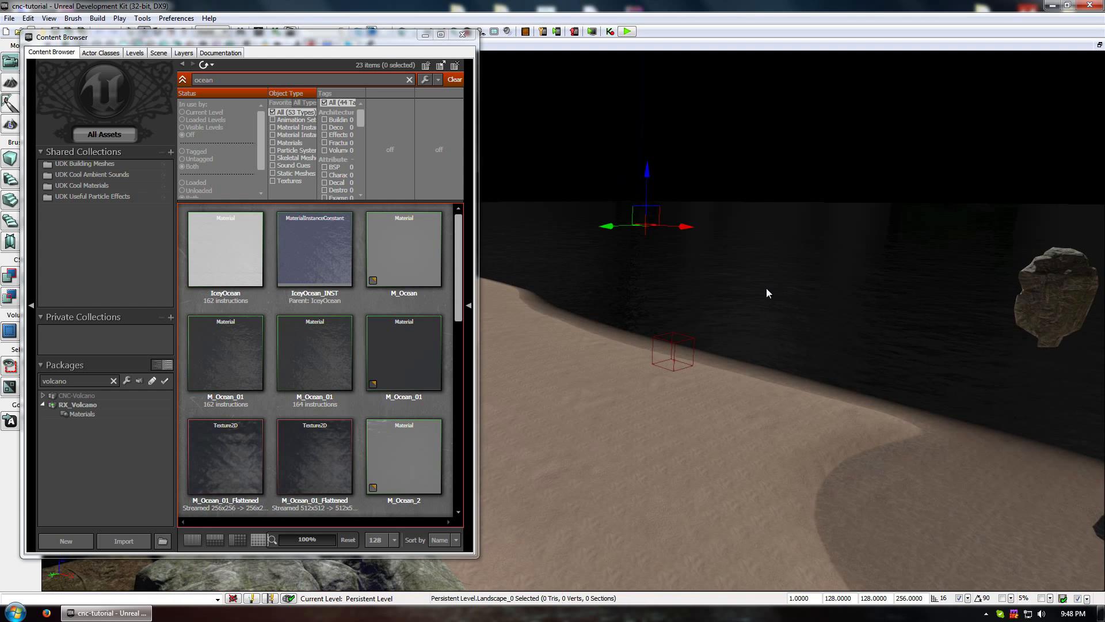
left_click(683, 327)
key("ctrl+z")
left_click_drag(322, 249, 652, 314)
left_click(626, 345)
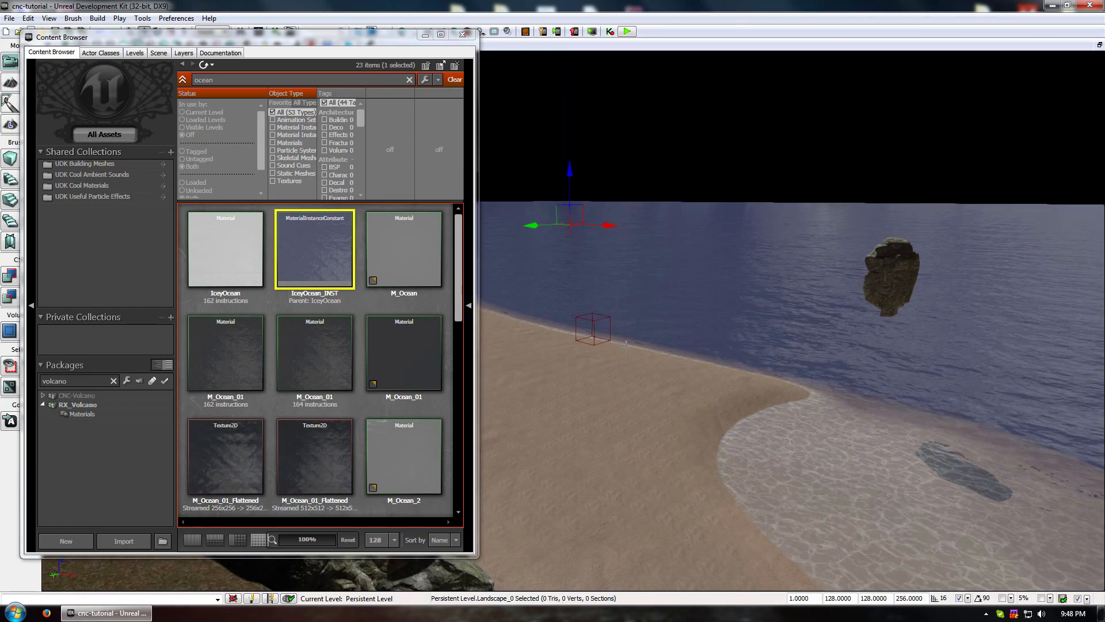
Close the Content Browser and inspect the IceyOcean_INST water along the shoreline, from above and close to the surface.
left_click(470, 39)
middle_click_drag(576, 260, 604, 247)
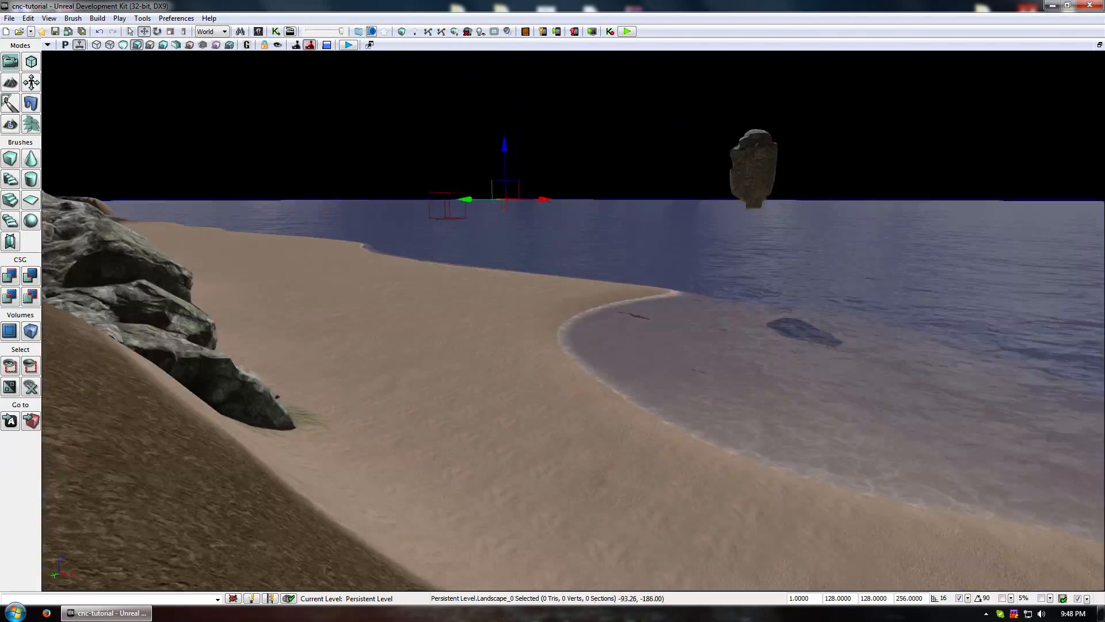
right_click_drag(605, 247, 639, 331)
left_click_drag(503, 386, 503, 445)
left_click_drag(353, 442, 353, 419)
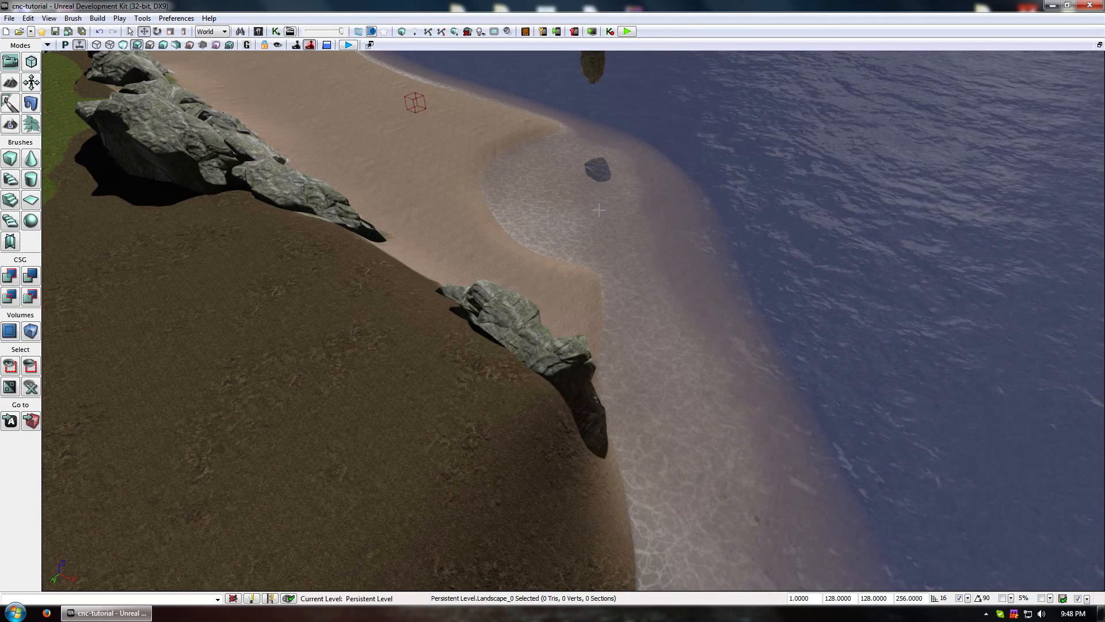
left_click_drag(430, 194, 414, 126)
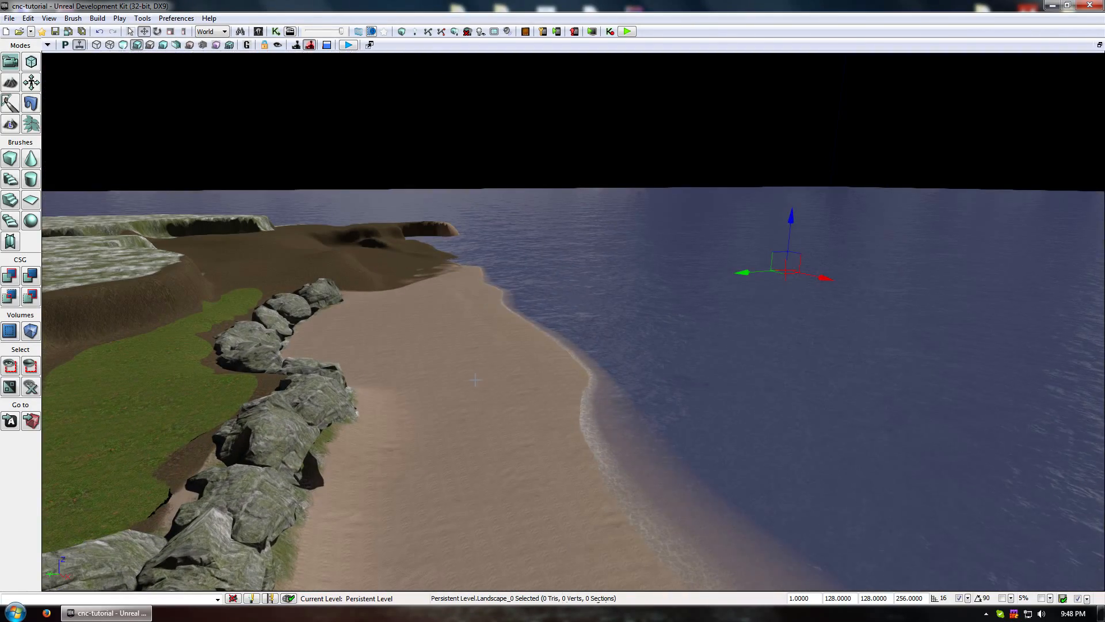
left_click_drag(552, 345, 547, 349)
left_click_drag(474, 347, 426, 190)
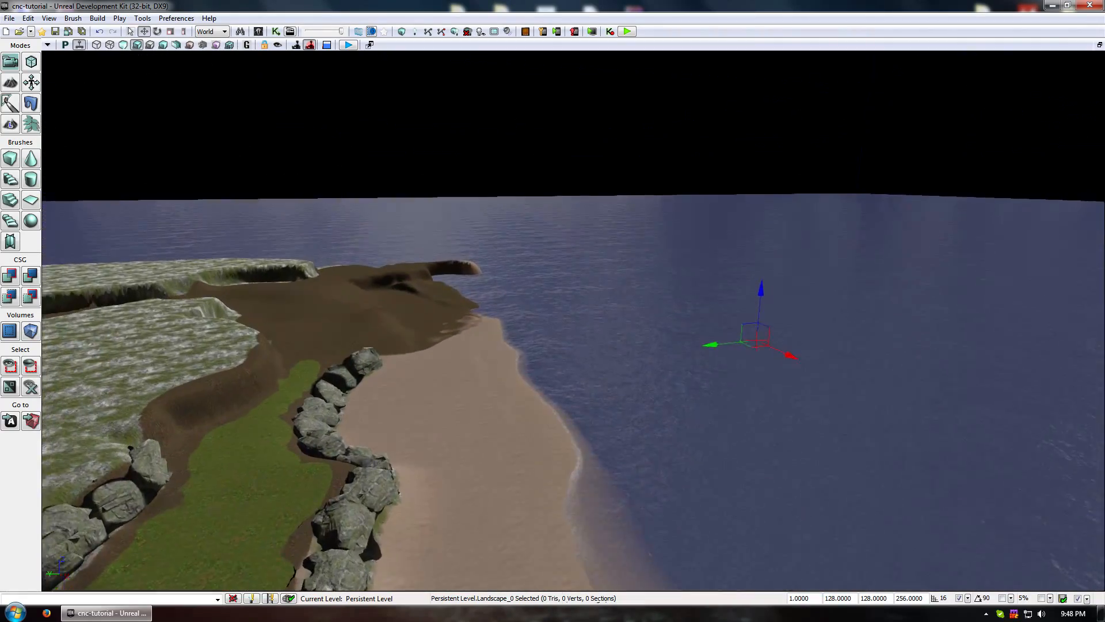
right_click_drag(426, 190, 419, 223)
middle_click_drag(531, 316, 573, 455)
right_click_drag(531, 315, 529, 248)
left_click_drag(529, 247, 553, 248)
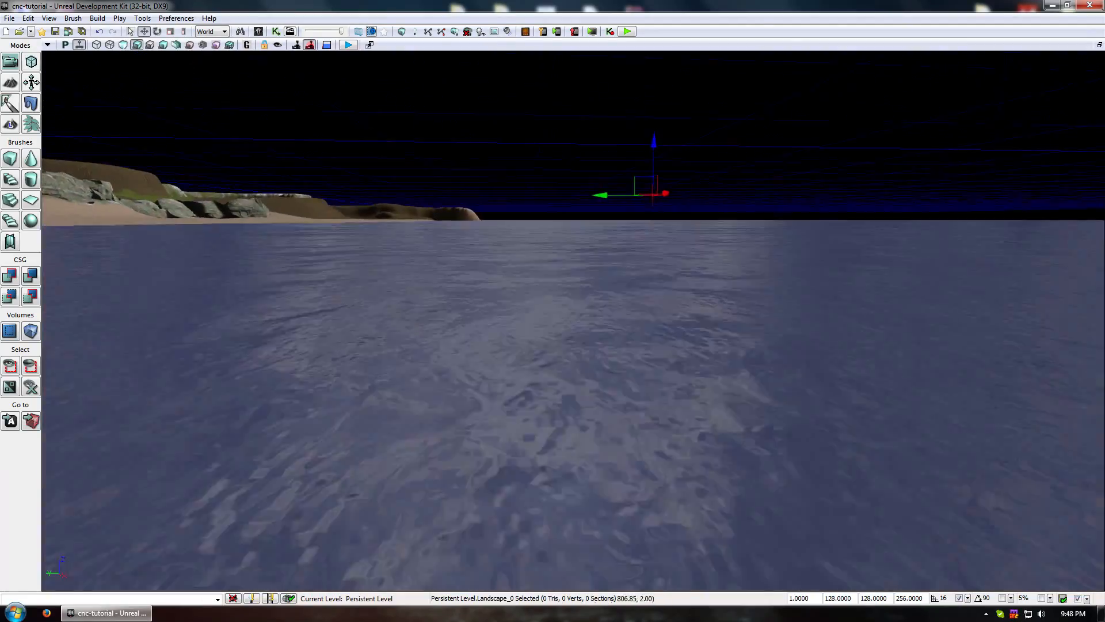
middle_click_drag(553, 247, 530, 190)
right_click_drag(530, 190, 552, 247)
left_click_drag(553, 247, 532, 359)
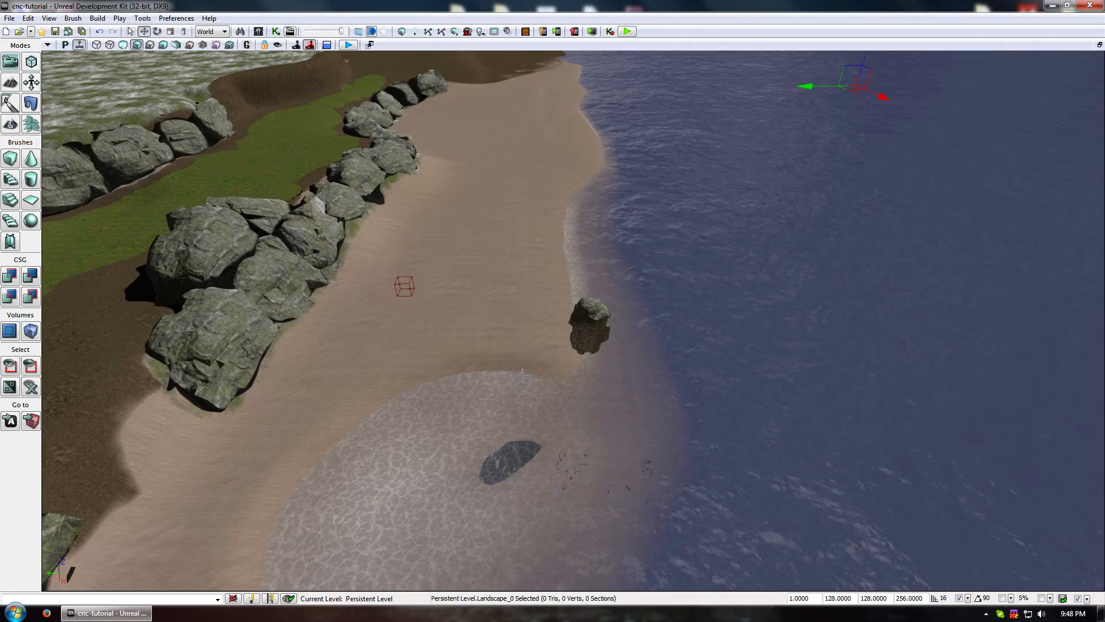
mouse_move(518, 366)
right_mouse_down()
mouse_move(521, 302)
mouse_move(415, 320)
mouse_move(501, 366)
right_mouse_up()
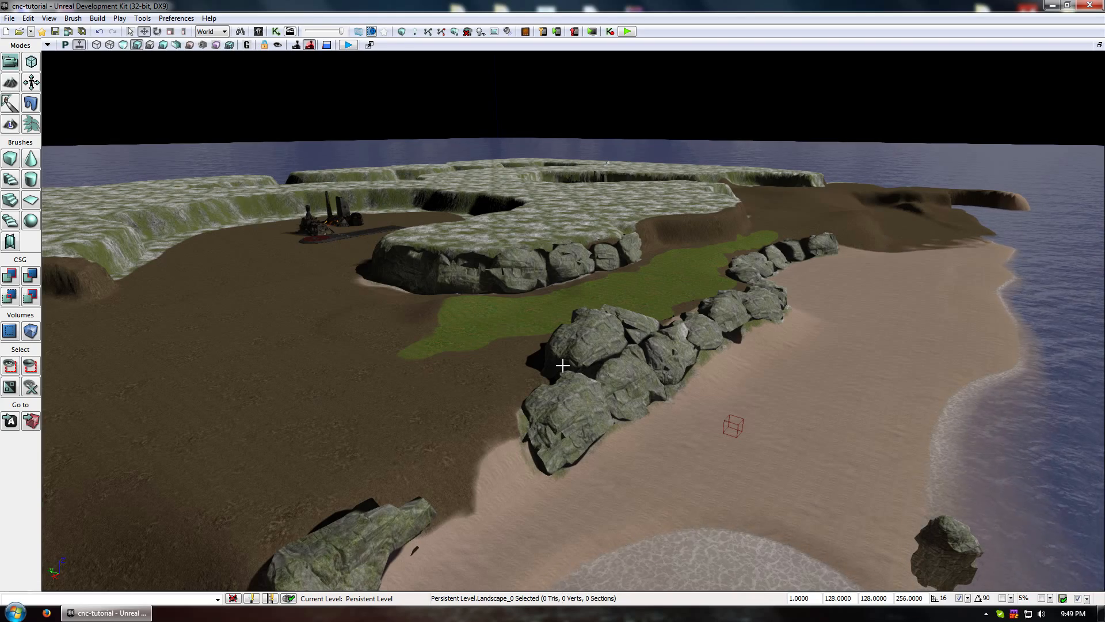
Survey the whole island, including the grassy plateaus, base areas and rocky beach, together with the surrounding sea.
mouse_move(576, 344)
left_mouse_down()
mouse_move(518, 380)
mouse_move(506, 300)
mouse_move(567, 294)
mouse_move(571, 356)
left_mouse_up()
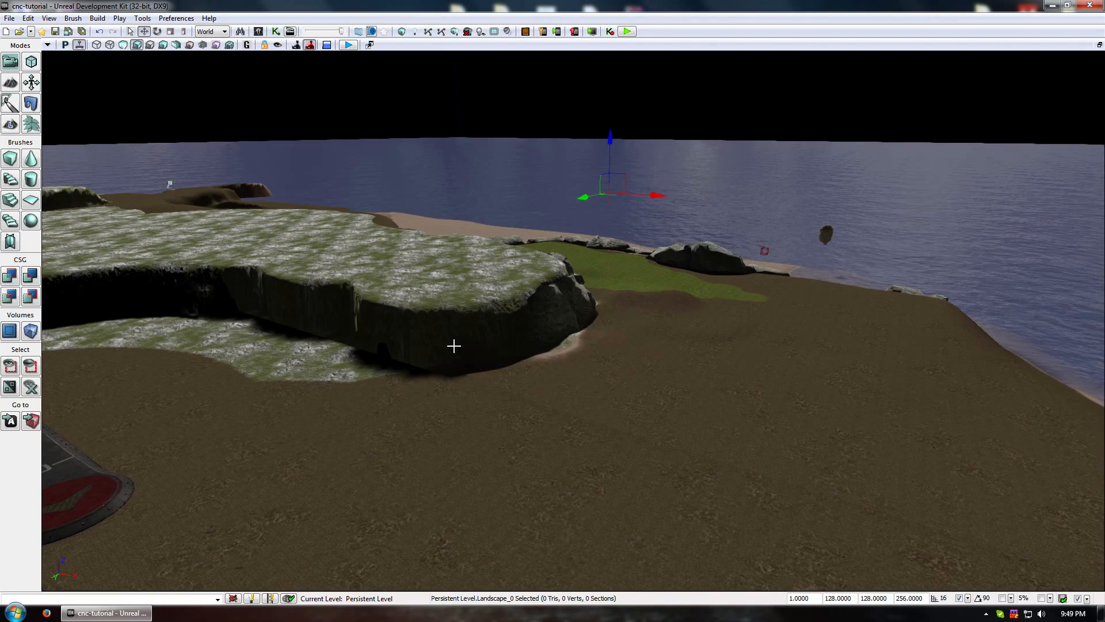
right_click_drag(454, 346, 685, 396)
left_click_drag(556, 540, 490, 532)
left_click_drag(498, 578, 502, 137)
left_click_drag(548, 532, 548, 495)
right_click_drag(548, 495, 548, 532)
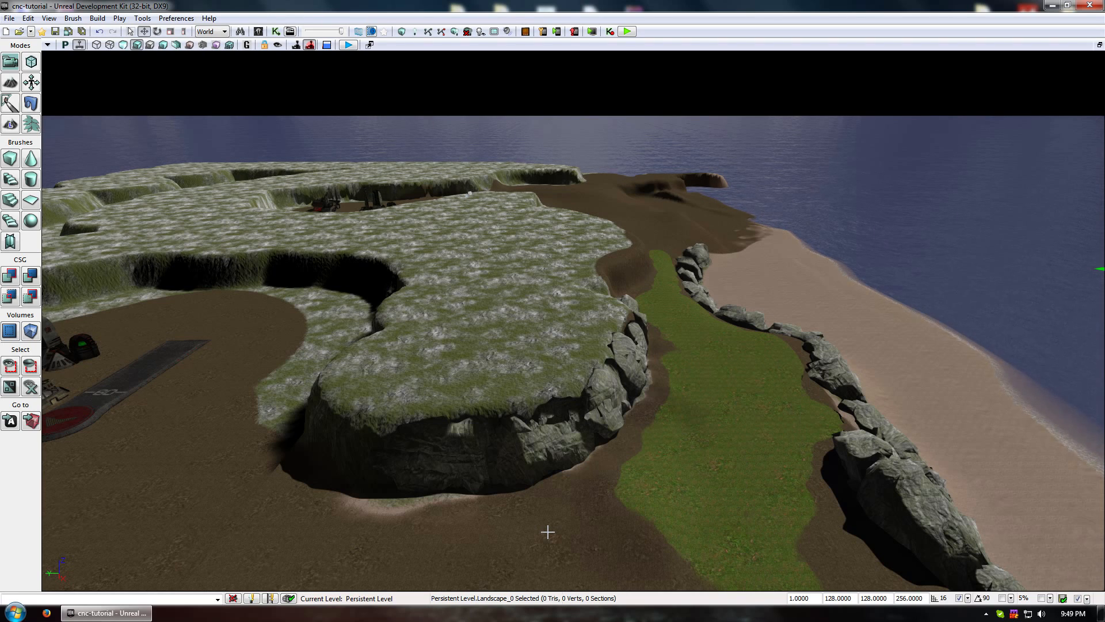
mouse_move(636, 342)
left_mouse_down()
mouse_move(646, 355)
mouse_move(640, 403)
mouse_move(640, 356)
mouse_move(638, 391)
mouse_move(621, 346)
left_mouse_up()
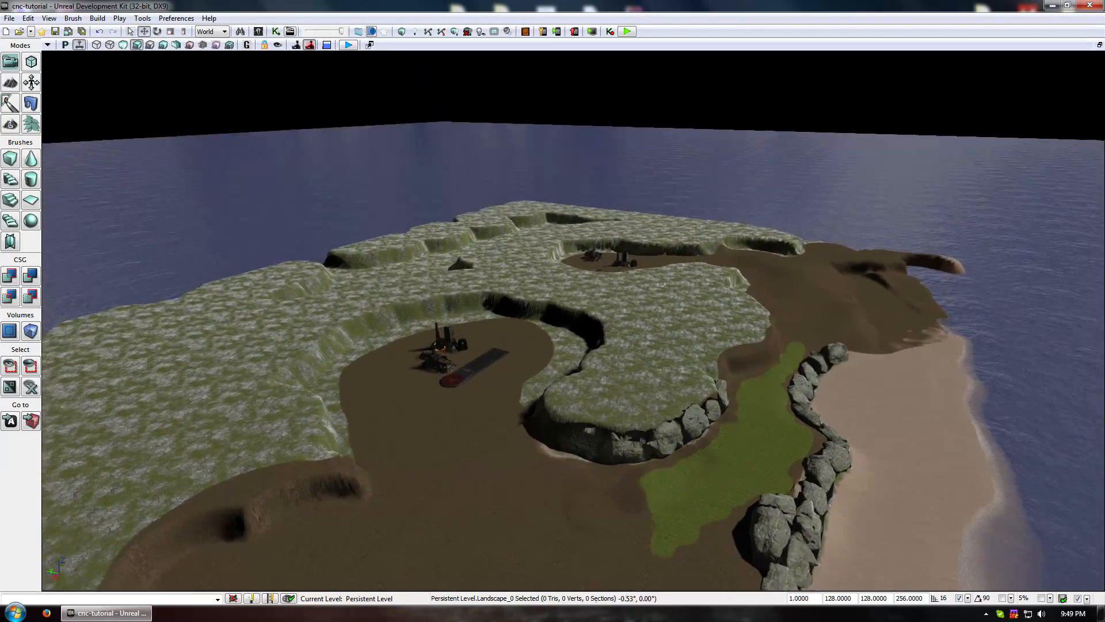
right_click_drag(622, 345, 496, 364)
left_click_drag(495, 365, 521, 311)
right_click_drag(521, 311, 567, 265)
left_click_drag(556, 412, 557, 397)
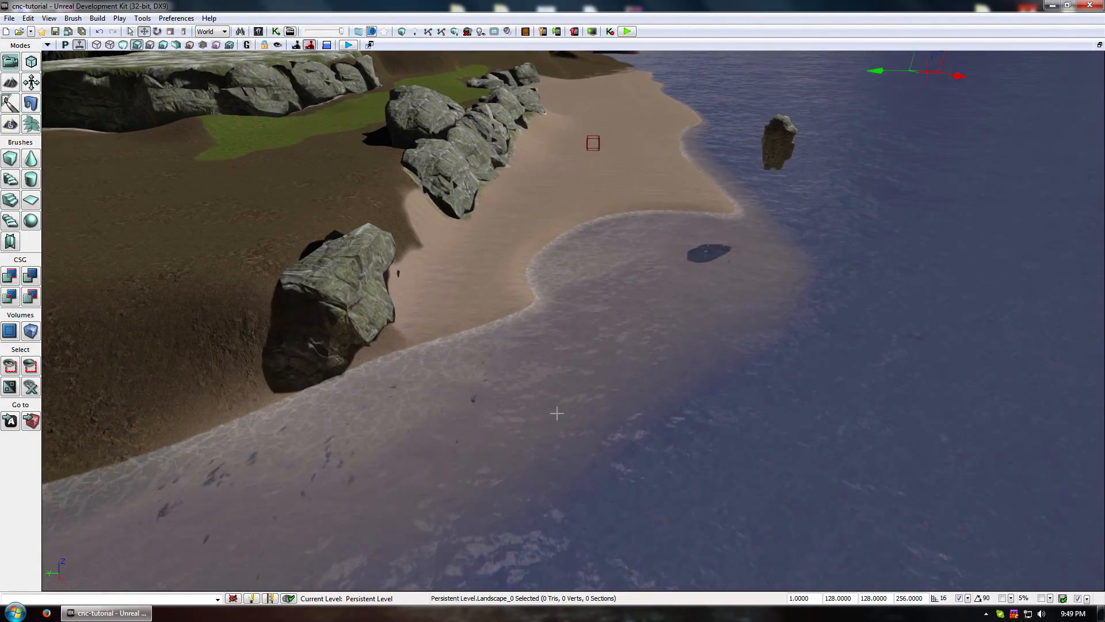
mouse_move(592, 397)
right_mouse_down()
mouse_move(593, 380)
mouse_move(594, 409)
right_mouse_up()
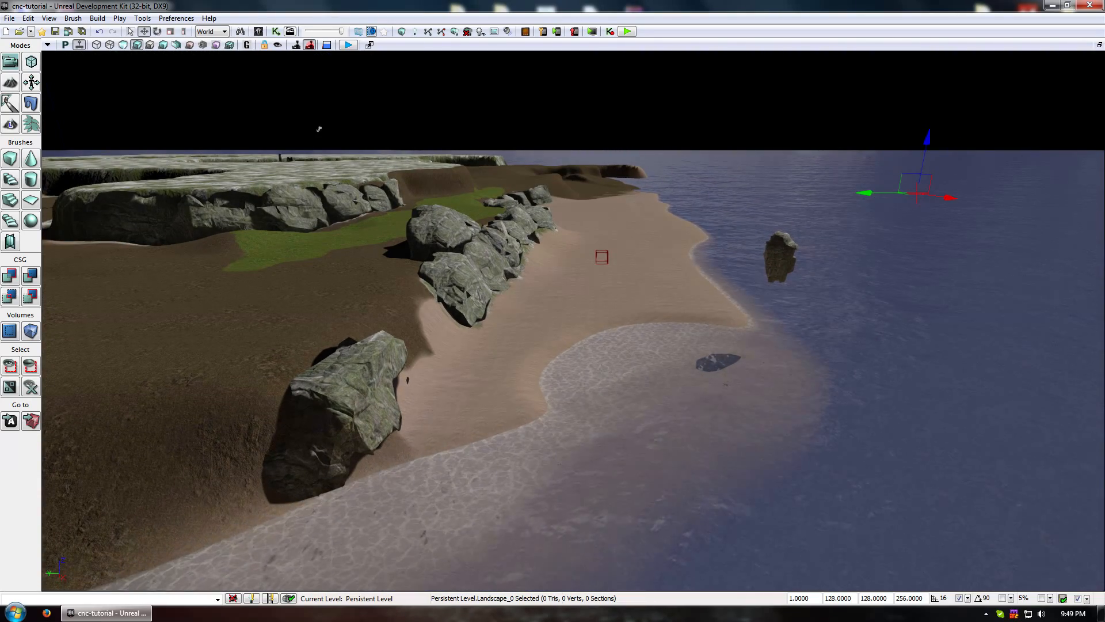
left_click_drag(595, 339, 575, 358)
mouse_move(584, 359)
right_mouse_down()
mouse_move(567, 288)
mouse_move(586, 358)
right_mouse_up()
mouse_move(585, 358)
left_mouse_down()
mouse_move(610, 425)
mouse_move(587, 354)
left_mouse_up()
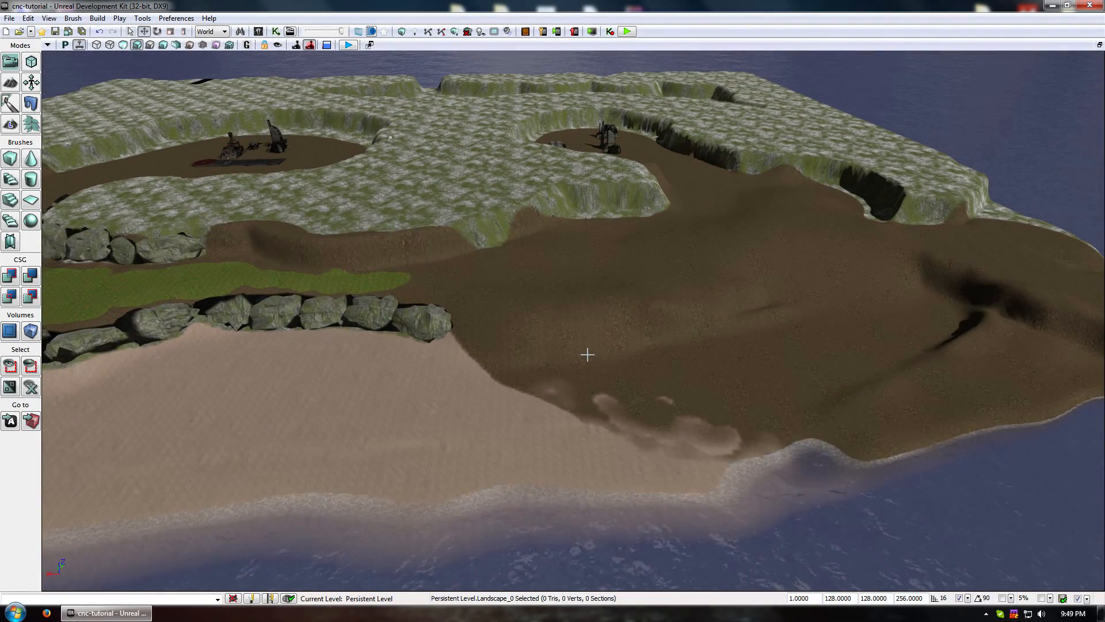